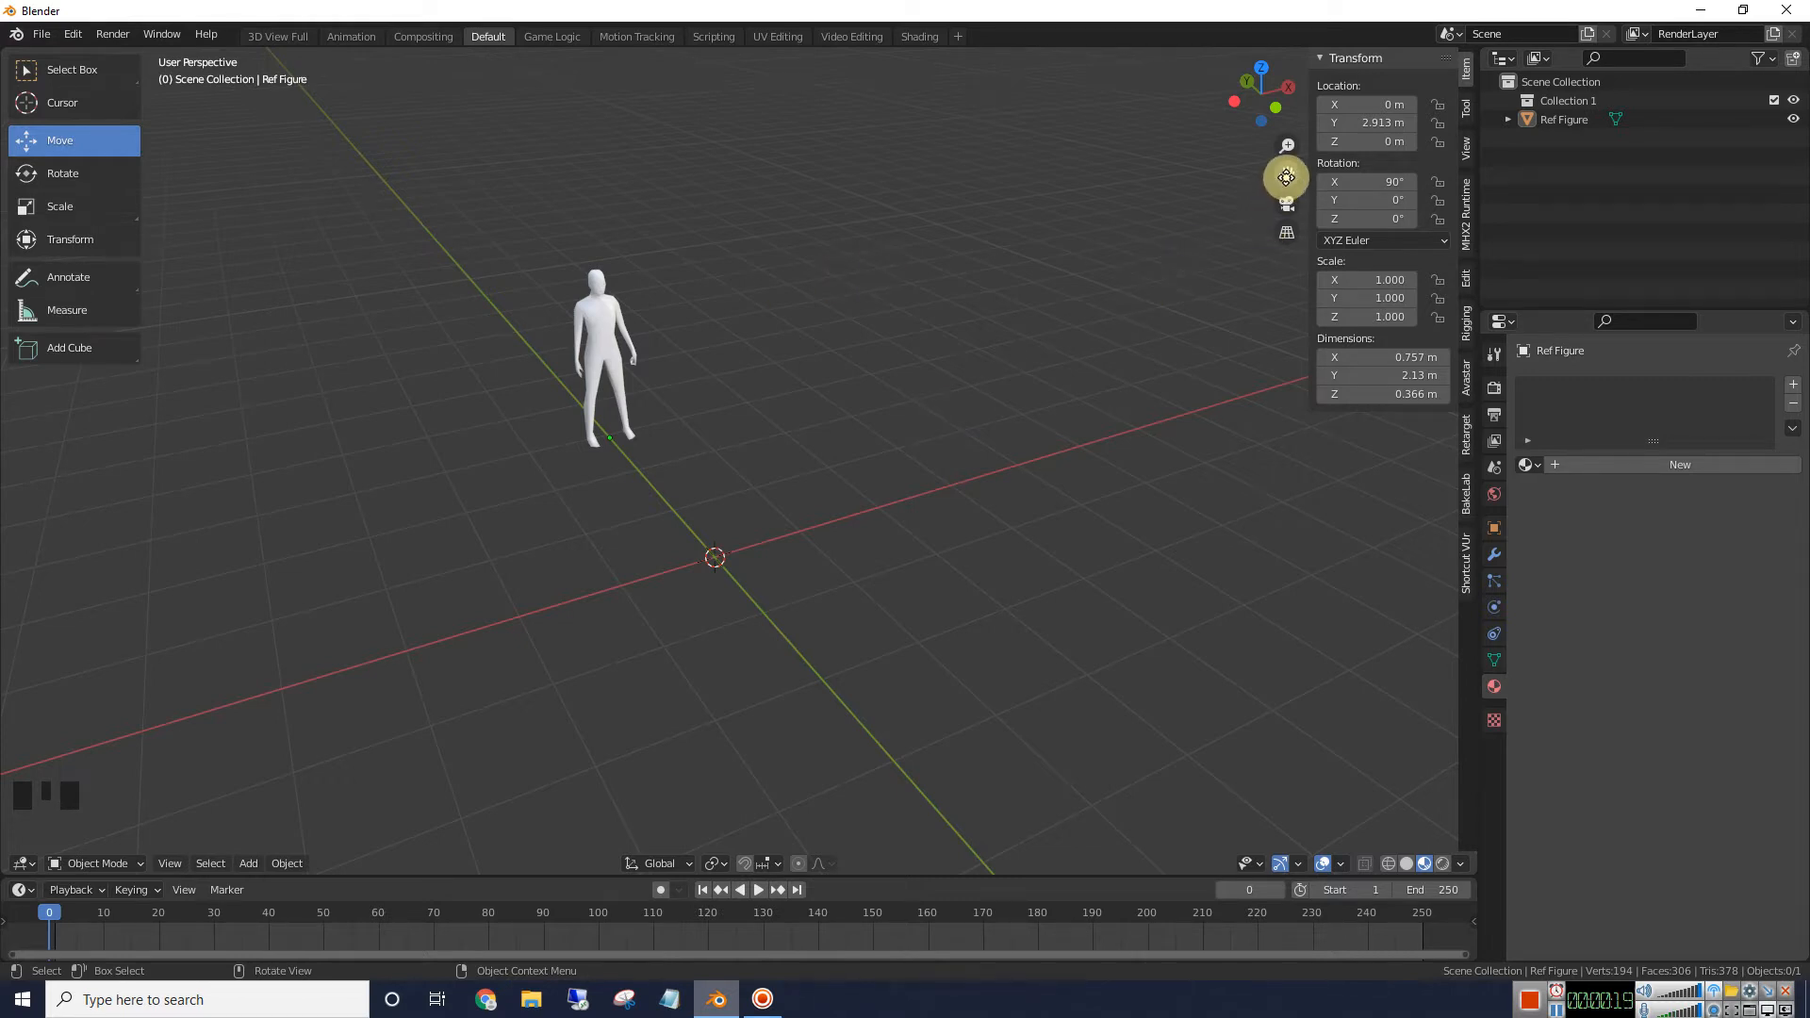
# Look straight down on the scene and add a plane mesh at the world origin
pyautogui.moveTo(1287, 177); pyautogui.dragTo(1320, 111)
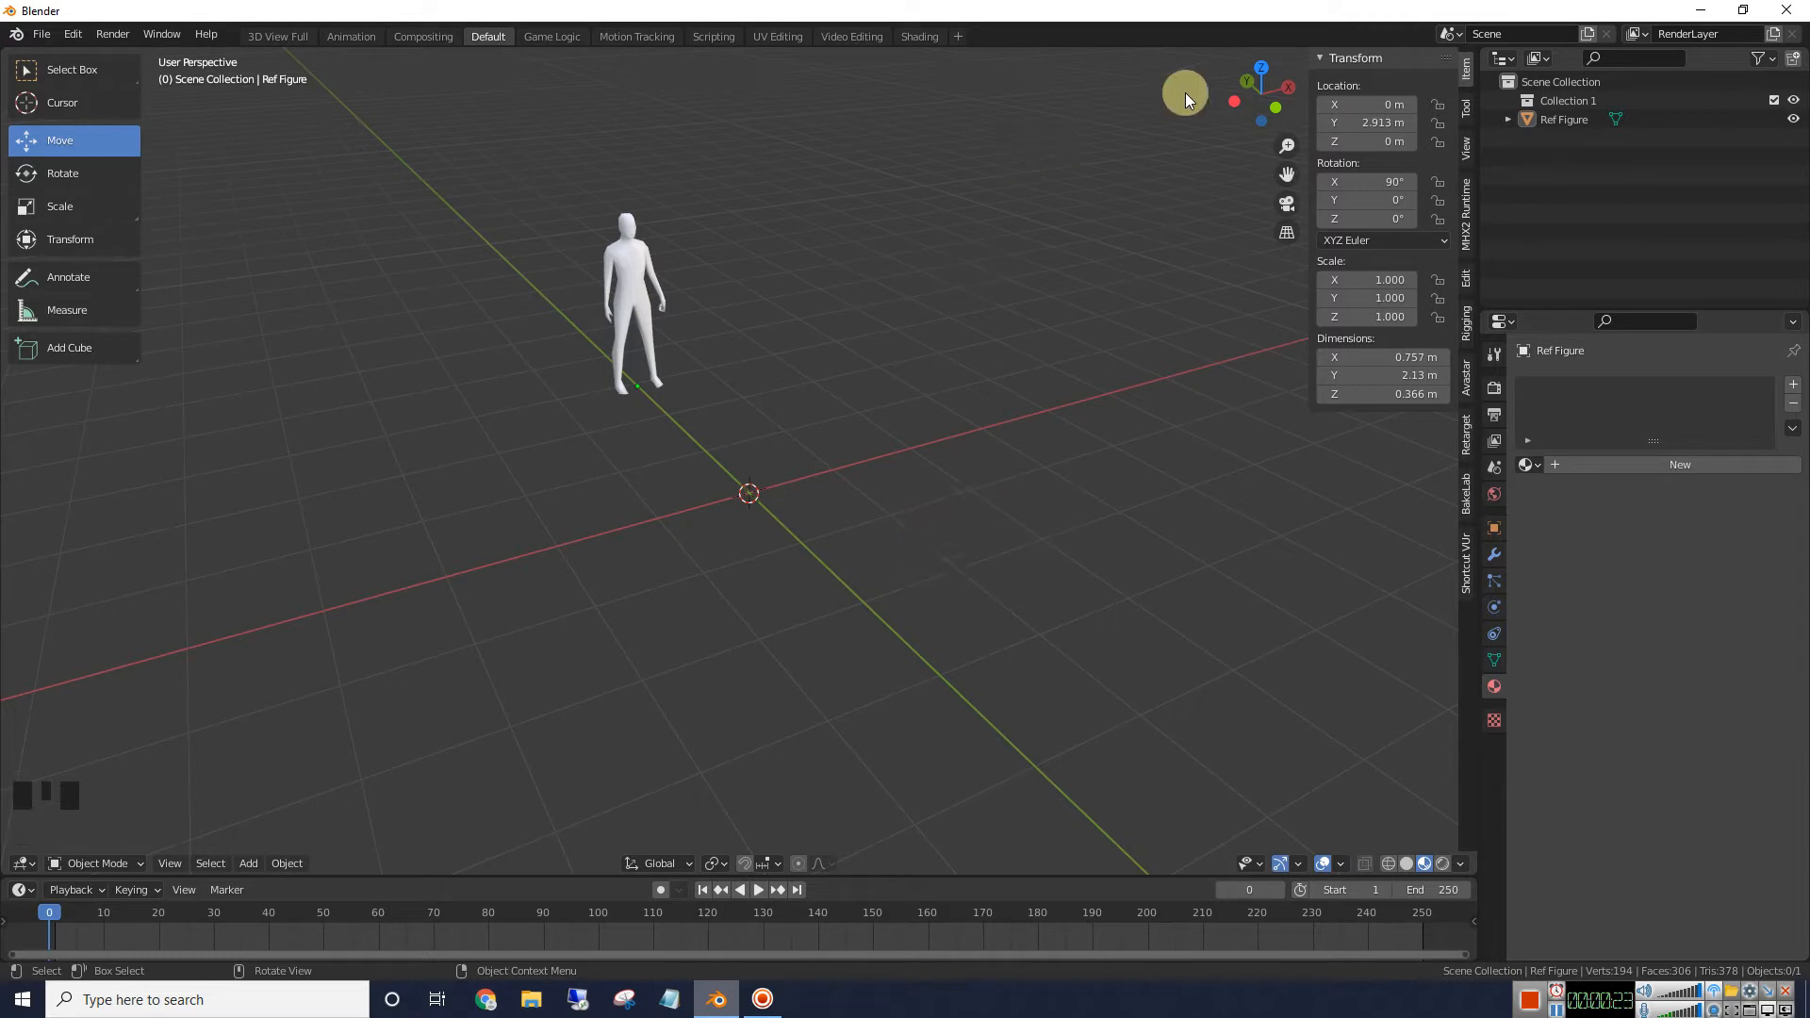
pyautogui.click(1261, 68)
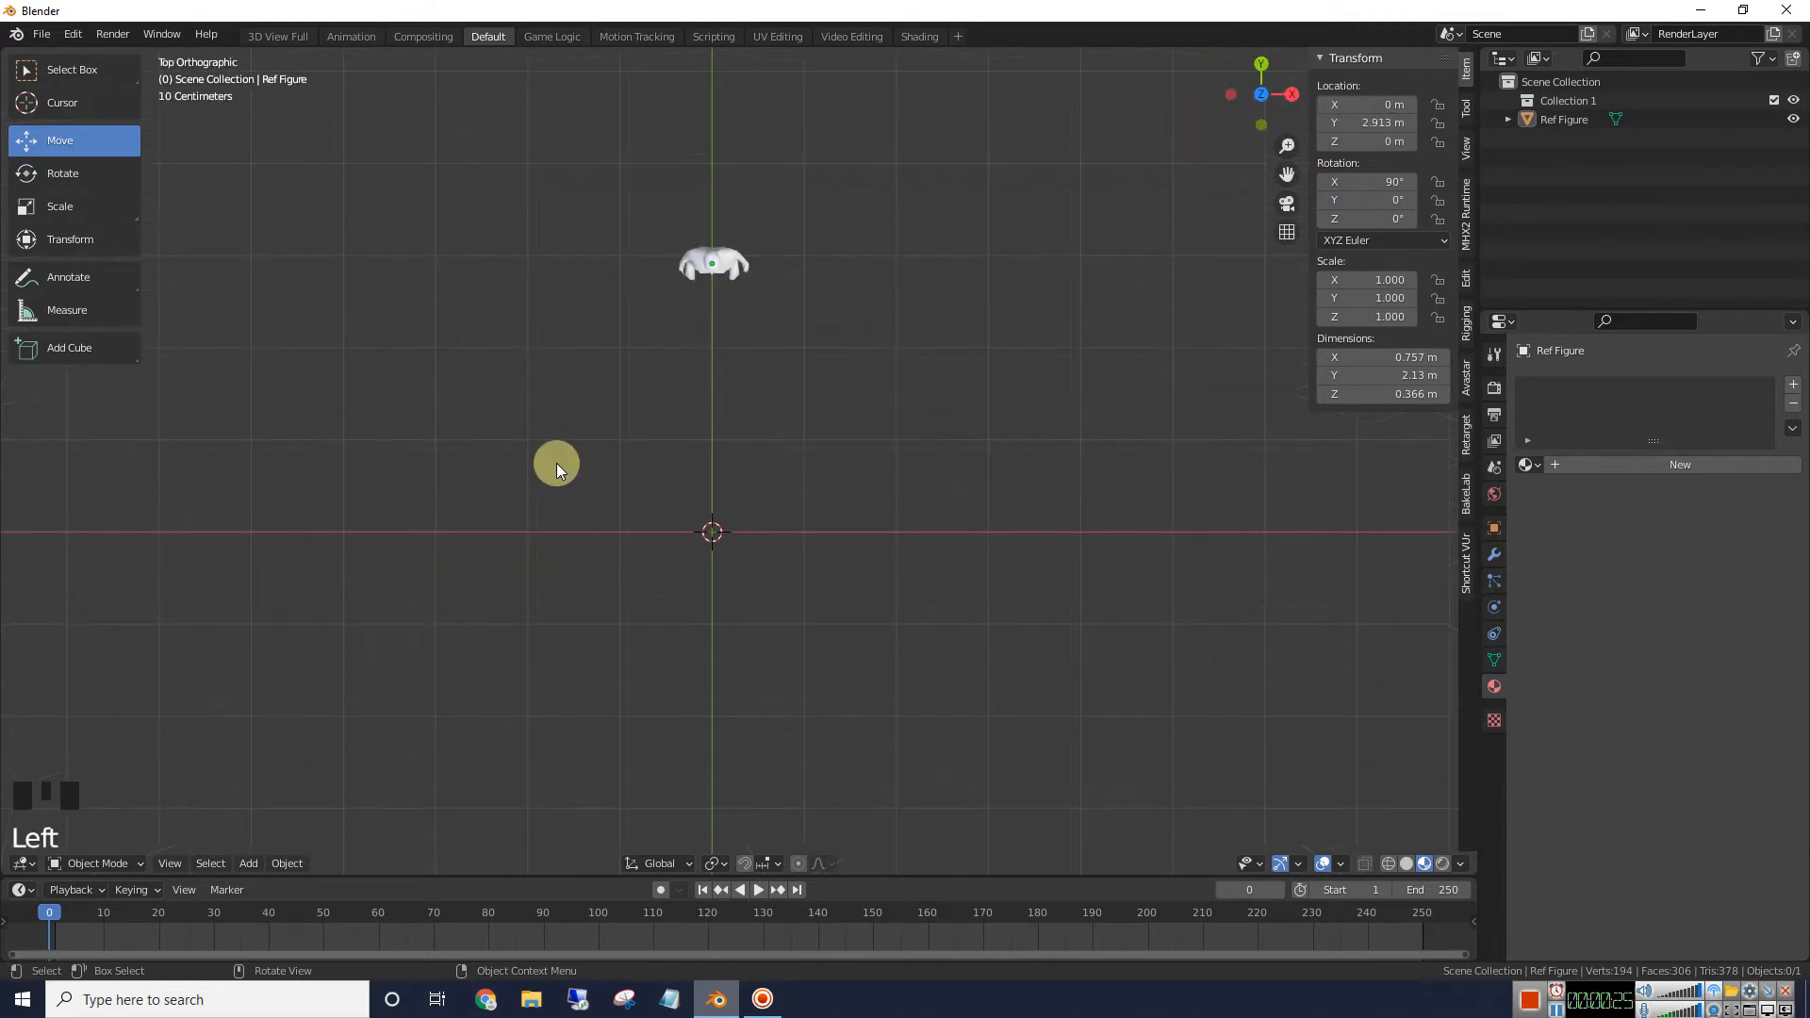
pyautogui.click(248, 864)
pyautogui.moveTo(251, 842)
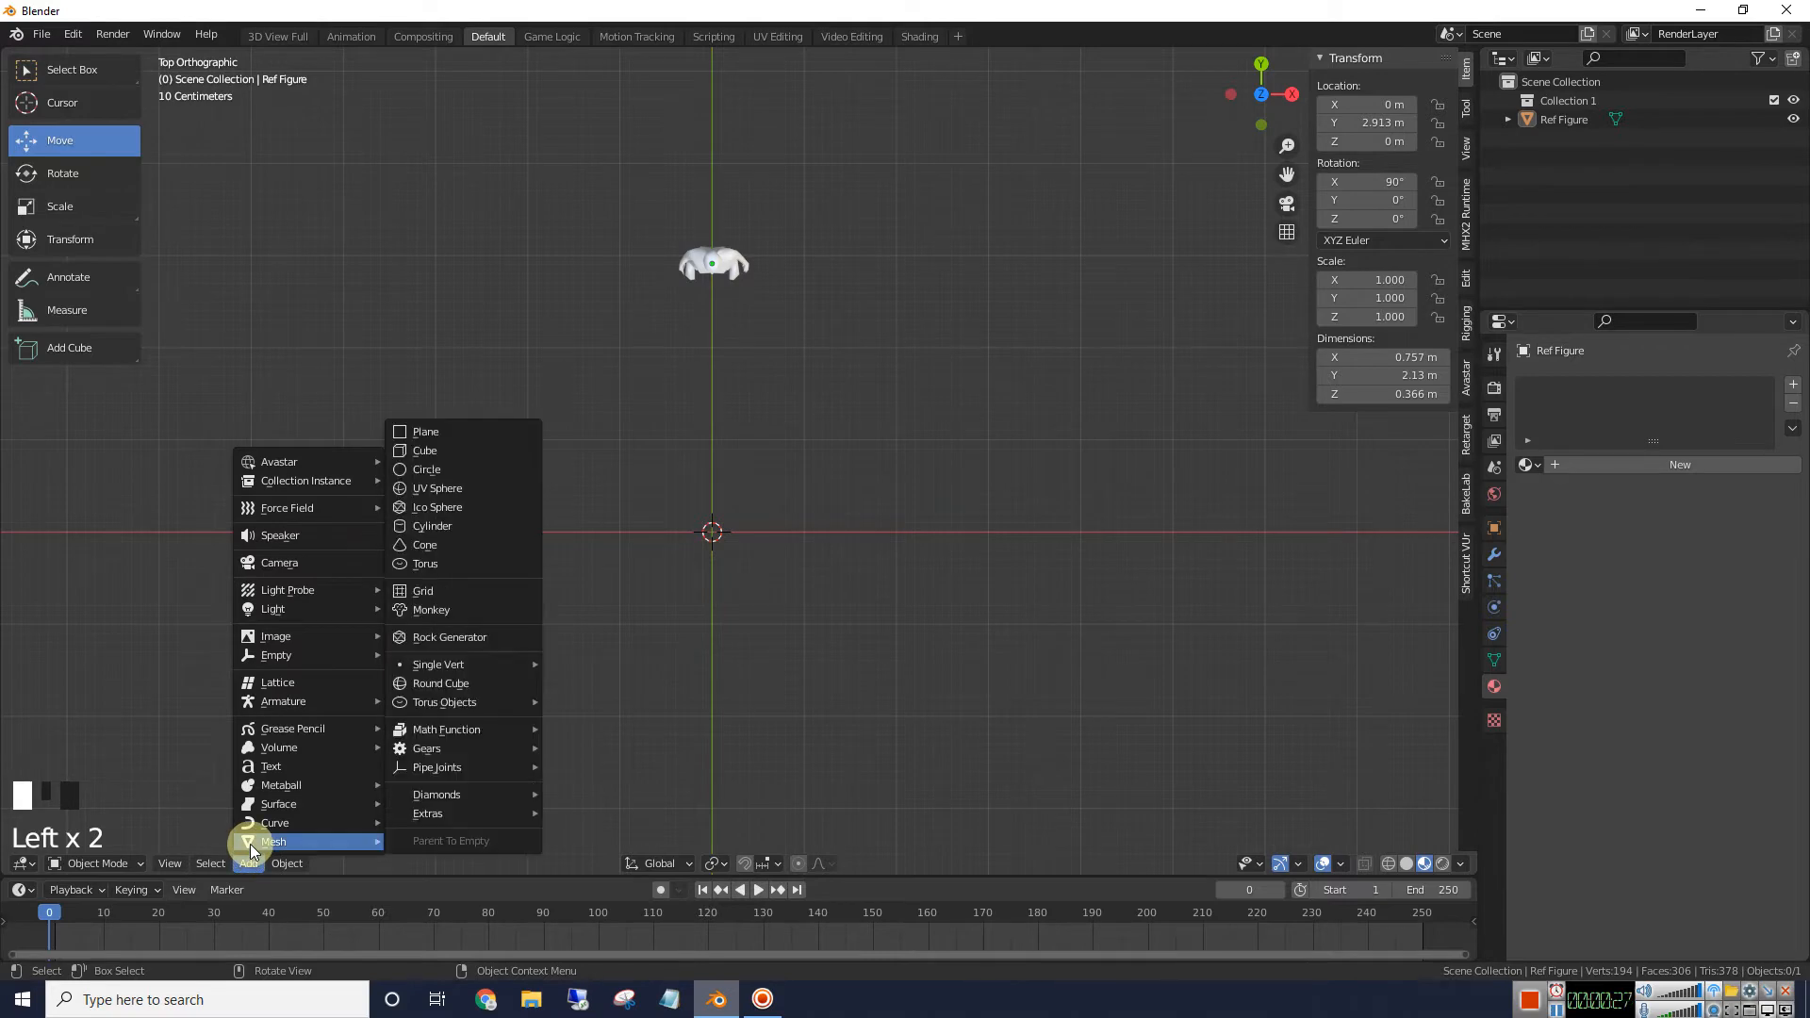
pyautogui.click(451, 430)
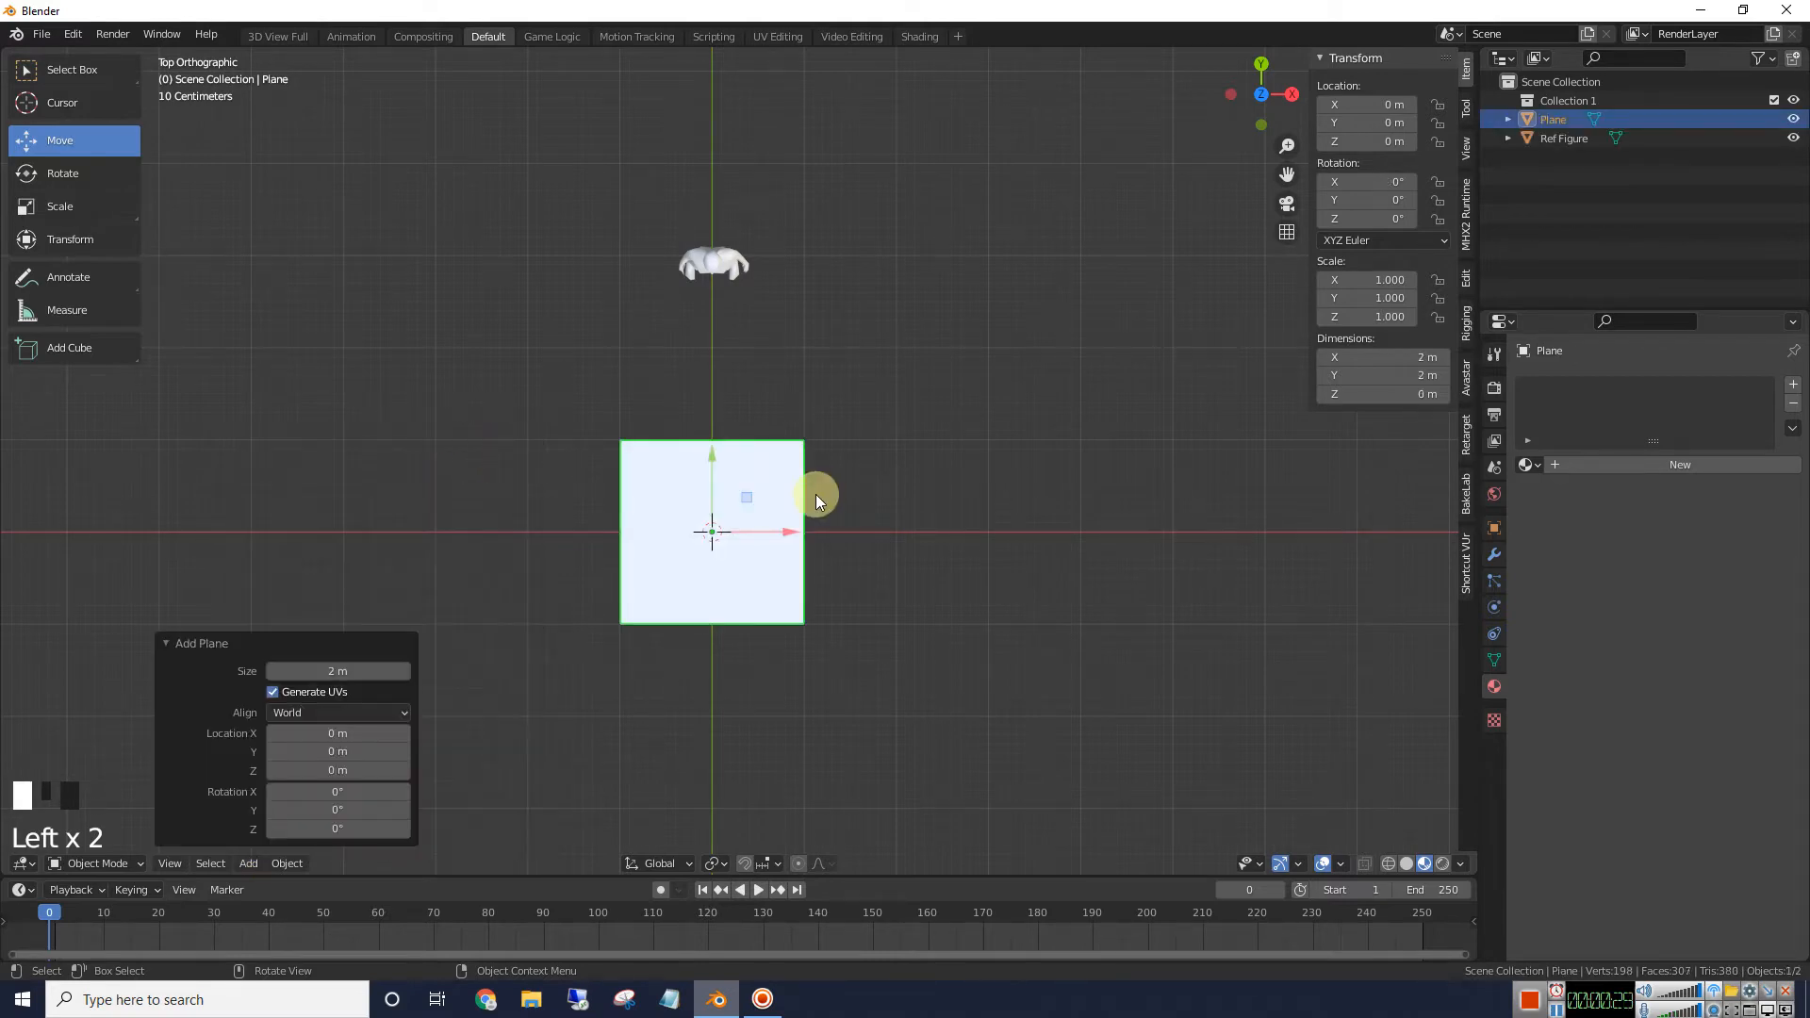
pyautogui.scroll(2, 915, 543)
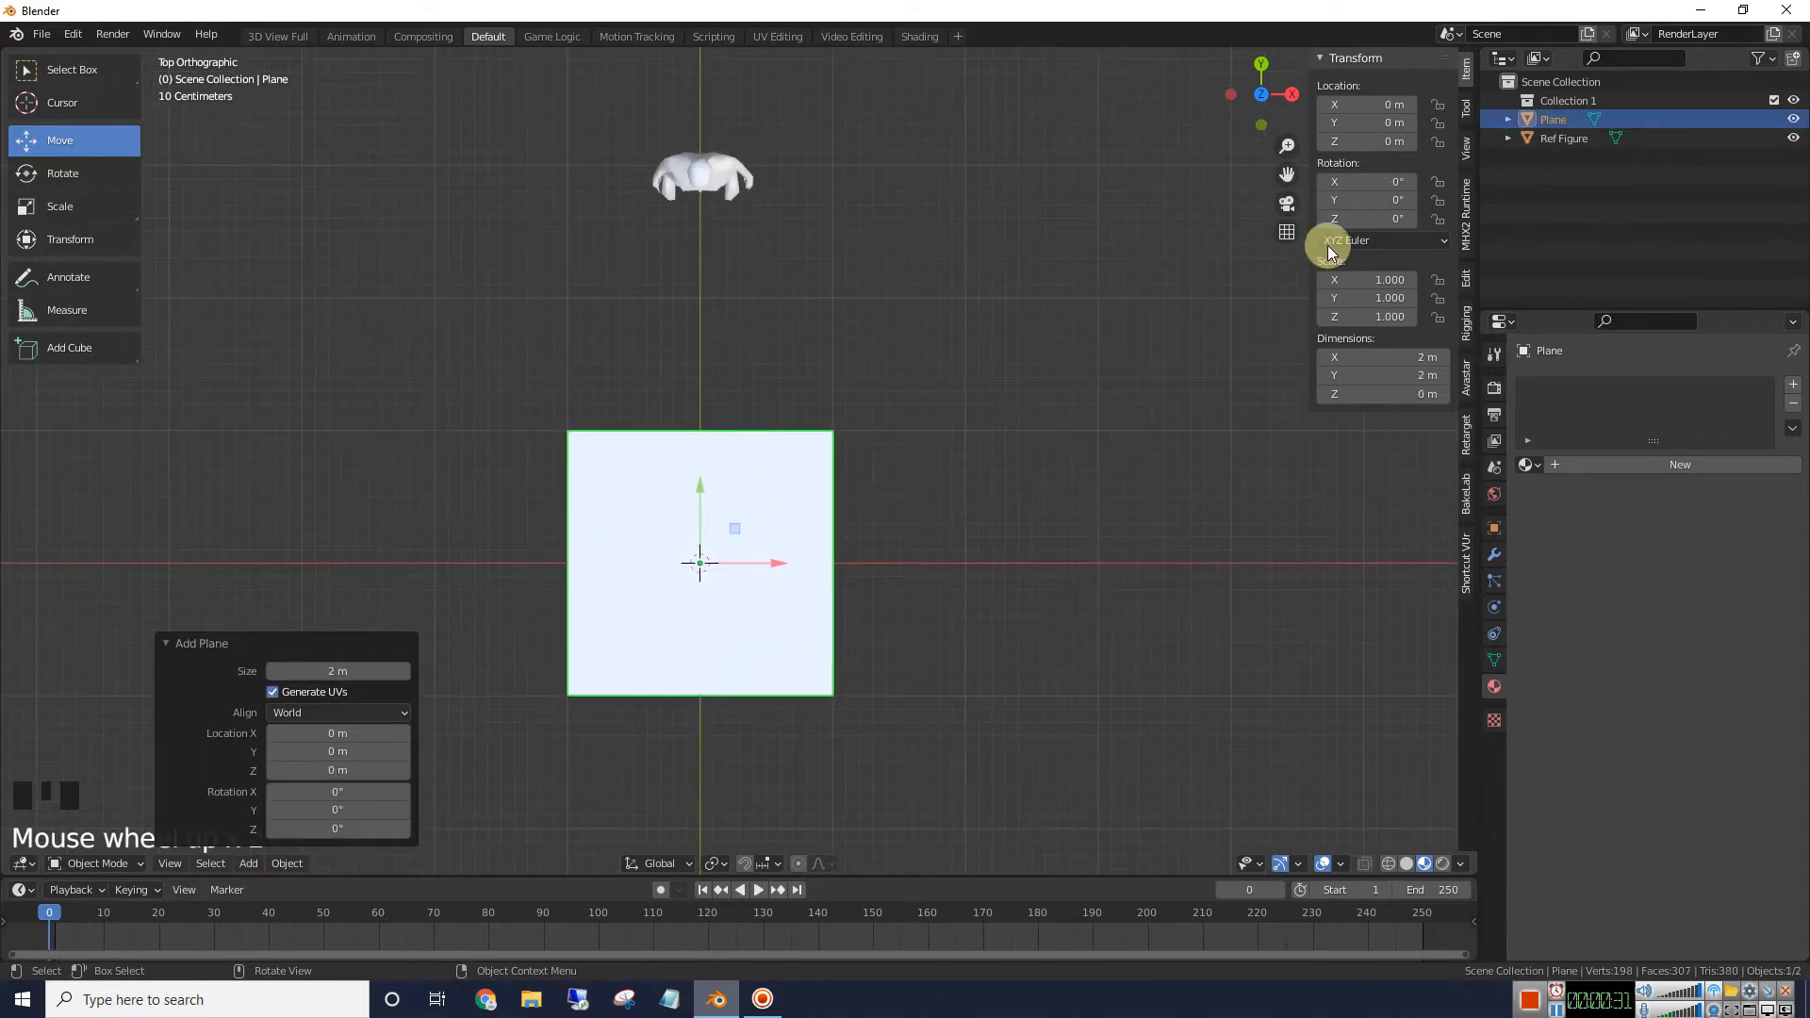
pyautogui.moveTo(1287, 172); pyautogui.dragTo(1319, 89)
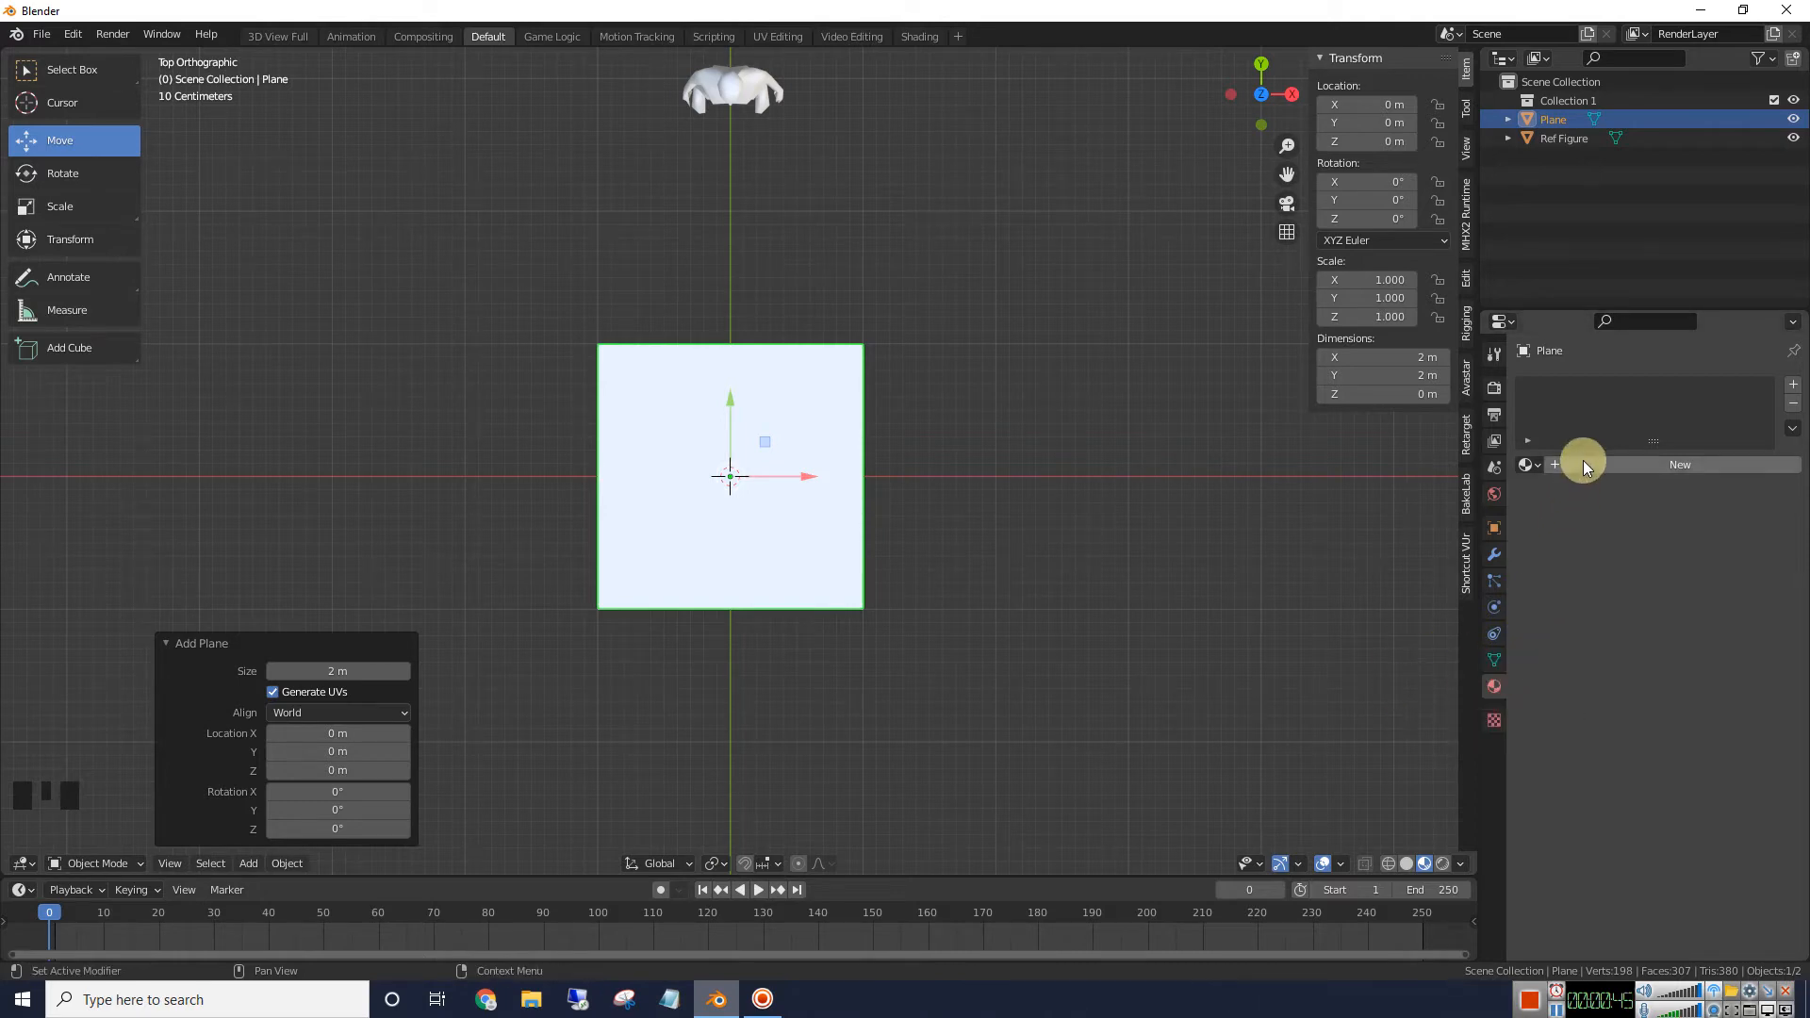
# Give the plane a new material and set its base color to an Image Texture
pyautogui.click(1611, 461)
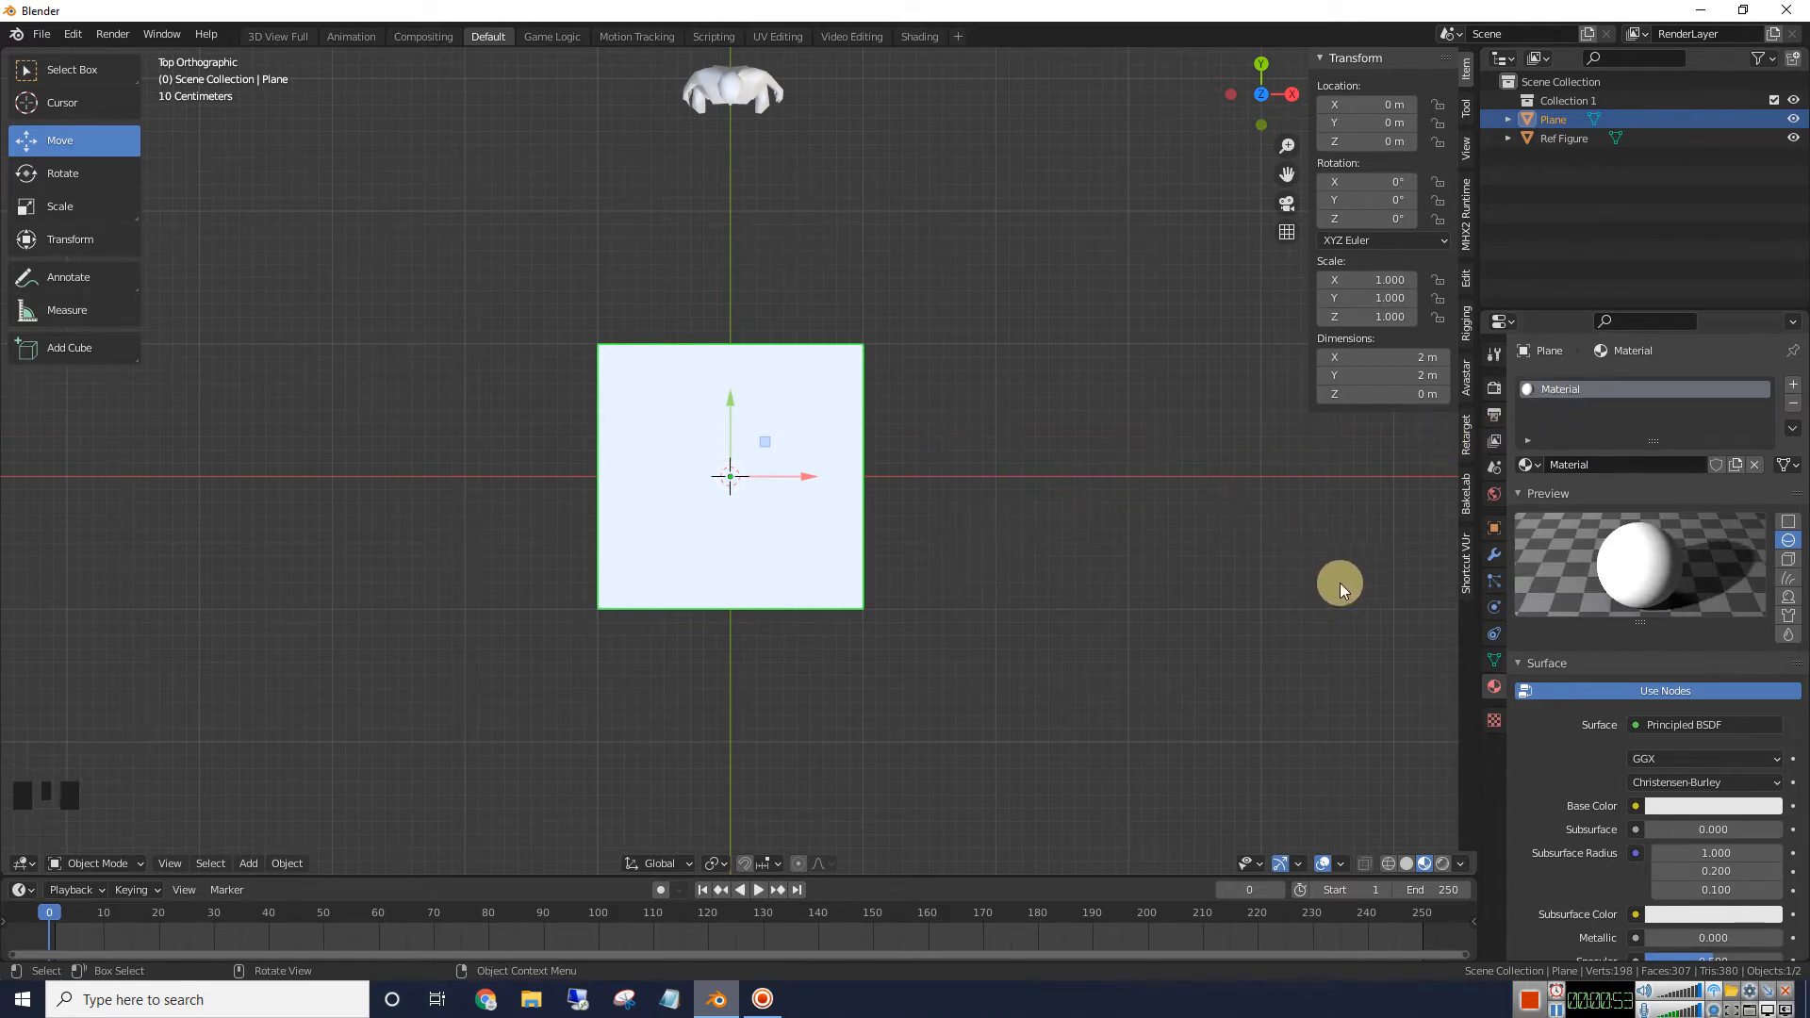
pyautogui.click(1635, 806)
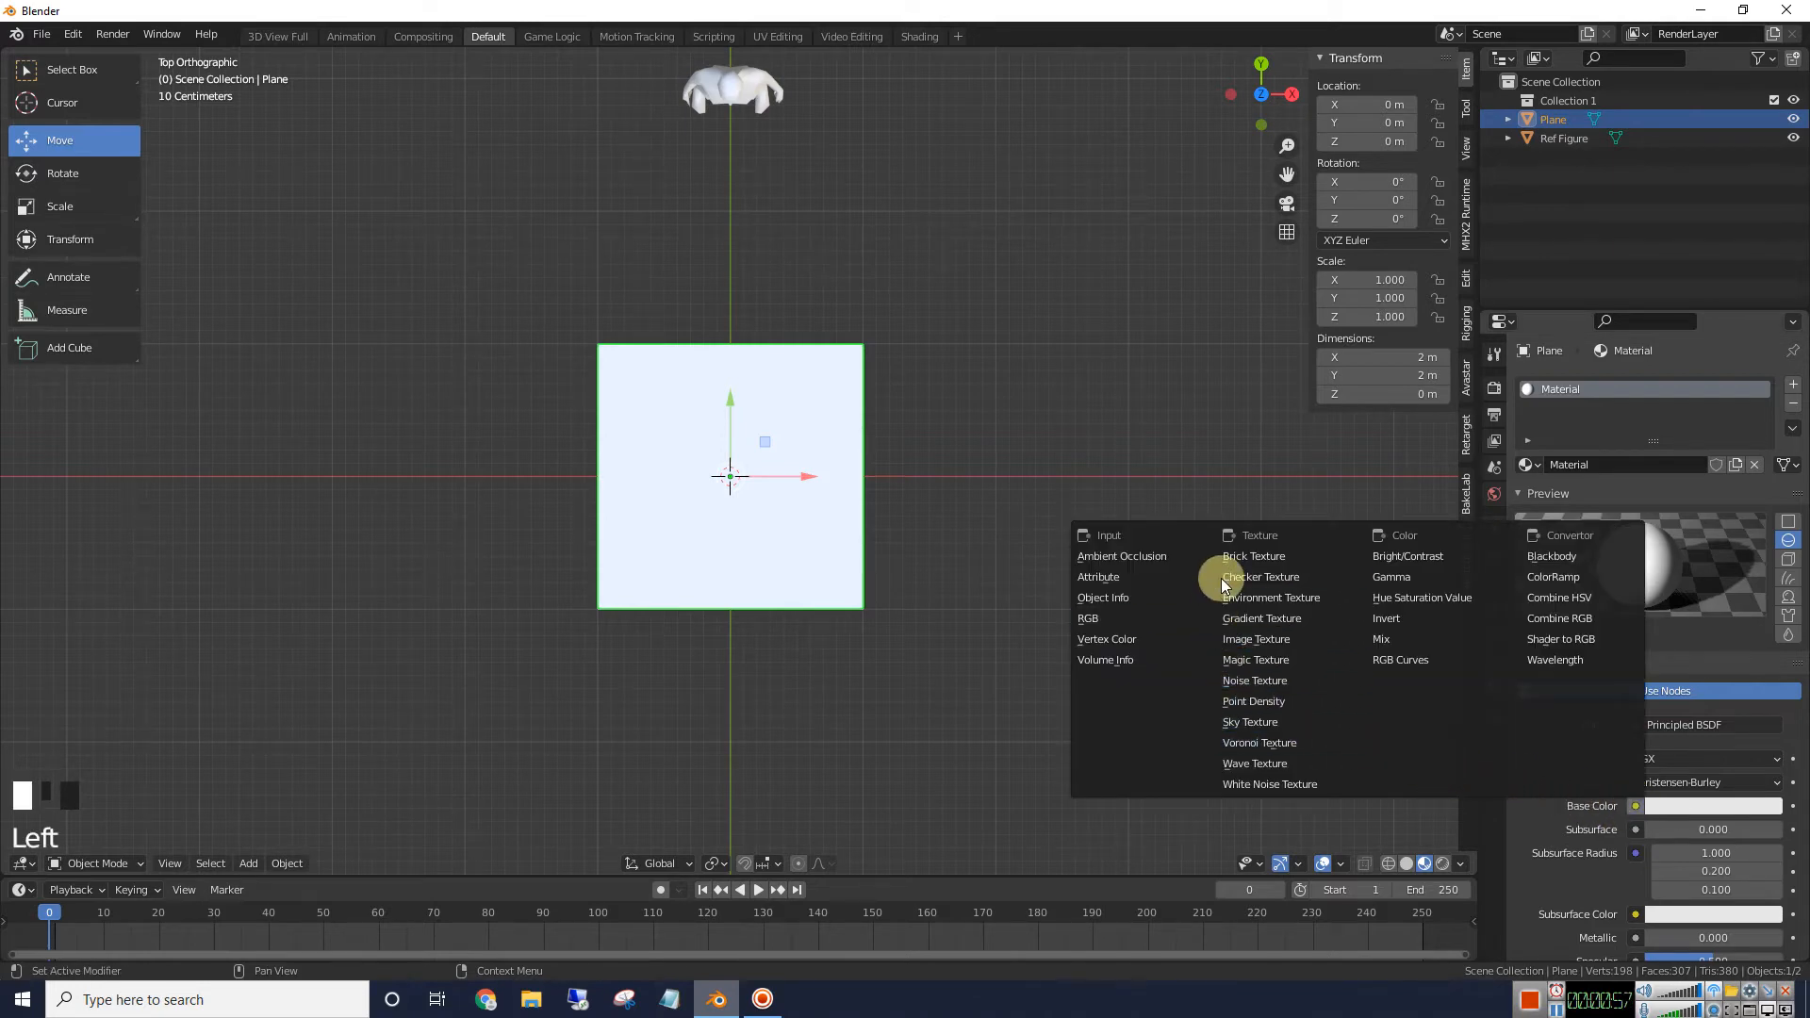
pyautogui.click(1284, 641)
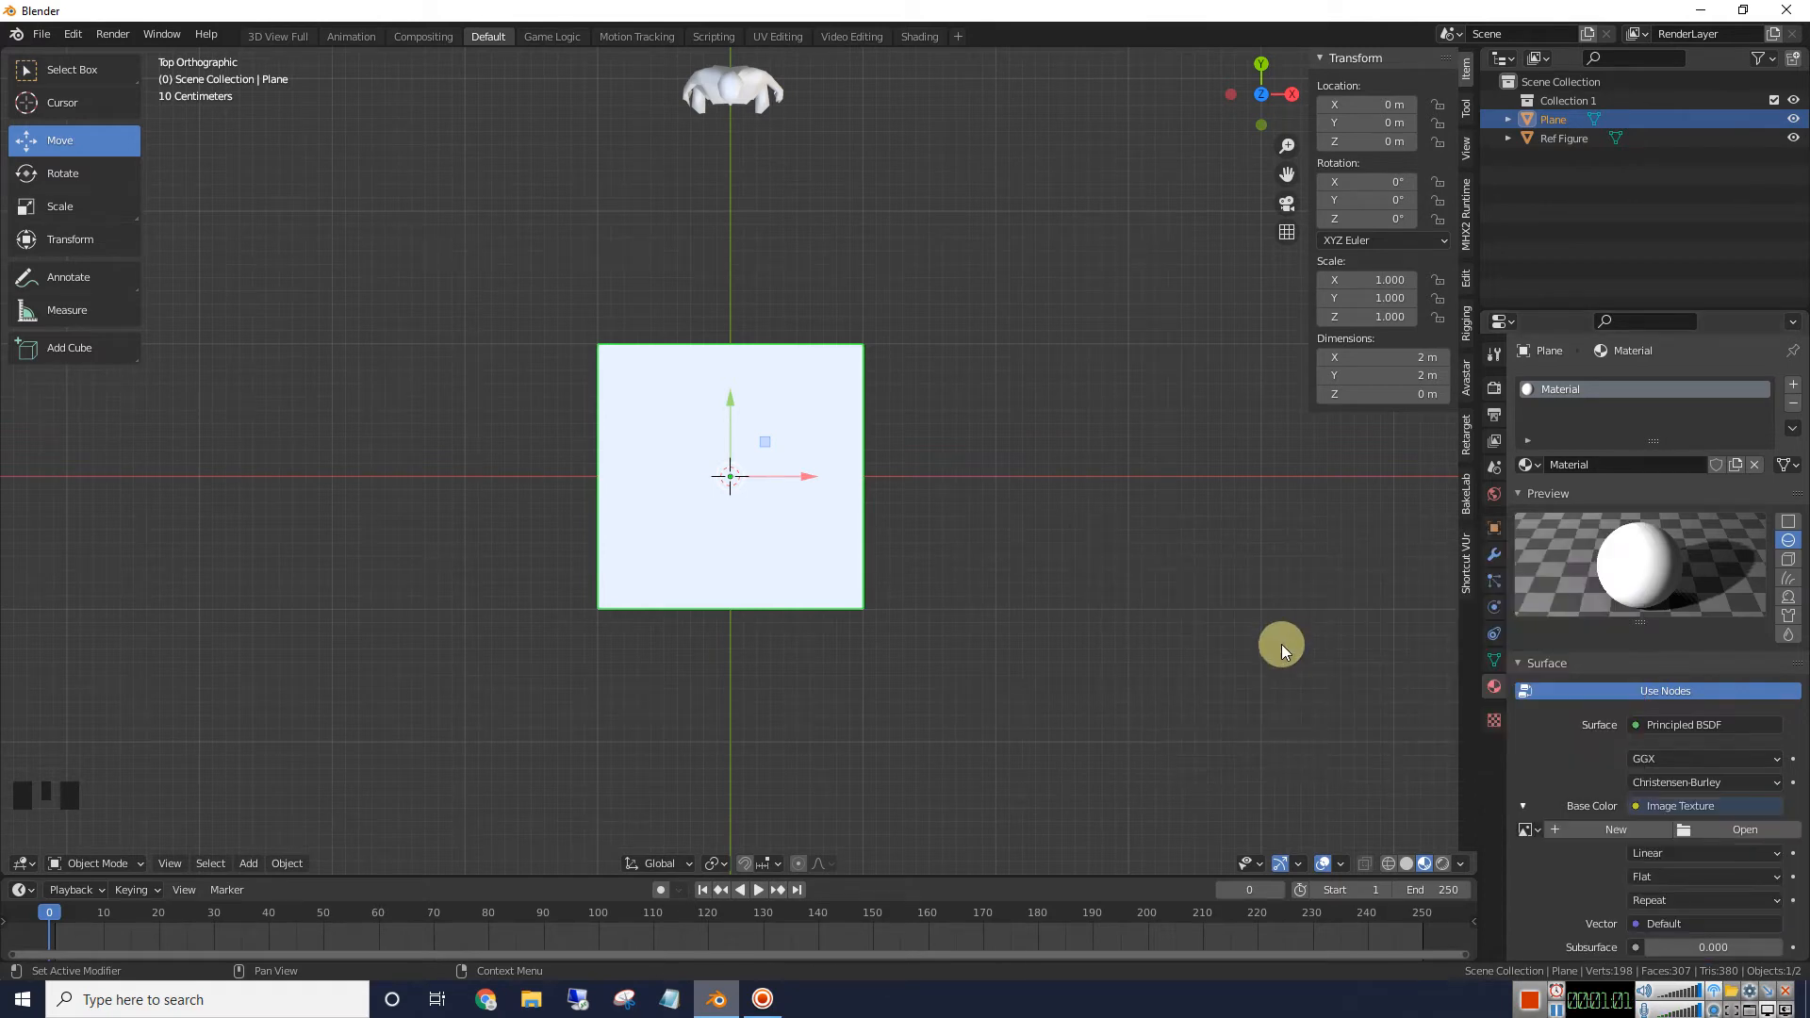
pyautogui.scroll(3, 957, 605)
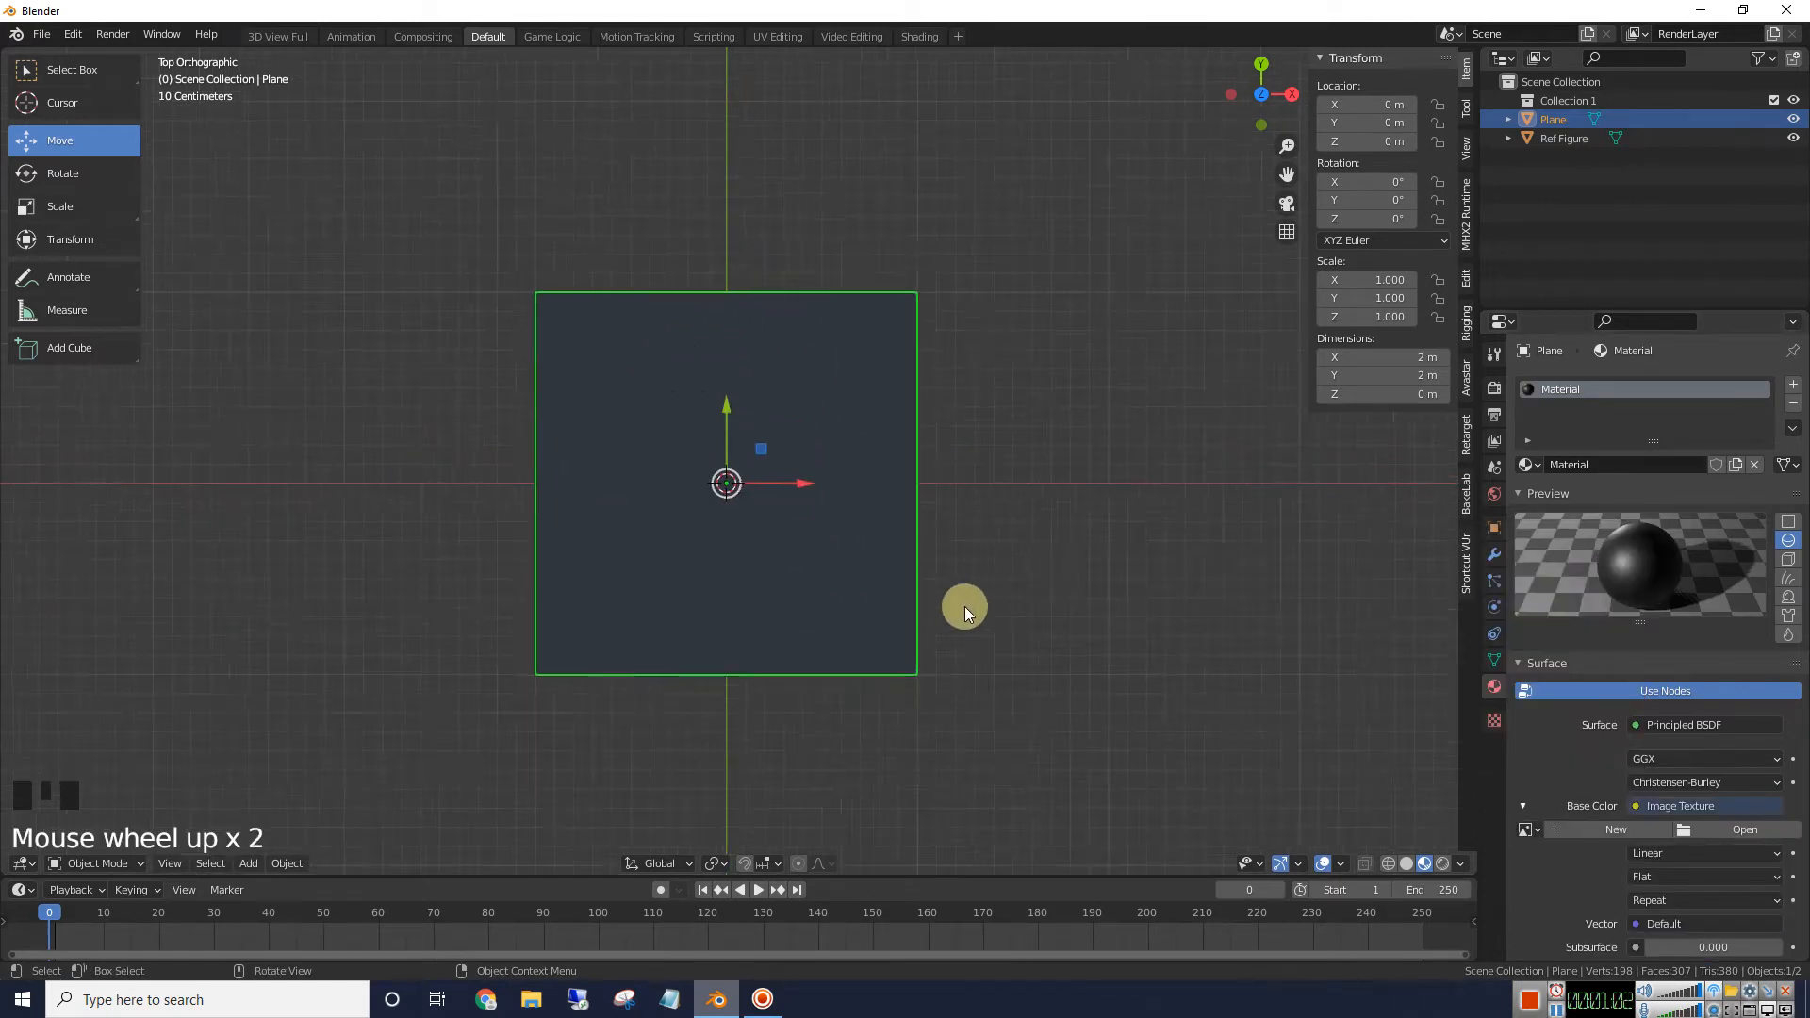
pyautogui.scroll(-1, 663, 324)
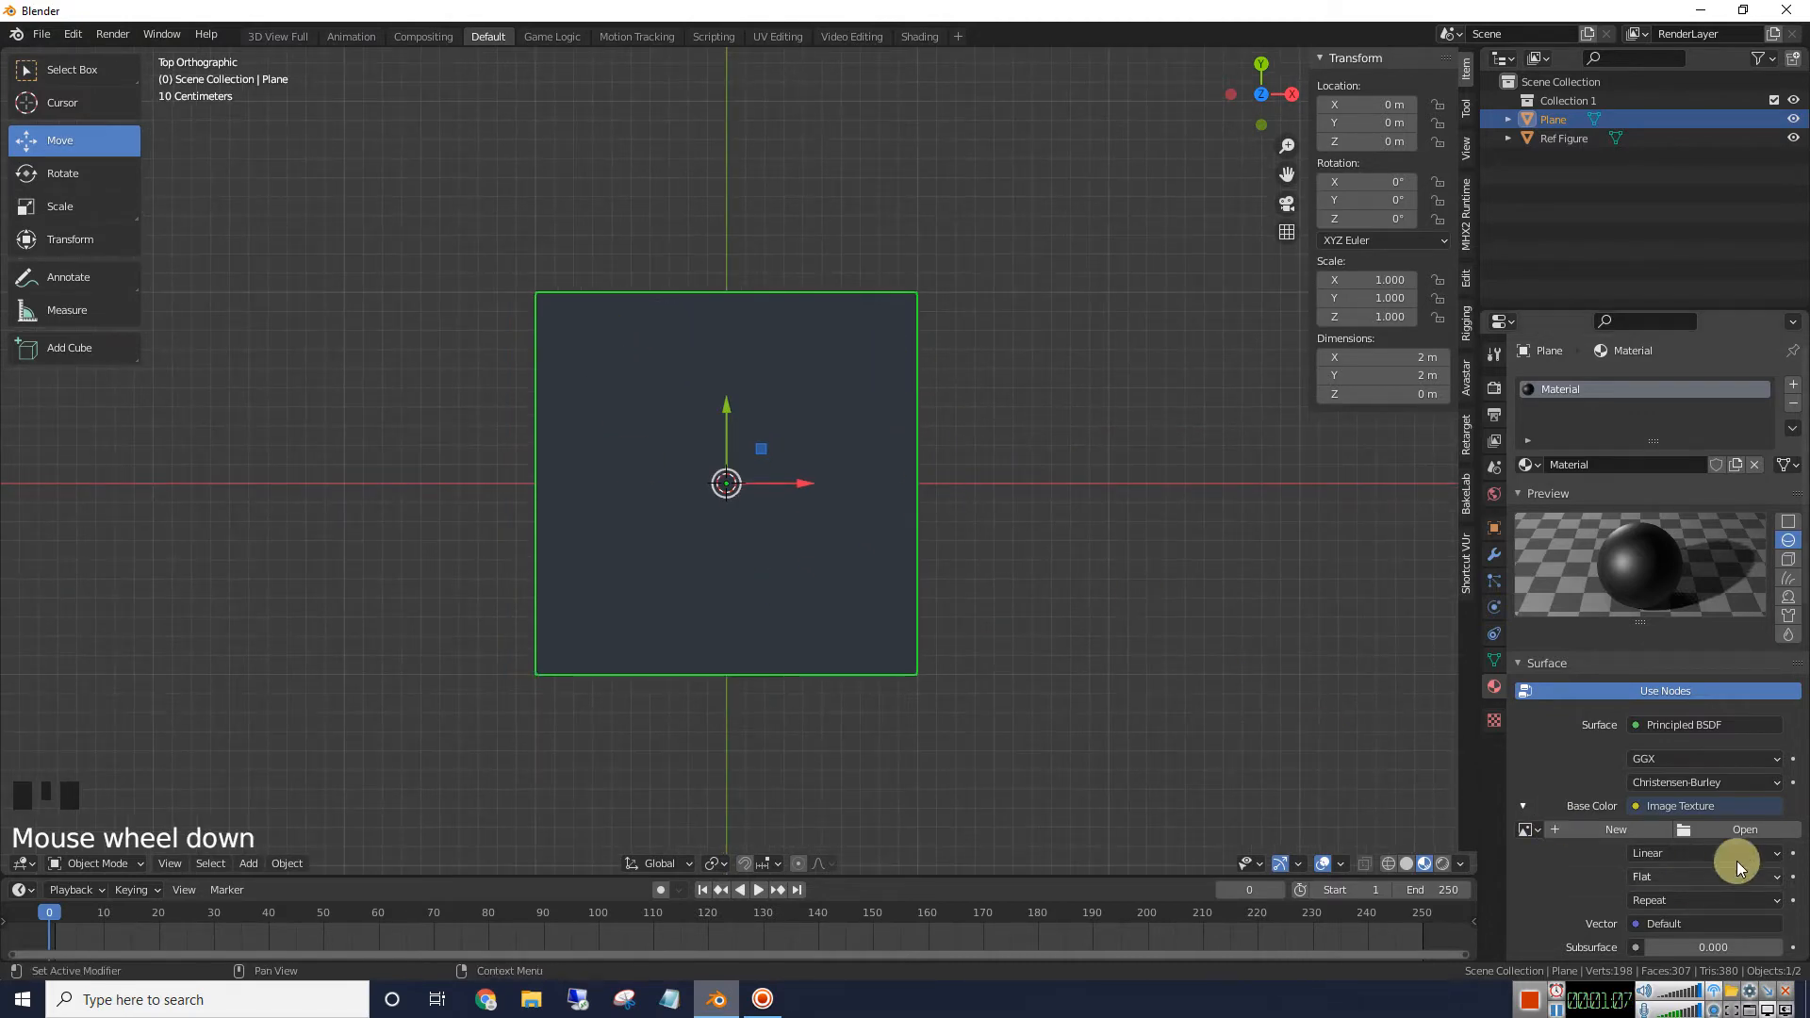
# Load 58_n.jpg from the Textures\Misc folder as the base color image
pyautogui.click(1735, 829)
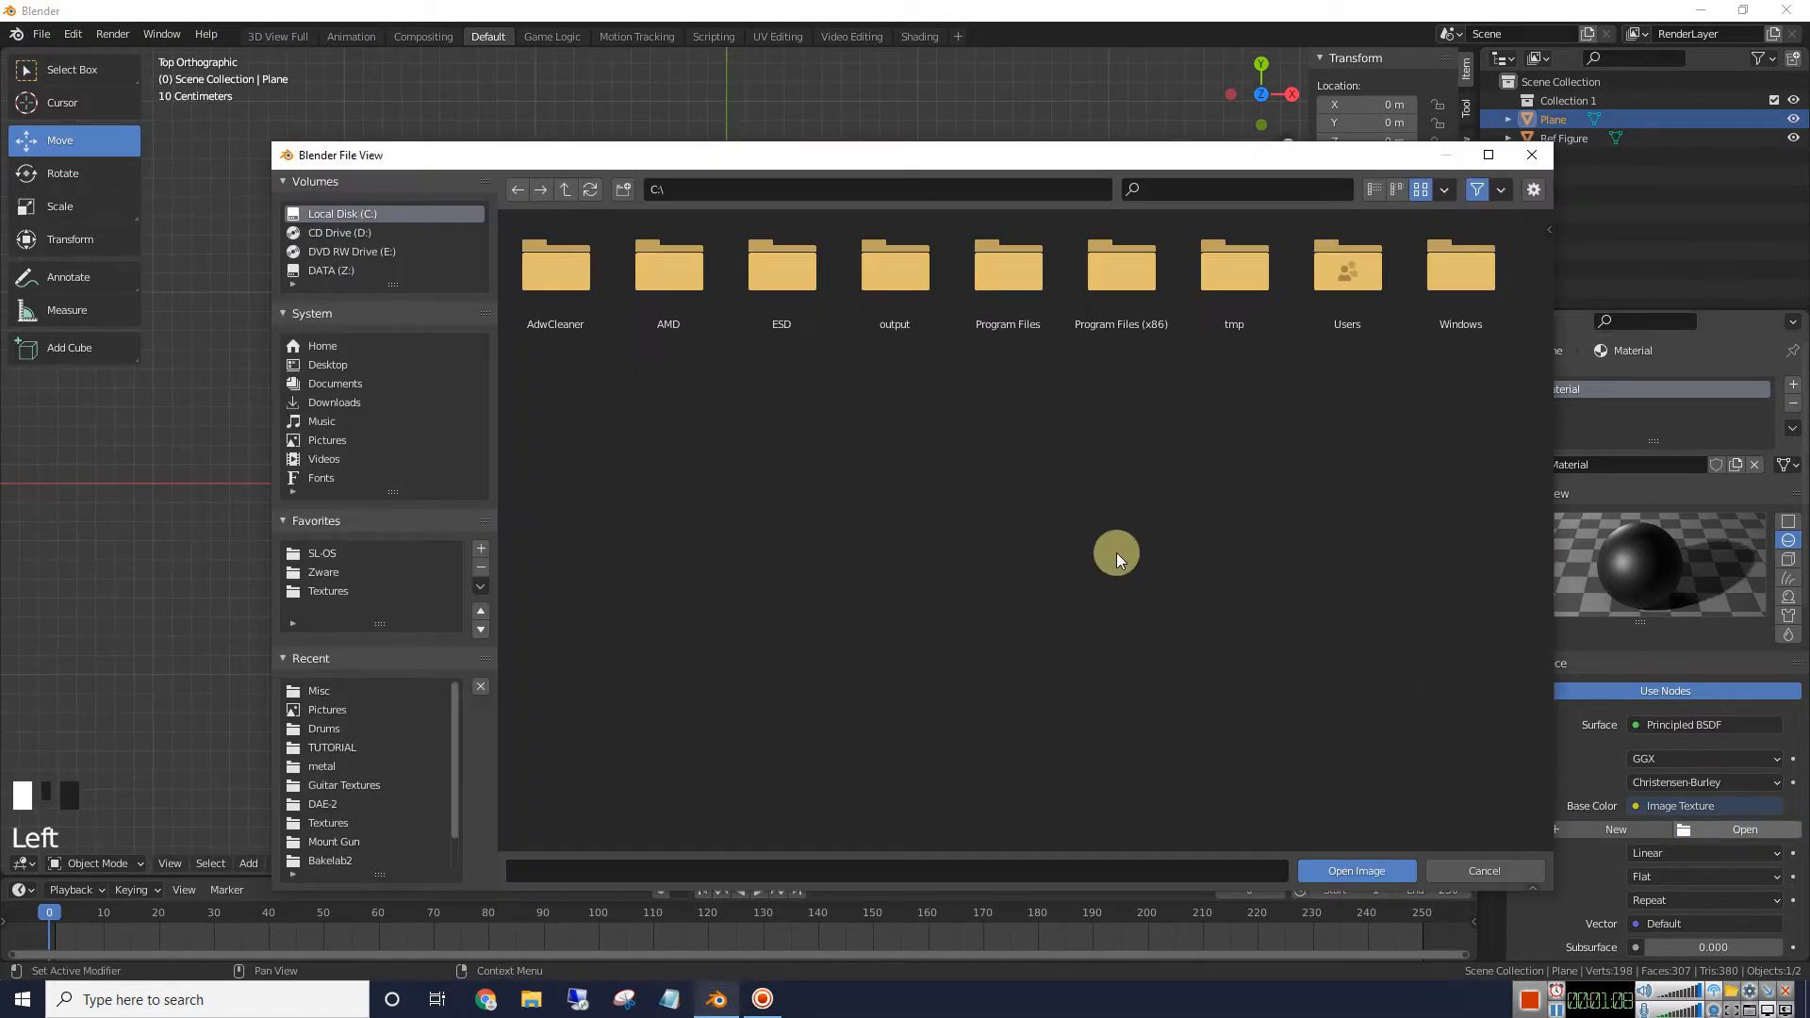
pyautogui.click(321, 693)
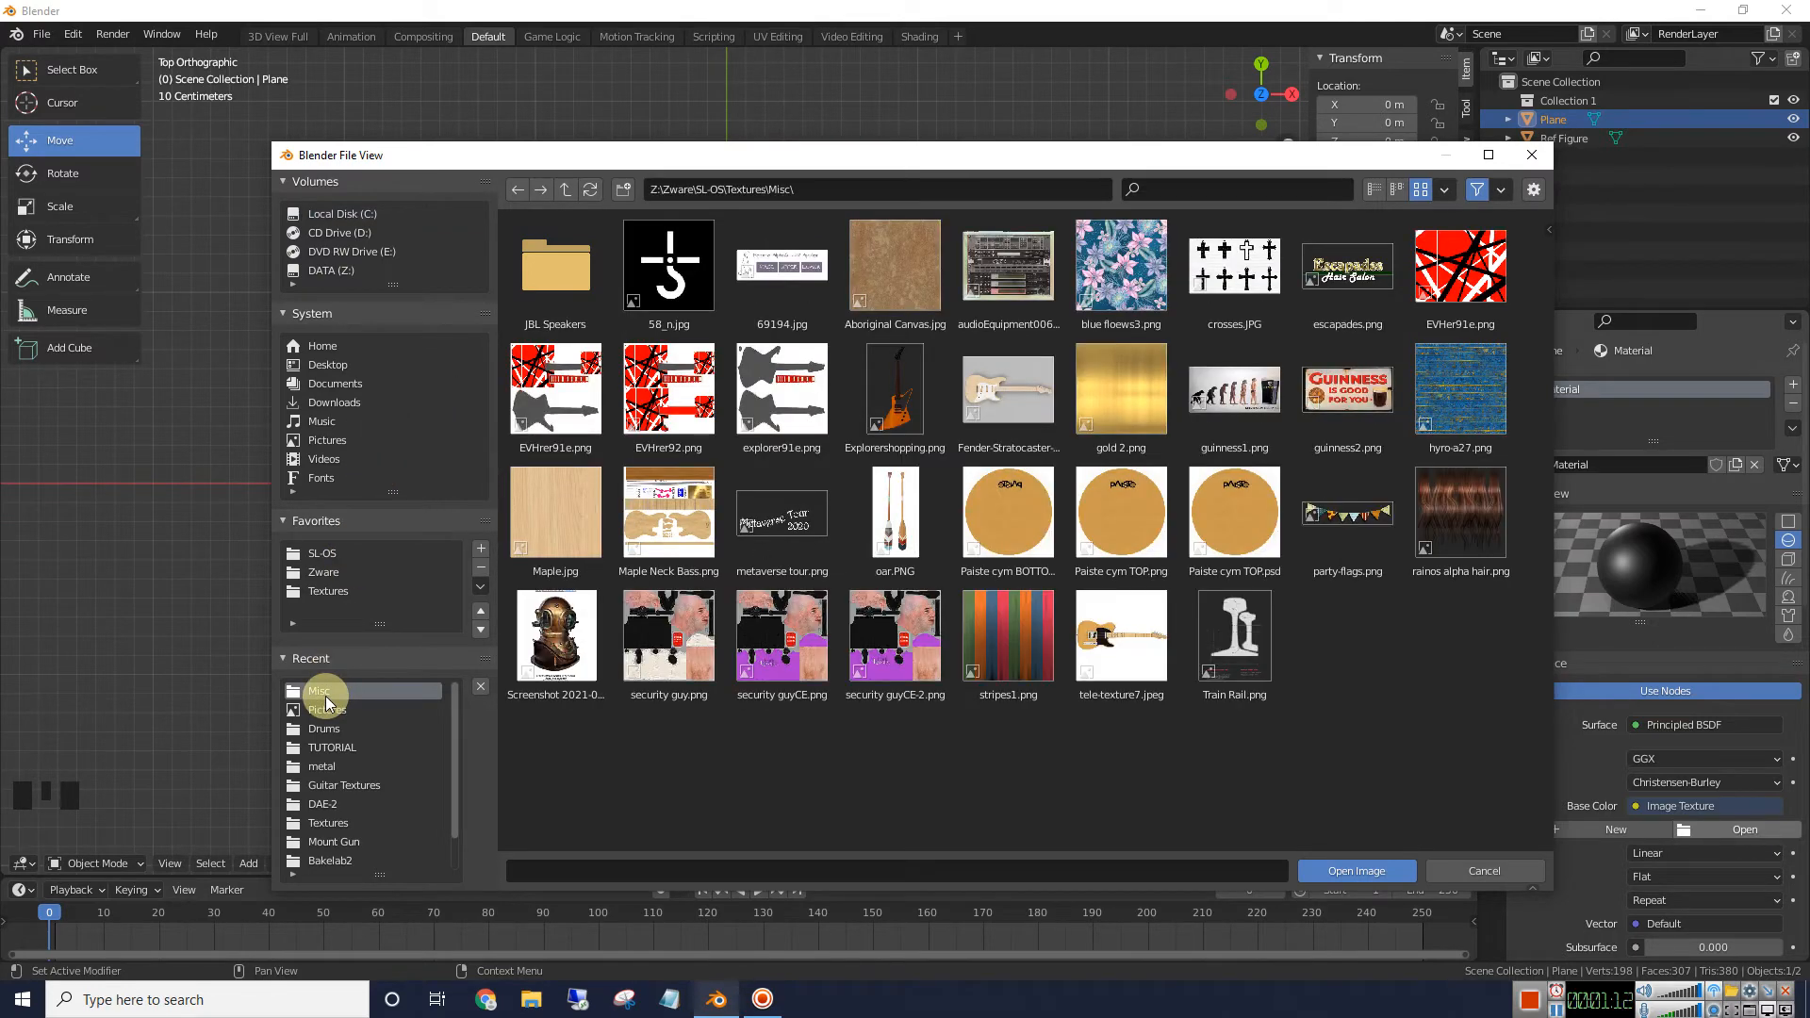
pyautogui.click(693, 281)
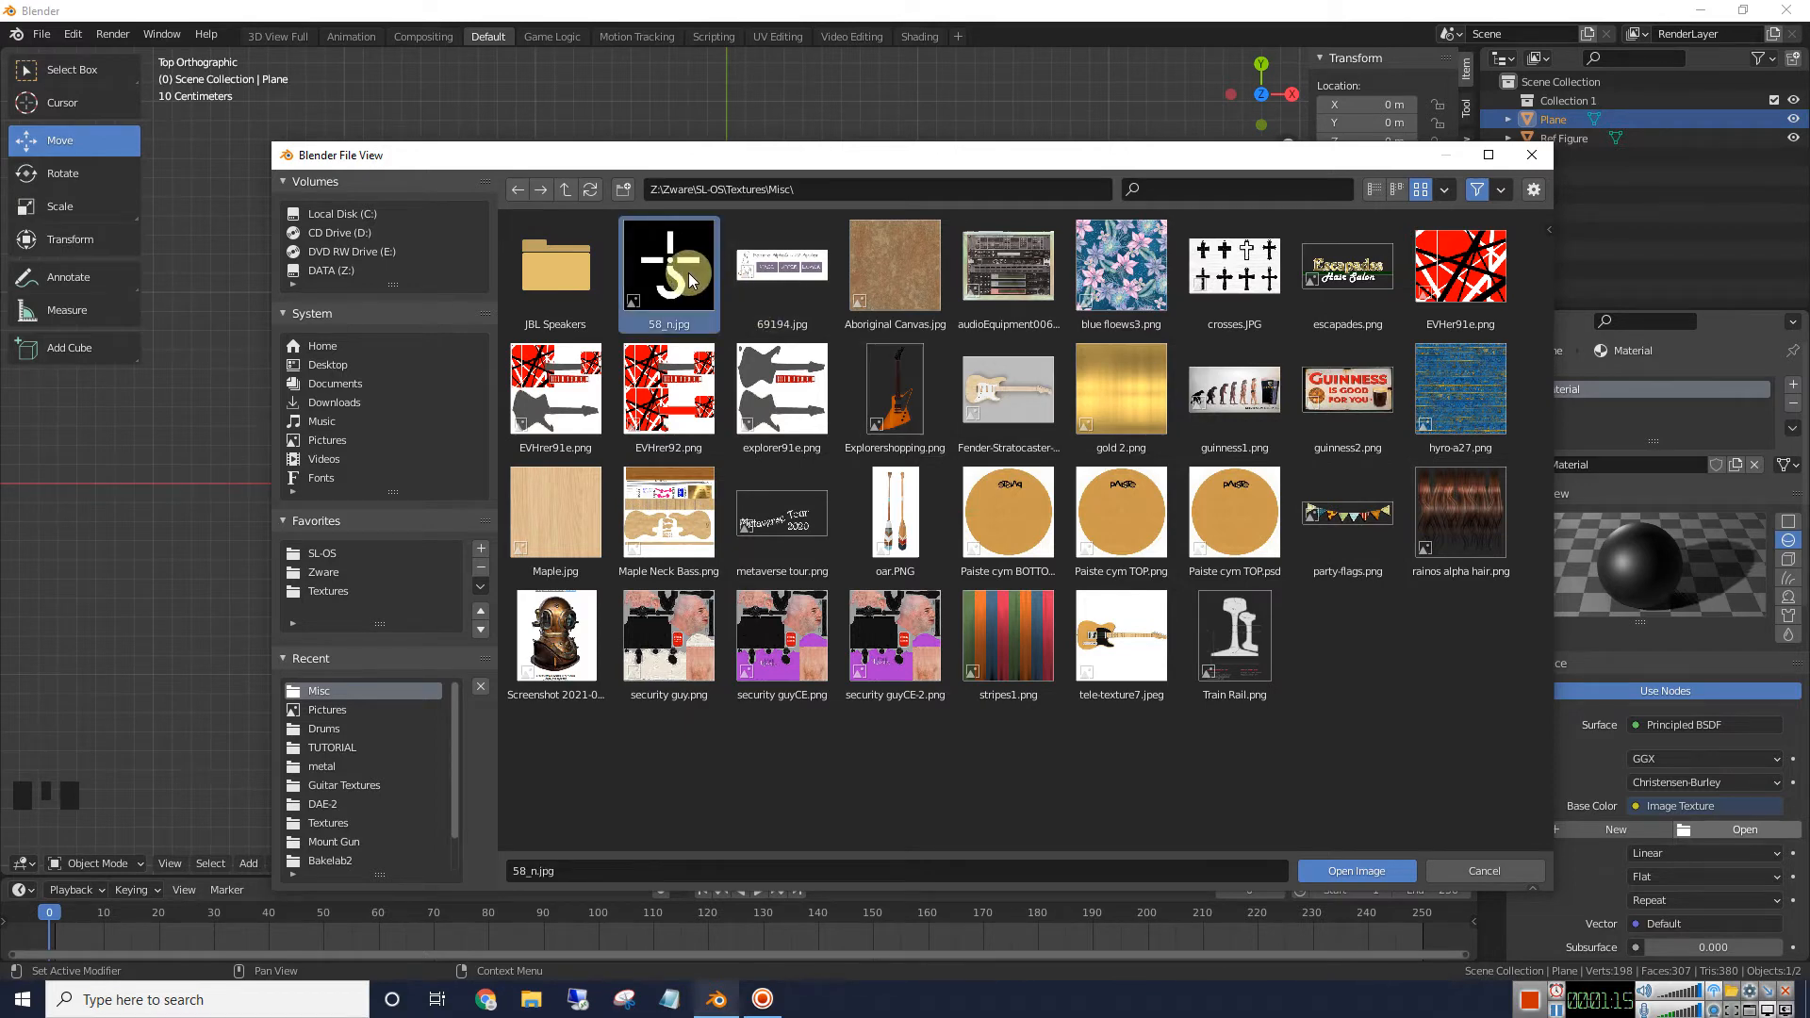
pyautogui.click(1347, 869)
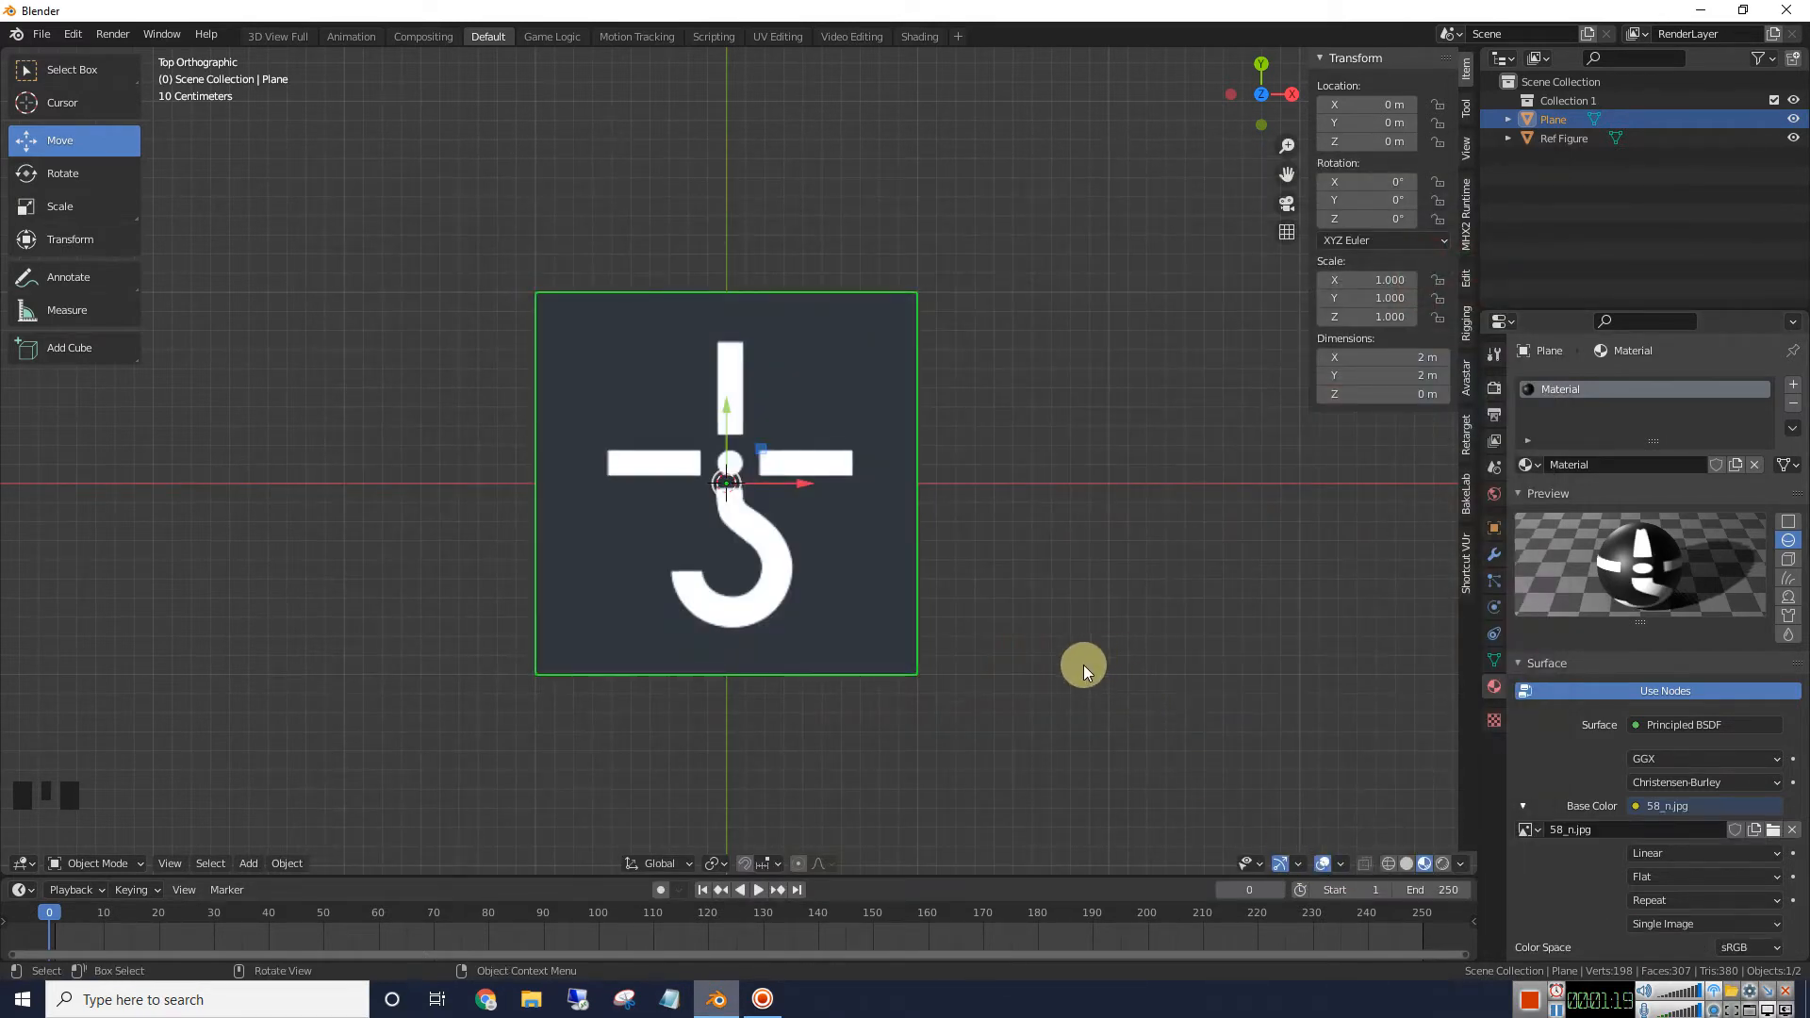
# Examine the bars, dot and hook shape of the textured plane at an angle and from directly above
pyautogui.scroll(4, 1084, 665)
pyautogui.scroll(-2, 1084, 665)
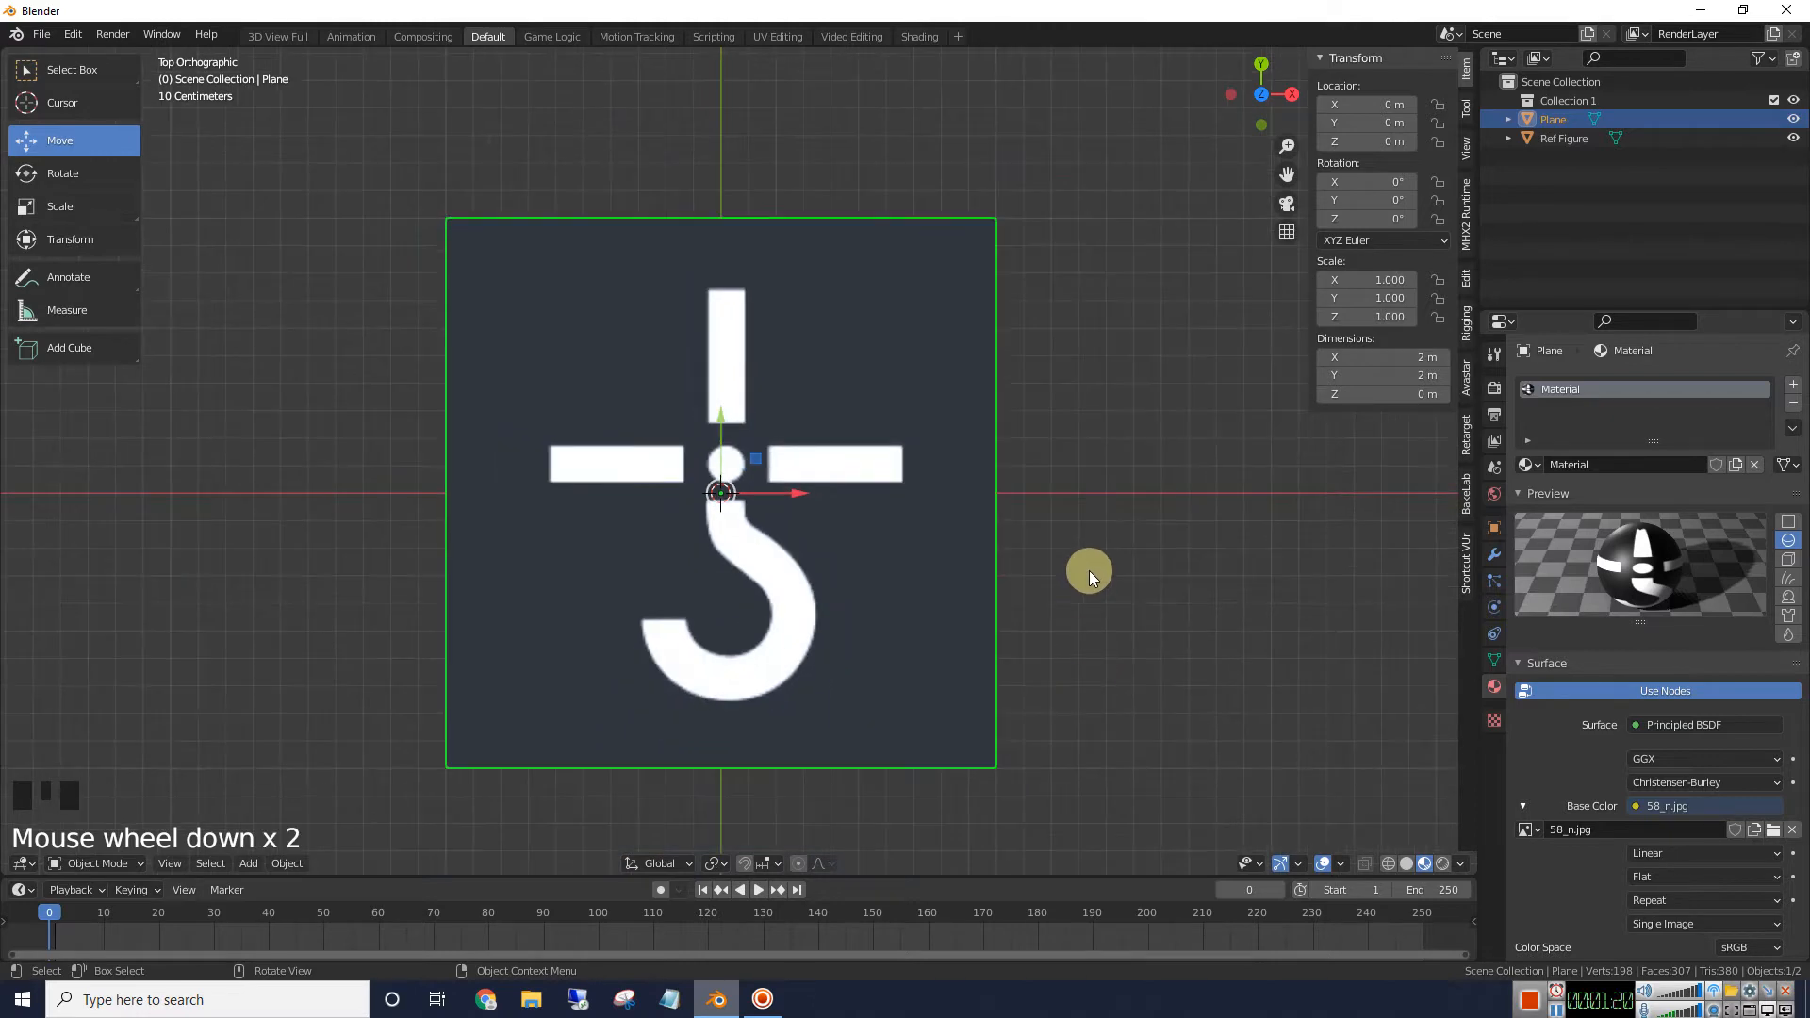
pyautogui.moveTo(1122, 515); pyautogui.dragTo(1124, 461, button='middle')
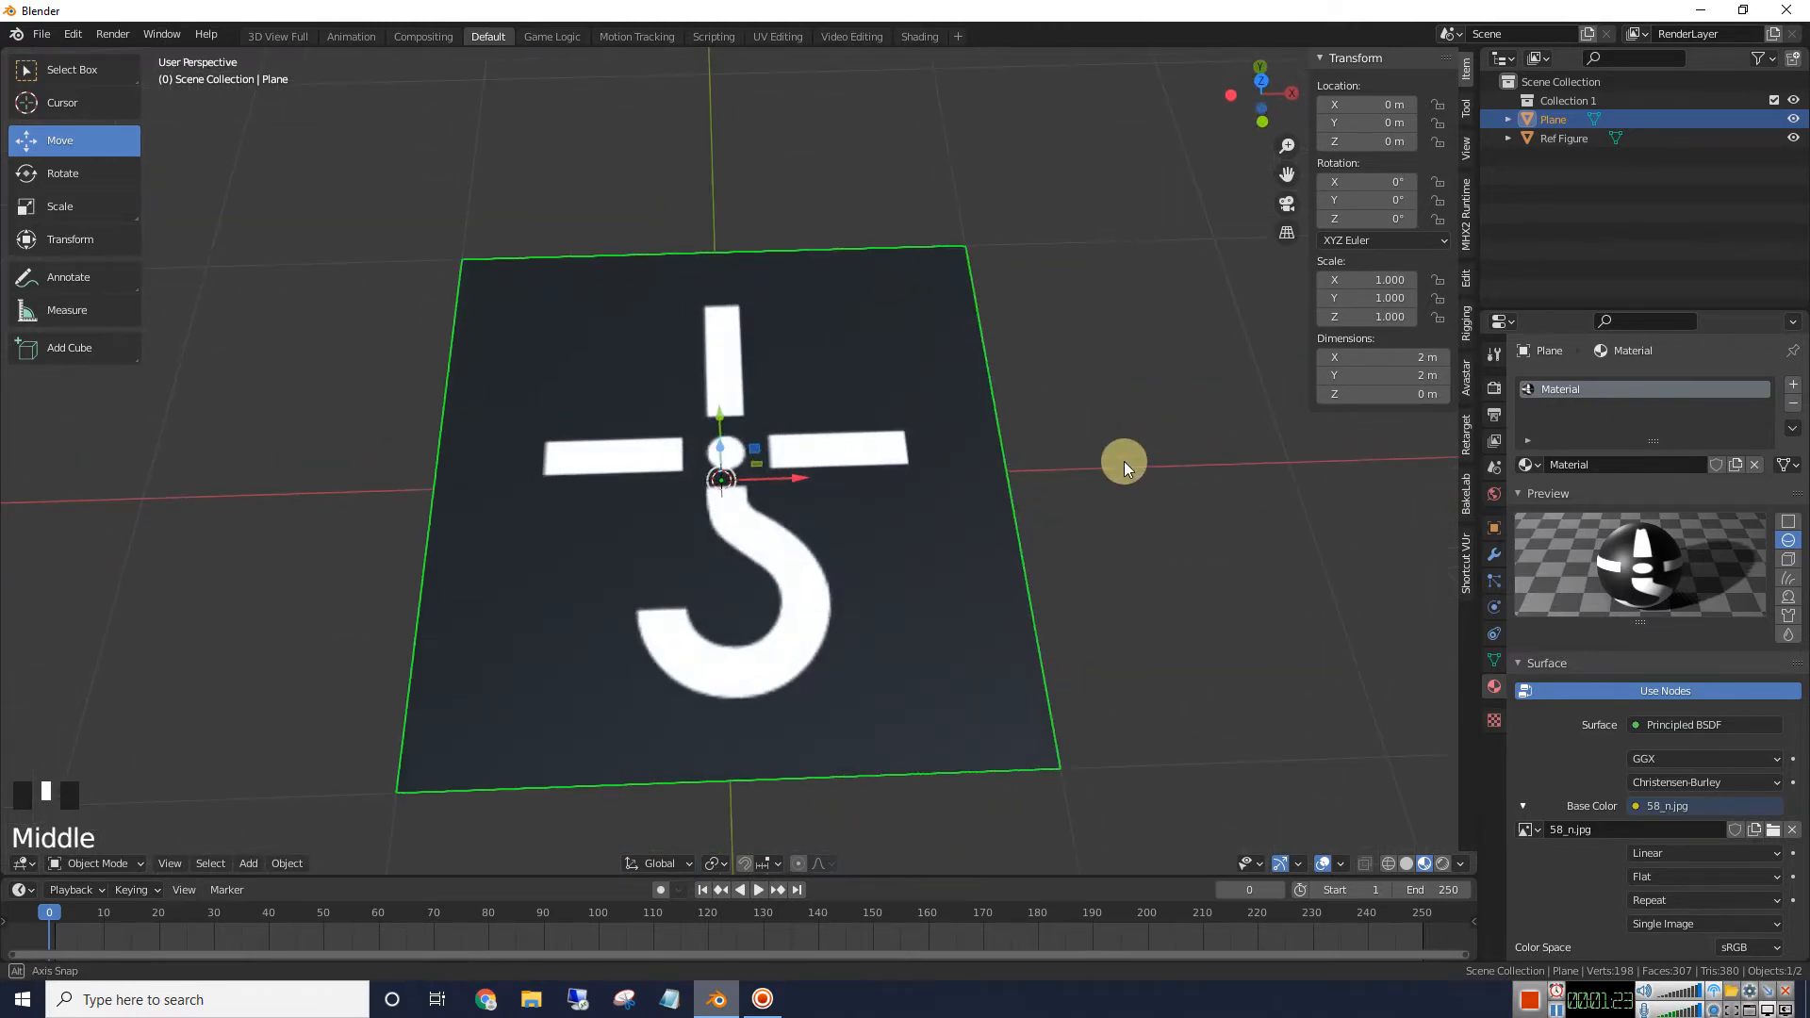
pyautogui.click(1262, 81)
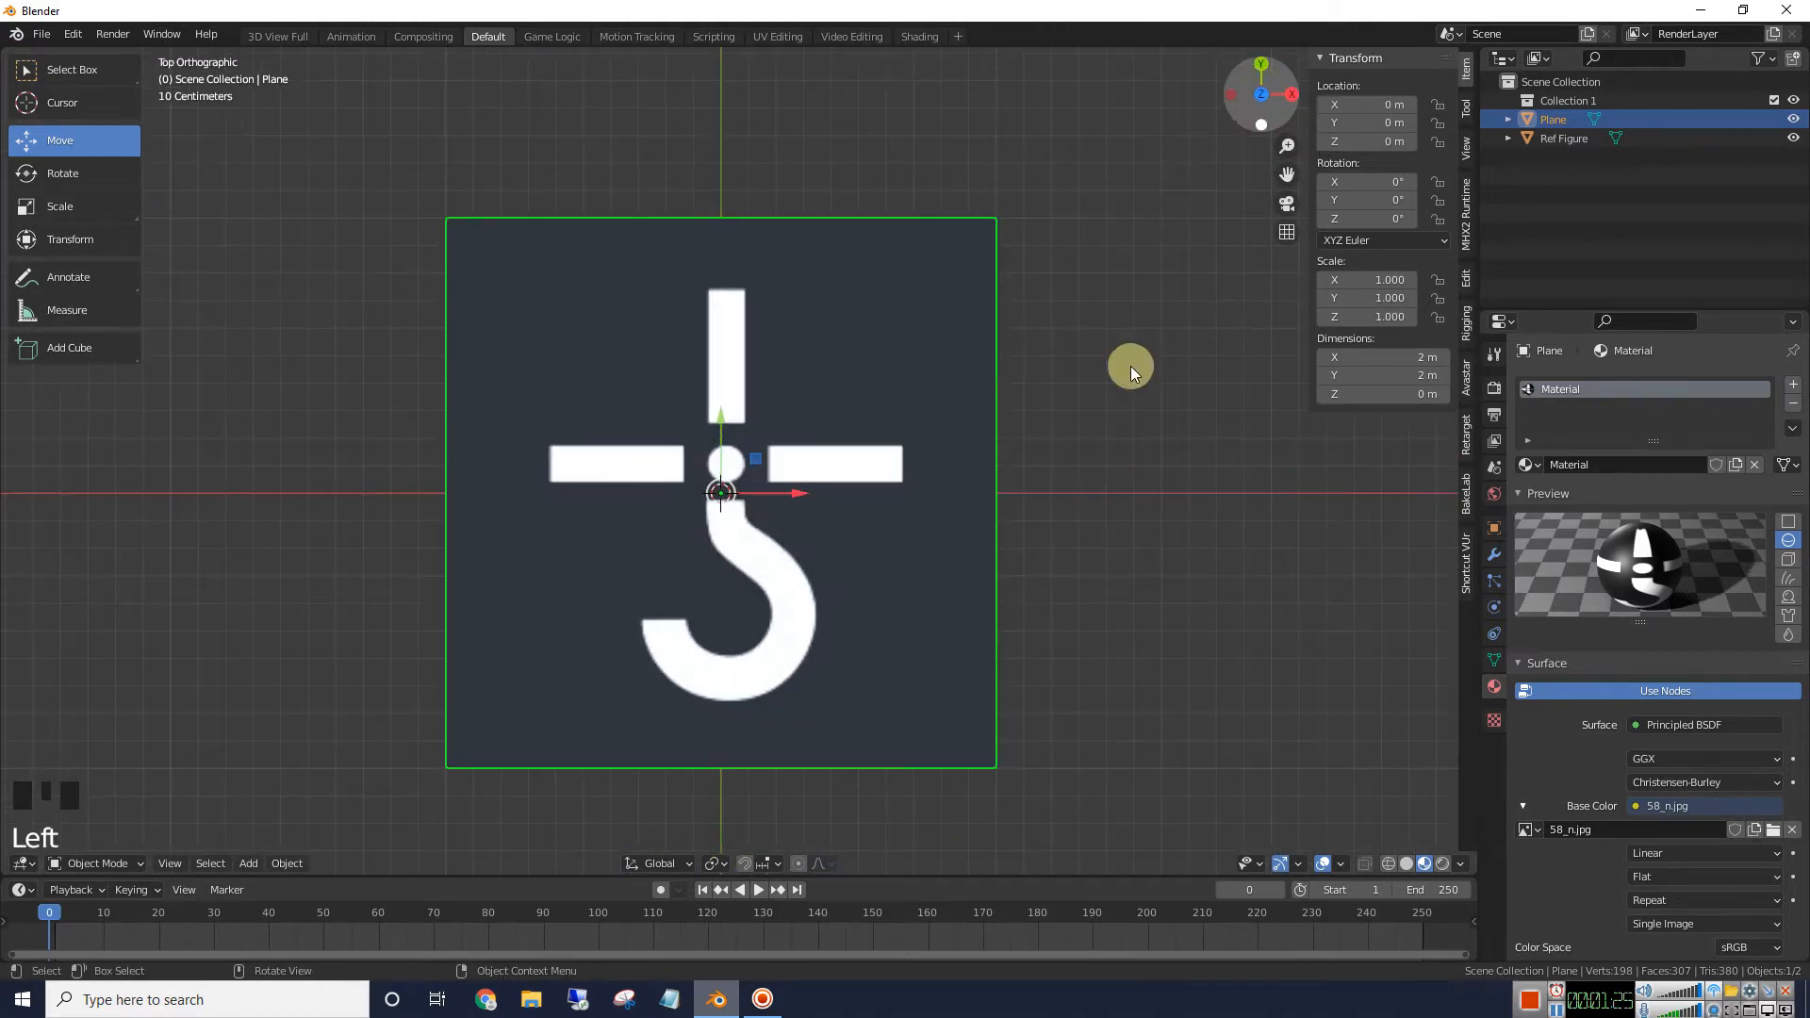
pyautogui.scroll(-1, 1056, 477)
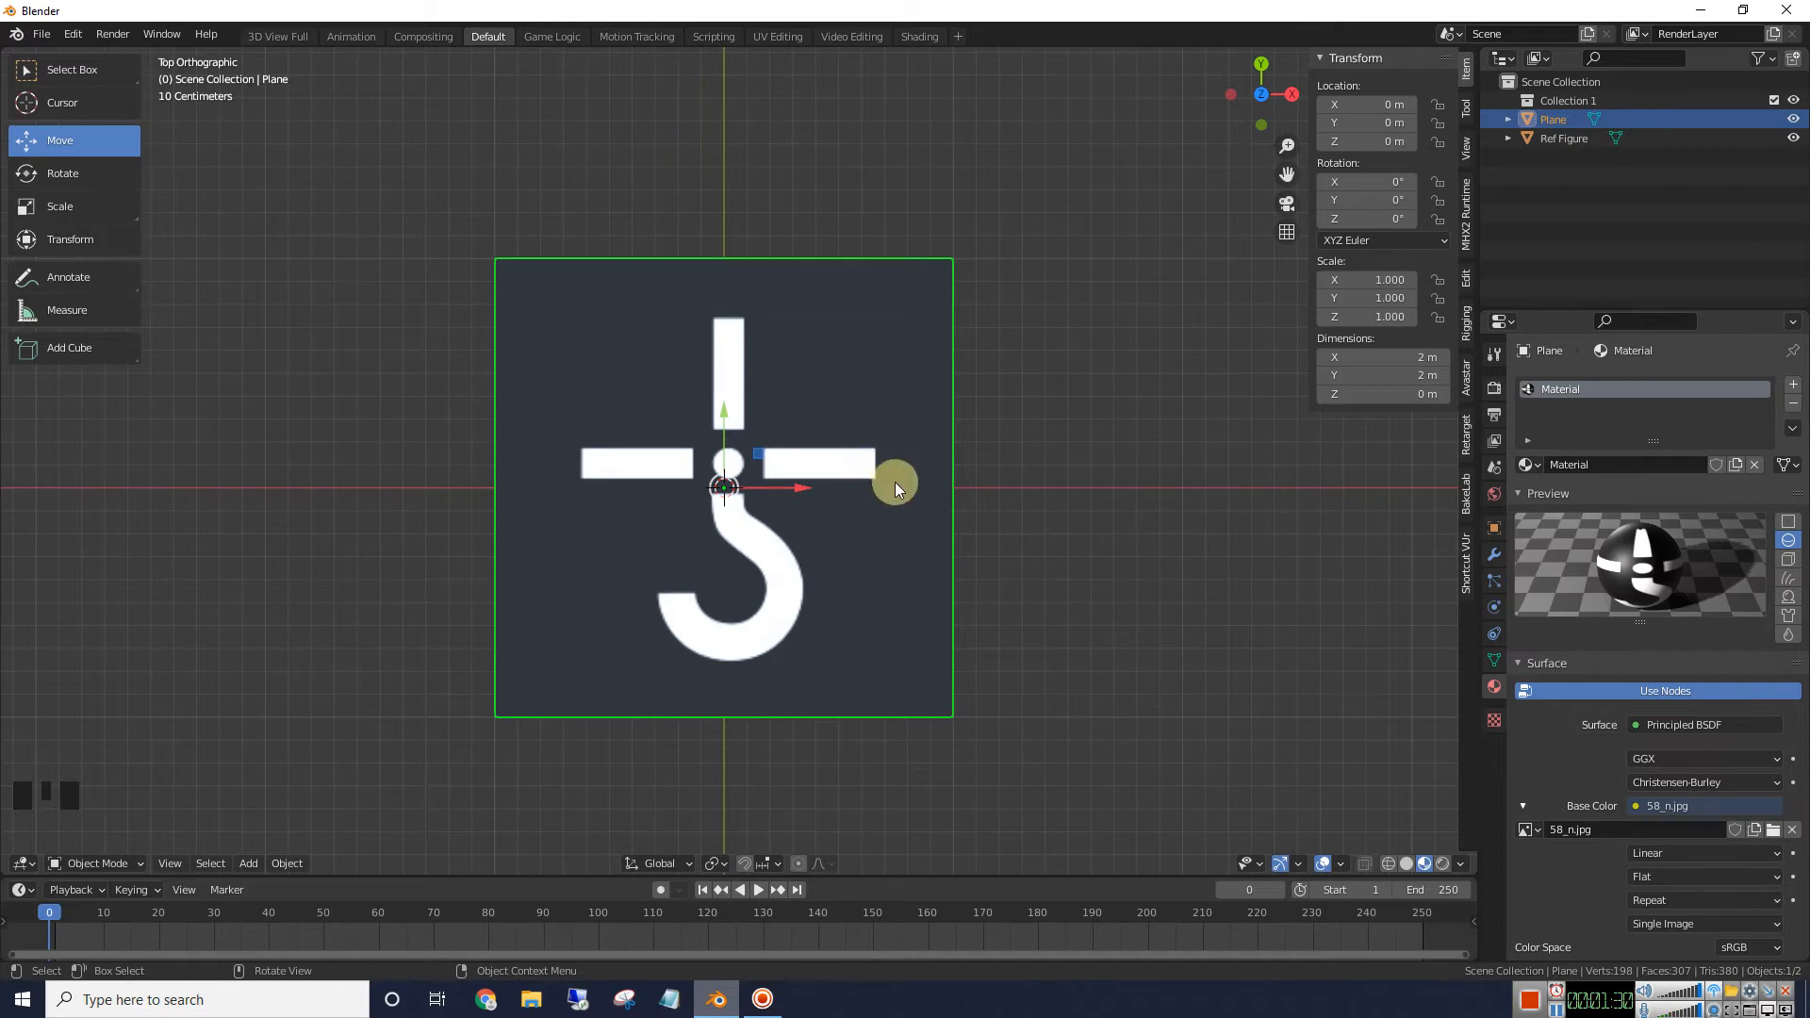
pyautogui.scroll(1, 980, 462)
pyautogui.scroll(-1, 1037, 439)
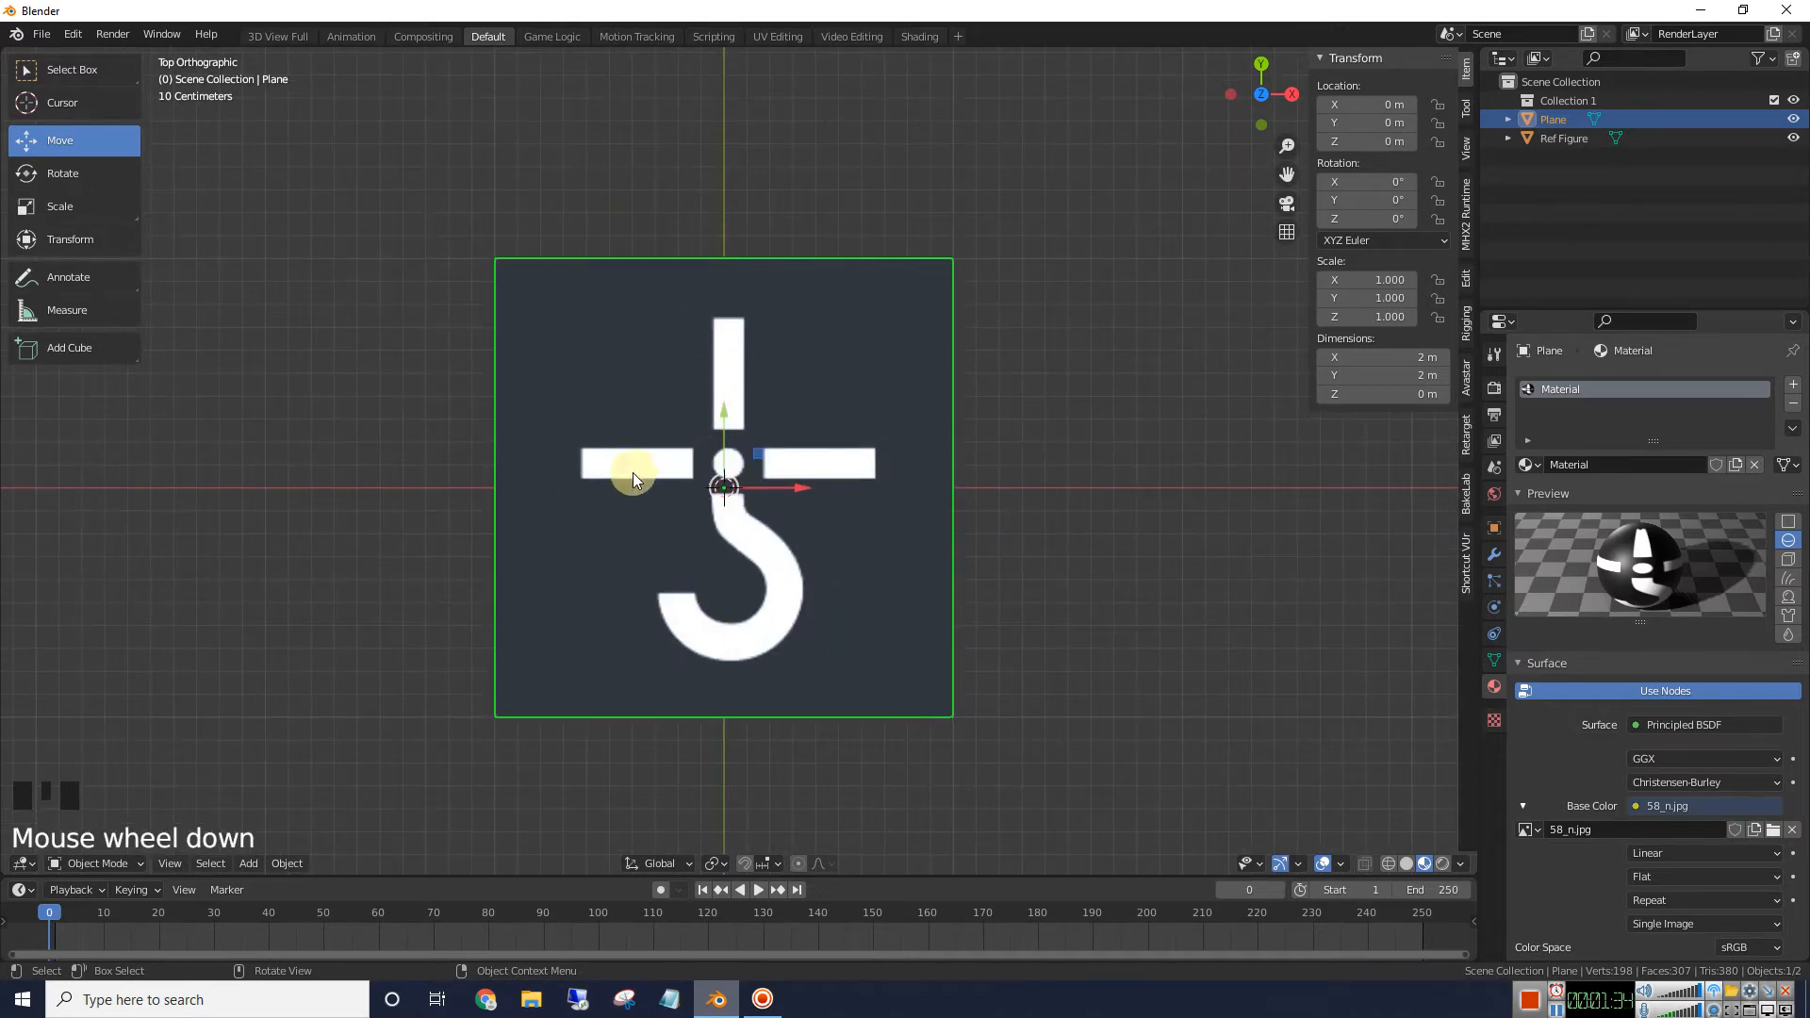
pyautogui.scroll(1, 1061, 560)
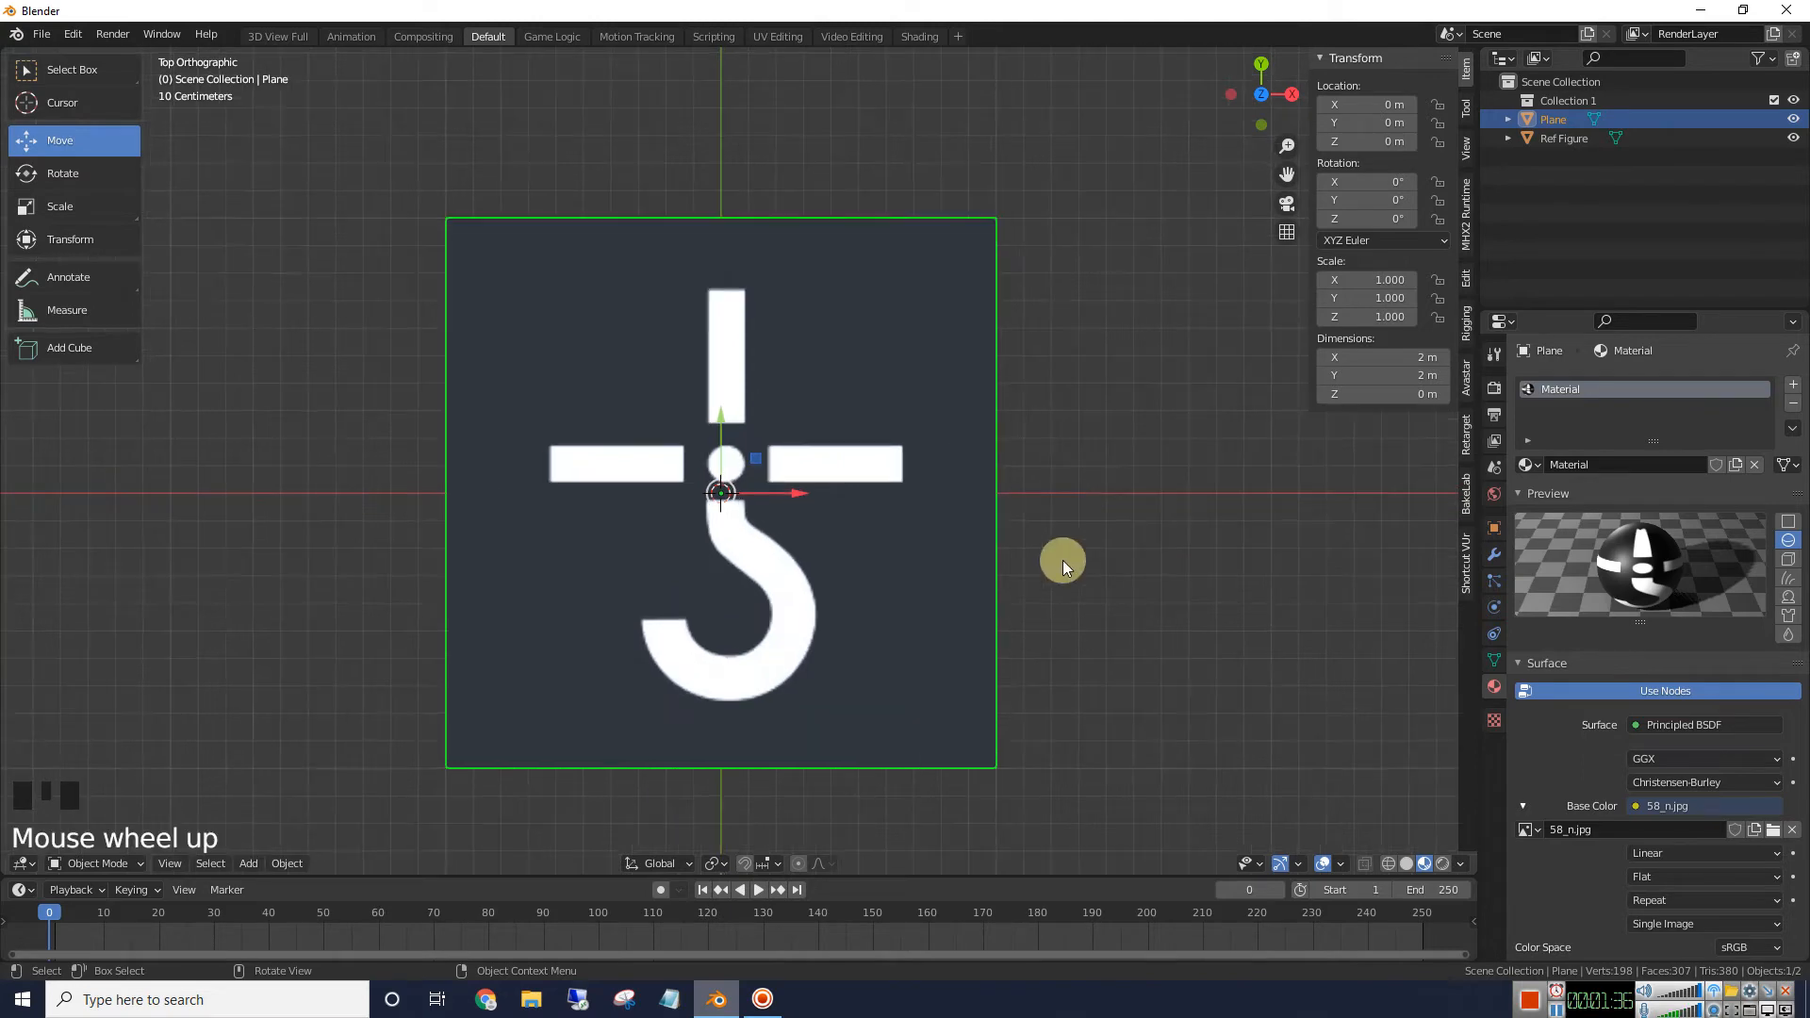
pyautogui.scroll(-1, 1096, 573)
pyautogui.scroll(1, 1092, 580)
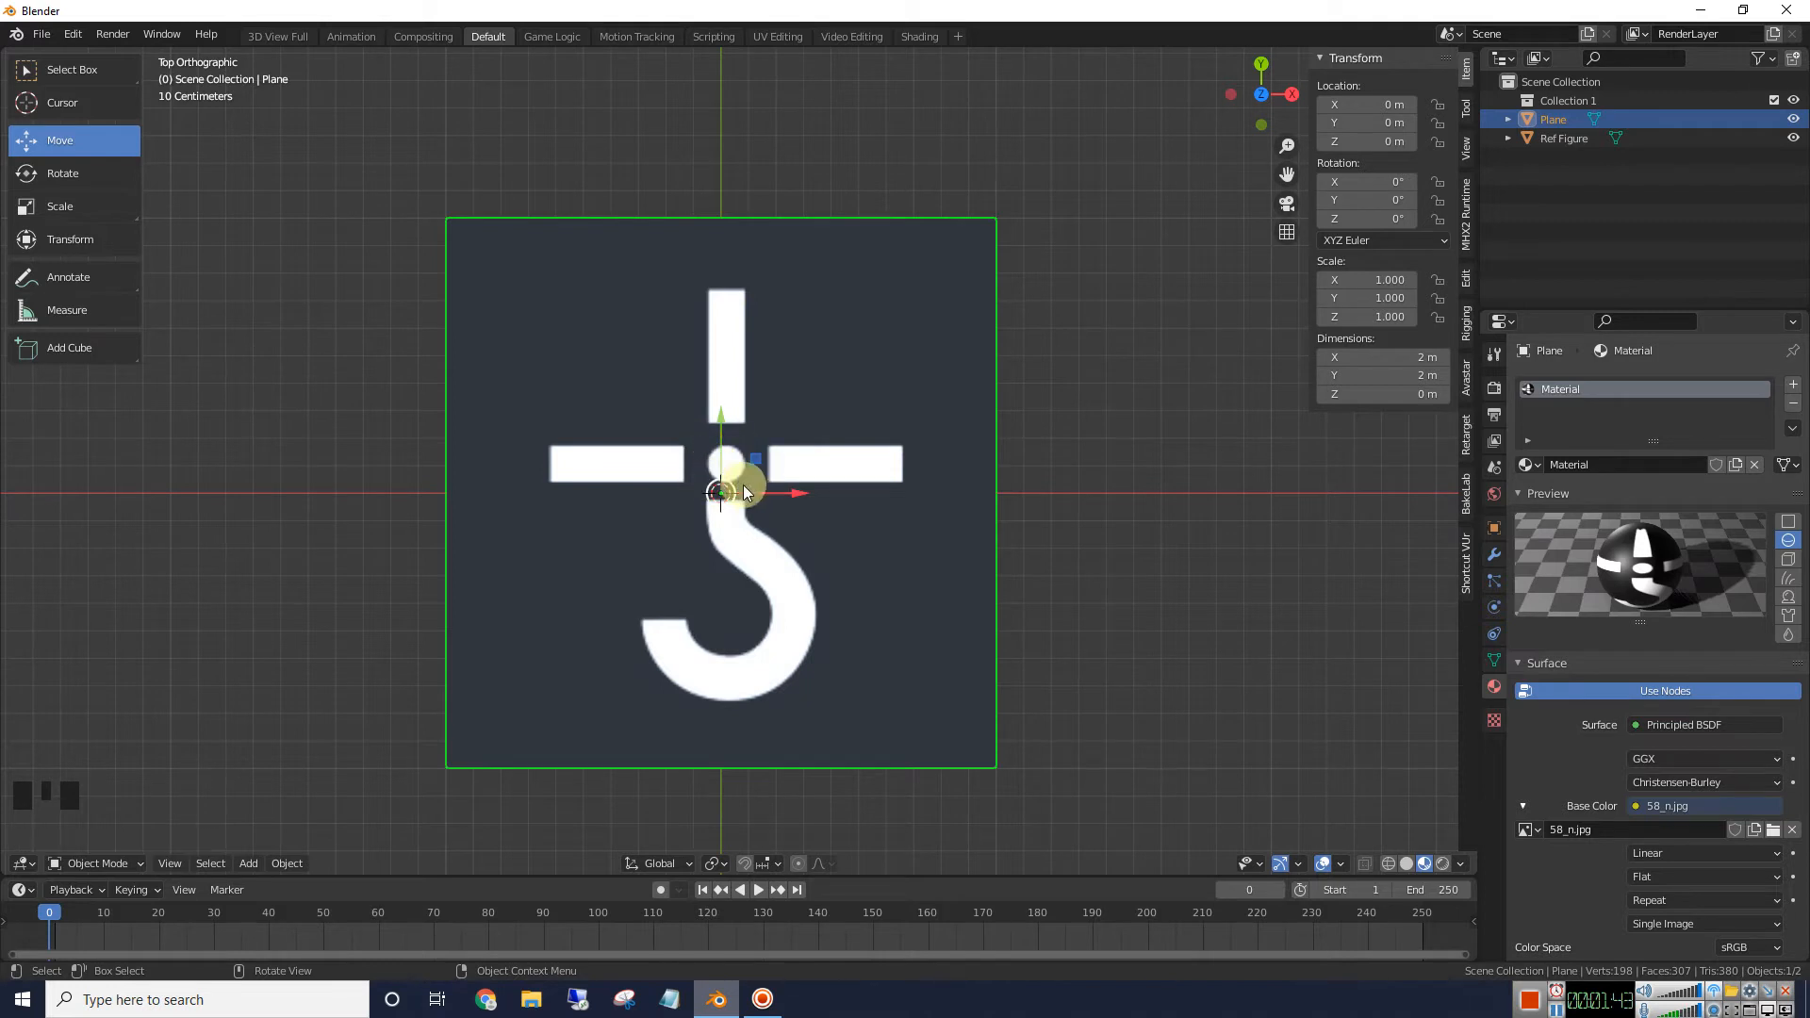
pyautogui.scroll(2, 1160, 511)
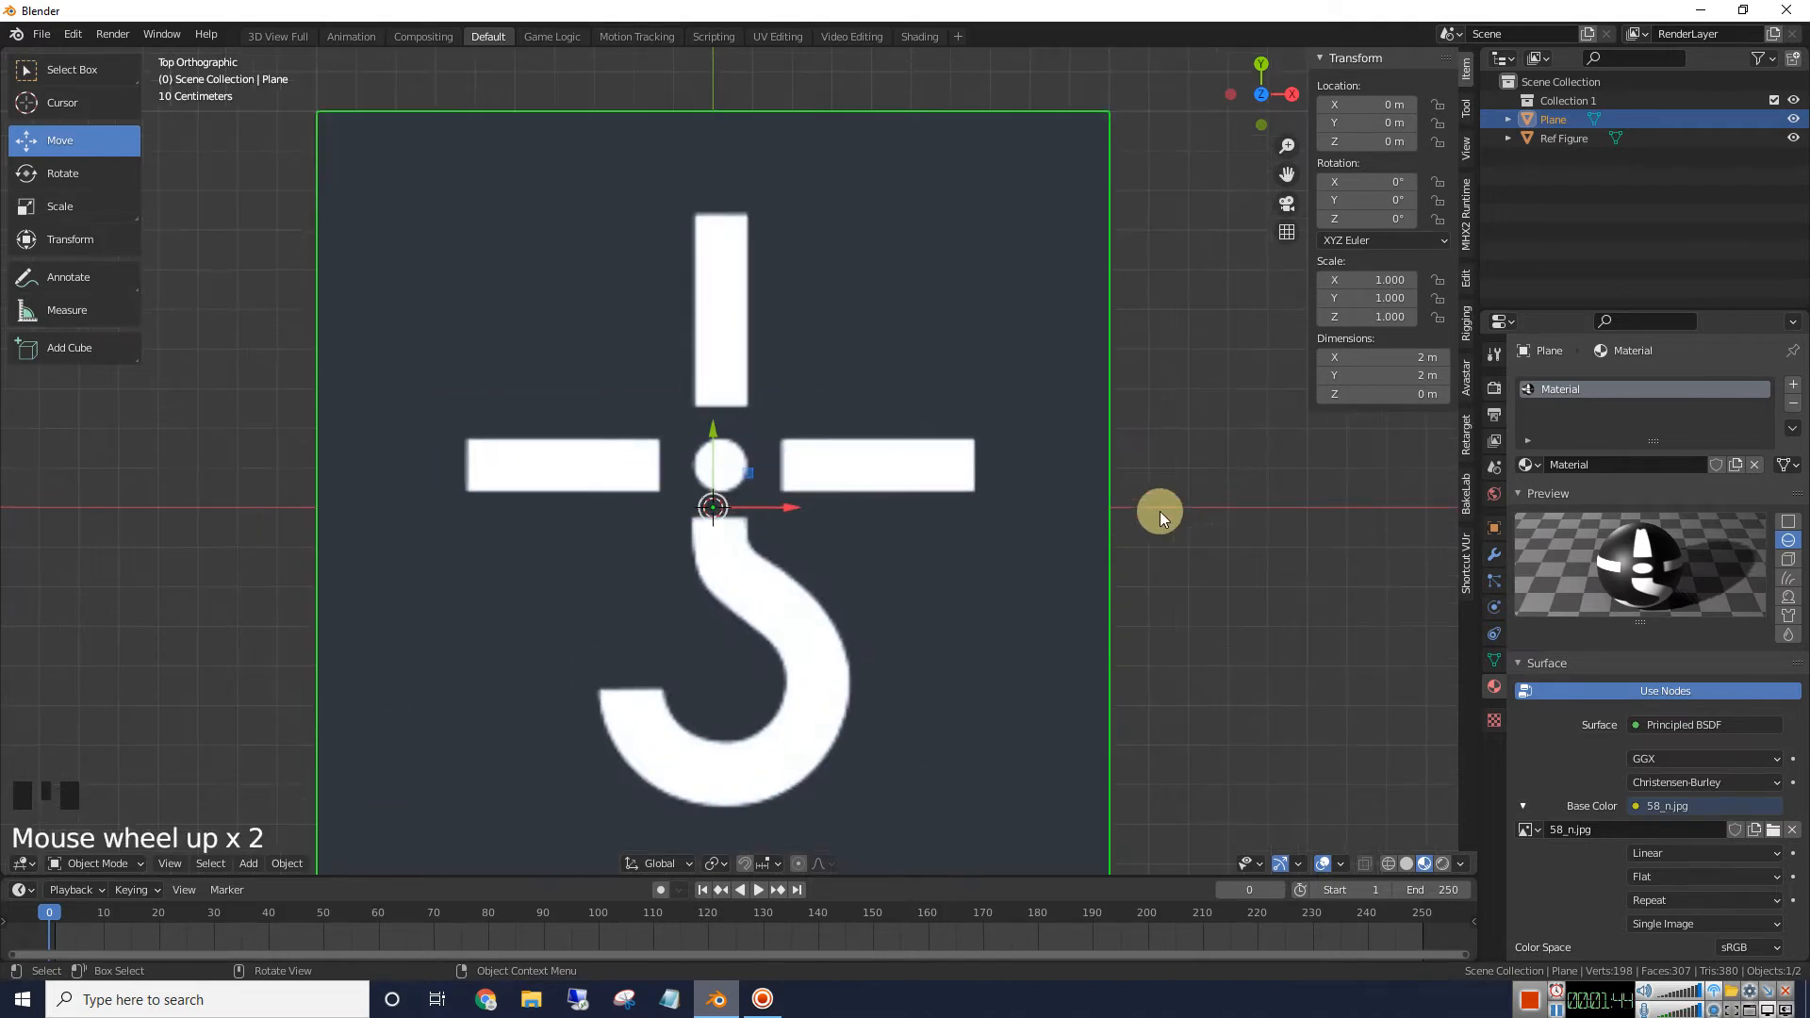
pyautogui.scroll(-2, 1197, 507)
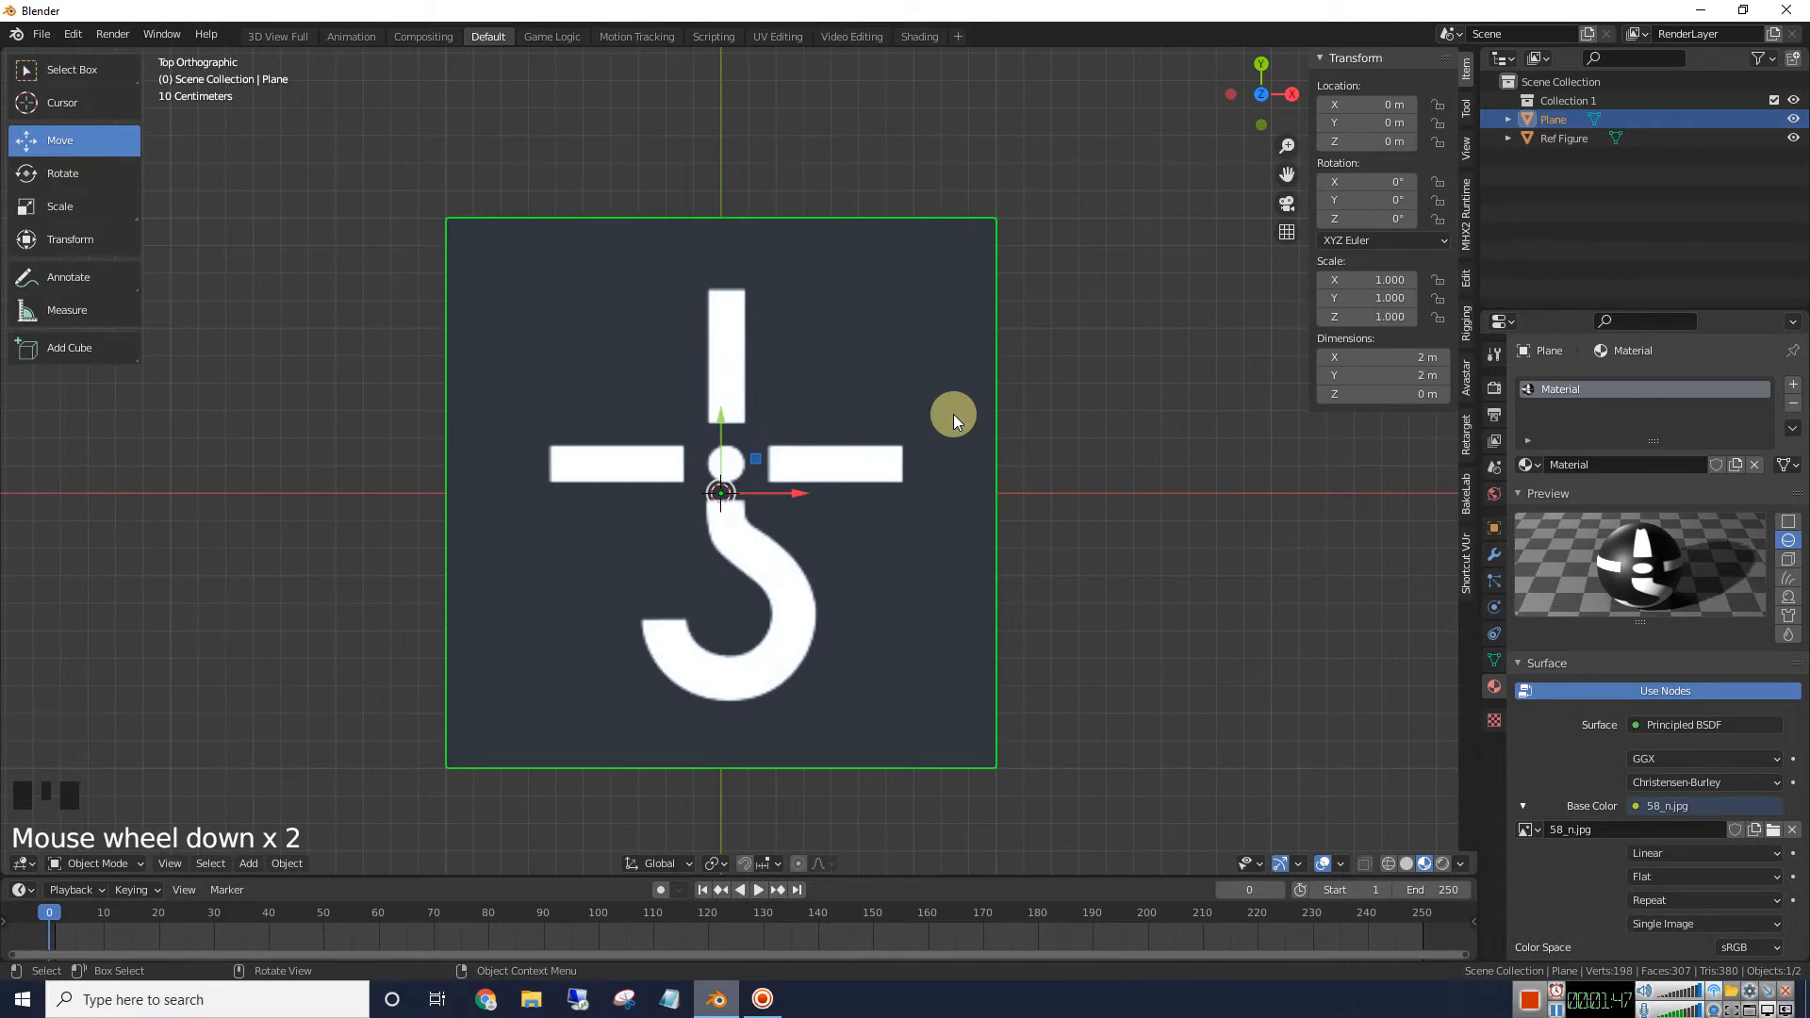
# In Edit Mode, cut the outline of the white vertical bar above the dot into the plane with the Knife tool
pyautogui.press('Tab')
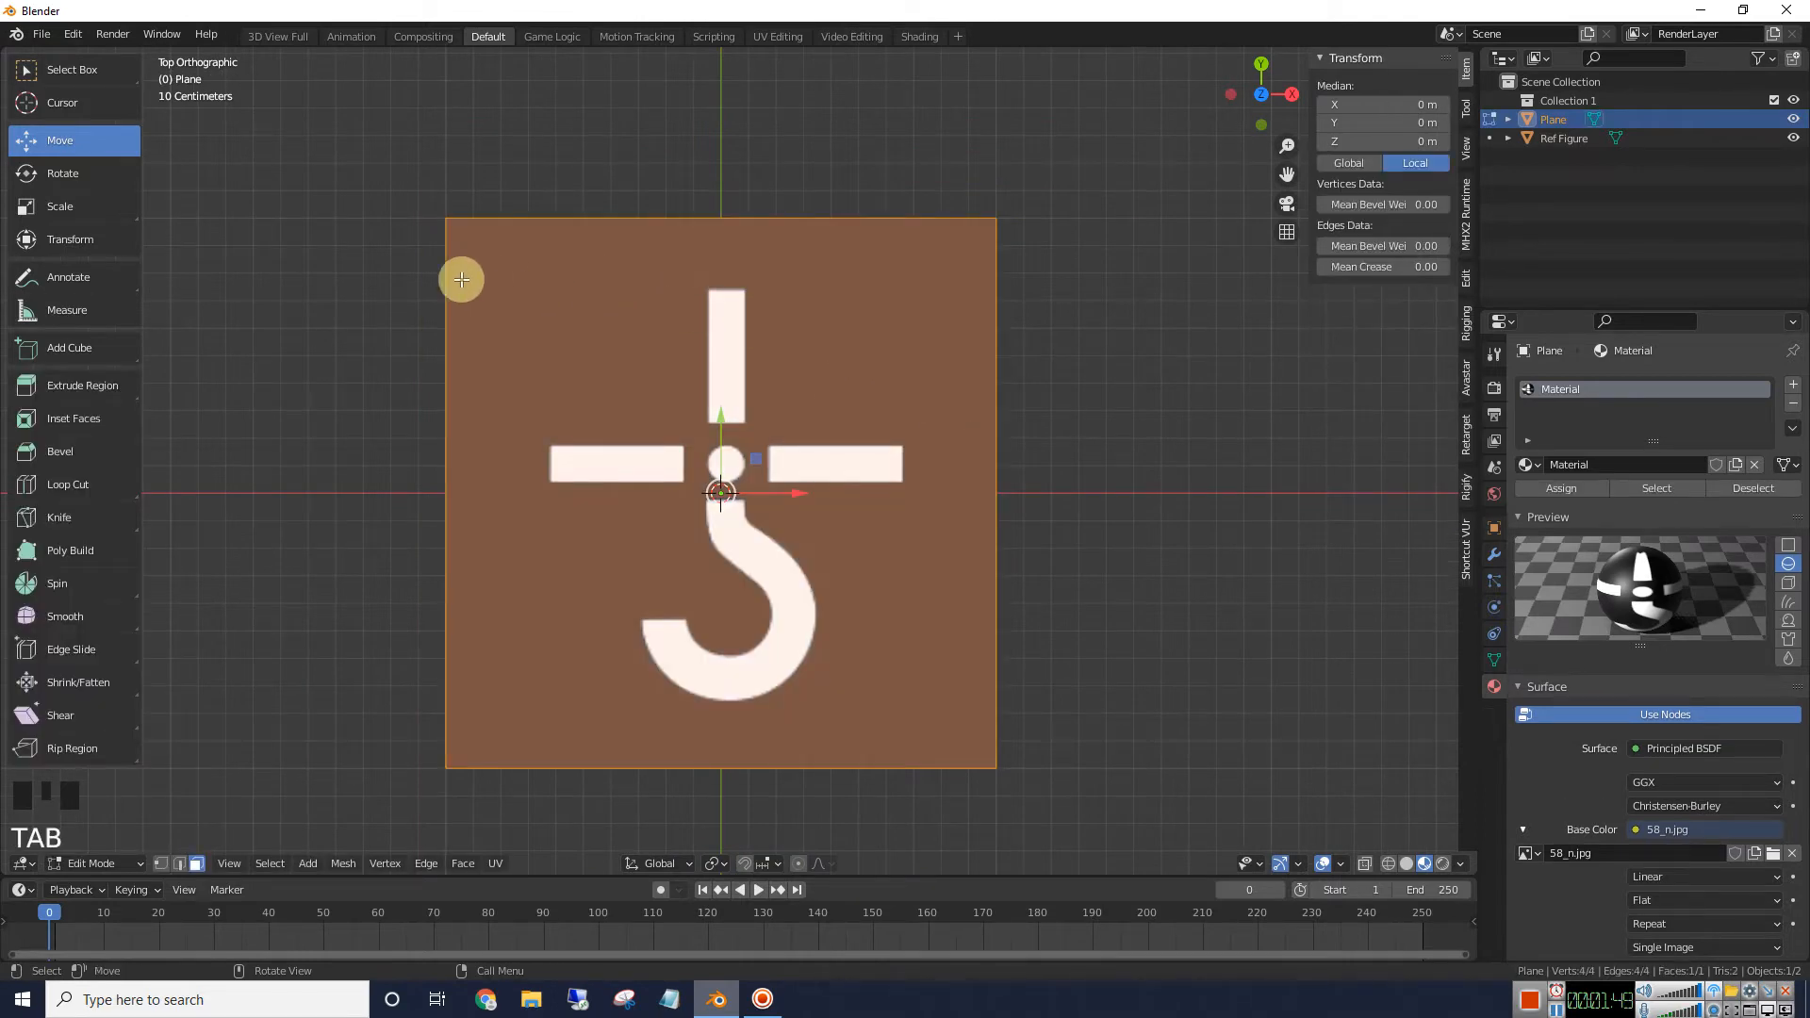
pyautogui.click(49, 521)
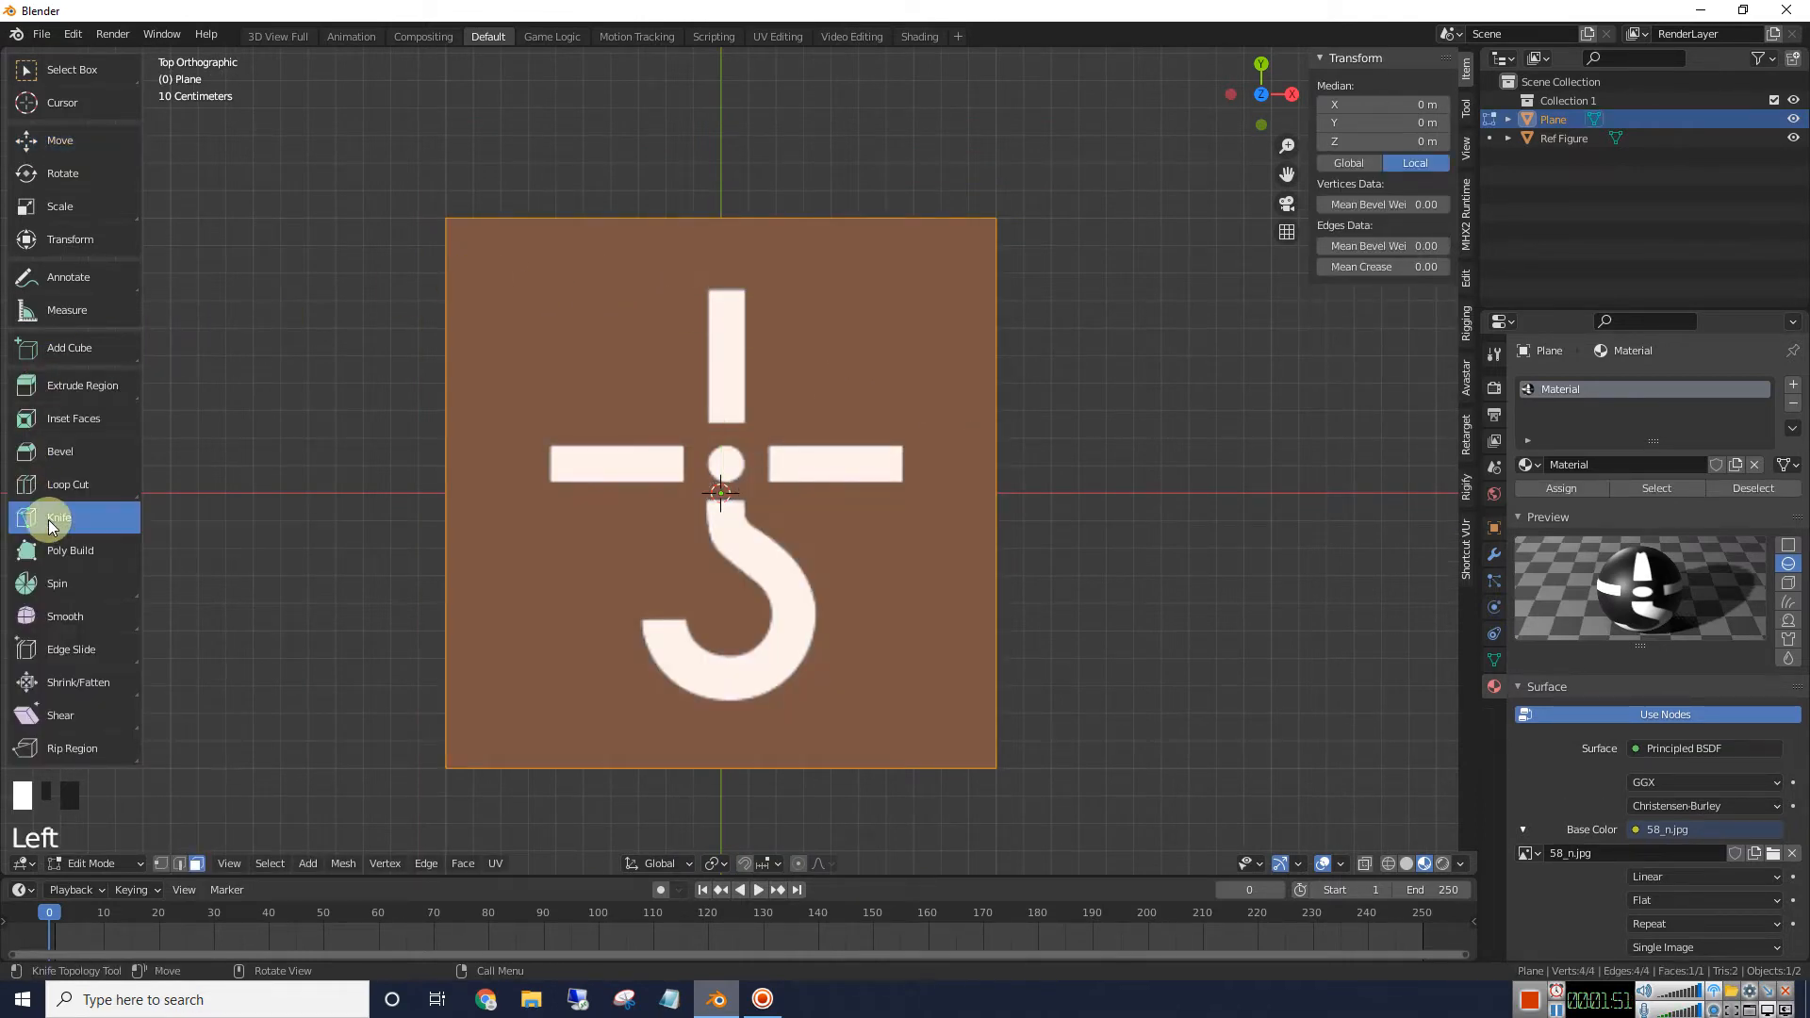
pyautogui.click(708, 424)
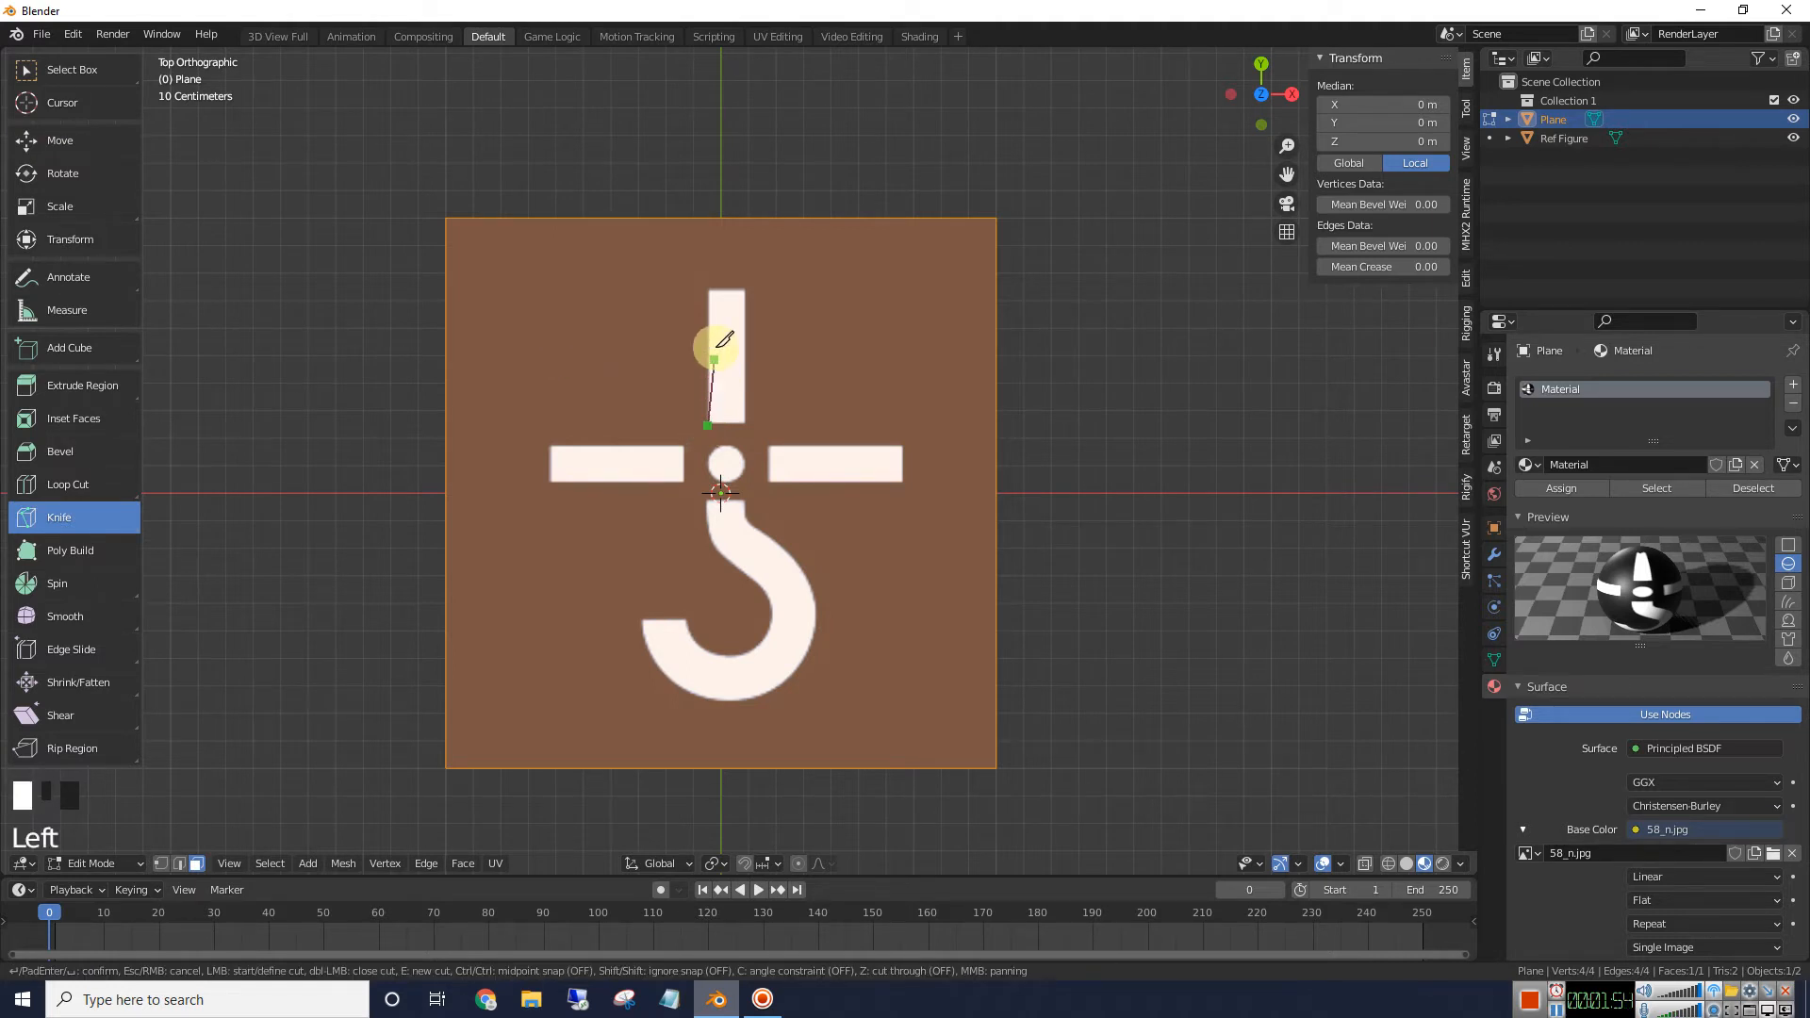
pyautogui.click(710, 292)
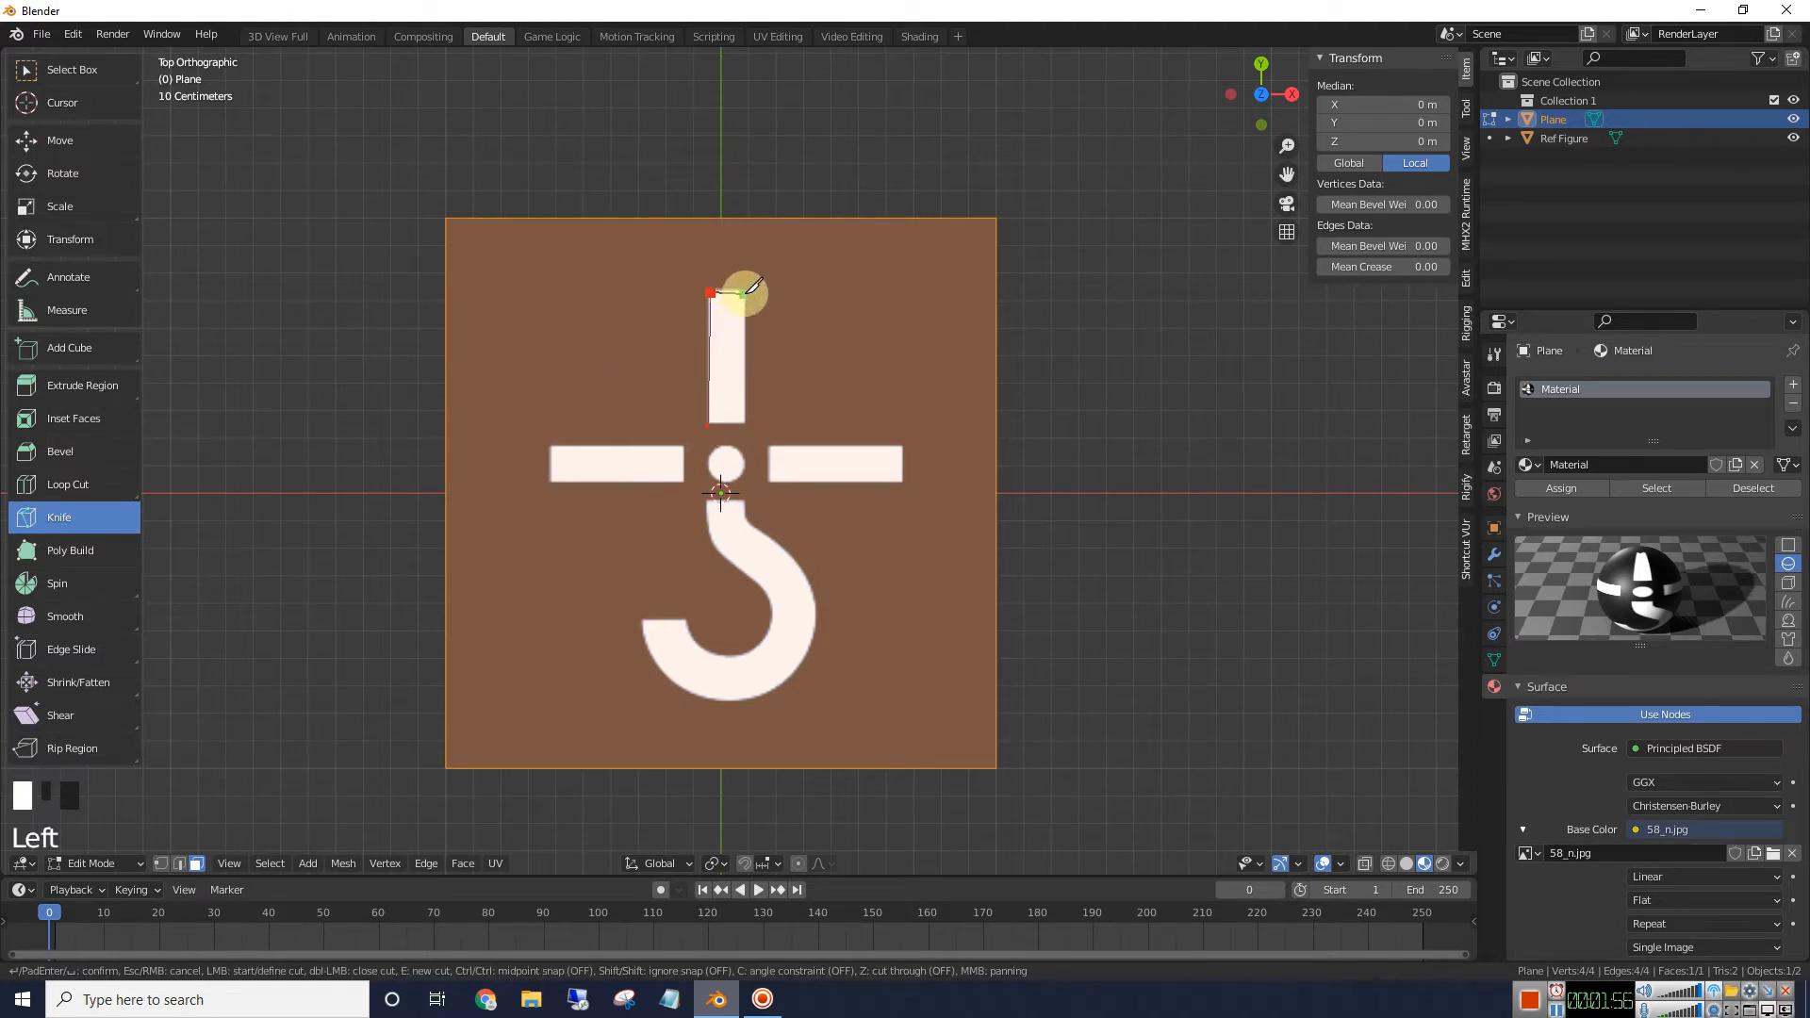
pyautogui.click(744, 293)
pyautogui.click(744, 424)
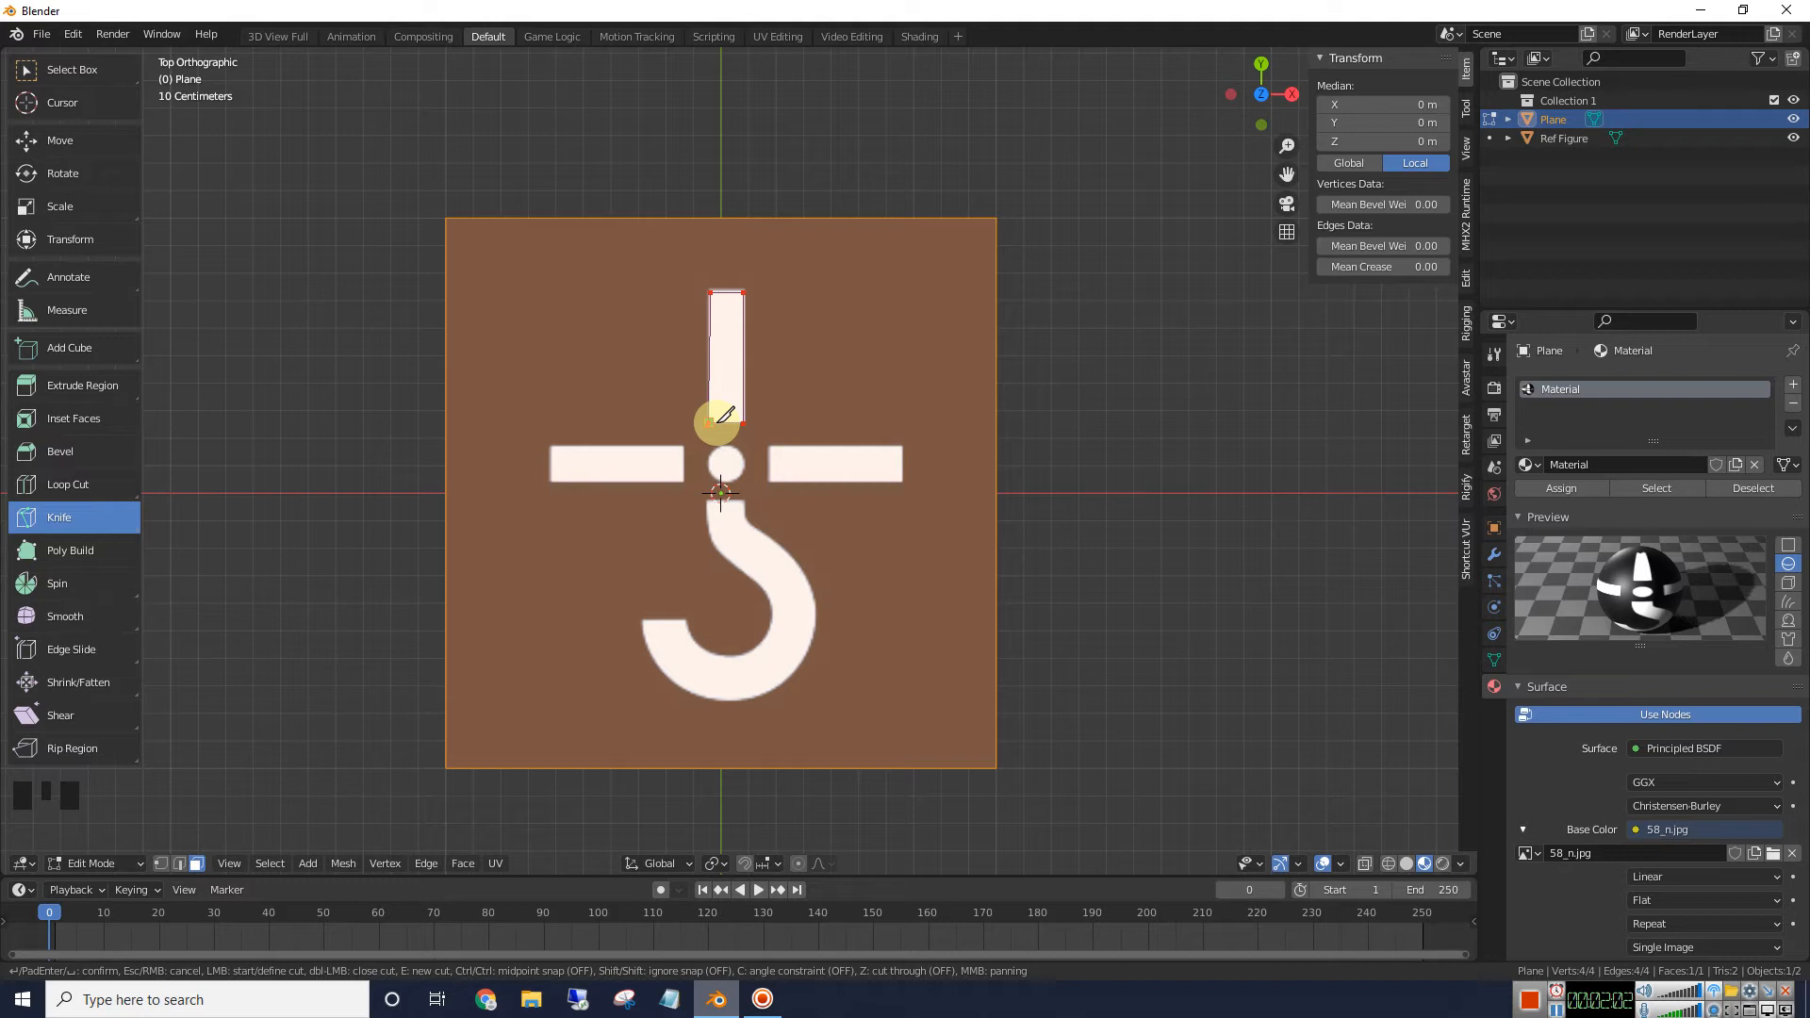
pyautogui.click(719, 418)
pyautogui.press('Return')
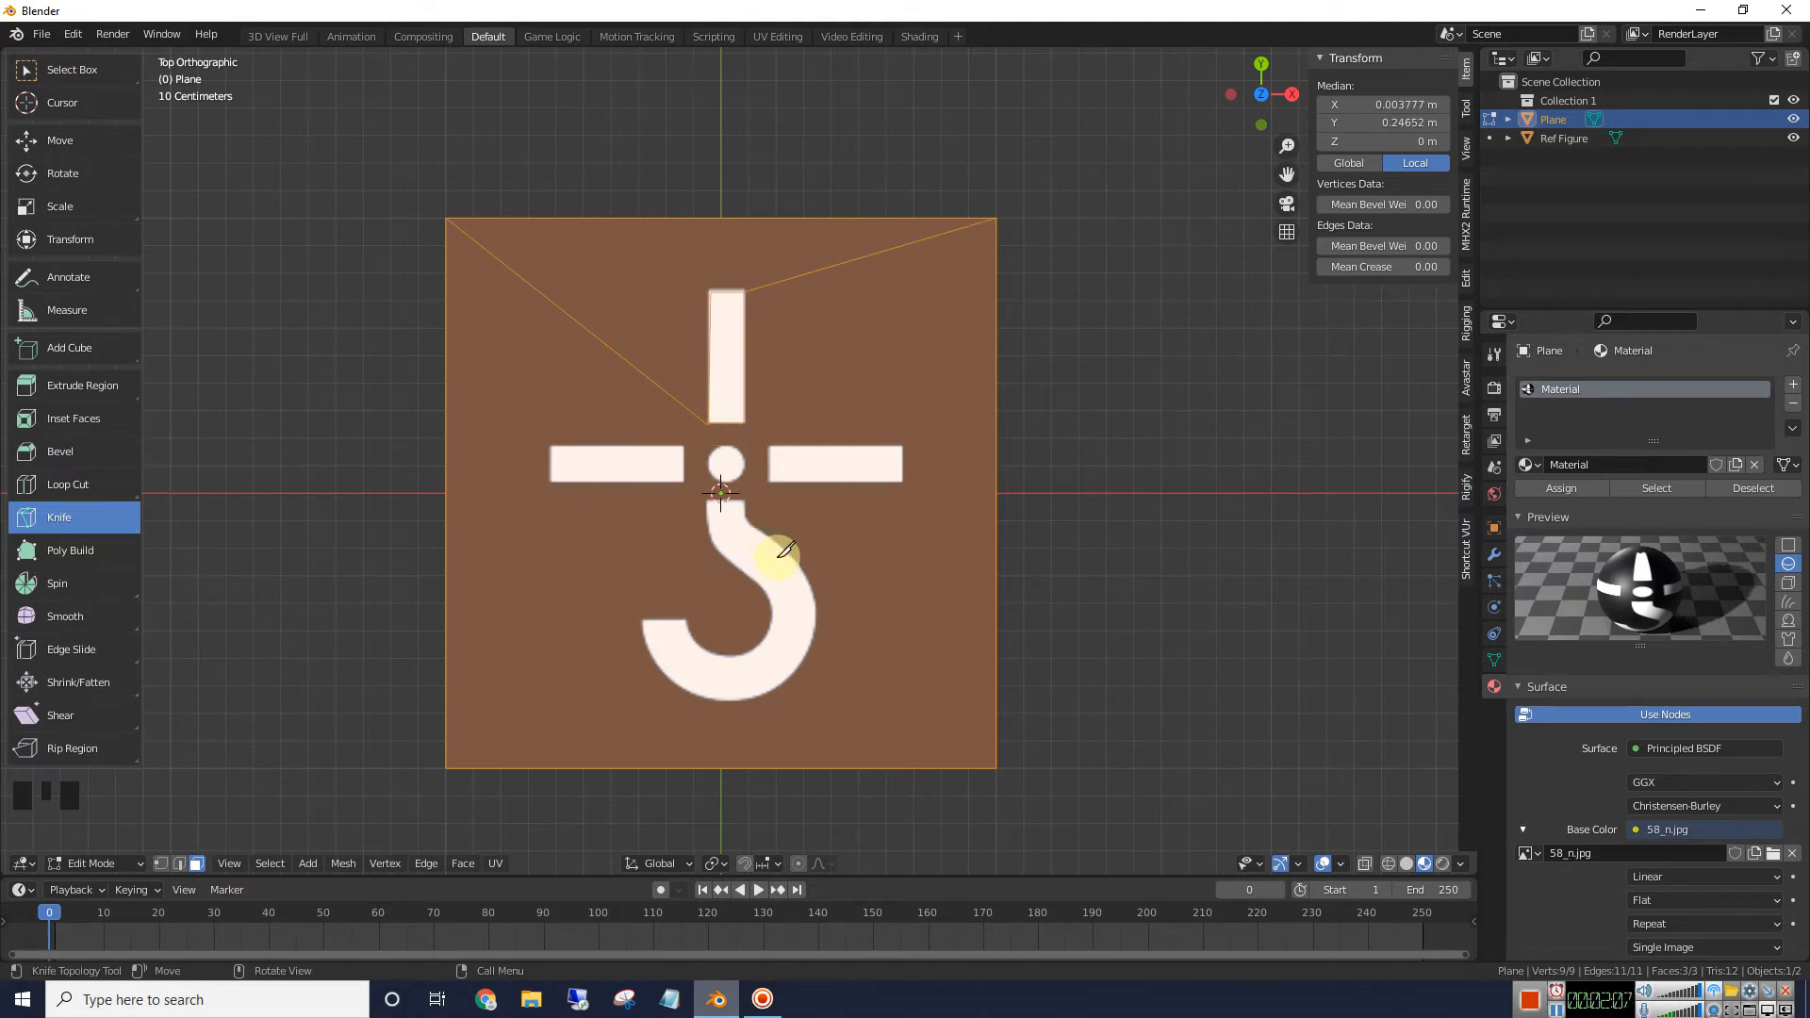
# Knife-cut the outline of the white horizontal bar on the +X side of the dot into the plane
pyautogui.click(766, 446)
pyautogui.click(902, 446)
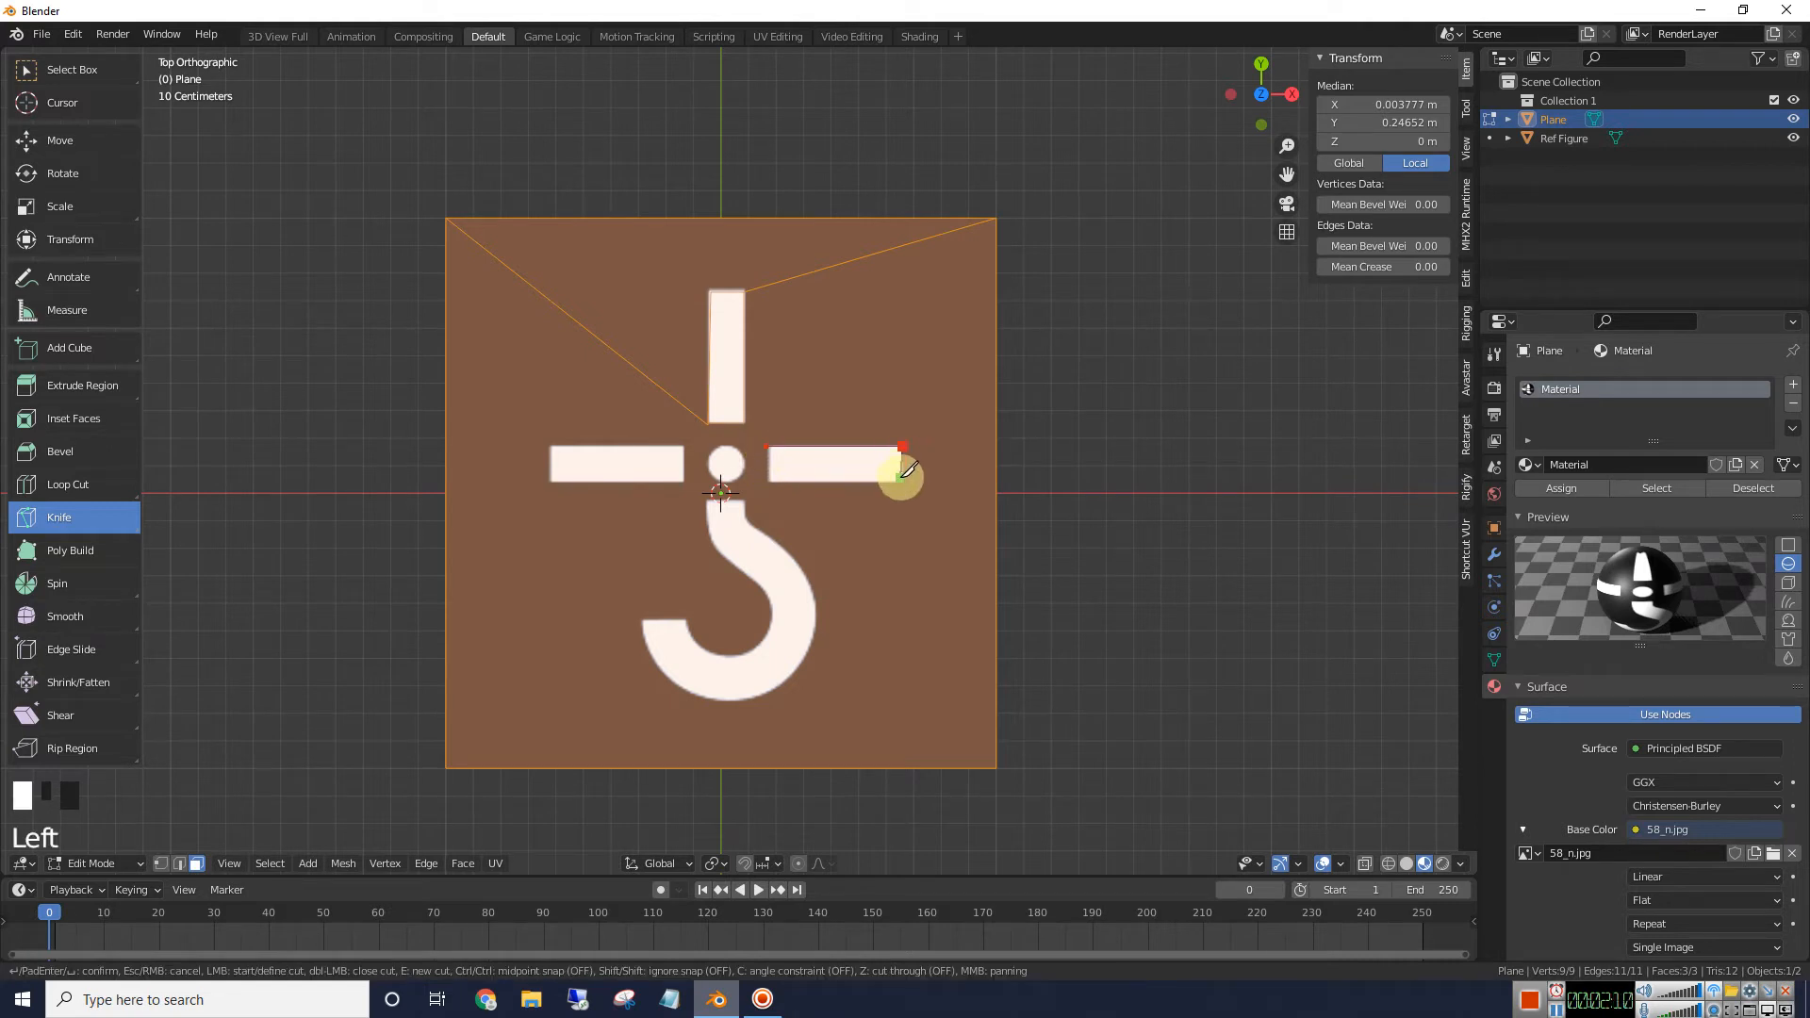
pyautogui.click(901, 479)
pyautogui.click(772, 480)
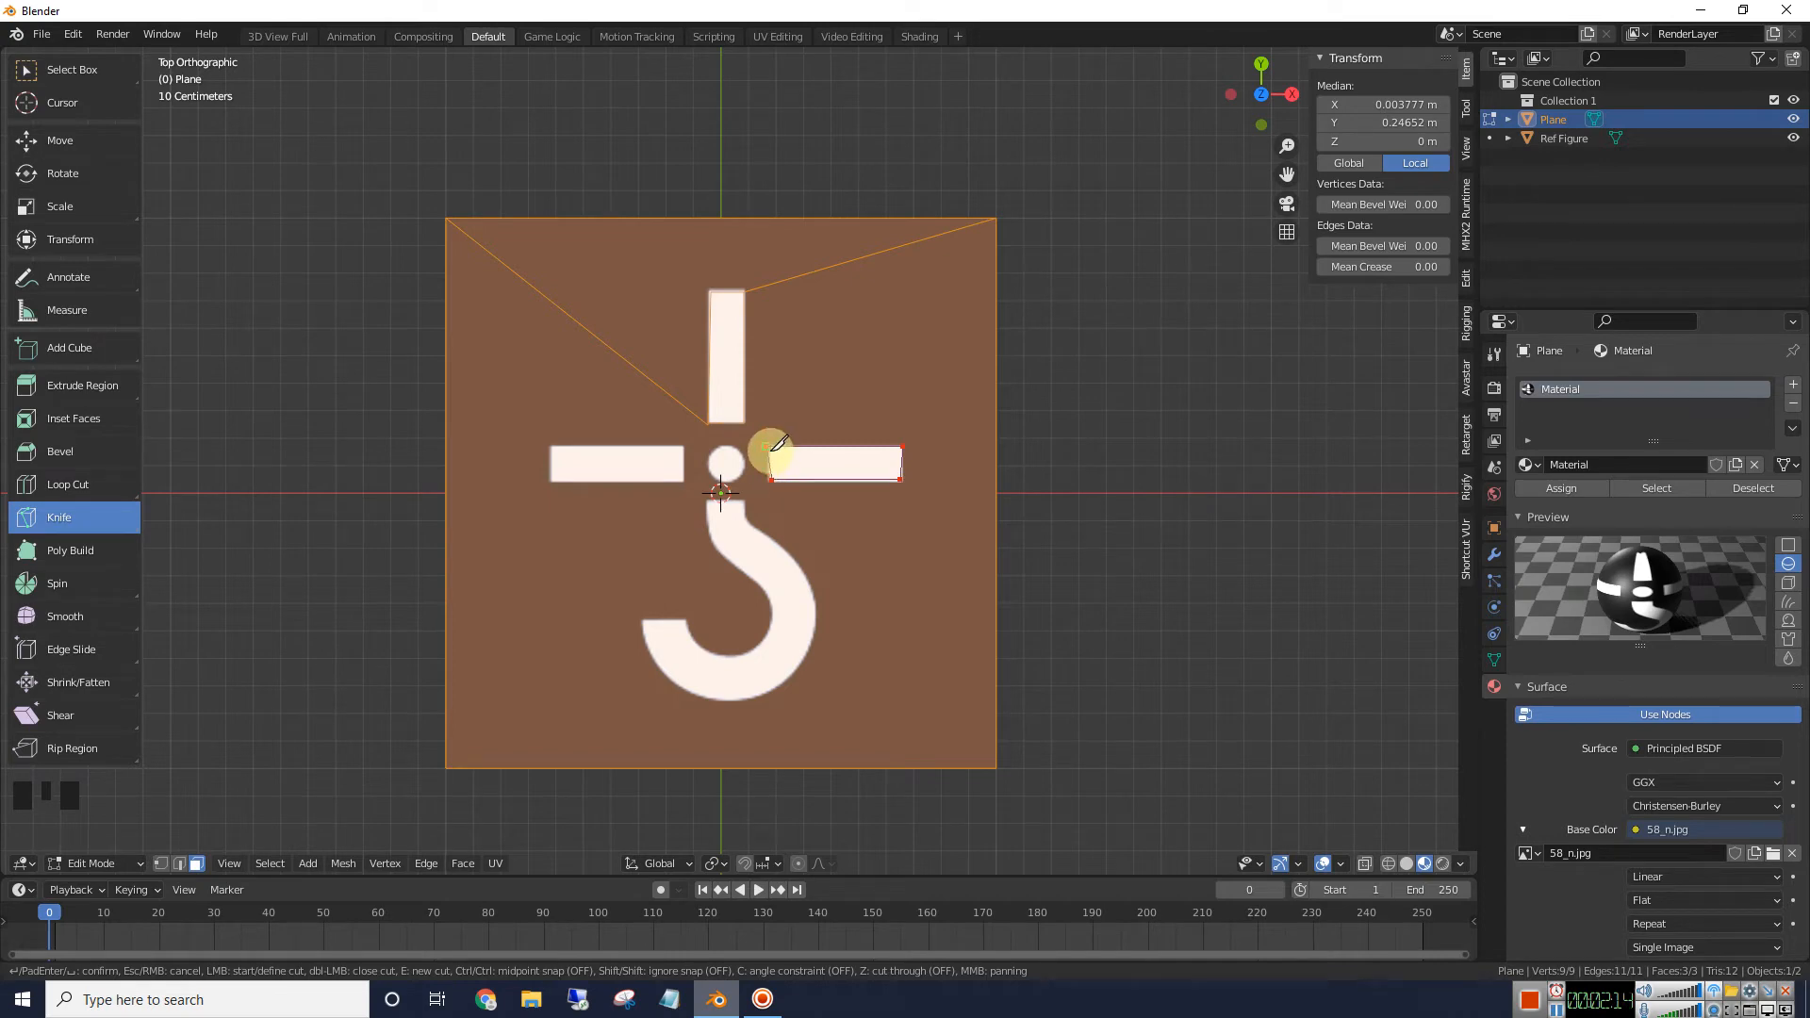
pyautogui.click(773, 446)
pyautogui.press('Return')
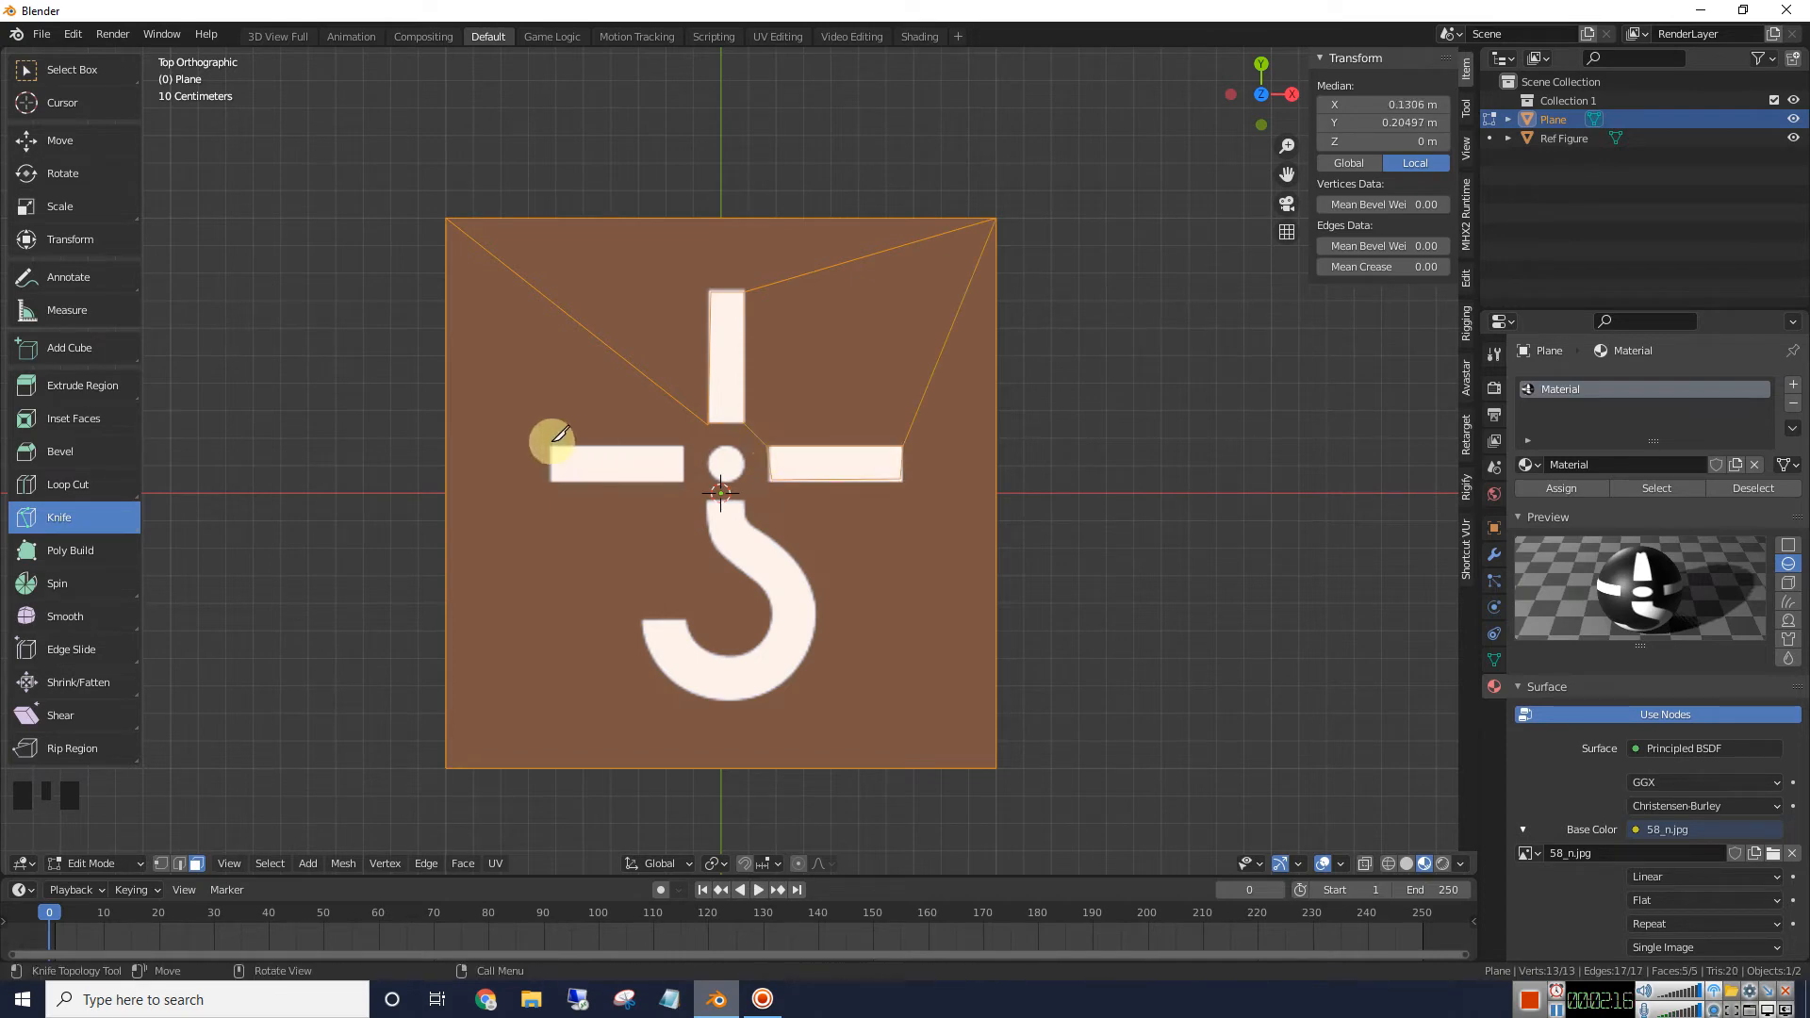
# Knife-cut the round outline of the white dot between the bars into the plane
pyautogui.scroll(4, 780, 471)
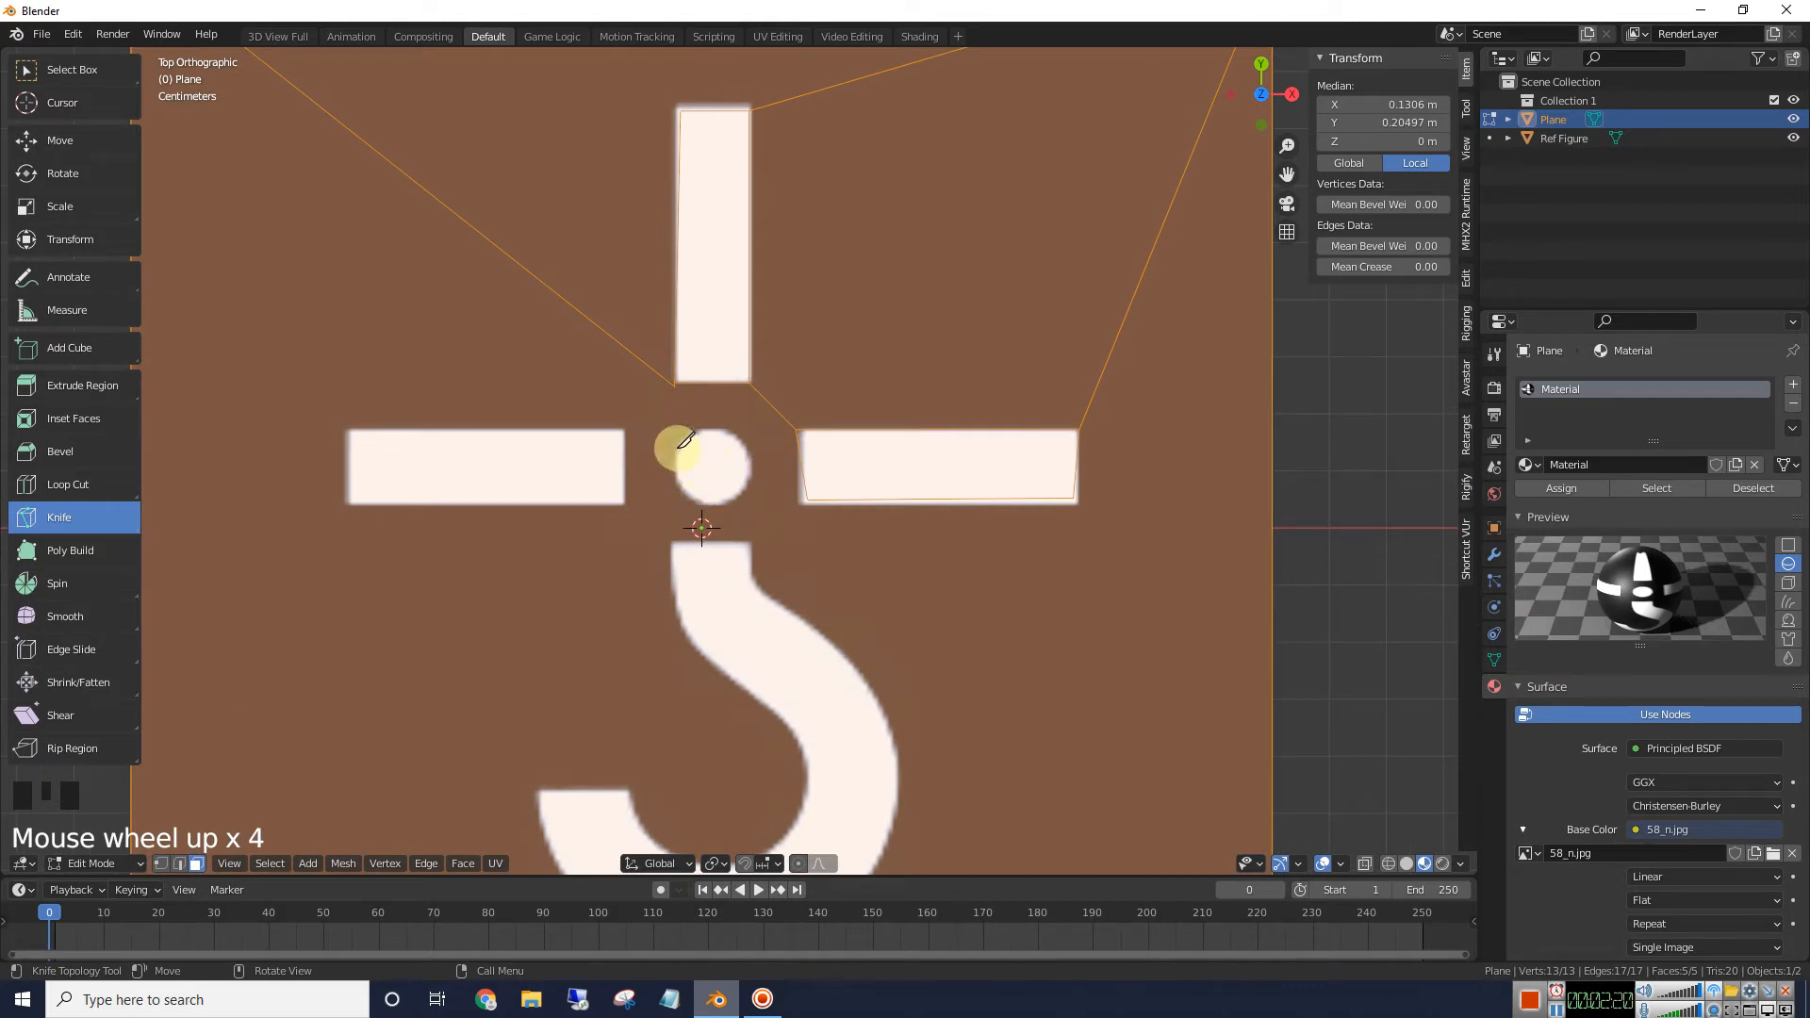
pyautogui.click(679, 447)
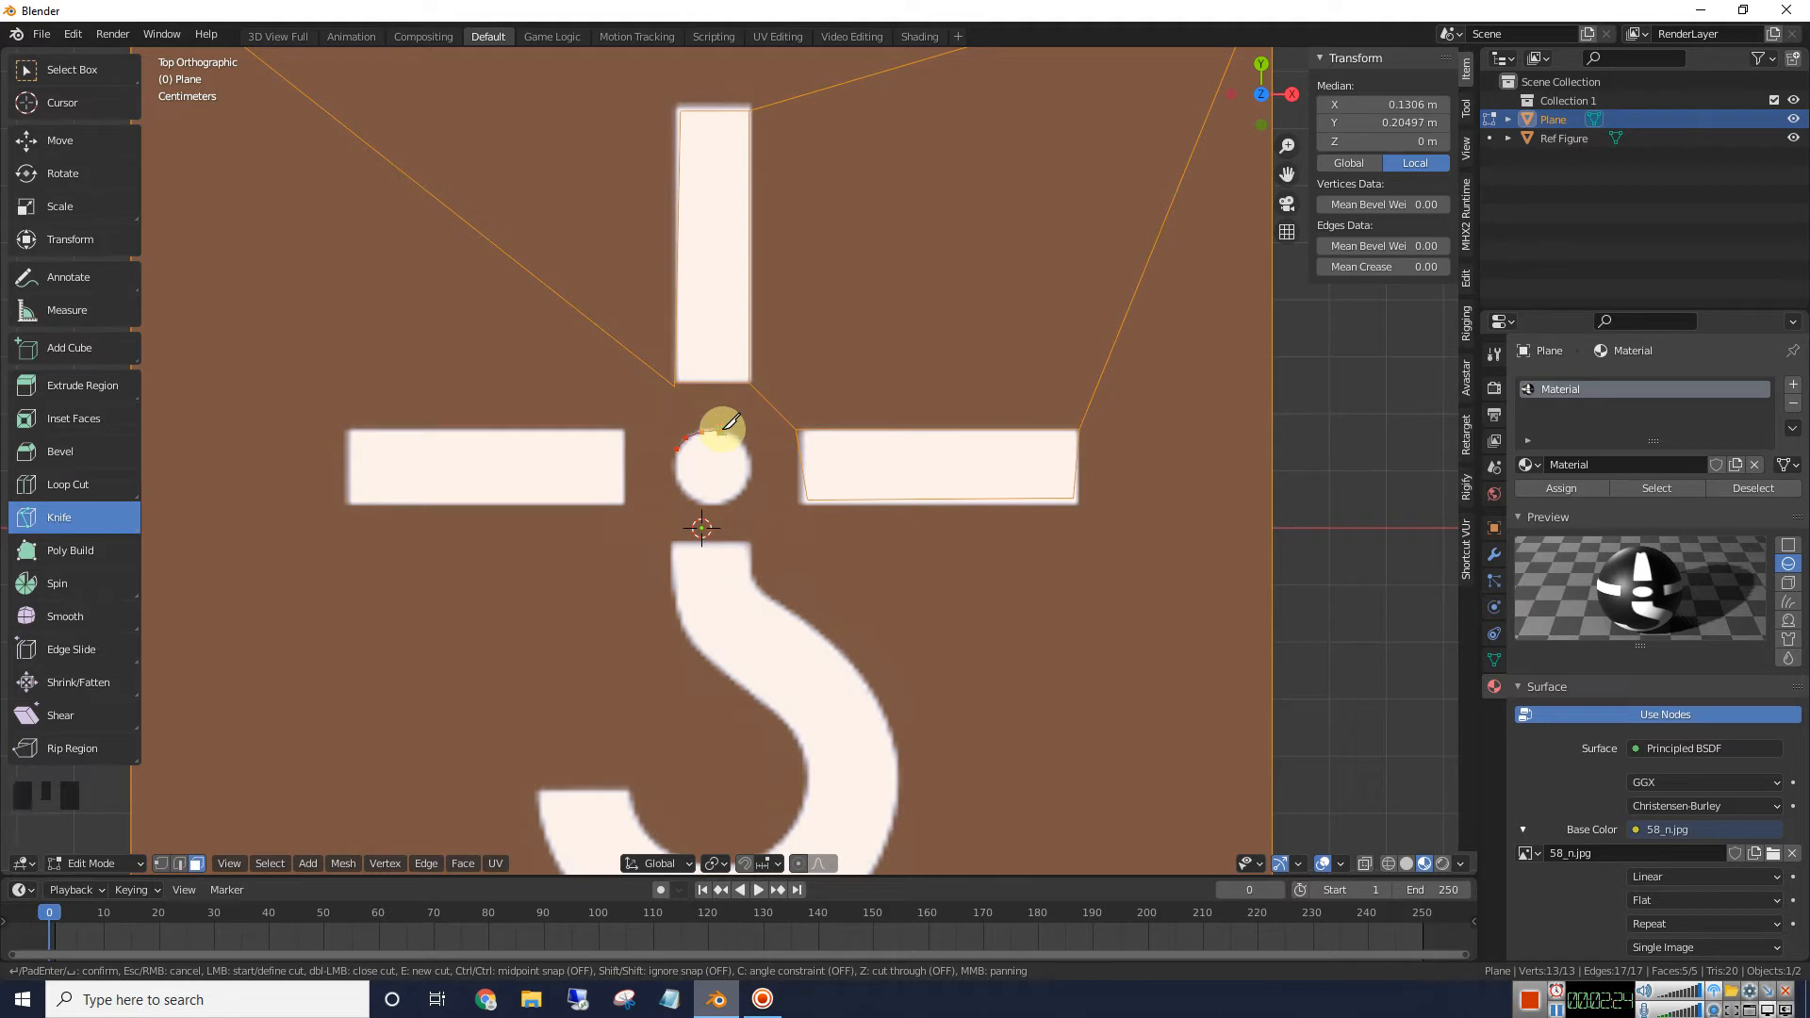
pyautogui.click(721, 430)
pyautogui.click(739, 439)
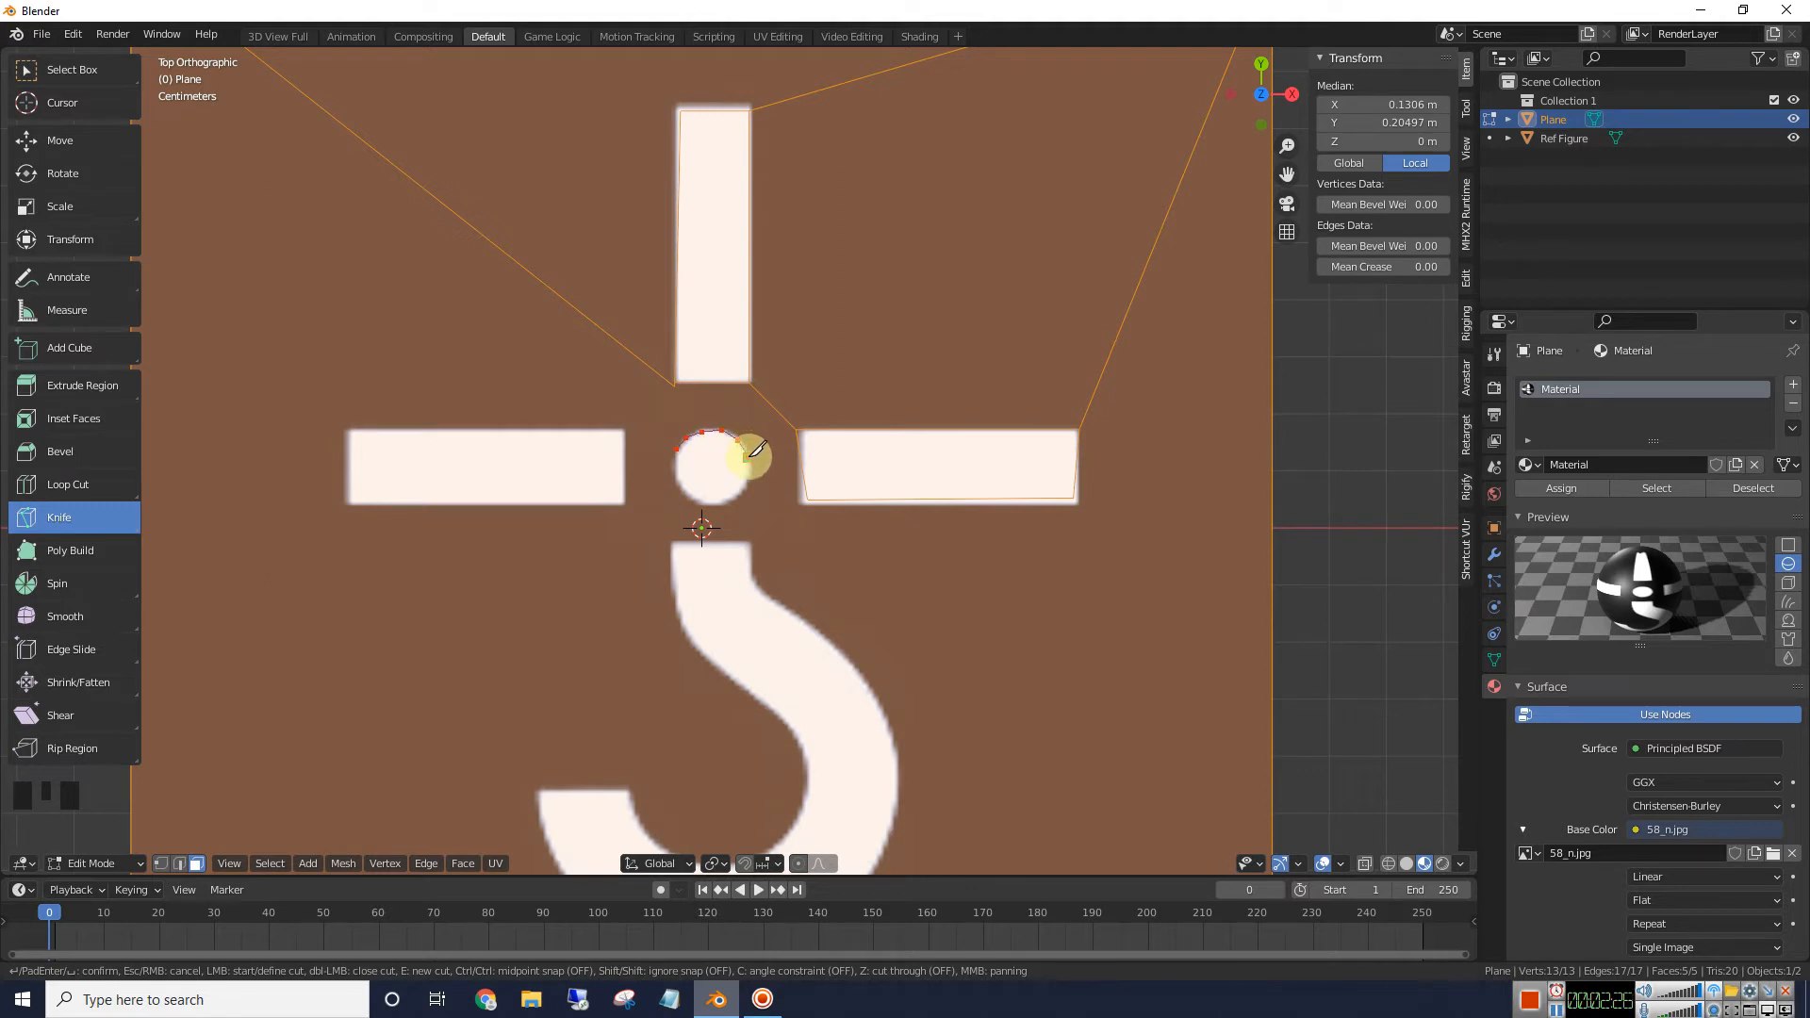
pyautogui.click(747, 457)
pyautogui.click(749, 478)
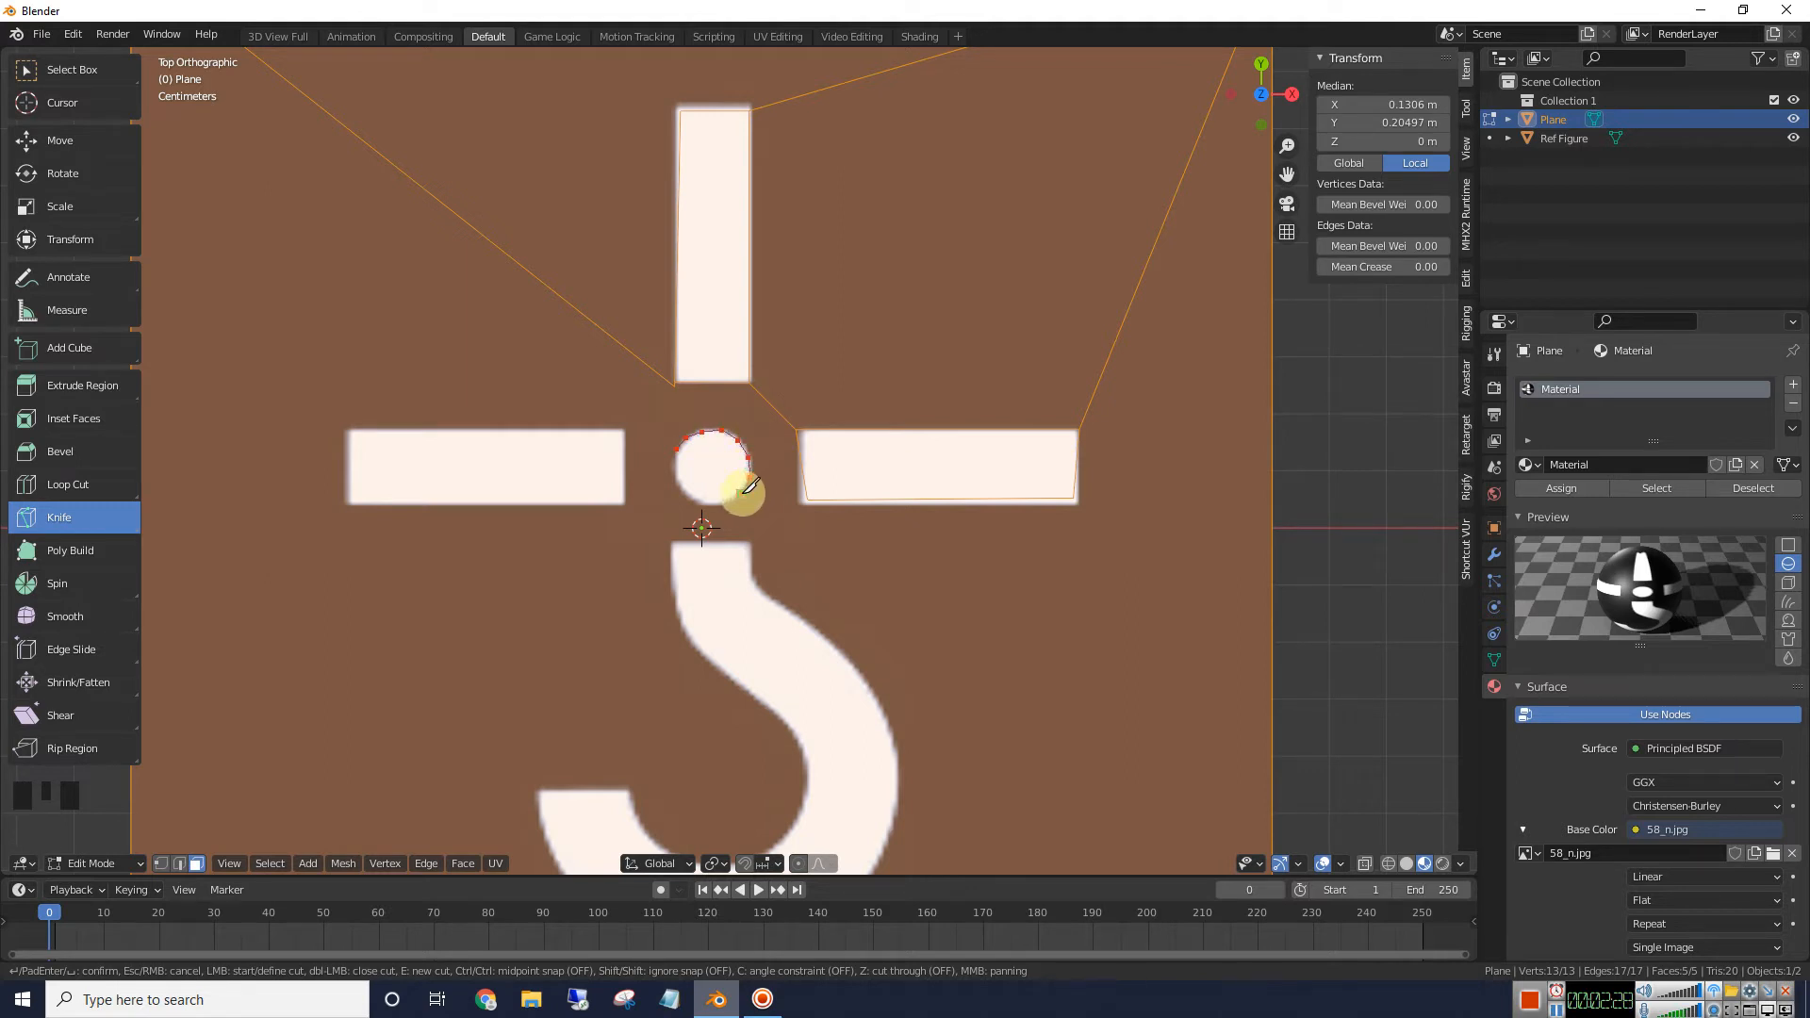
pyautogui.click(742, 494)
pyautogui.click(724, 503)
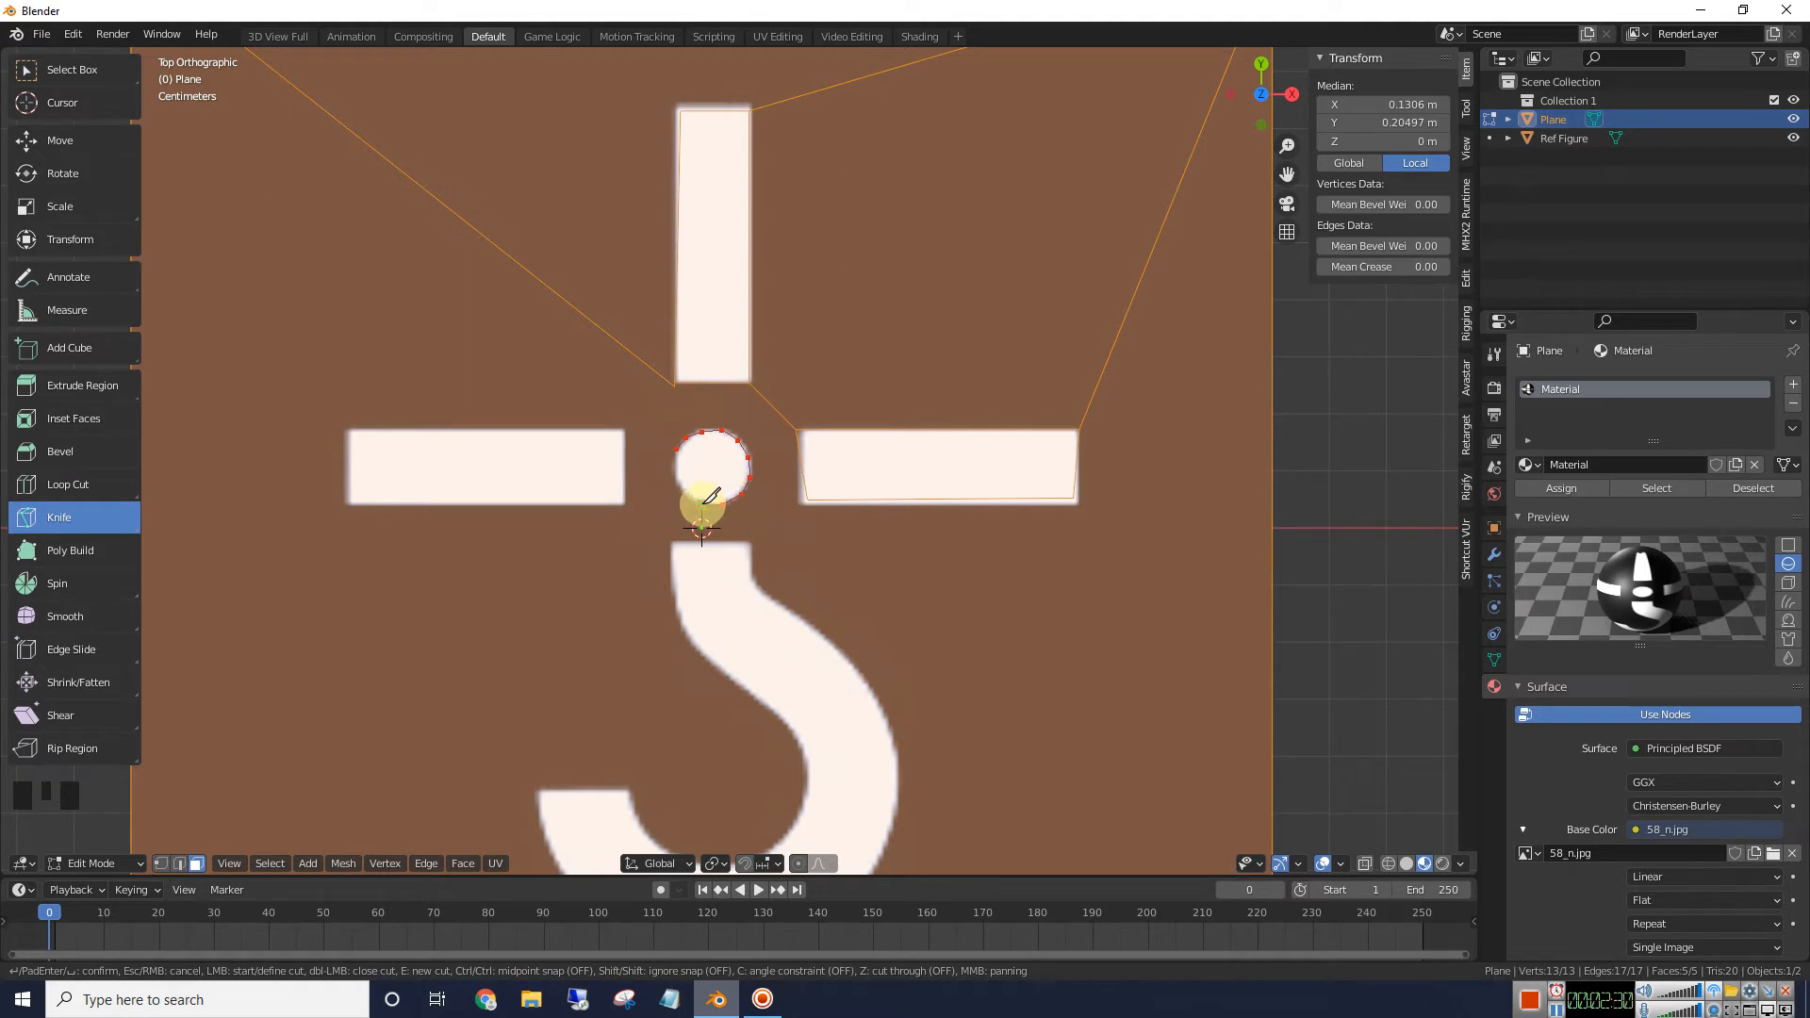
pyautogui.click(702, 505)
pyautogui.click(687, 494)
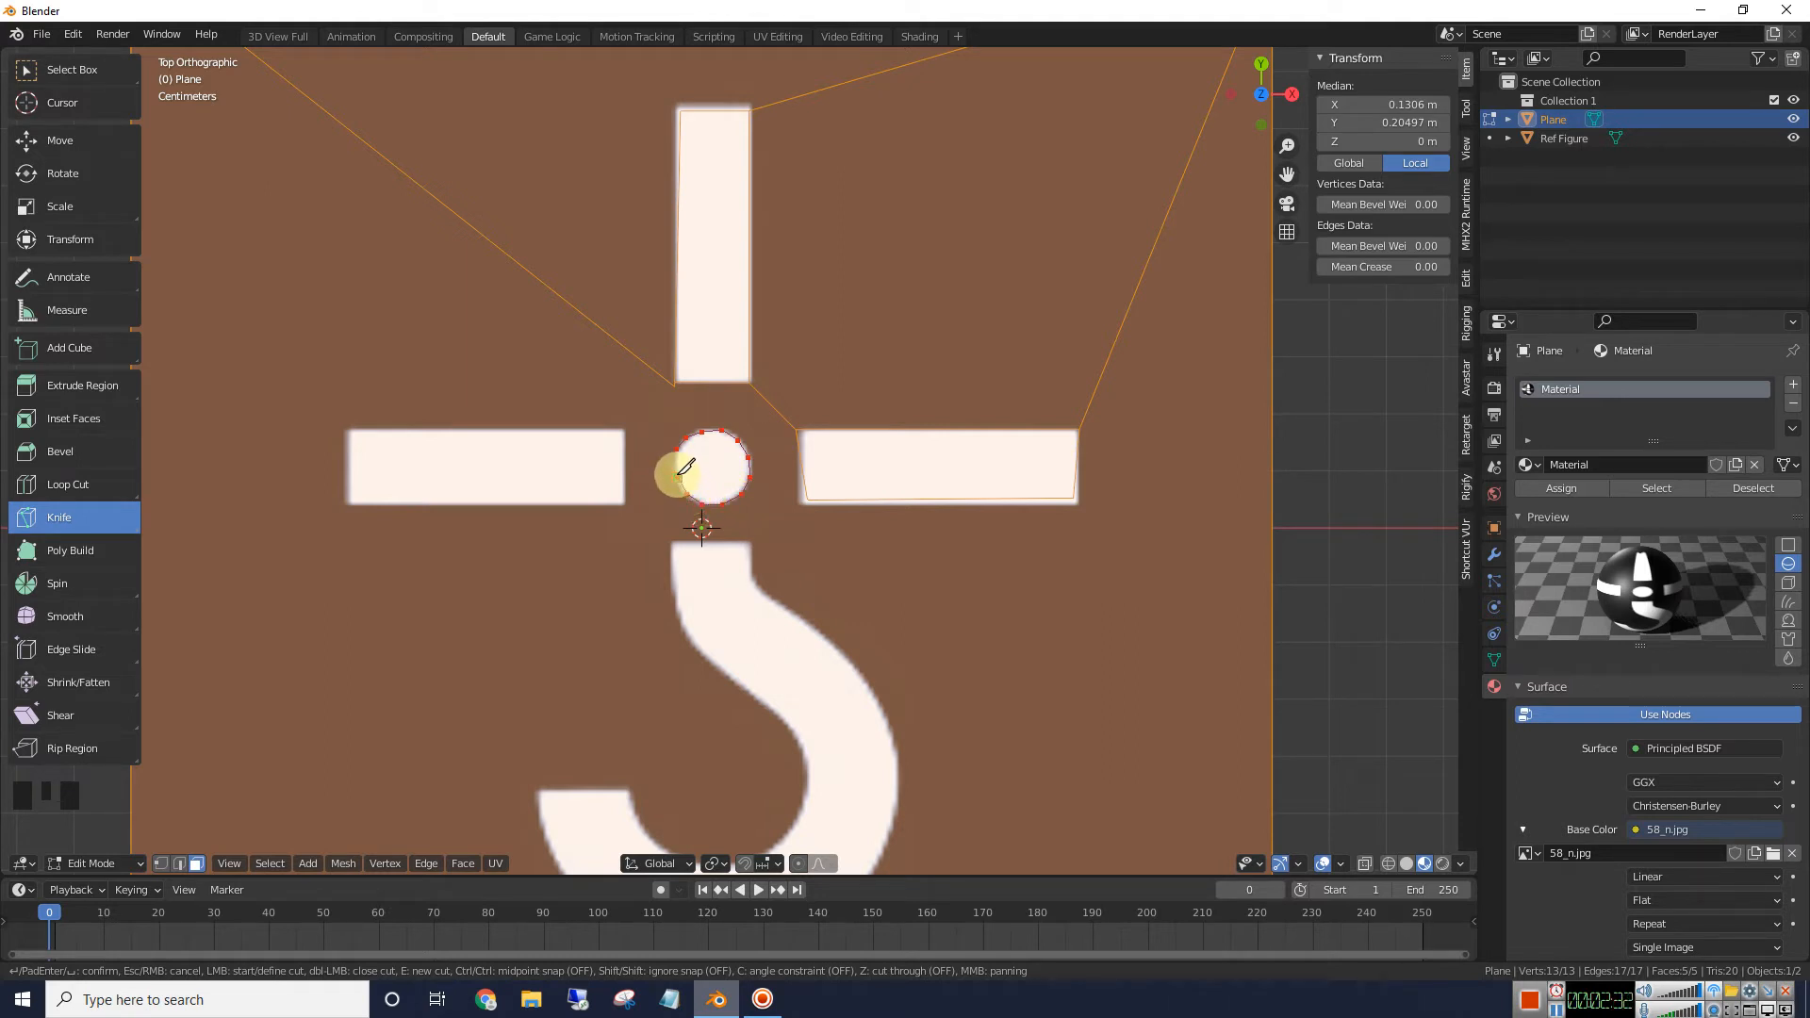
pyautogui.click(678, 476)
pyautogui.click(676, 461)
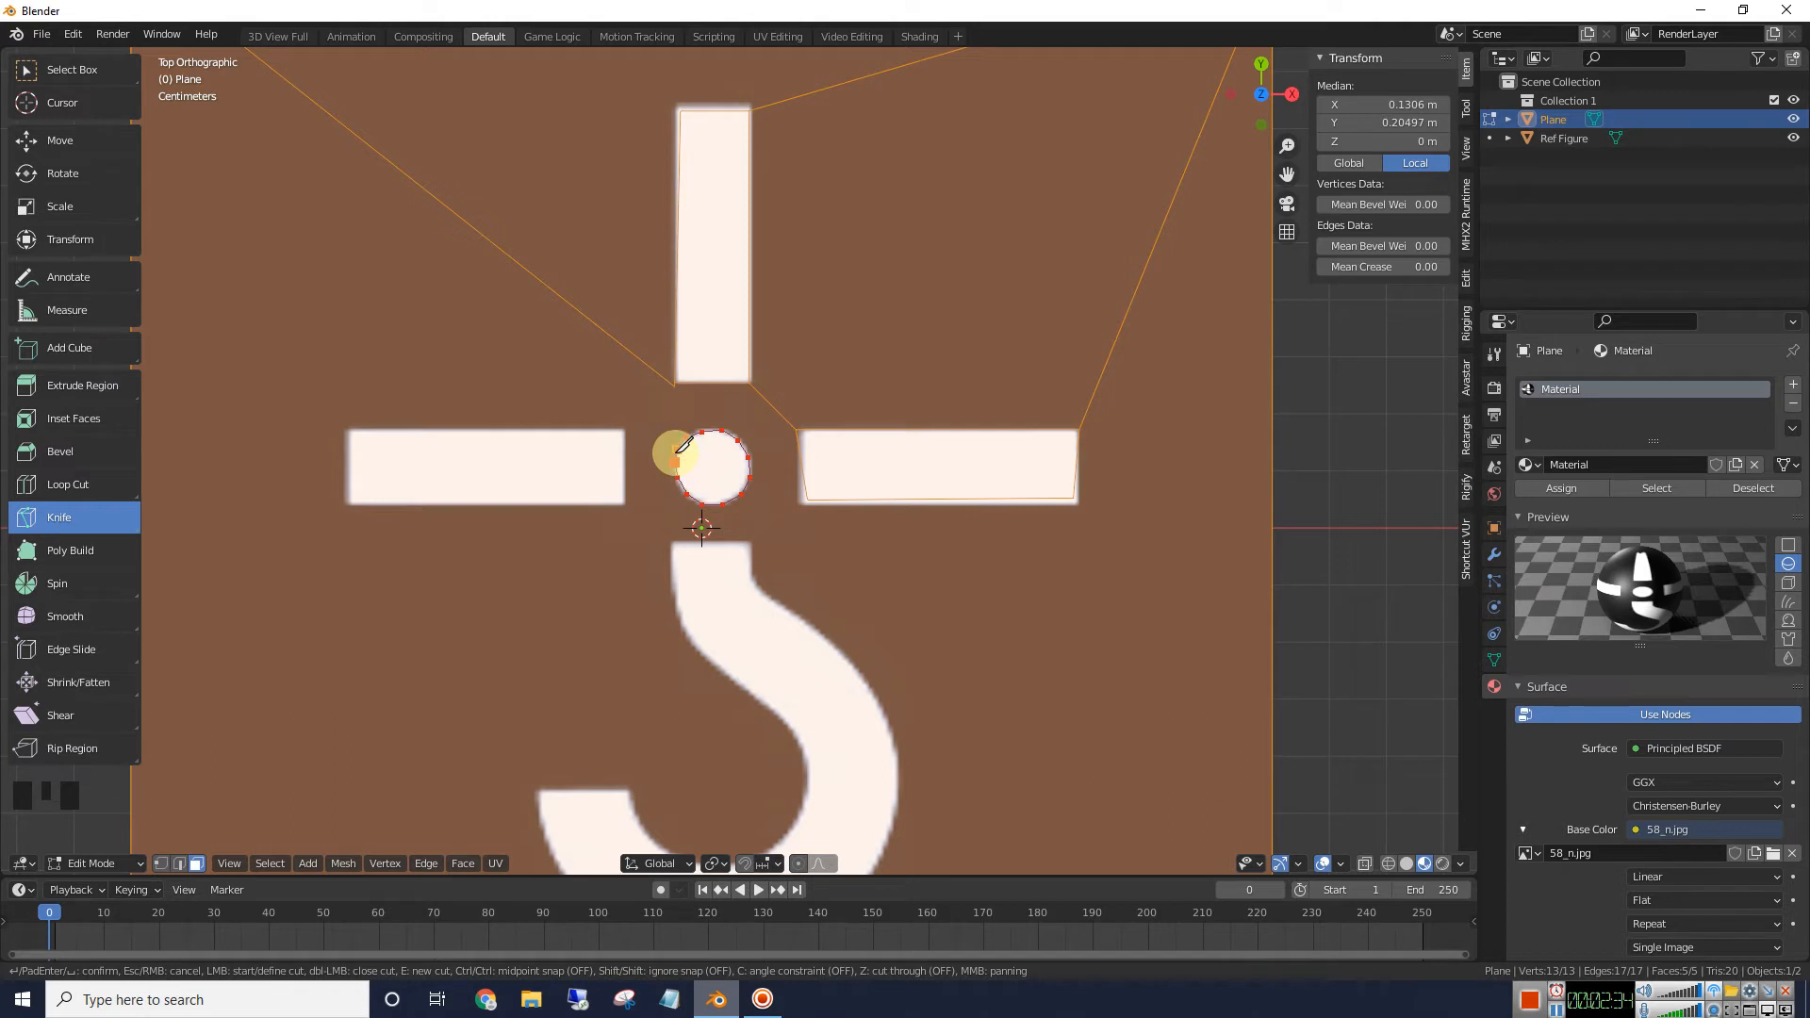
pyautogui.press('Return')
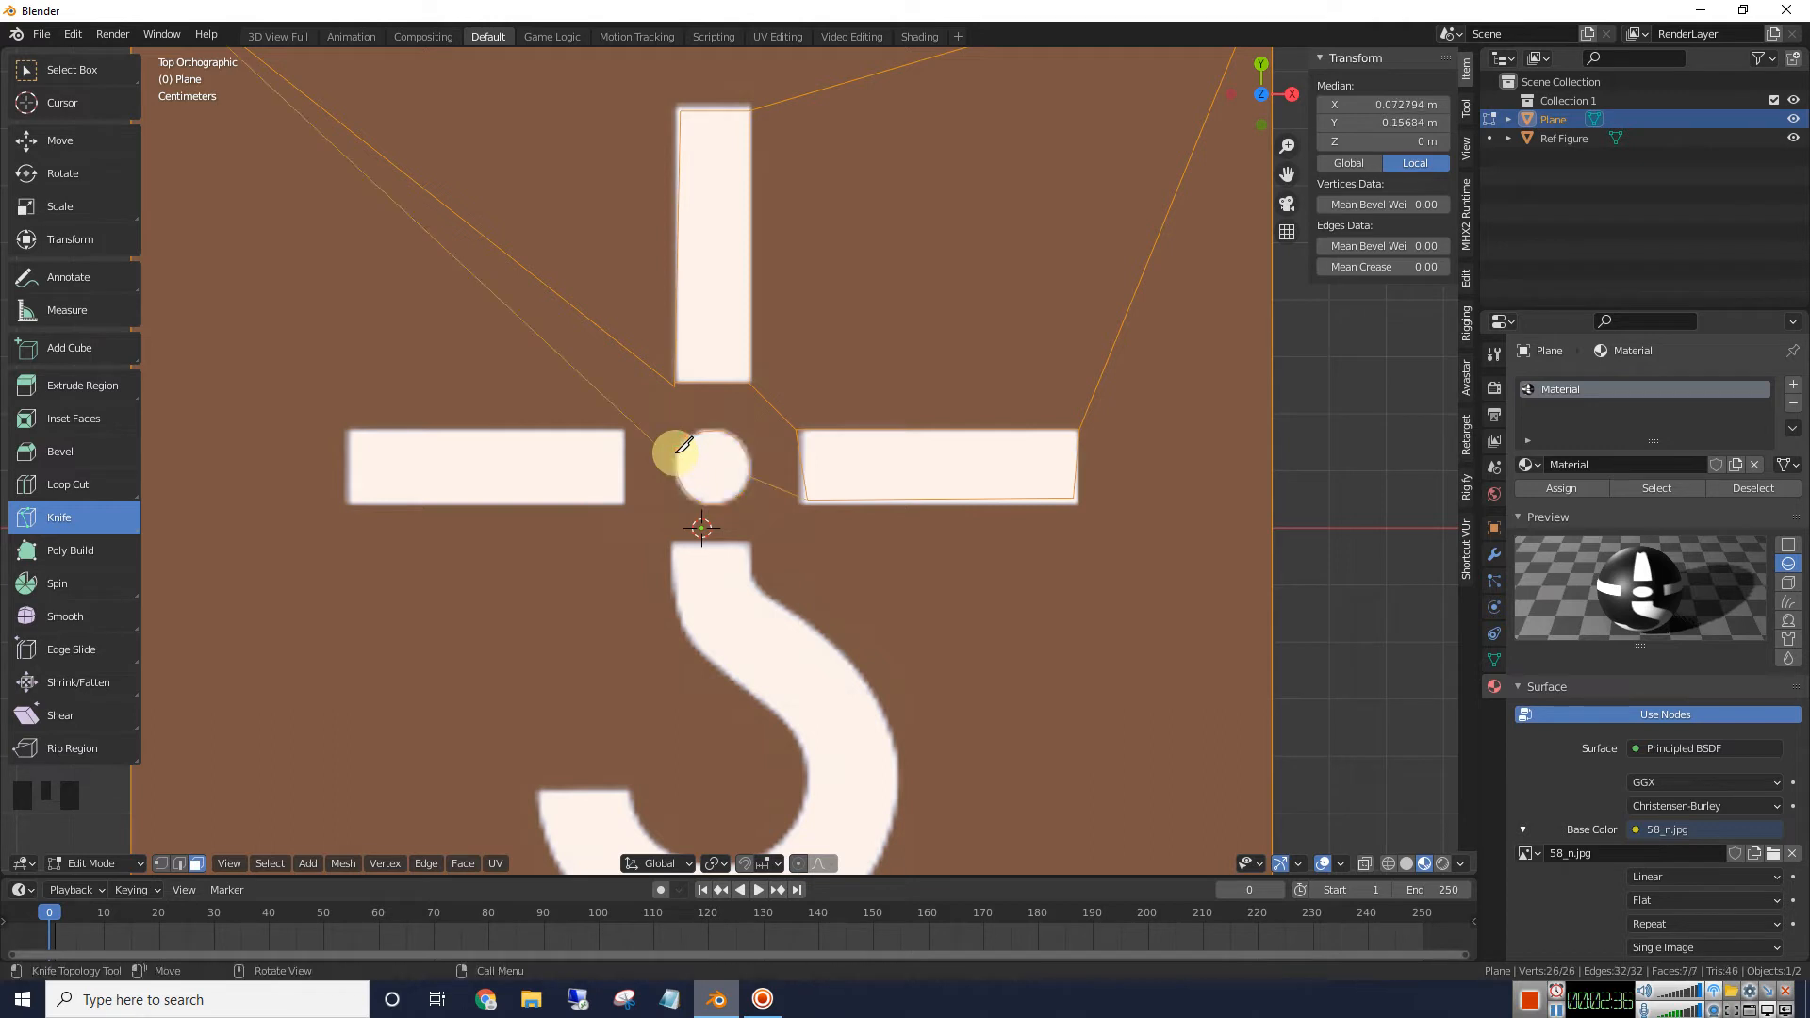
# Knife-cut the rectangular outline of the white horizontal bar on the -X side of the dot into the plane
pyautogui.click(342, 430)
pyautogui.click(621, 432)
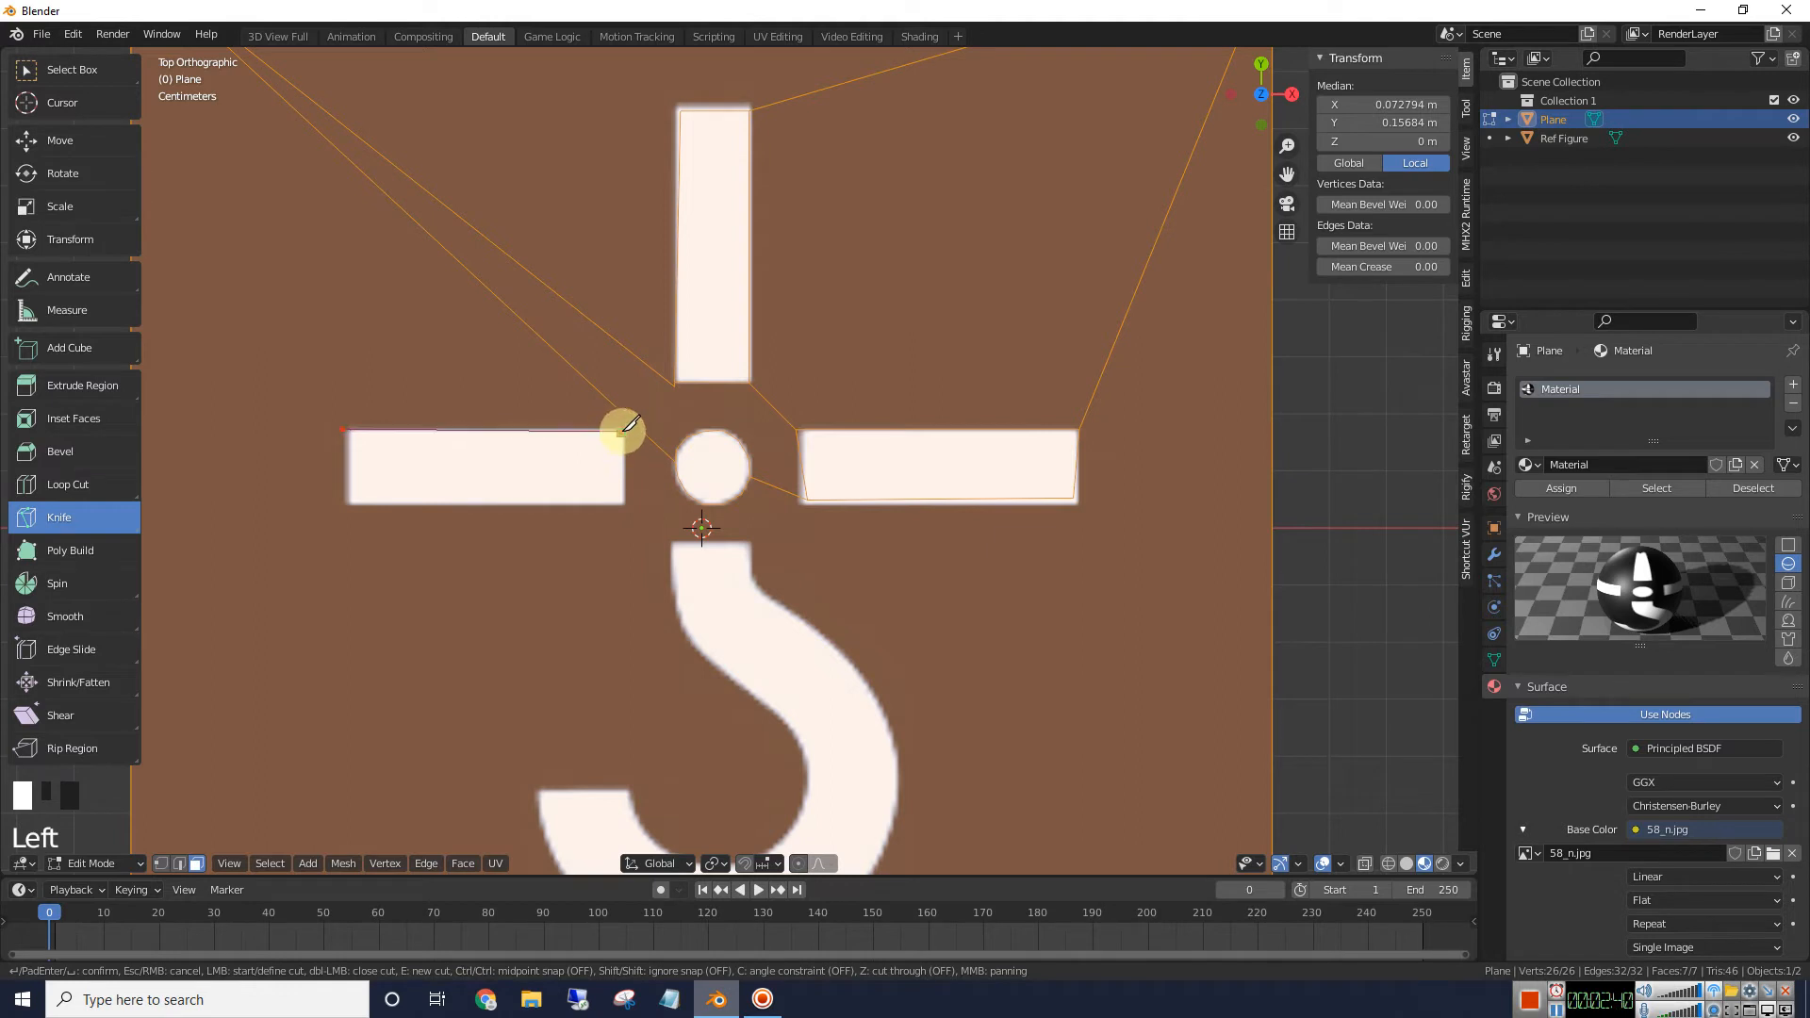
pyautogui.click(621, 497)
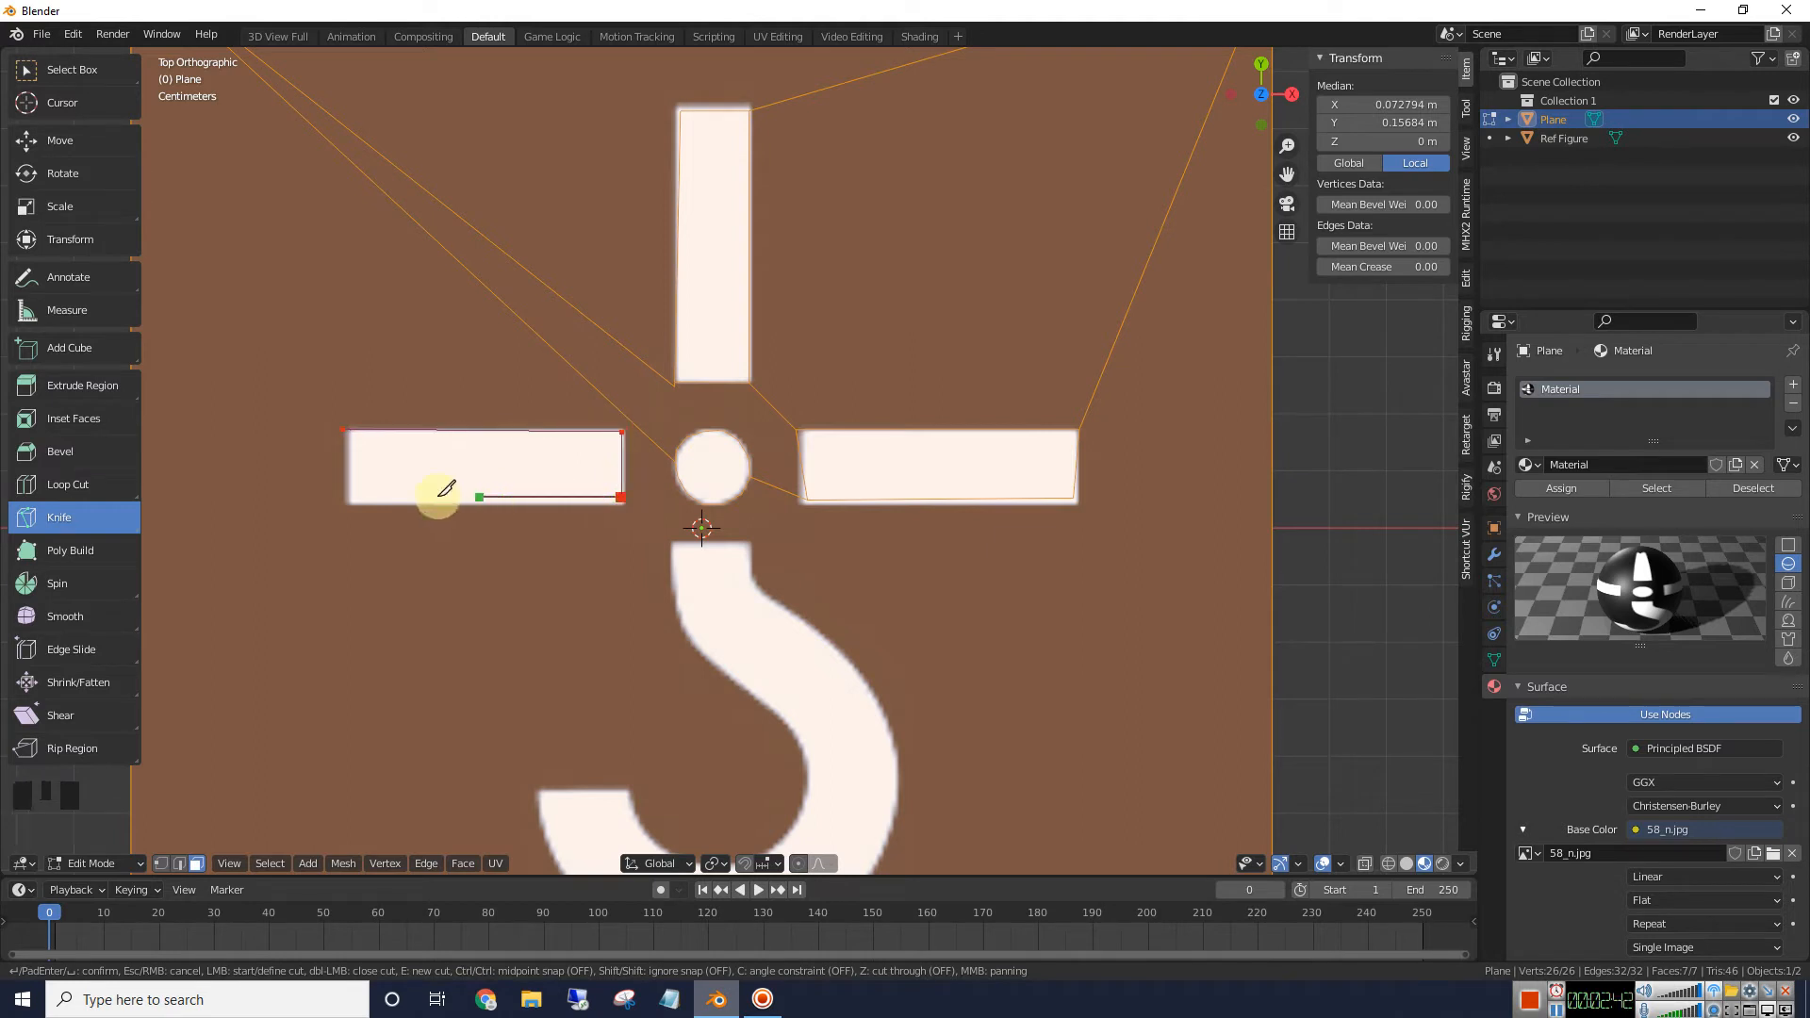
pyautogui.click(352, 499)
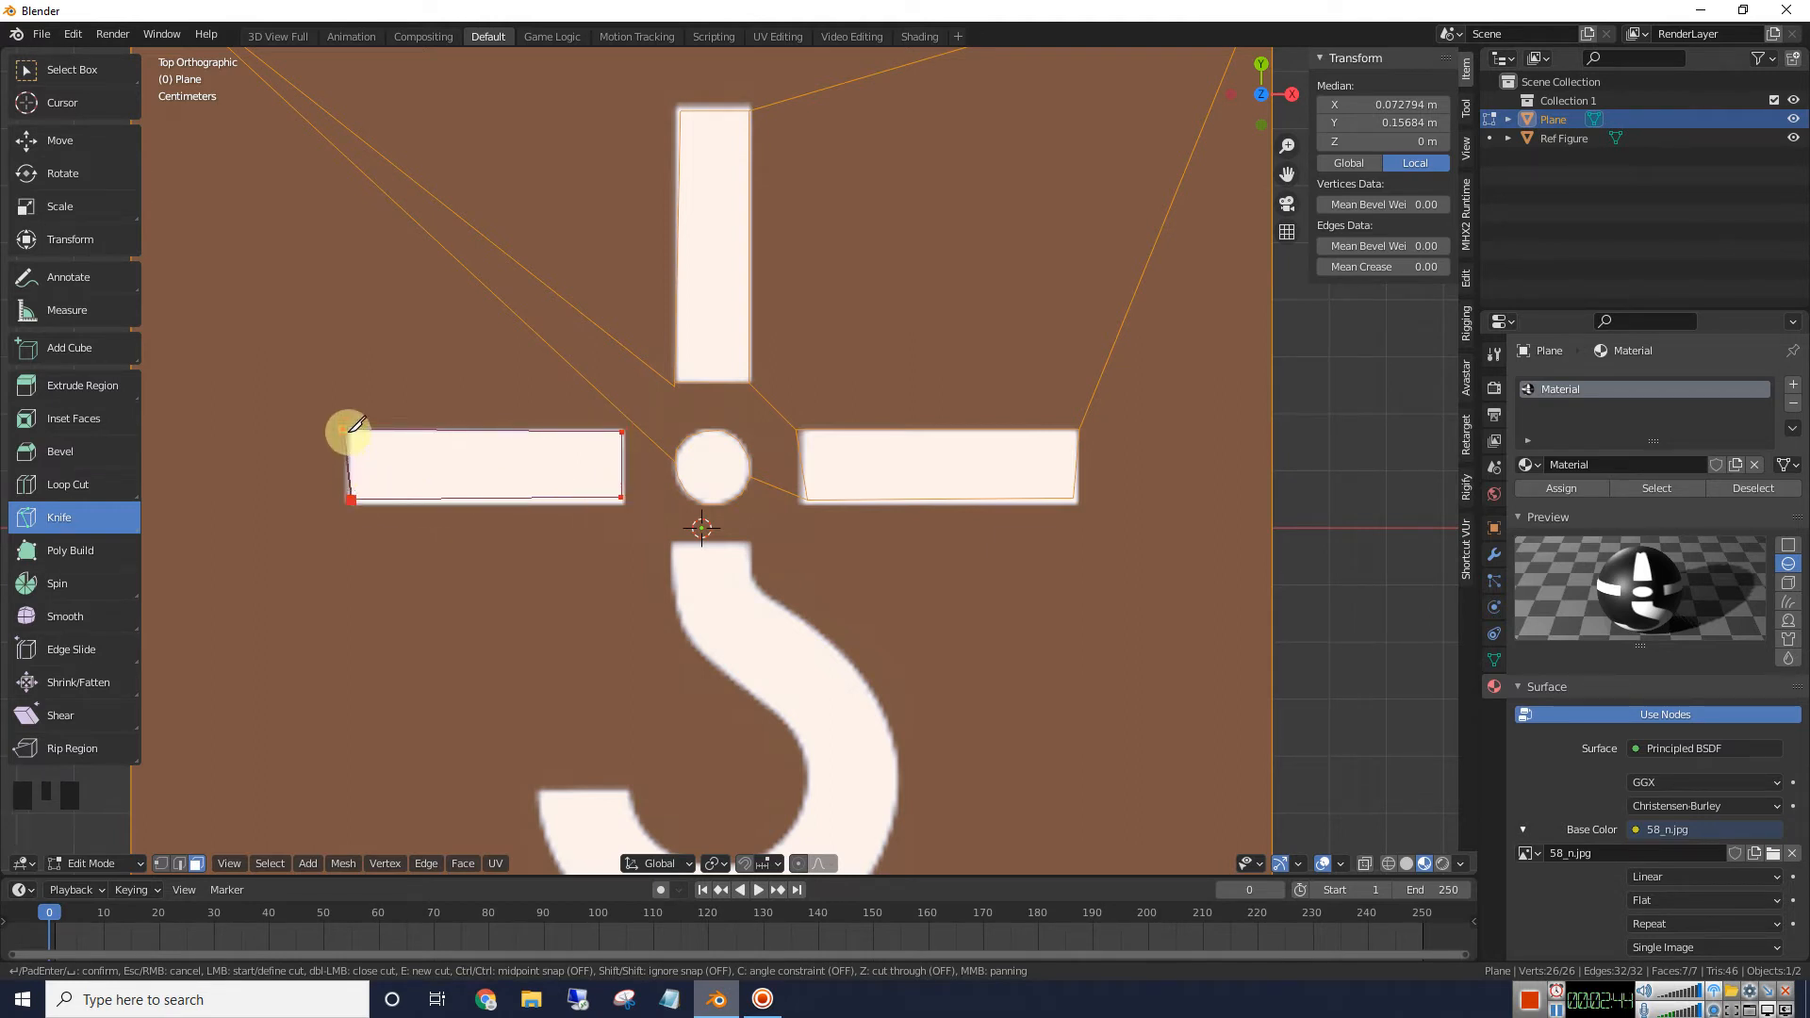
pyautogui.click(347, 431)
pyautogui.press('Return')
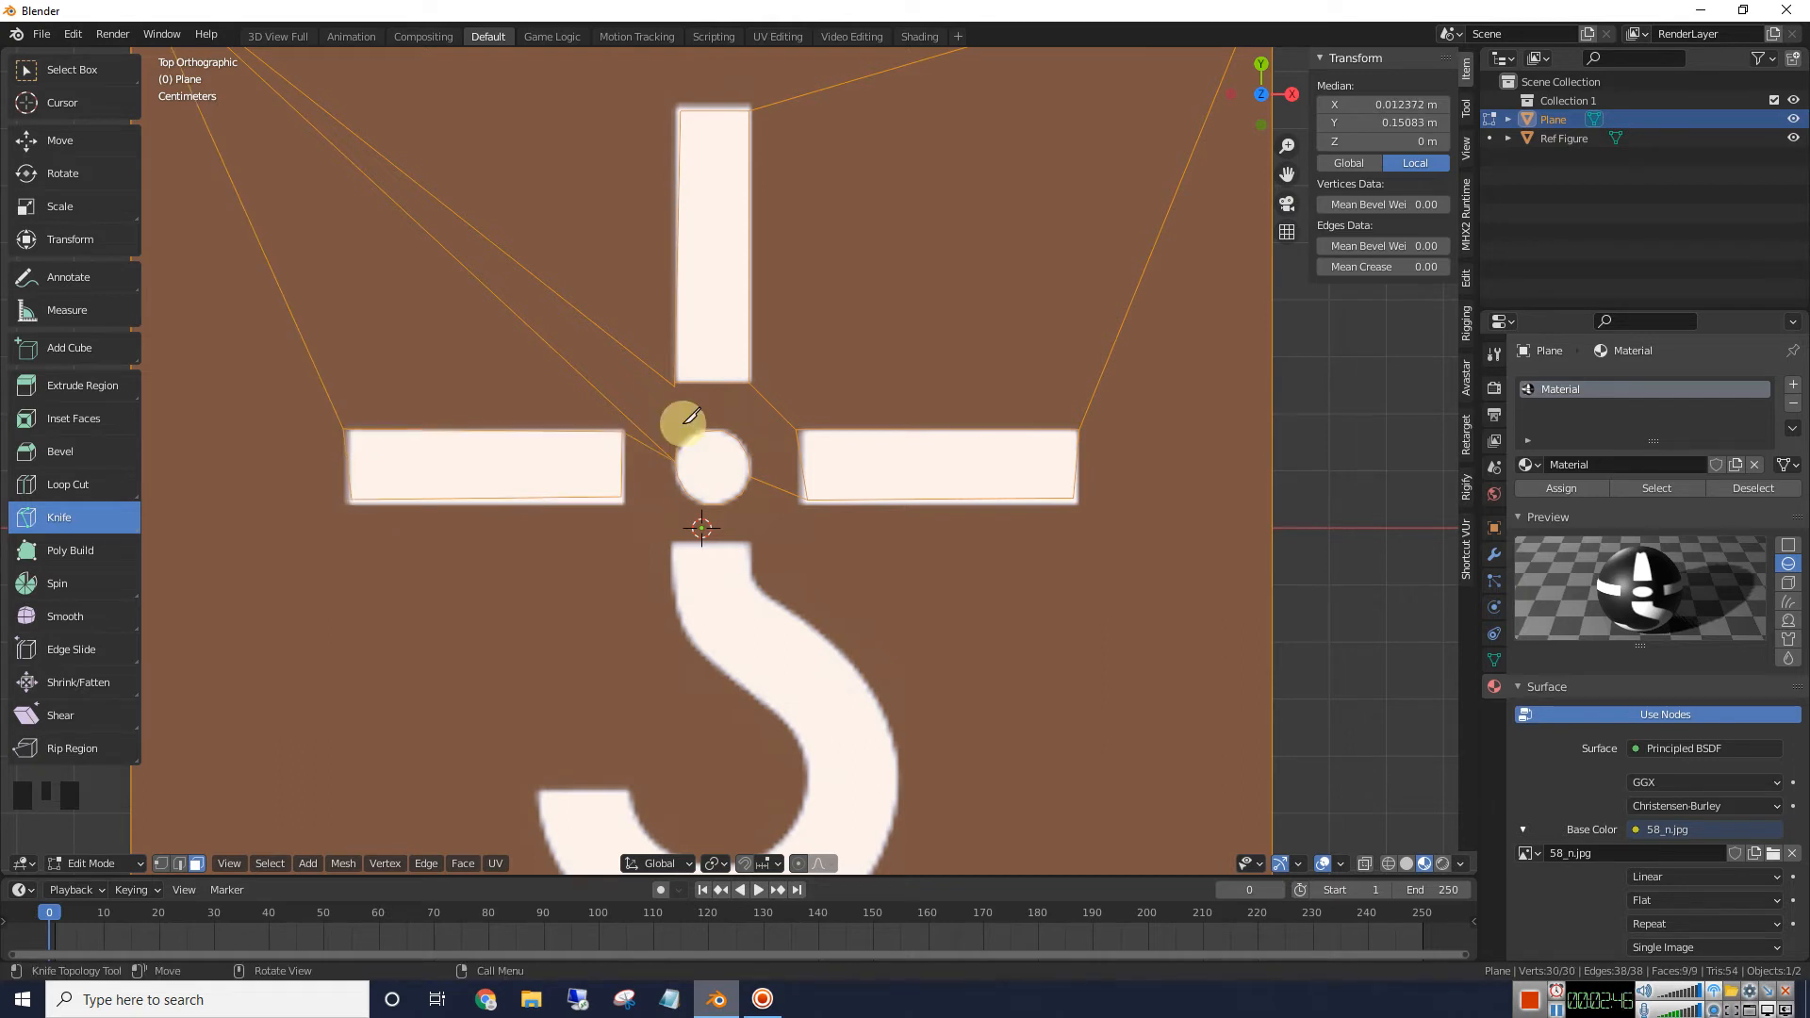
# Start a knife cut around the white hook, tracing its flat upper end and outer curve to the outer corner of its tip
pyautogui.scroll(-1, 1301, 396)
pyautogui.scroll(-1, 1226, 420)
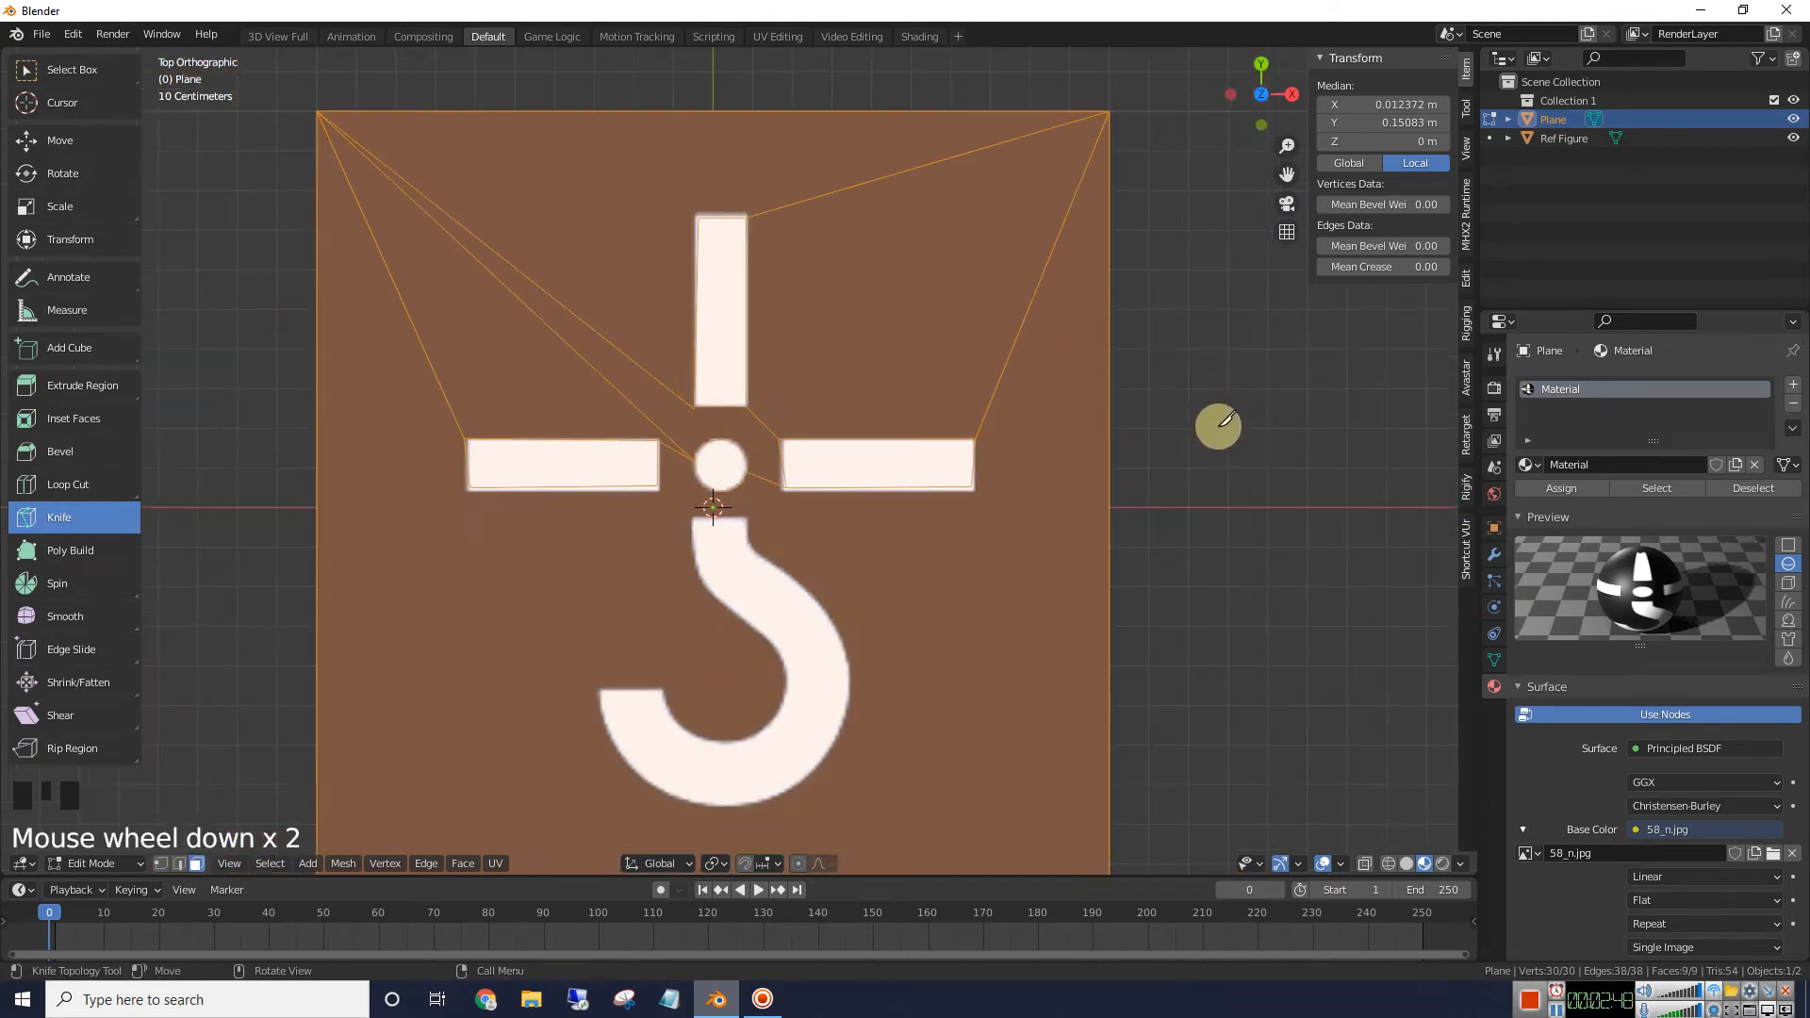
pyautogui.moveTo(1290, 176); pyautogui.dragTo(840, 557)
pyautogui.scroll(3, 693, 393)
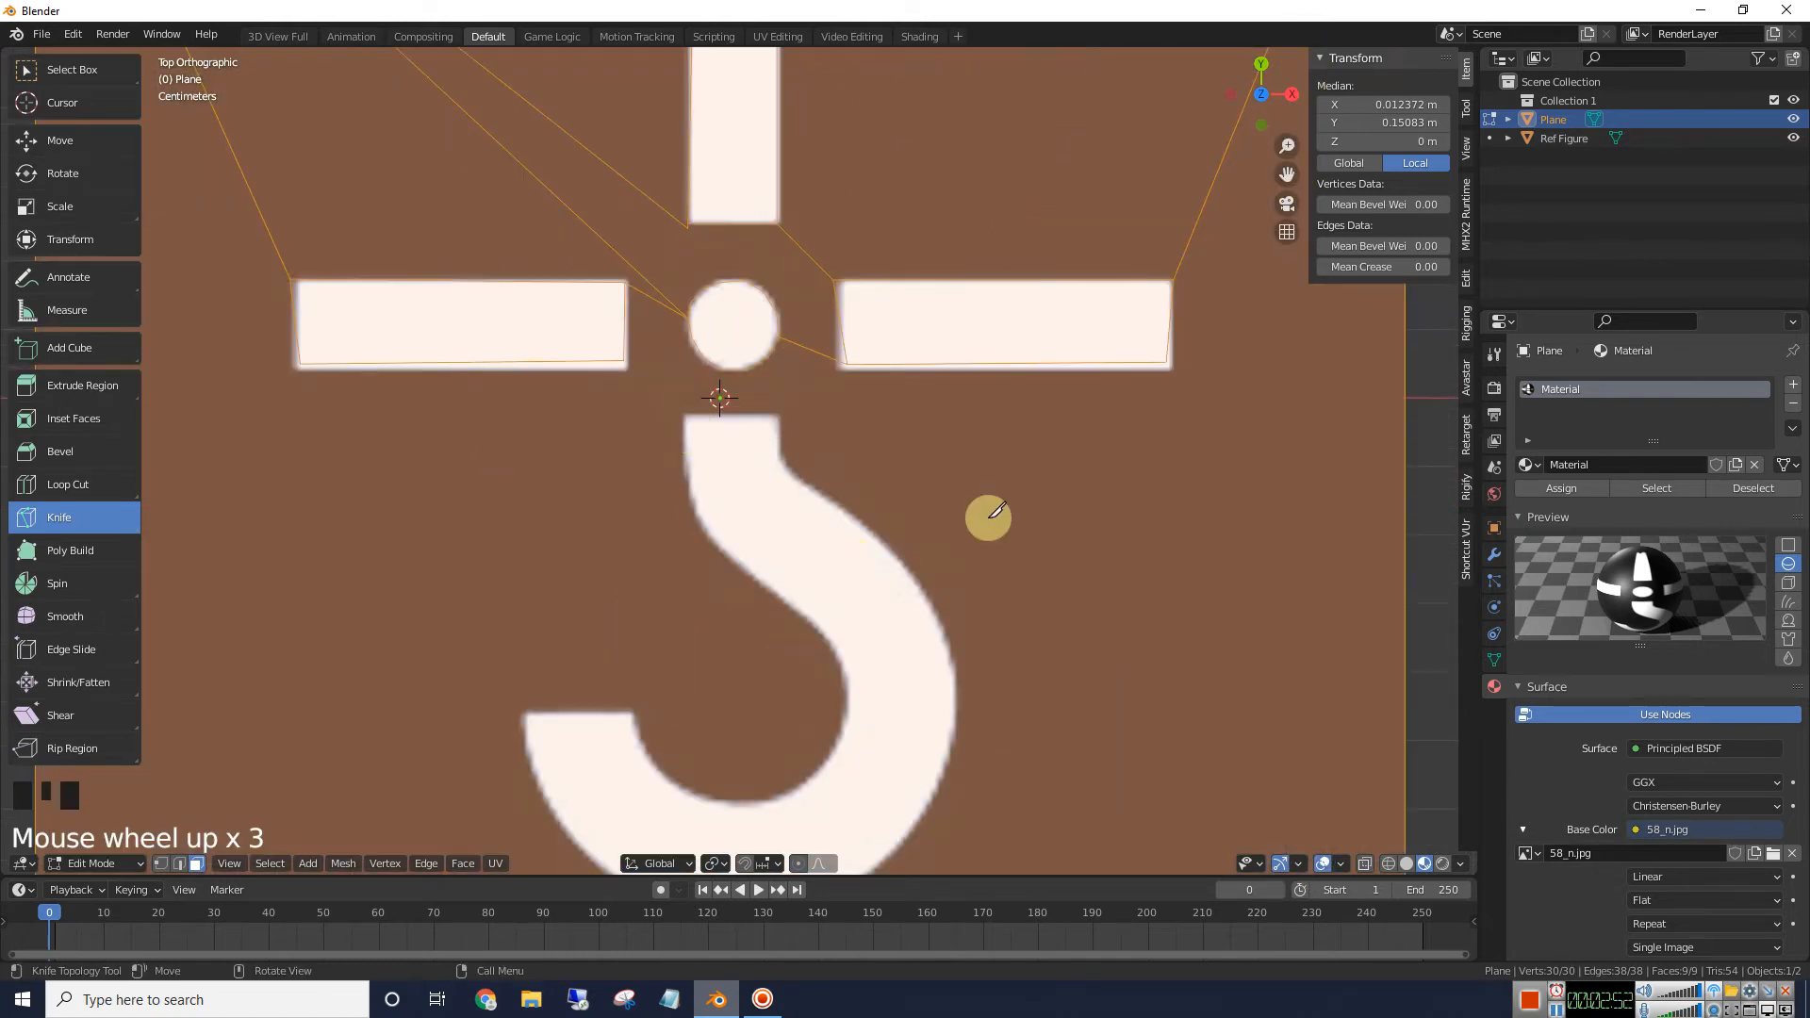
pyautogui.scroll(-1, 988, 518)
pyautogui.moveTo(1283, 179); pyautogui.dragTo(1286, 149)
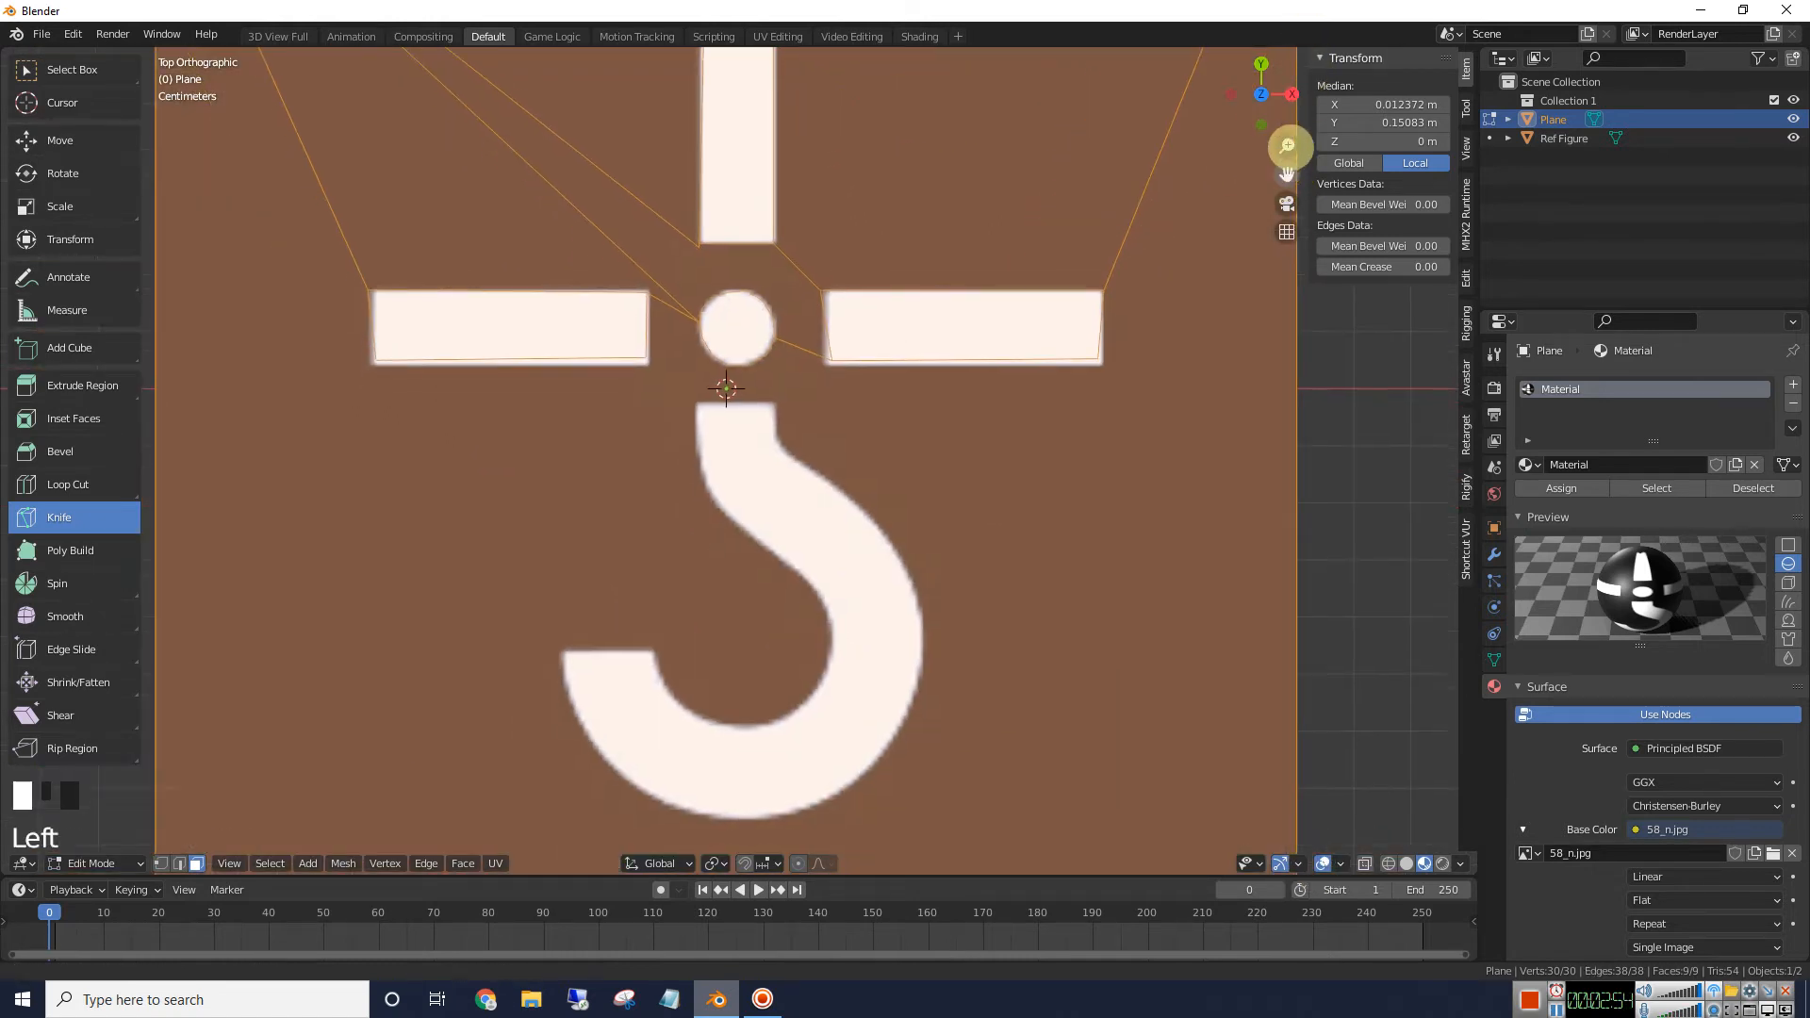
pyautogui.click(697, 388)
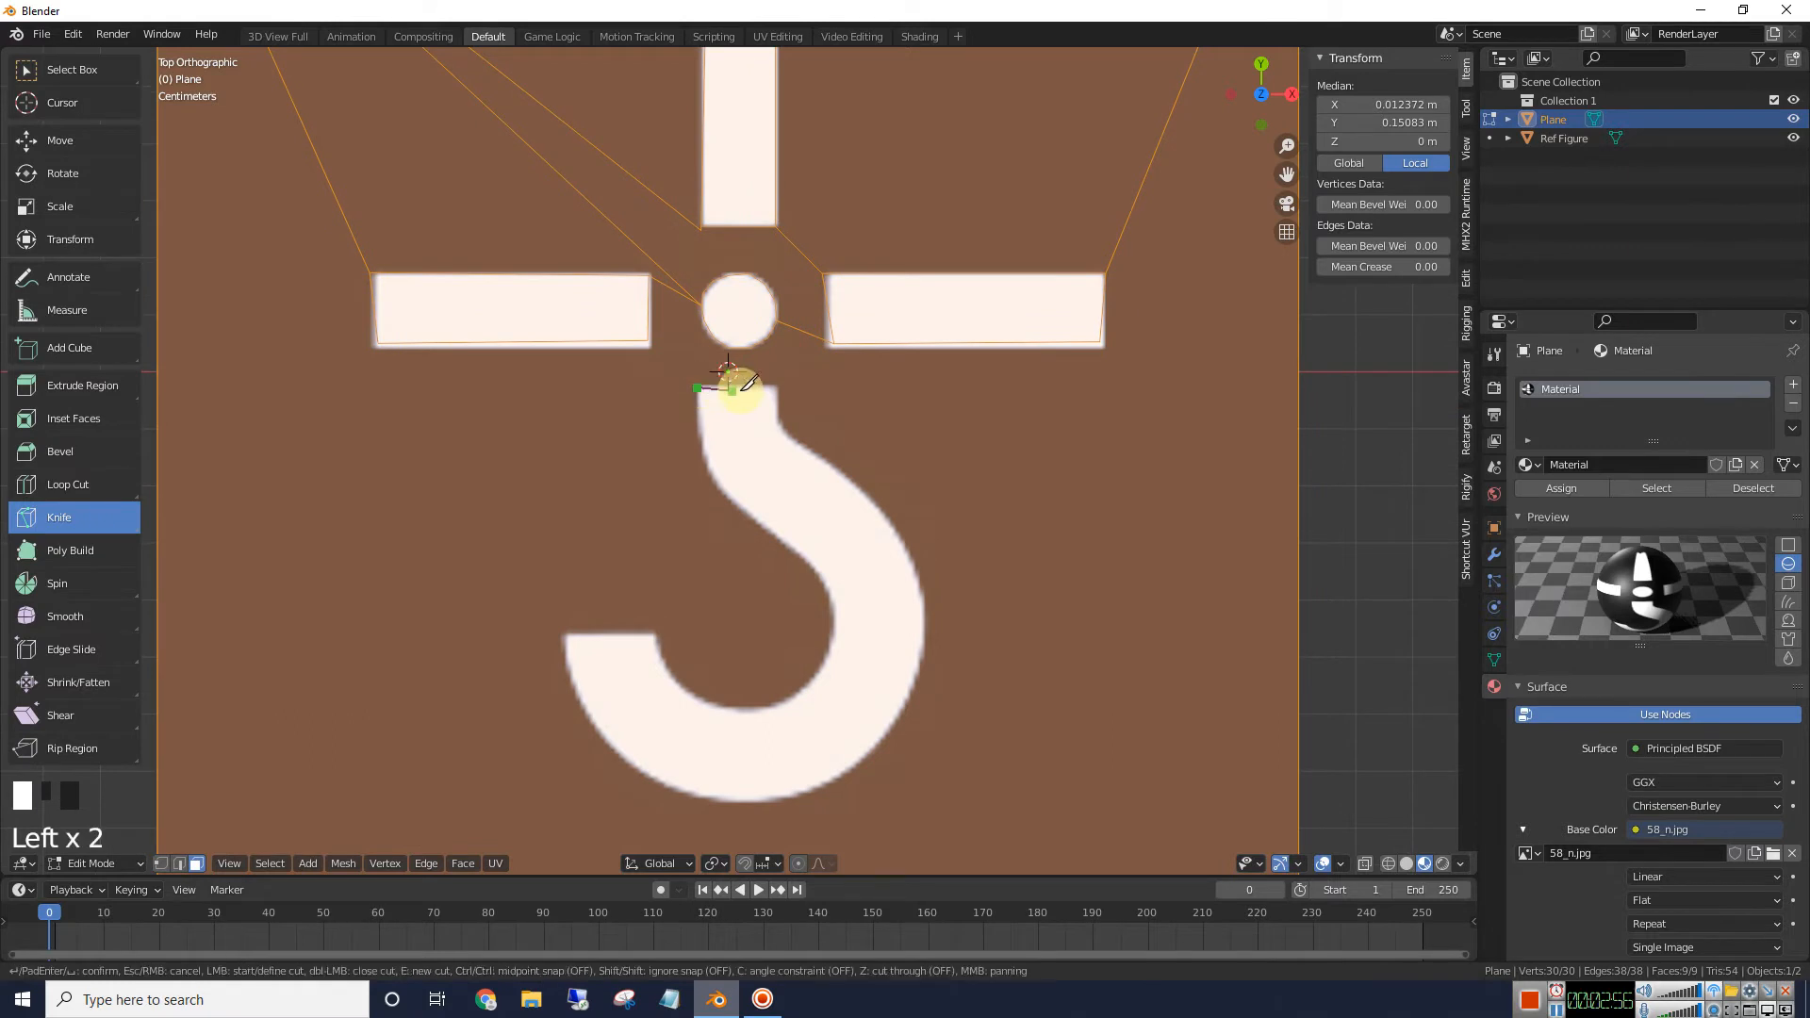
pyautogui.click(774, 386)
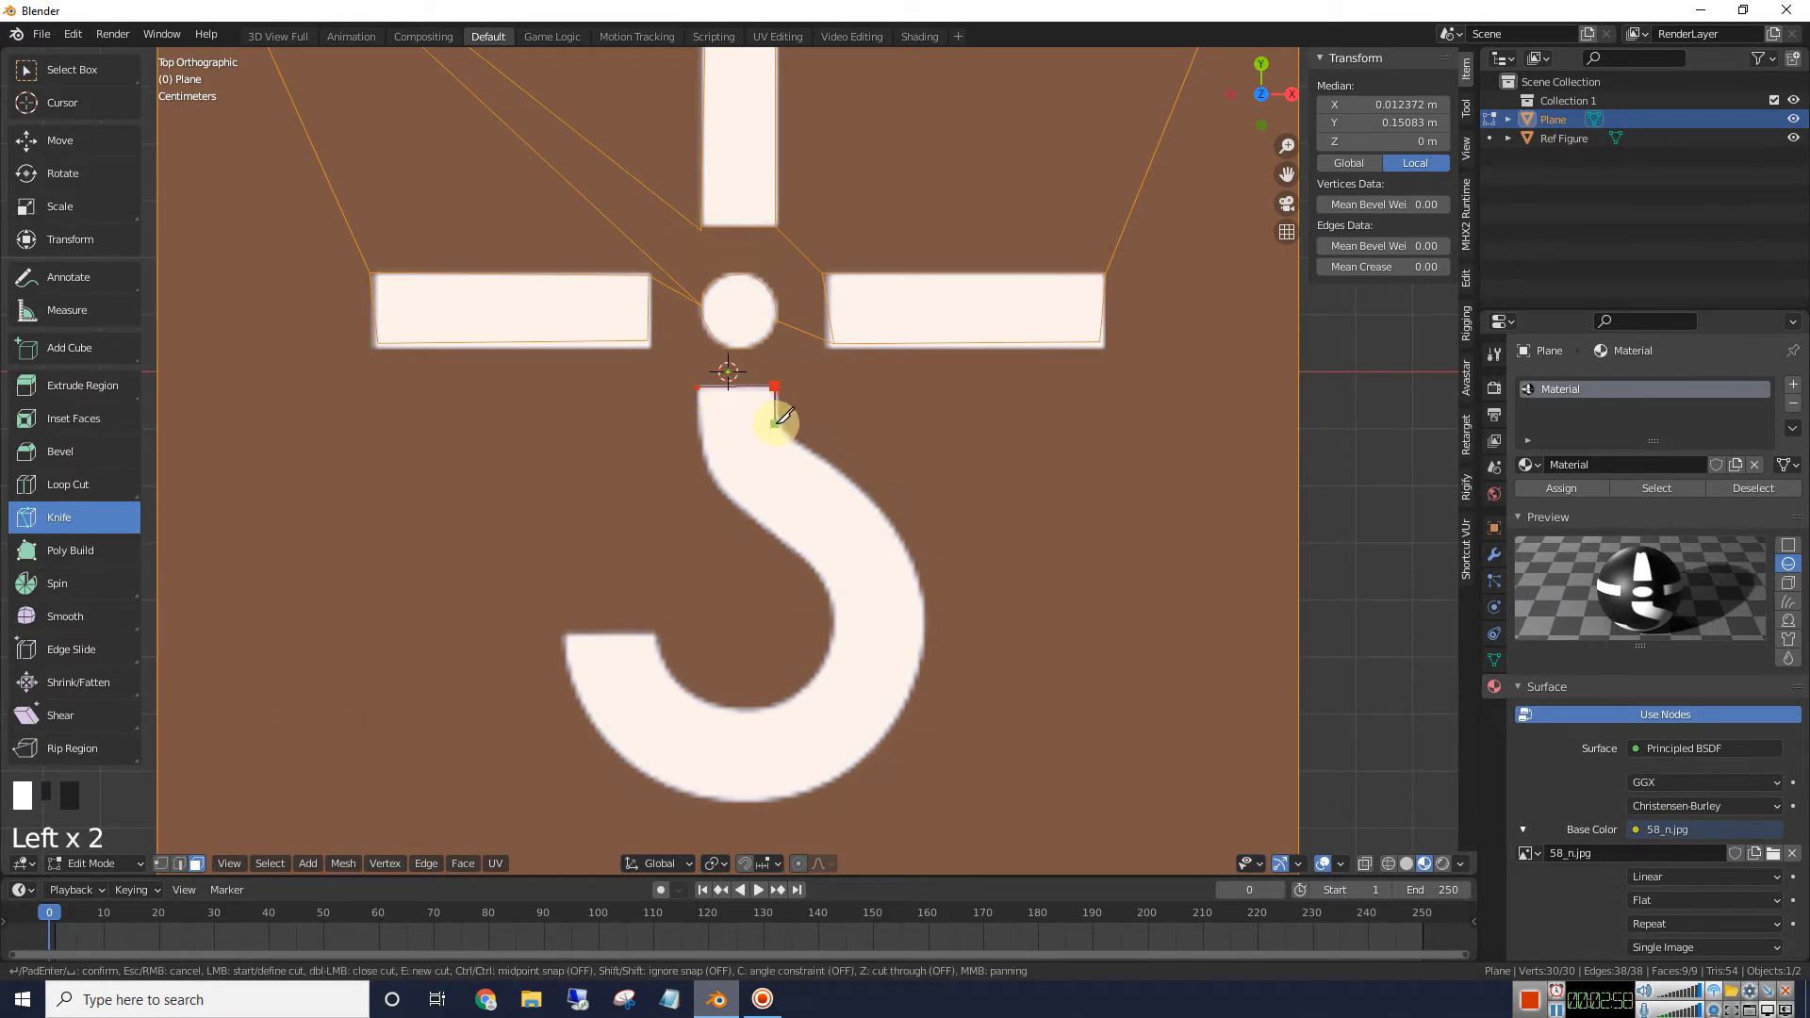
pyautogui.click(775, 424)
pyautogui.click(805, 446)
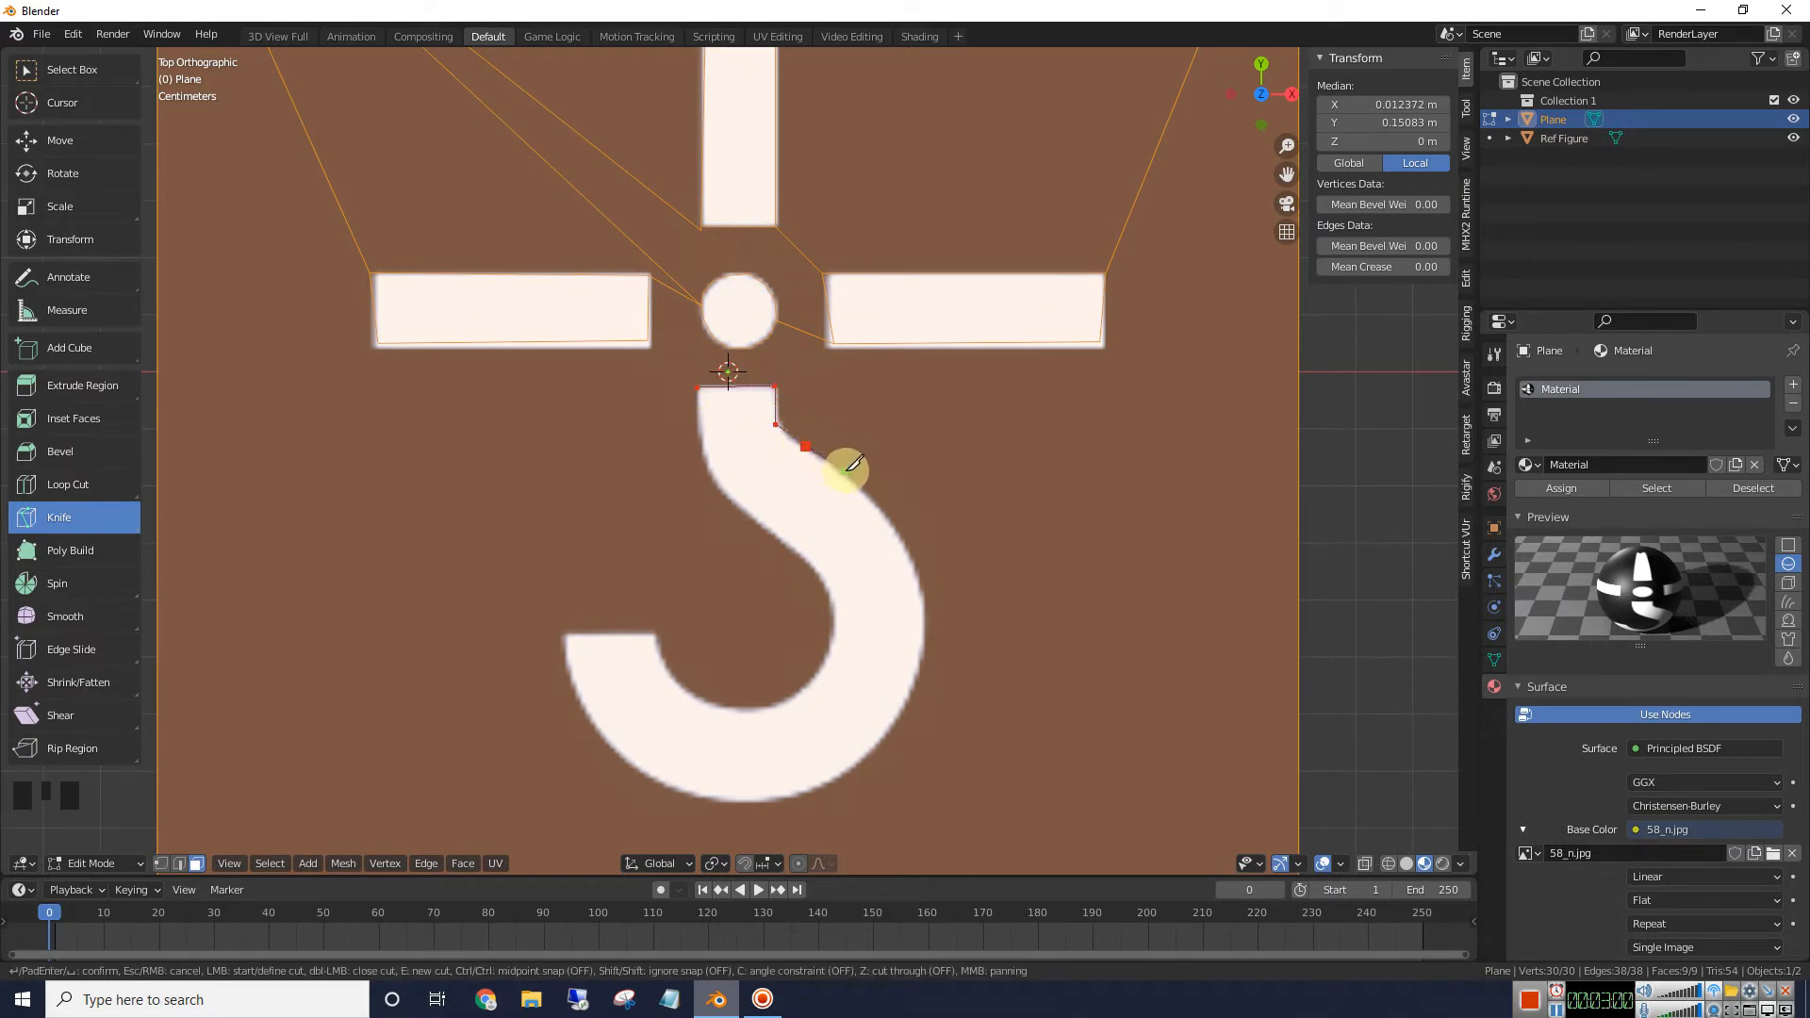
pyautogui.click(845, 471)
pyautogui.click(875, 502)
pyautogui.click(901, 530)
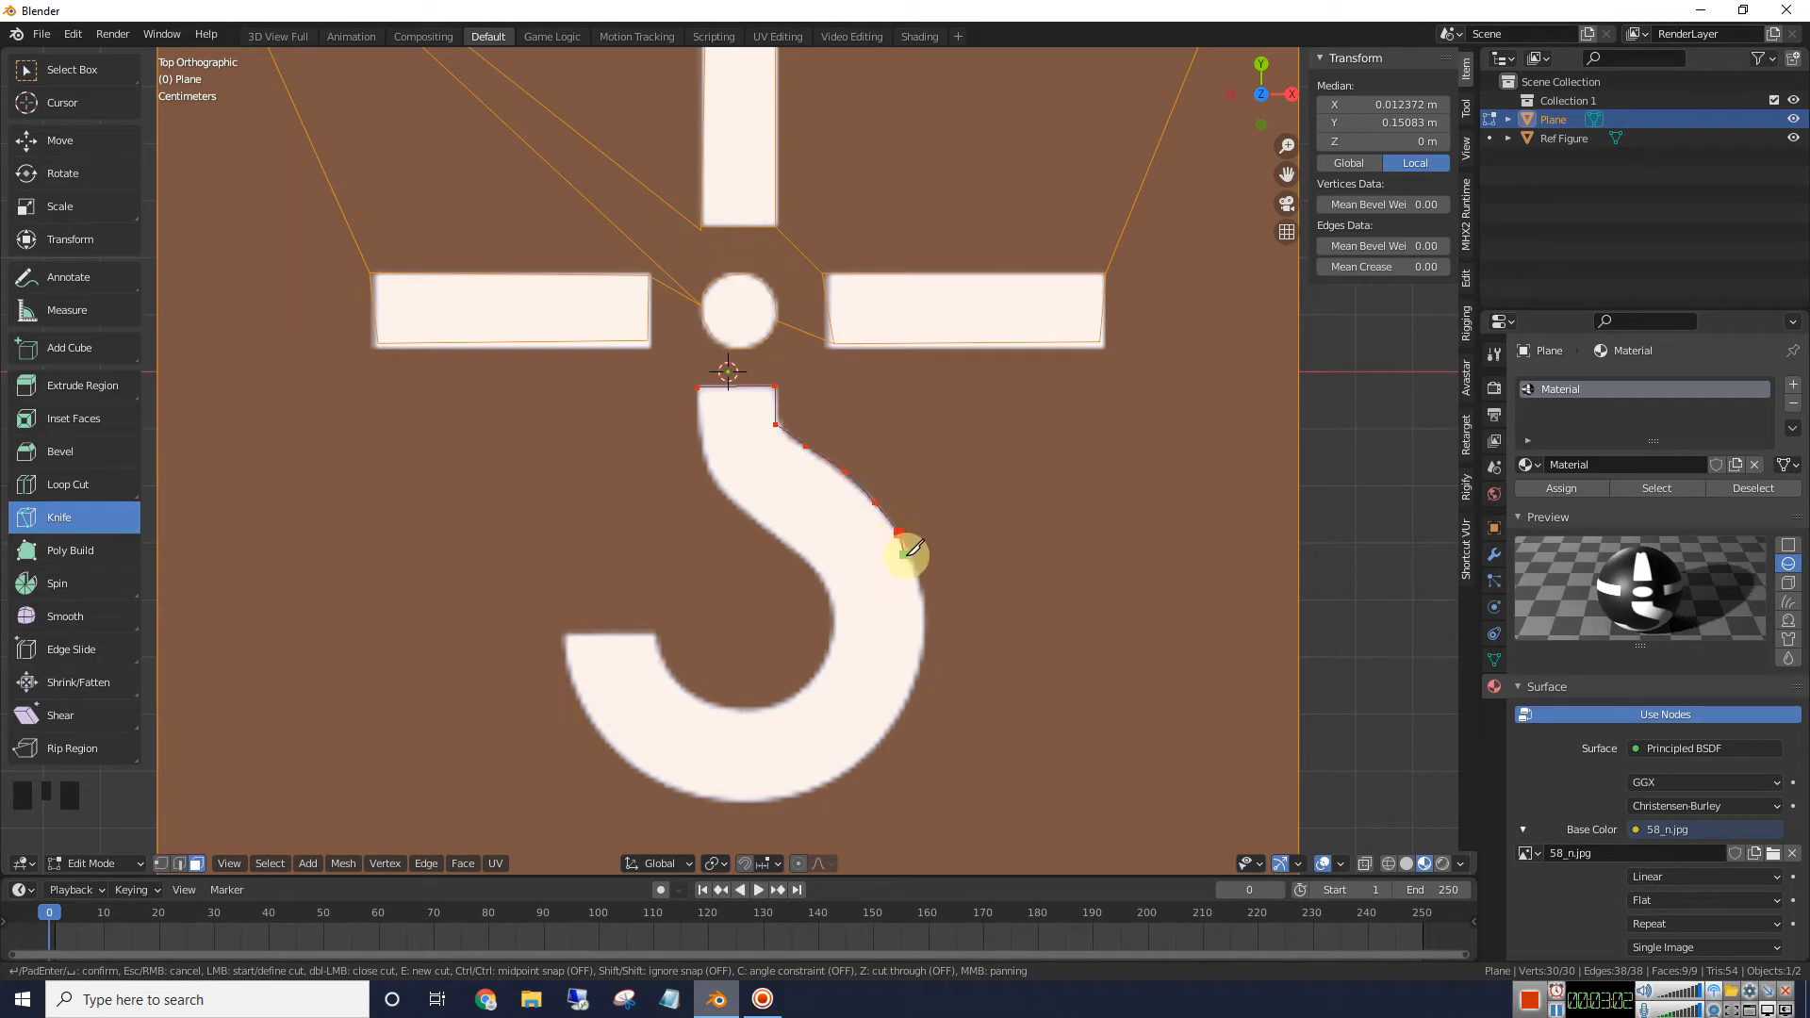
pyautogui.click(917, 574)
pyautogui.click(929, 618)
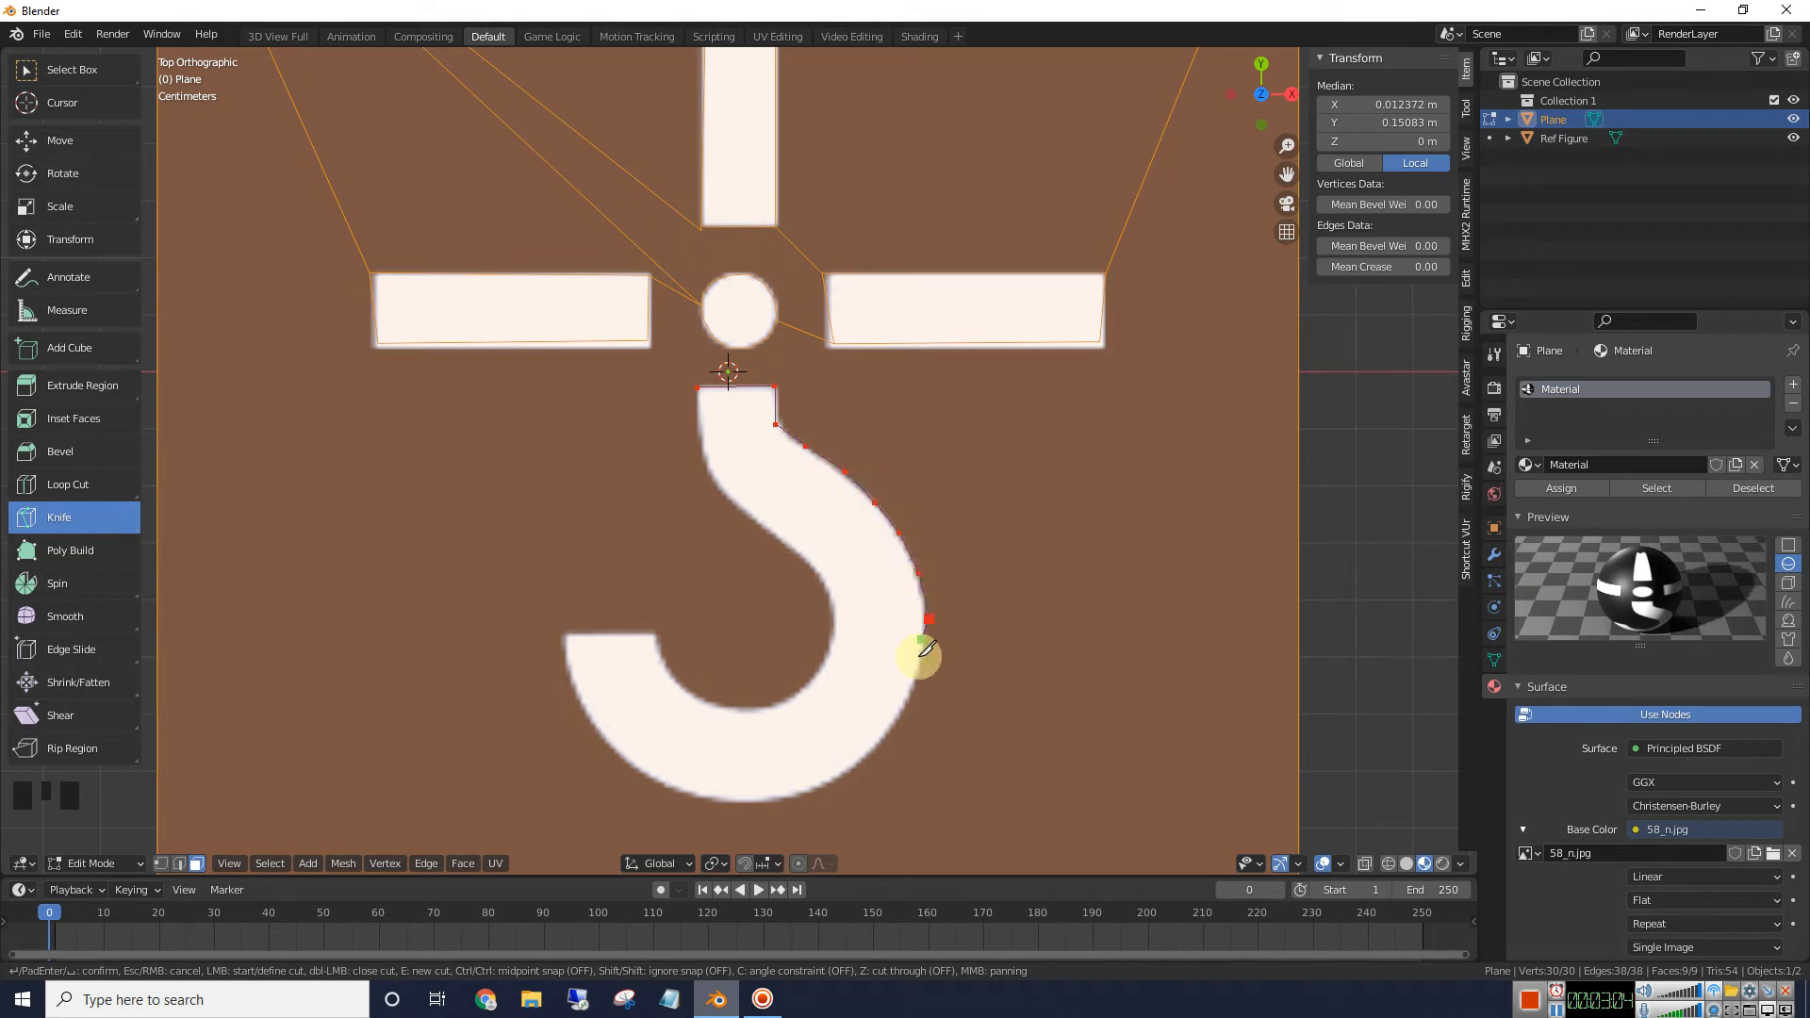
pyautogui.click(921, 669)
pyautogui.click(899, 716)
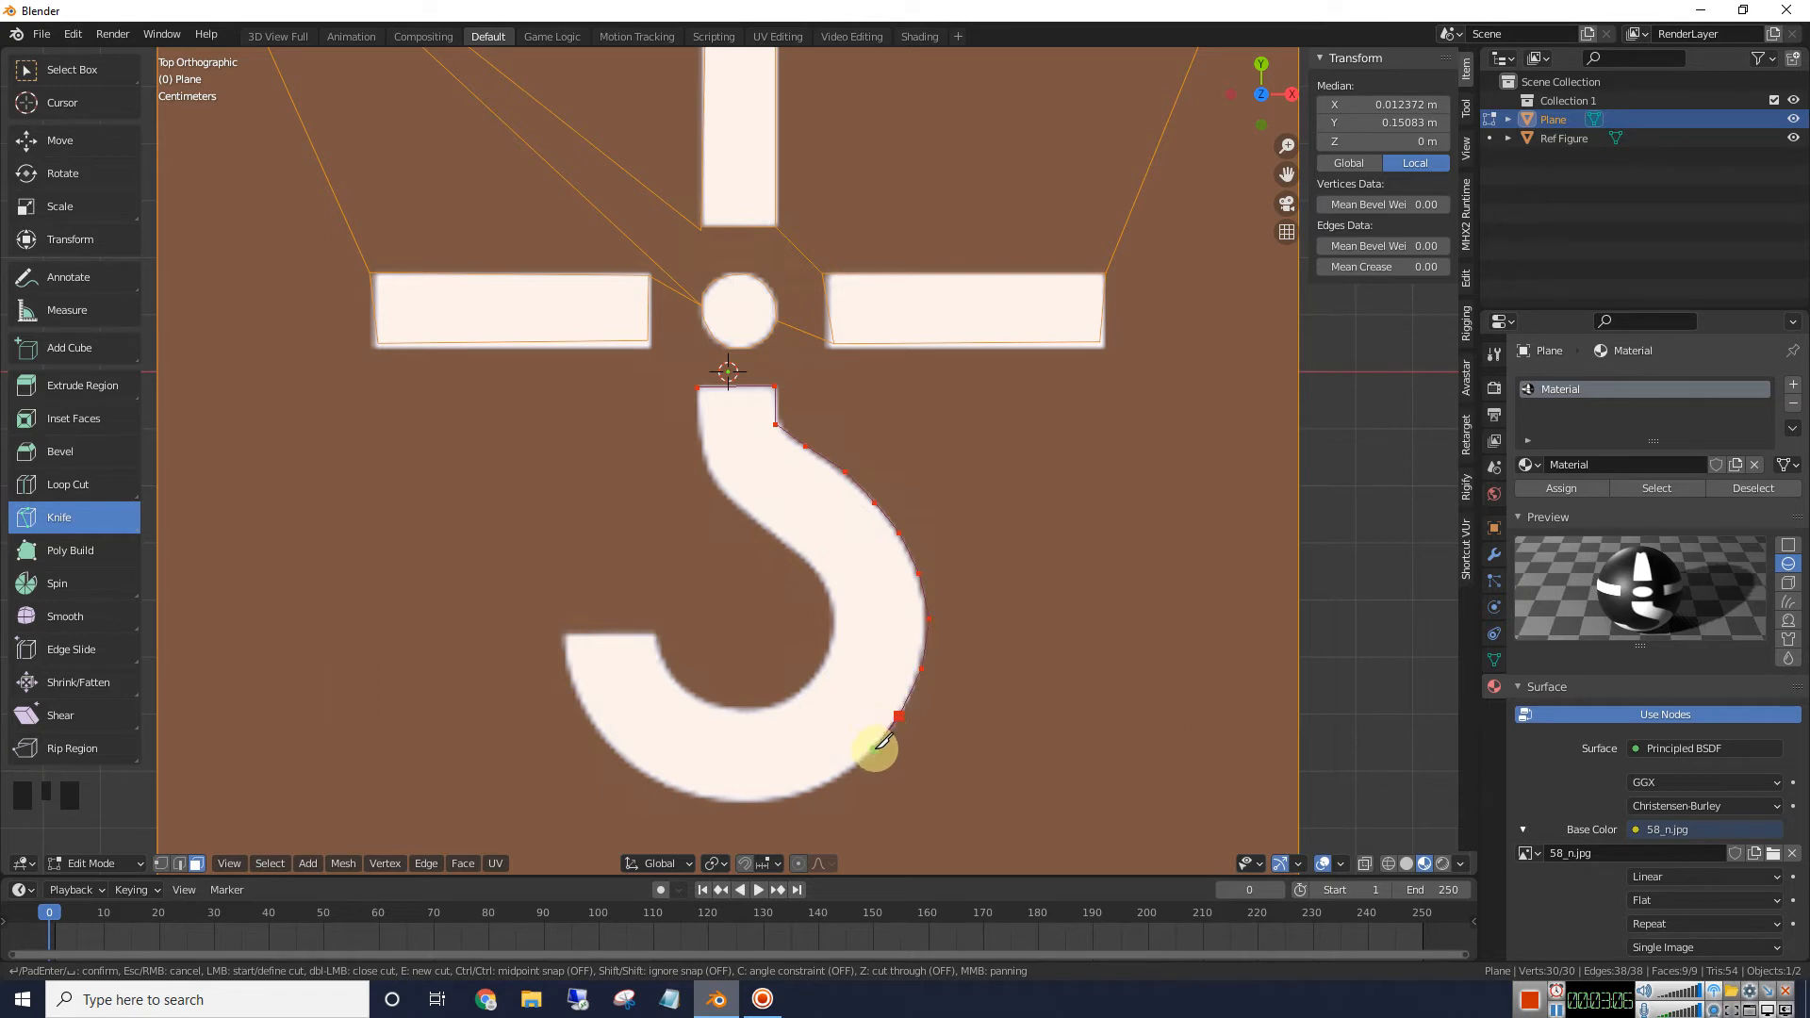
pyautogui.click(871, 755)
pyautogui.click(826, 786)
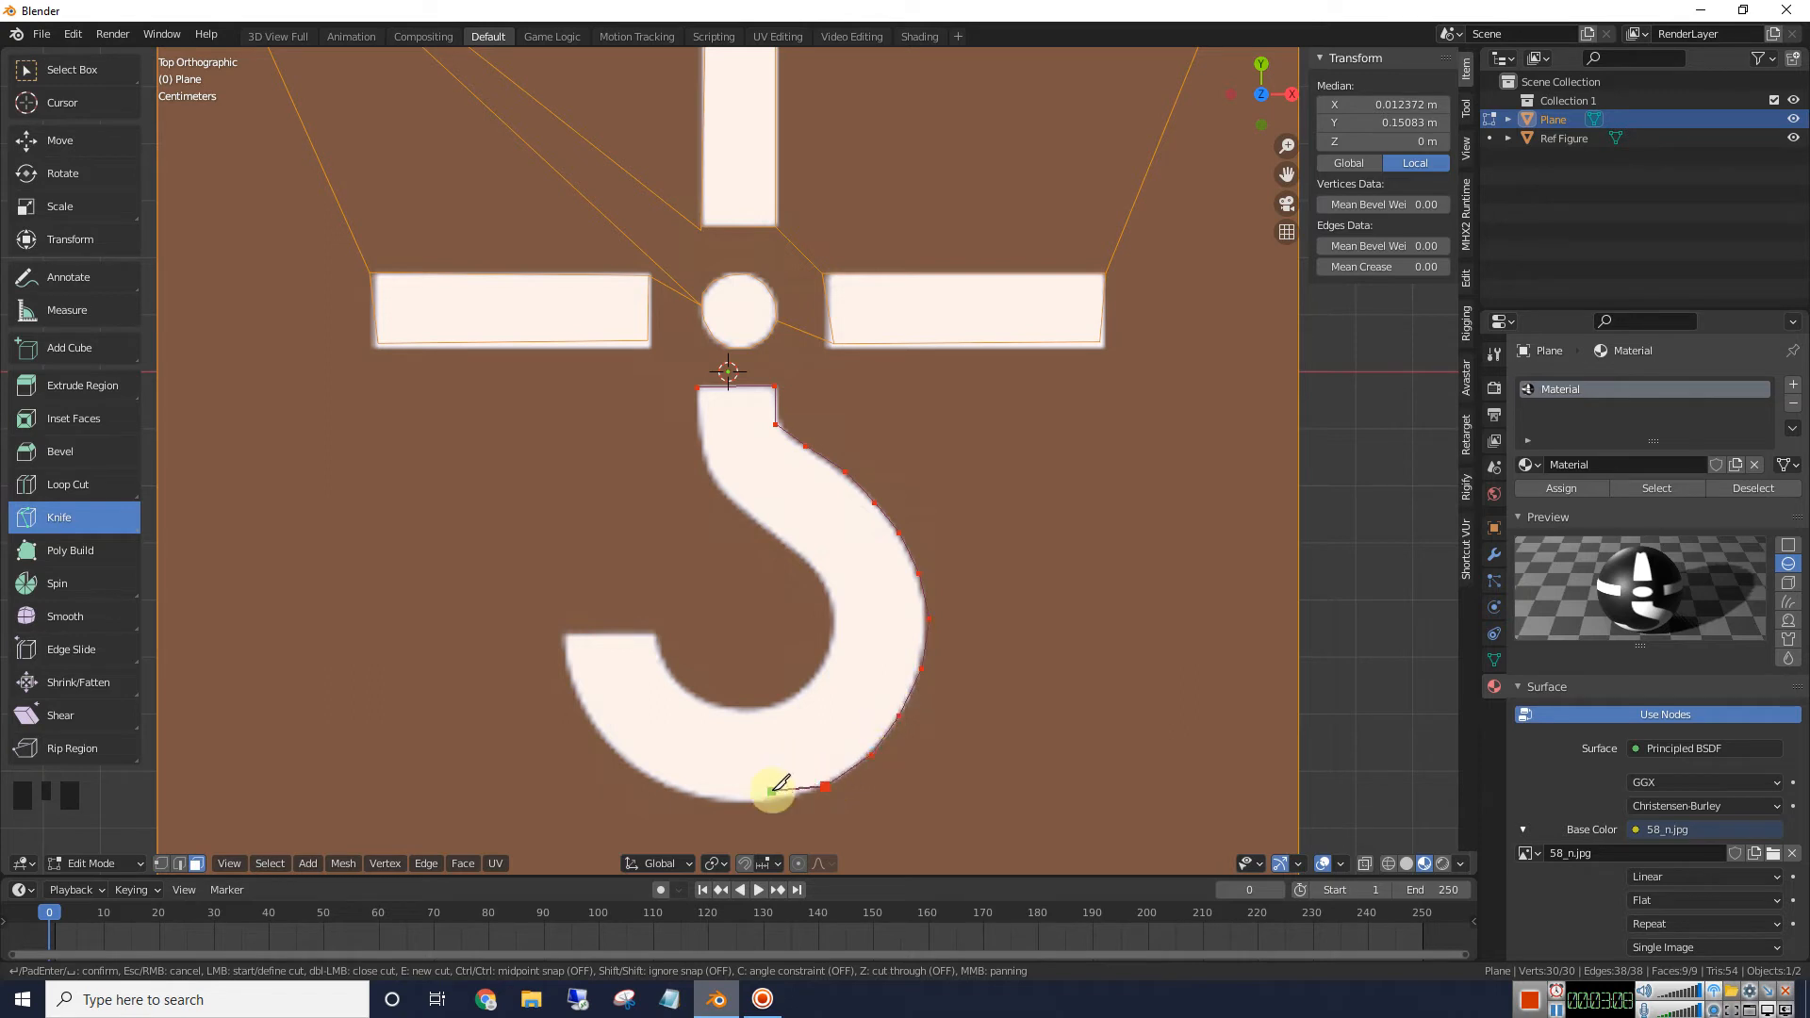
pyautogui.click(764, 802)
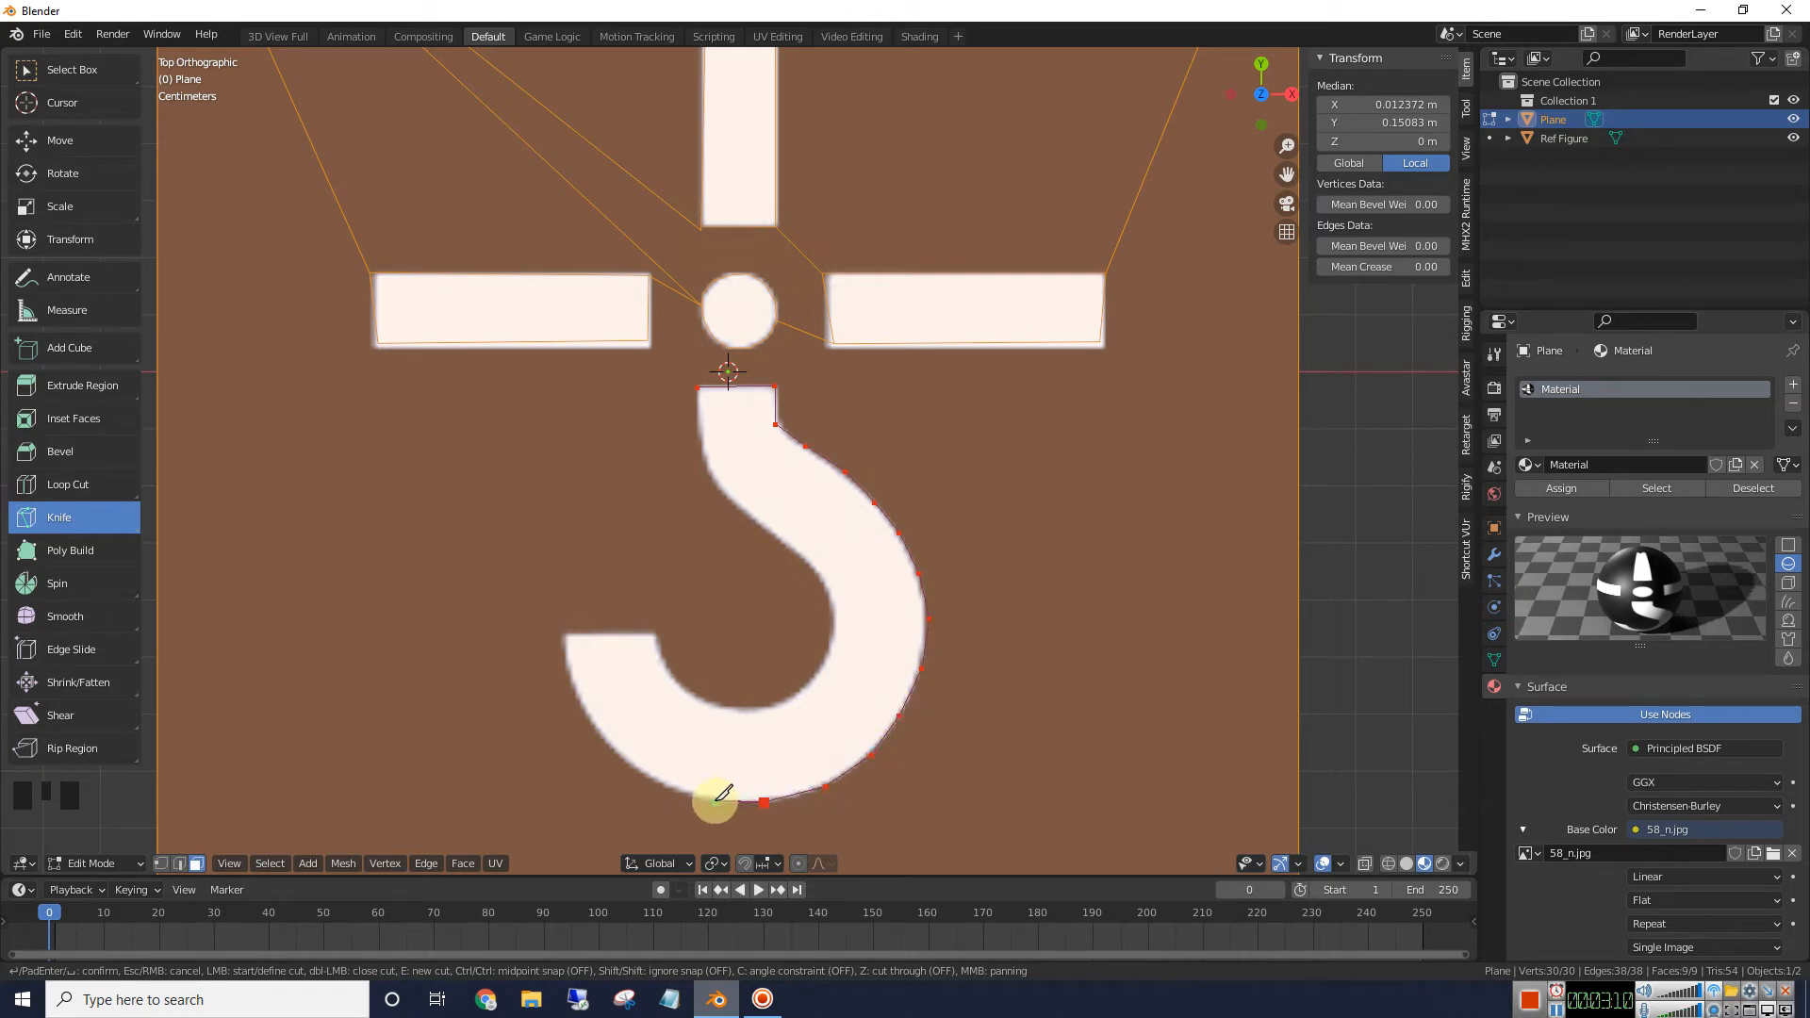
pyautogui.click(714, 801)
pyautogui.click(671, 792)
pyautogui.click(633, 773)
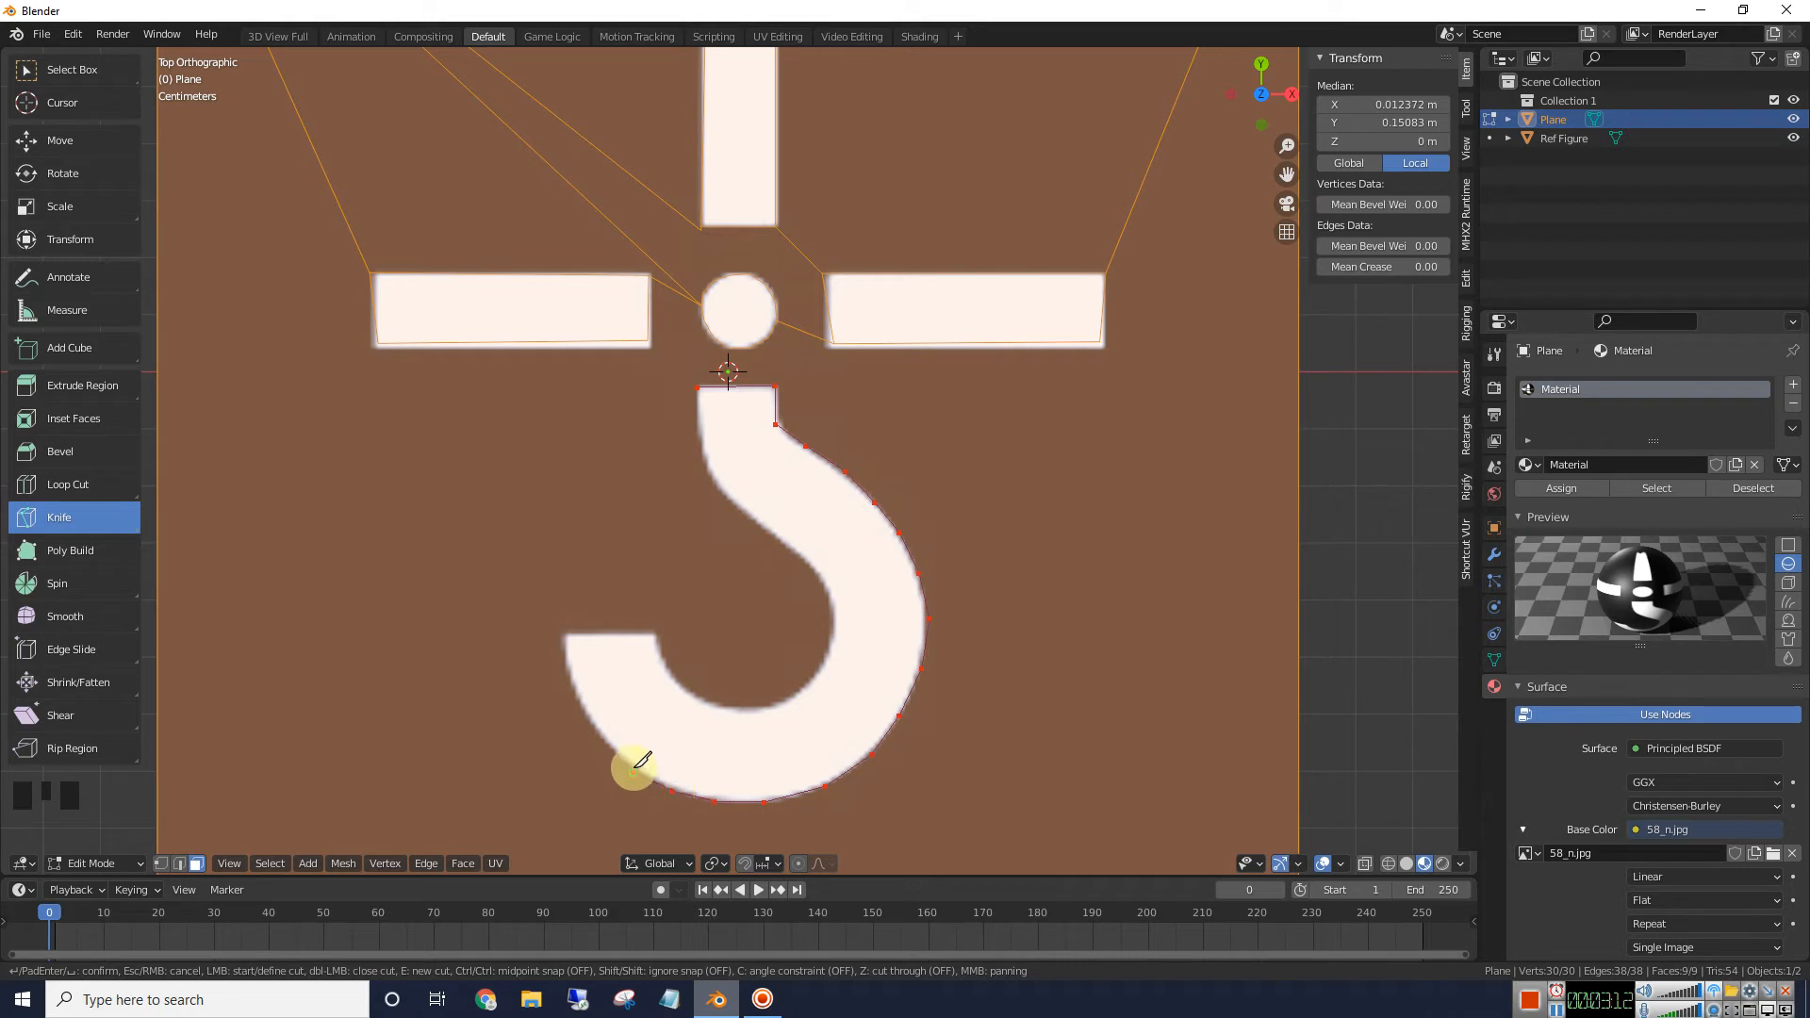
pyautogui.click(607, 743)
pyautogui.click(579, 705)
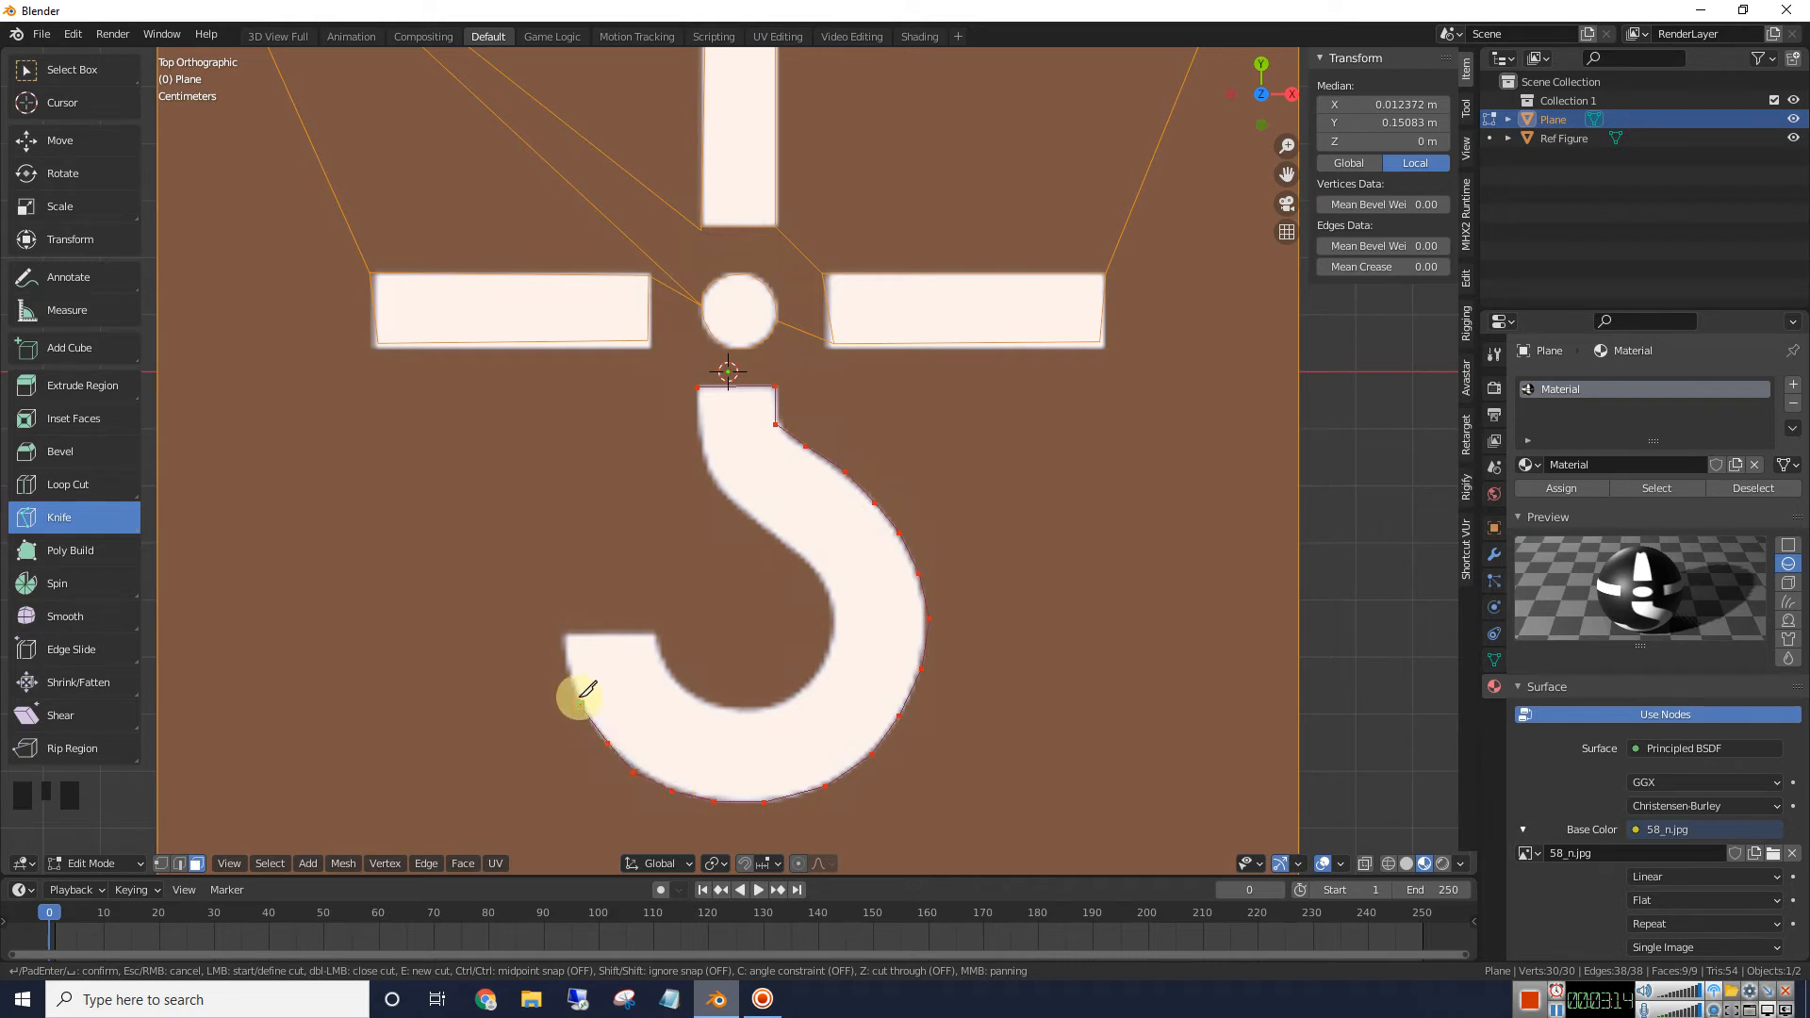
pyautogui.click(565, 638)
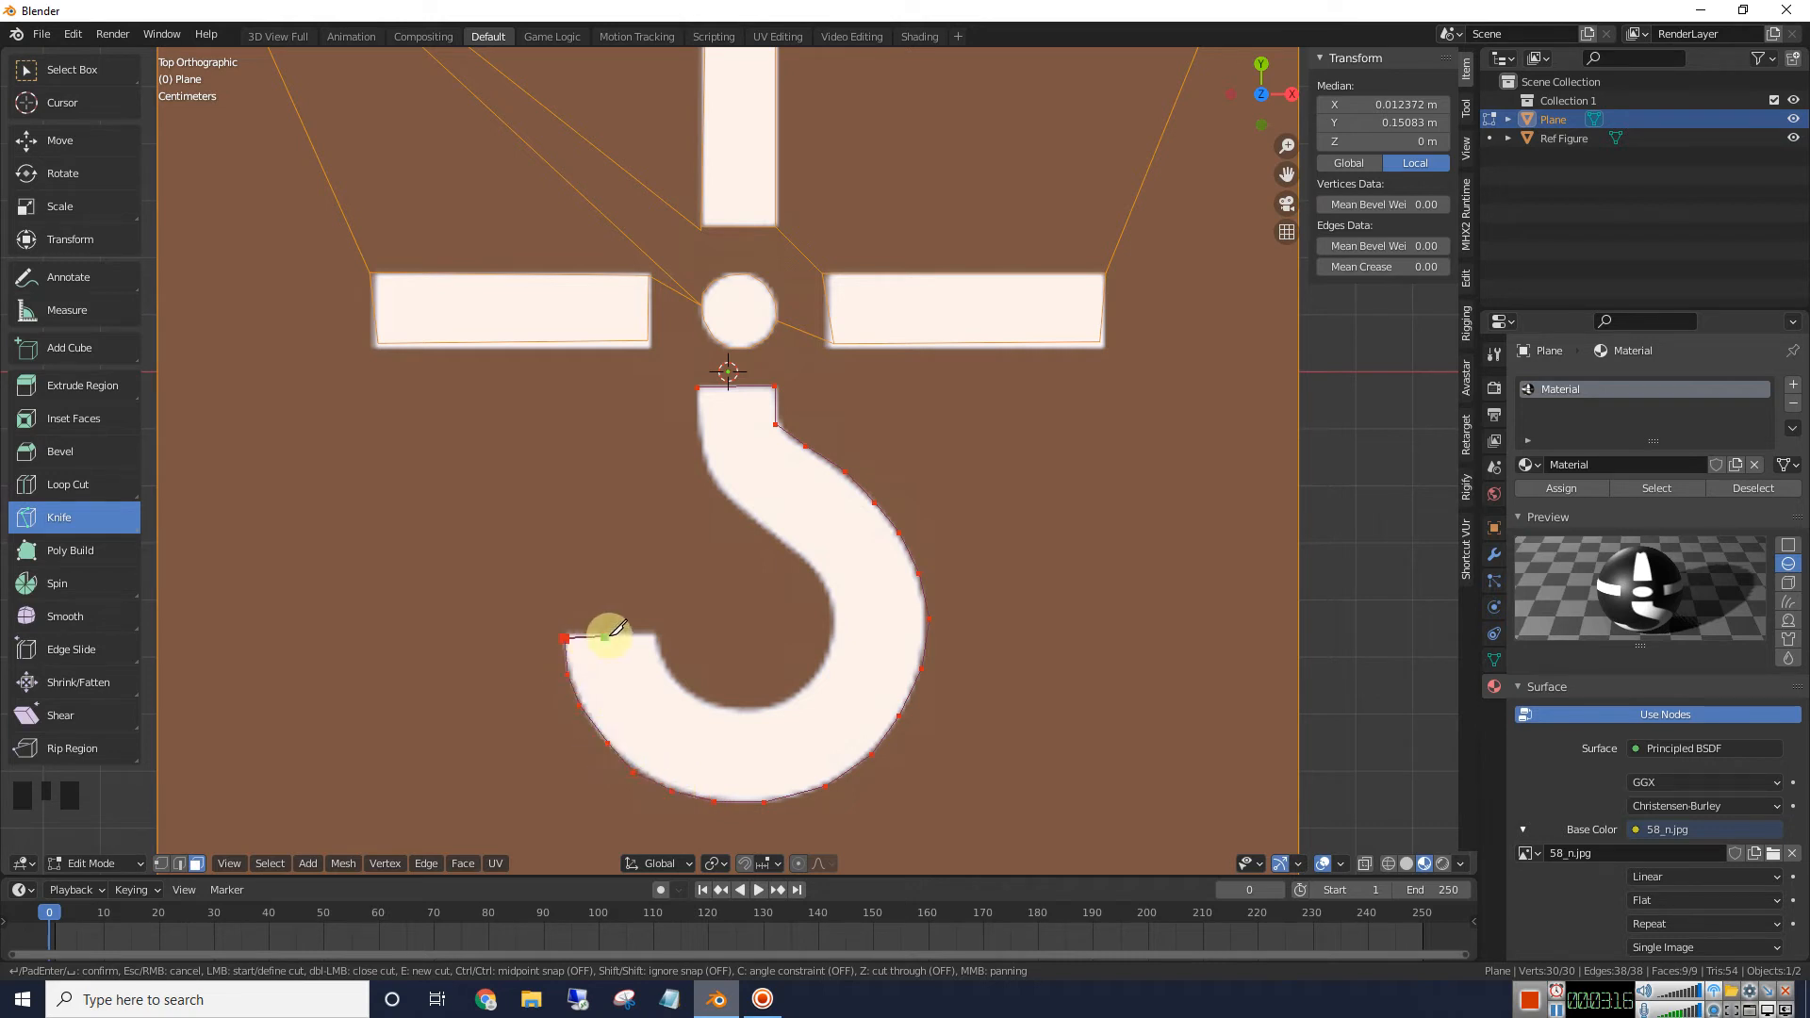
# Complete the hook's knife cut across the tip and along the inner curve to the starting corner, then switch to the Select Box tool
pyautogui.click(657, 636)
pyautogui.click(665, 663)
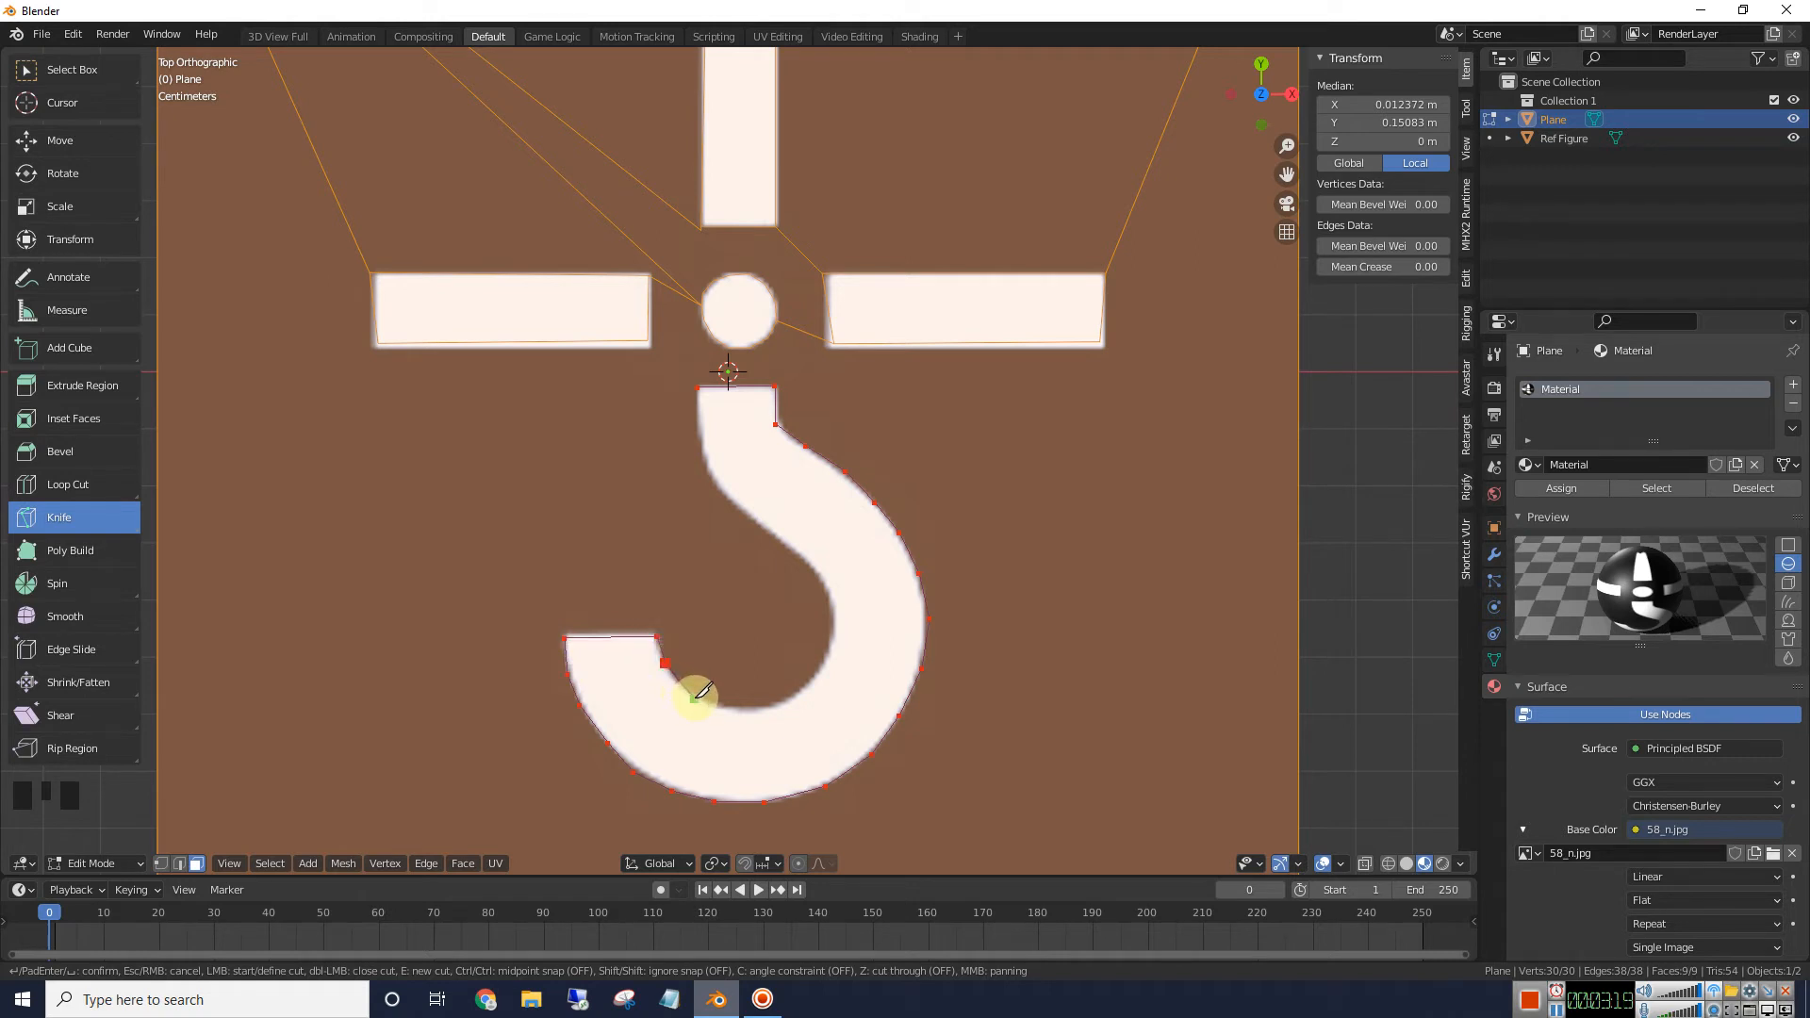
pyautogui.click(695, 699)
pyautogui.click(746, 709)
pyautogui.click(786, 696)
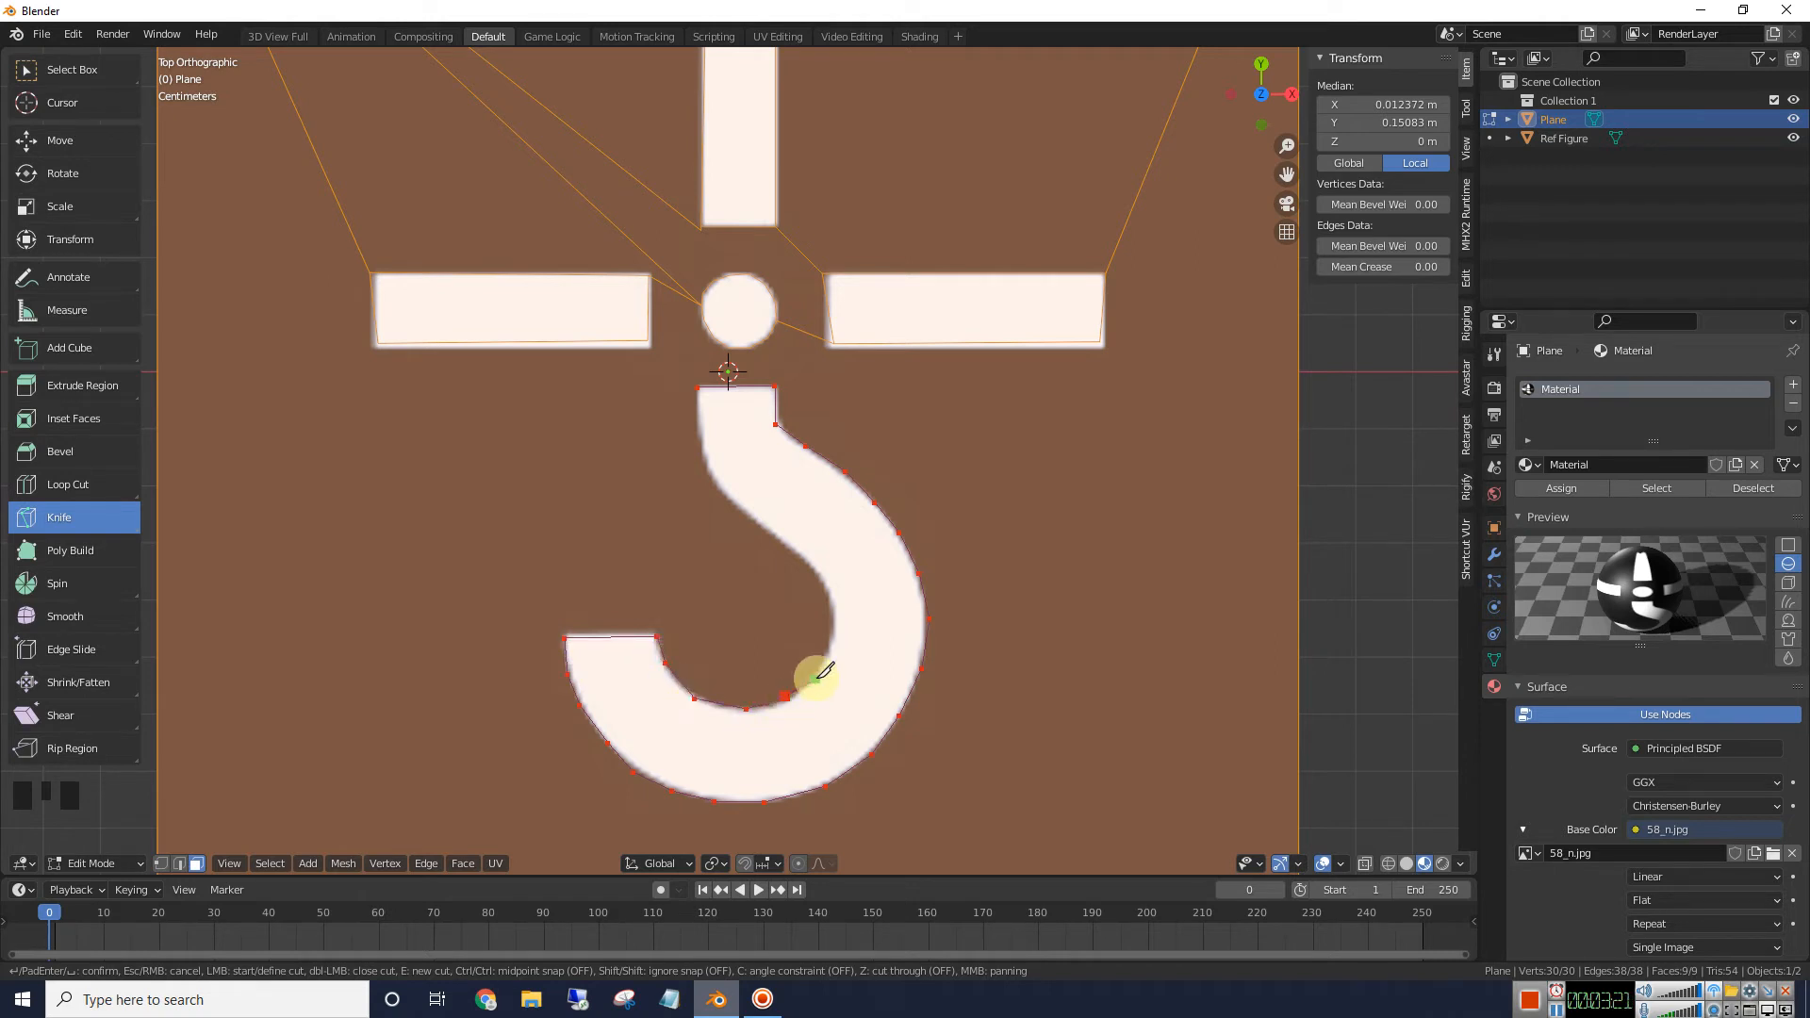
pyautogui.click(816, 676)
pyautogui.click(832, 641)
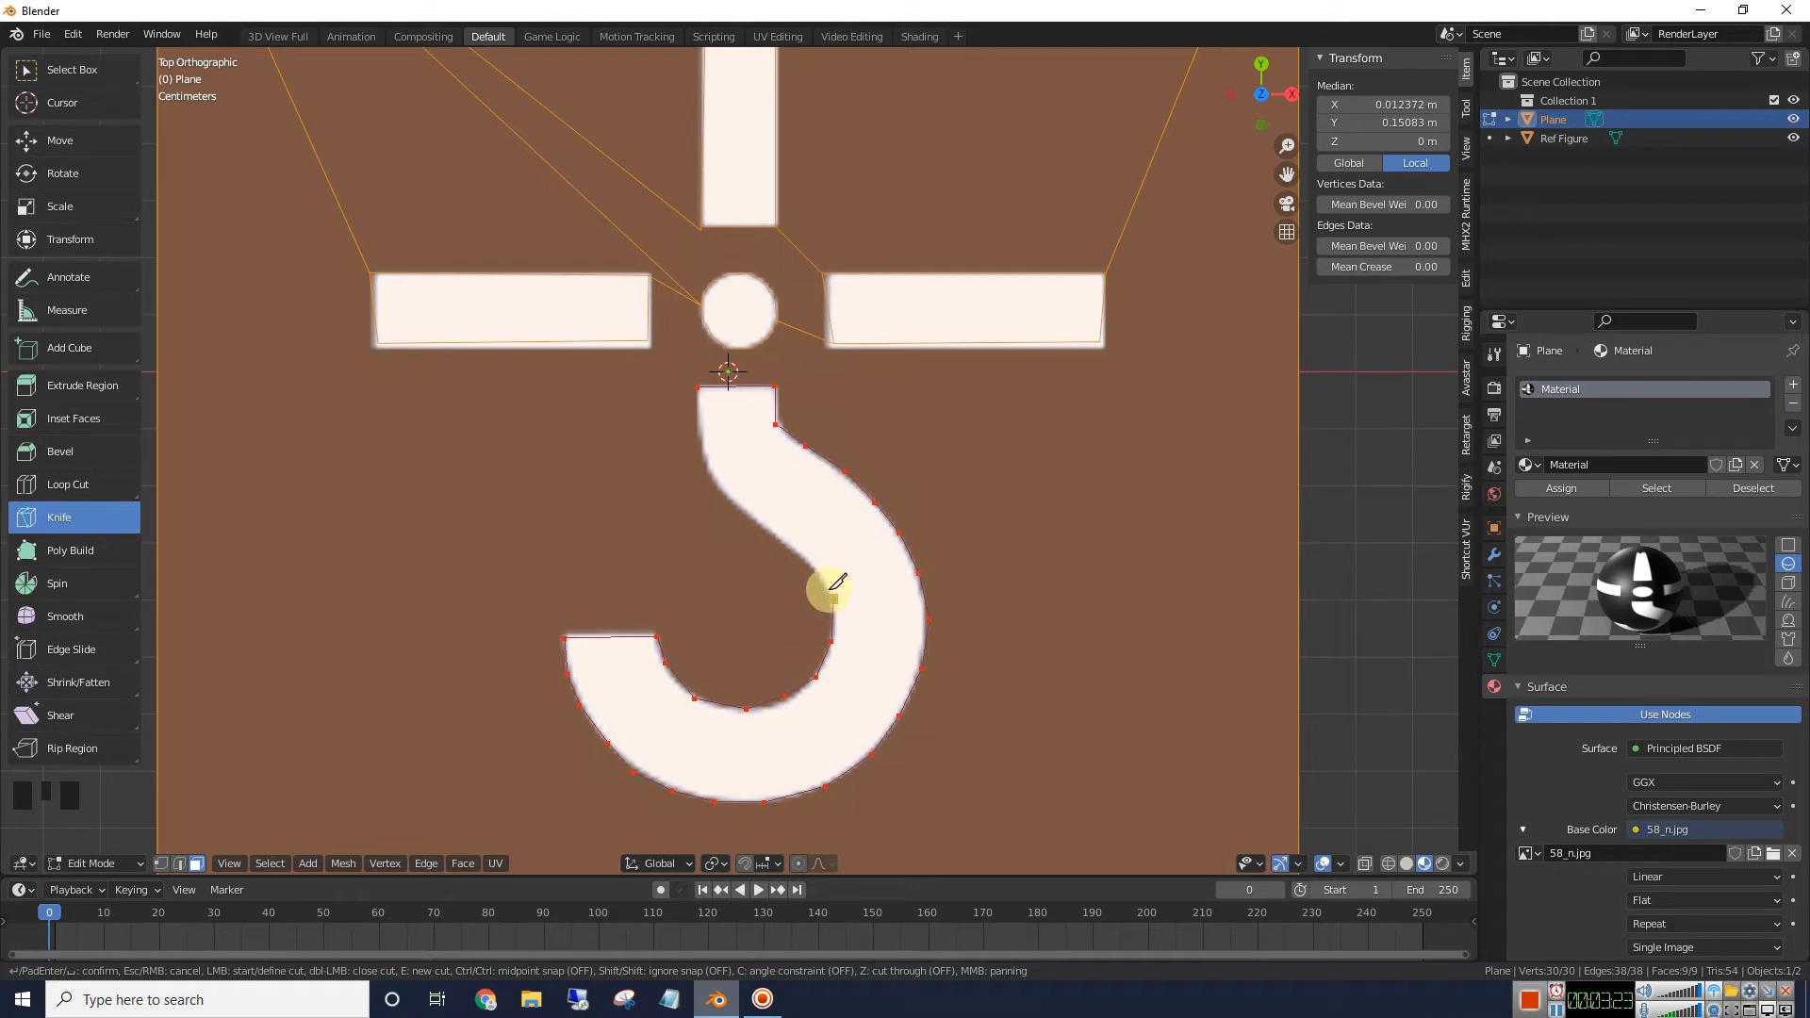
pyautogui.click(833, 599)
pyautogui.click(816, 572)
pyautogui.click(793, 549)
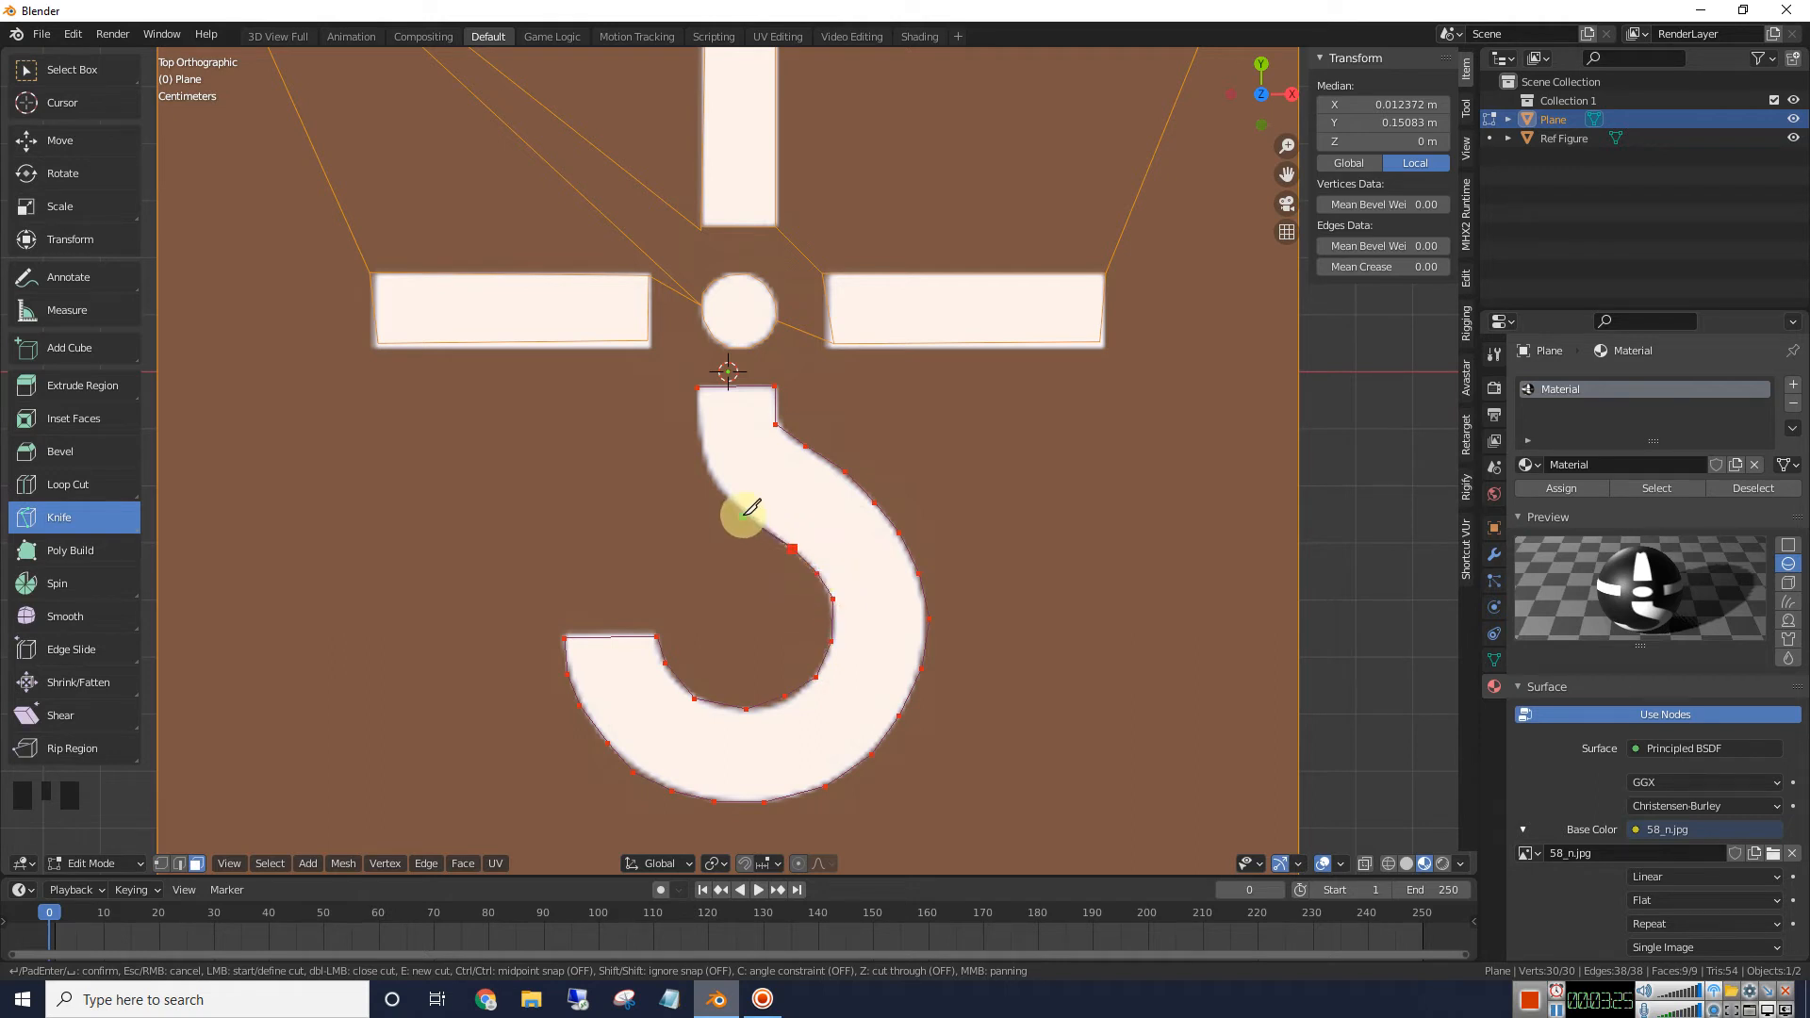
pyautogui.click(719, 489)
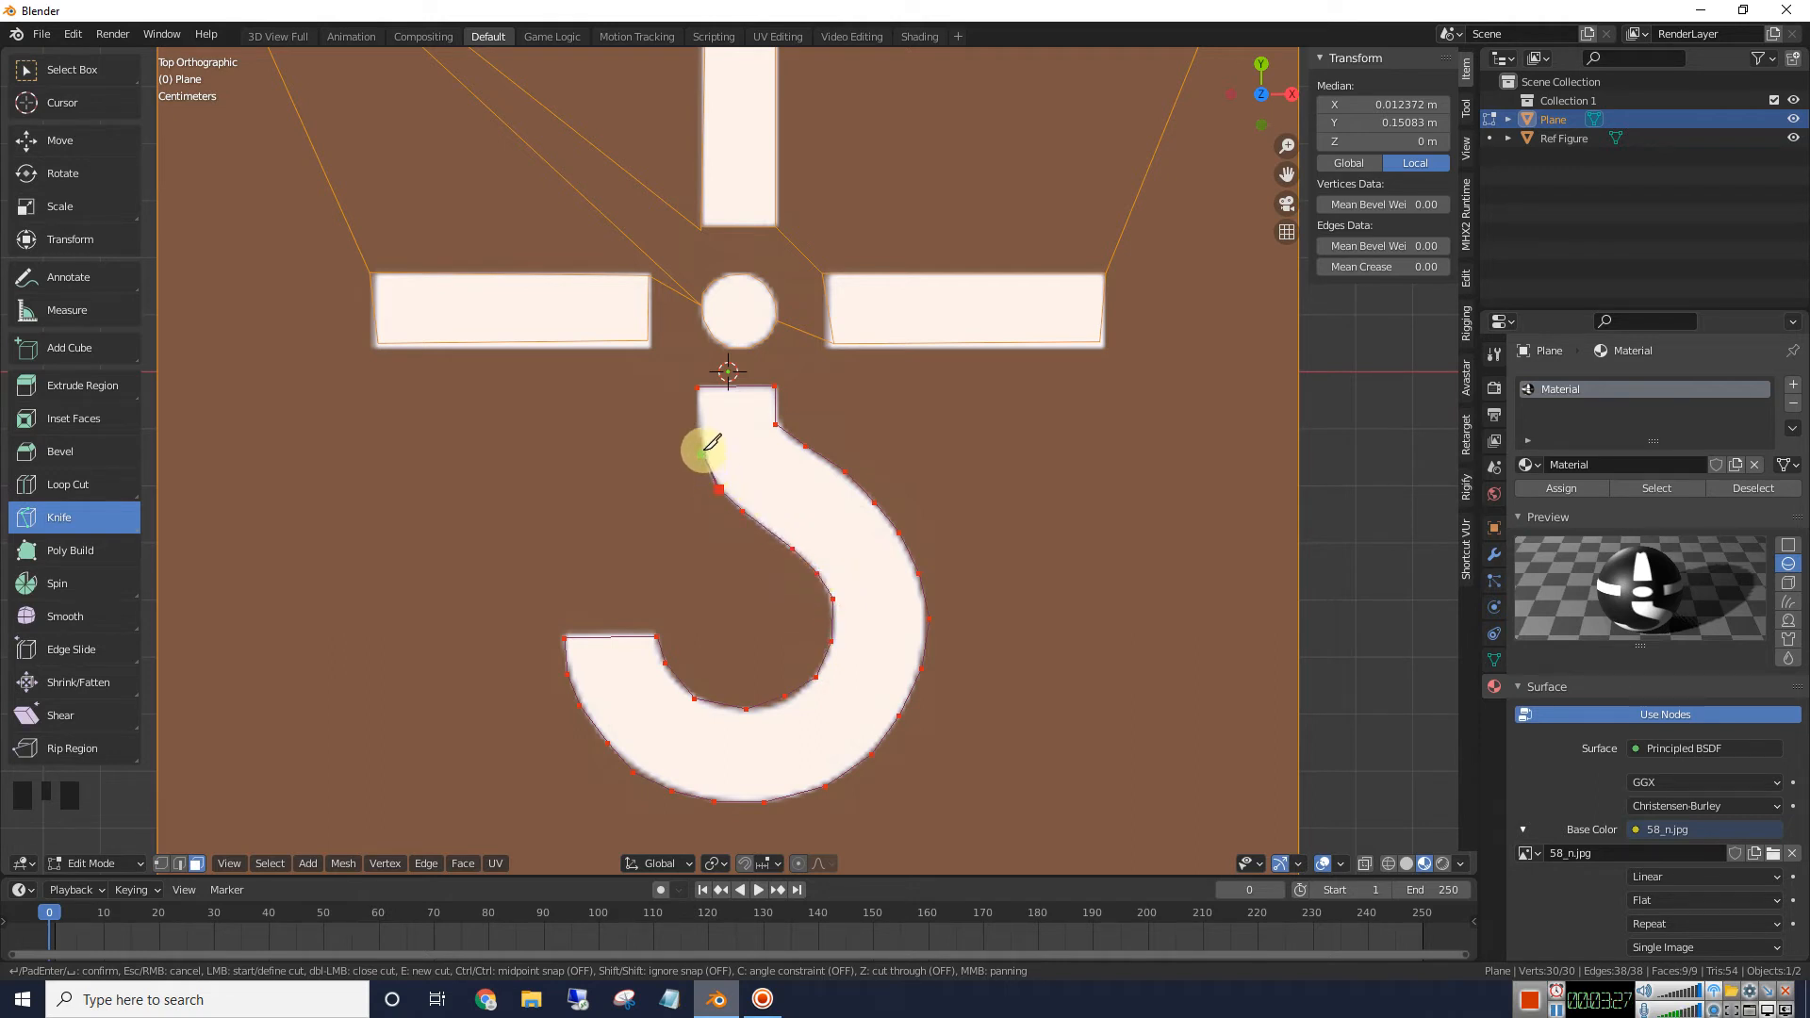
pyautogui.click(703, 451)
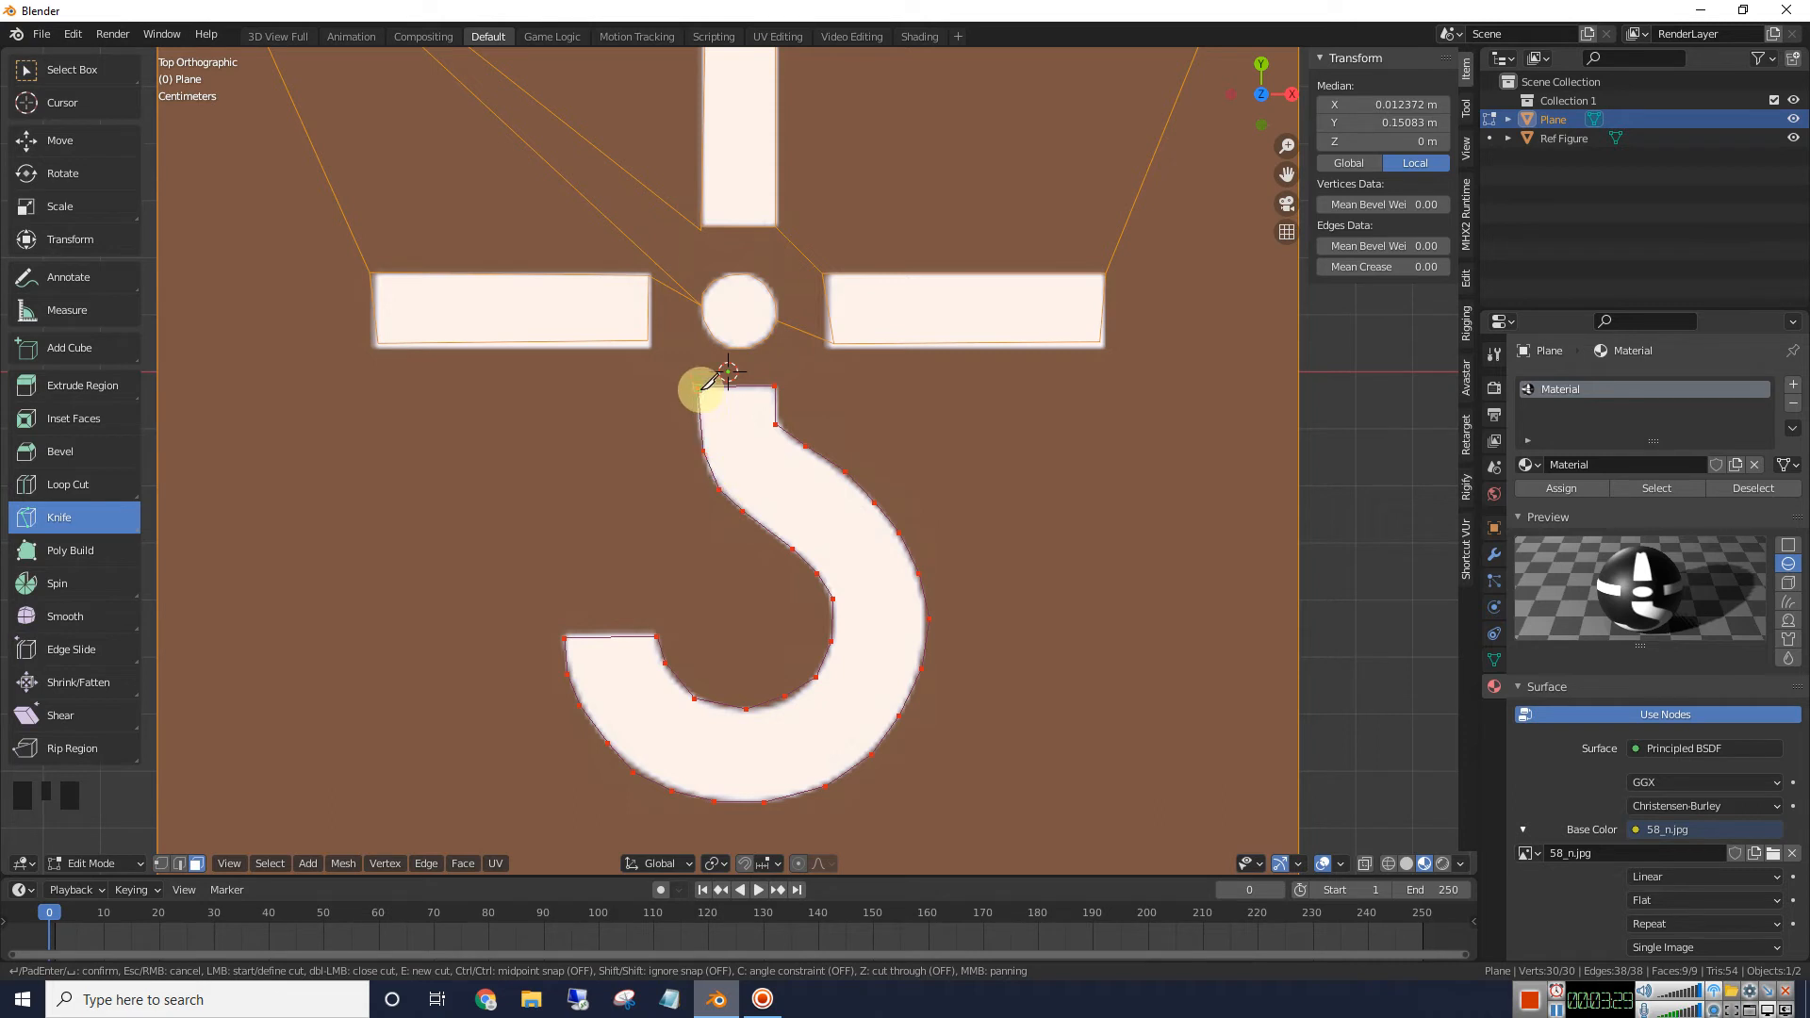
pyautogui.press('Return')
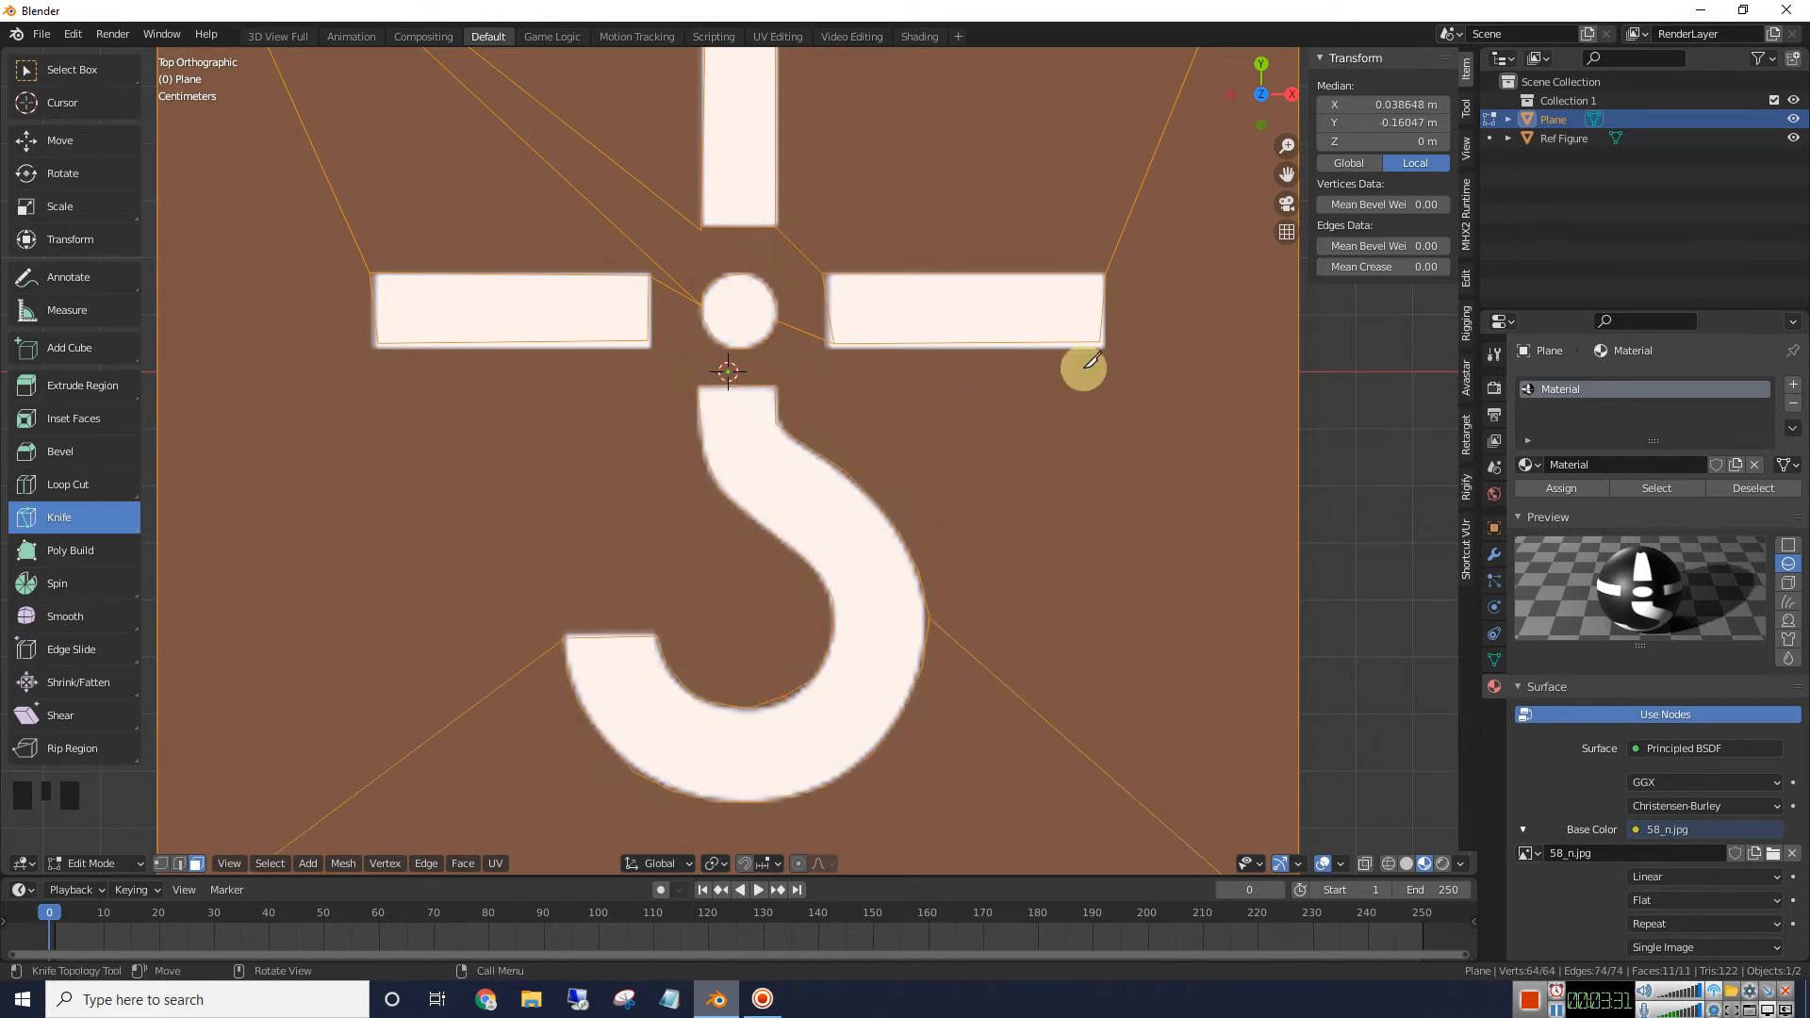
pyautogui.scroll(-3, 1076, 448)
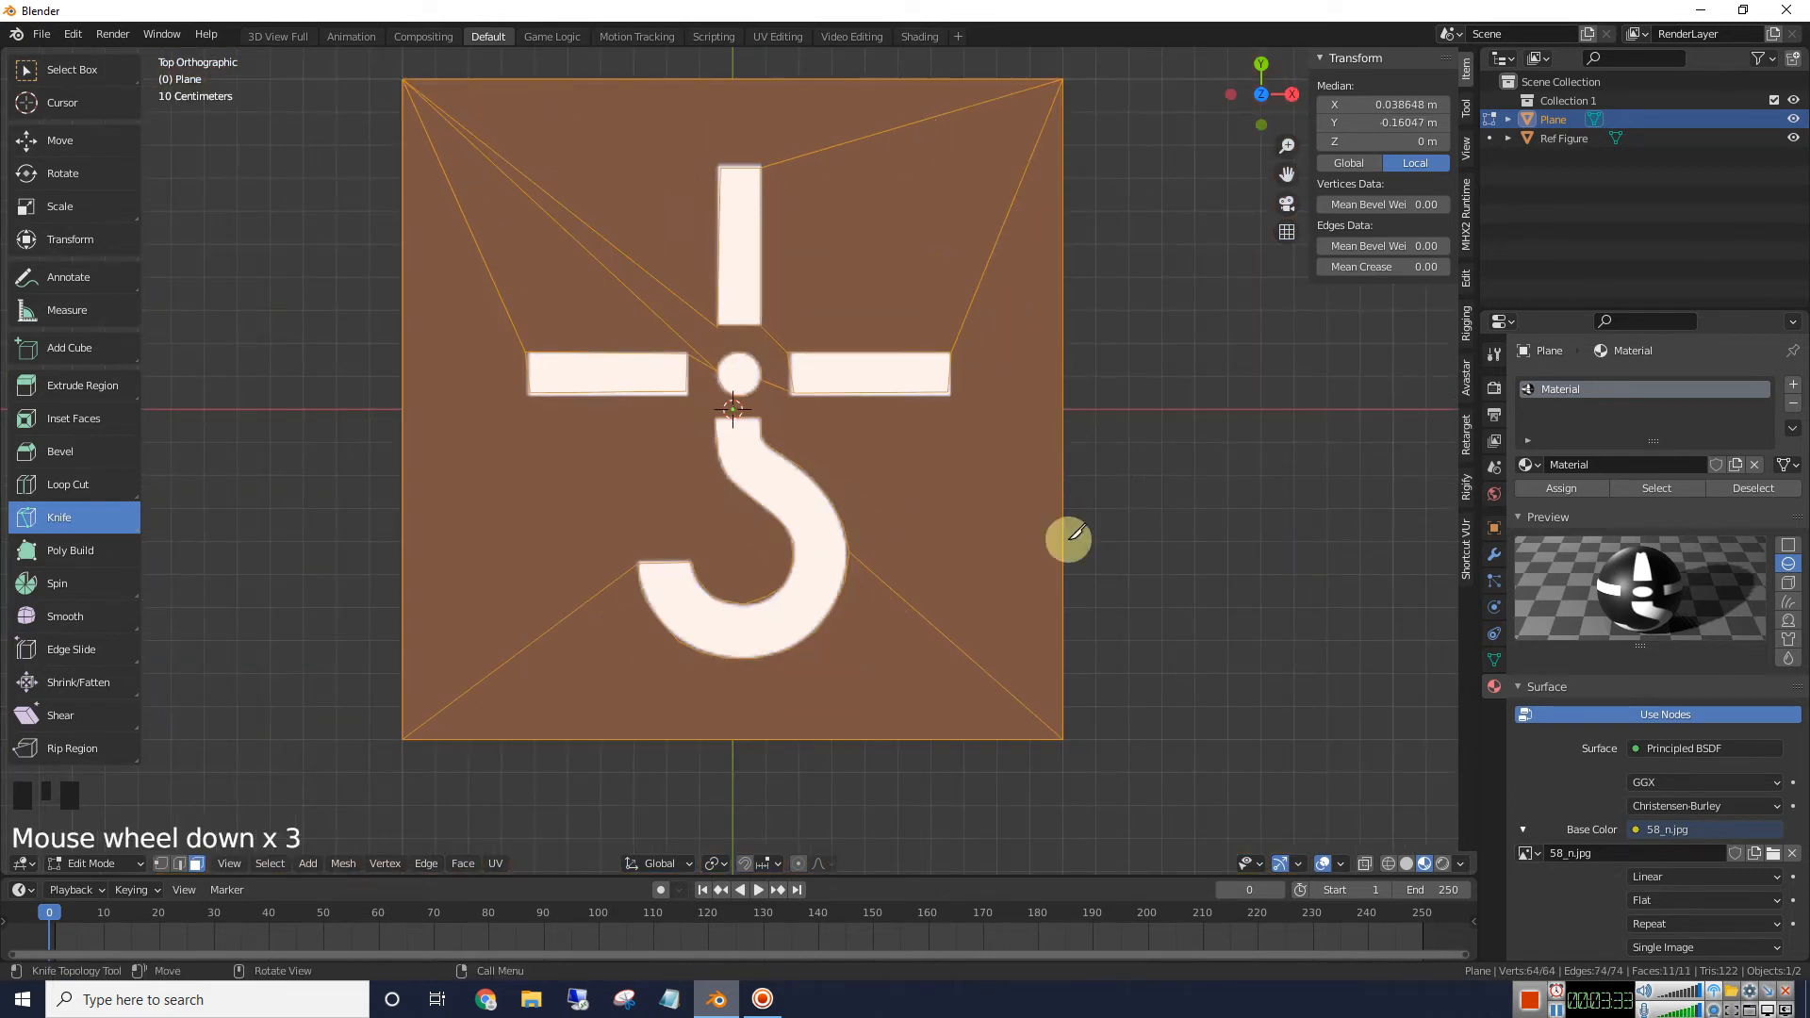
pyautogui.click(71, 75)
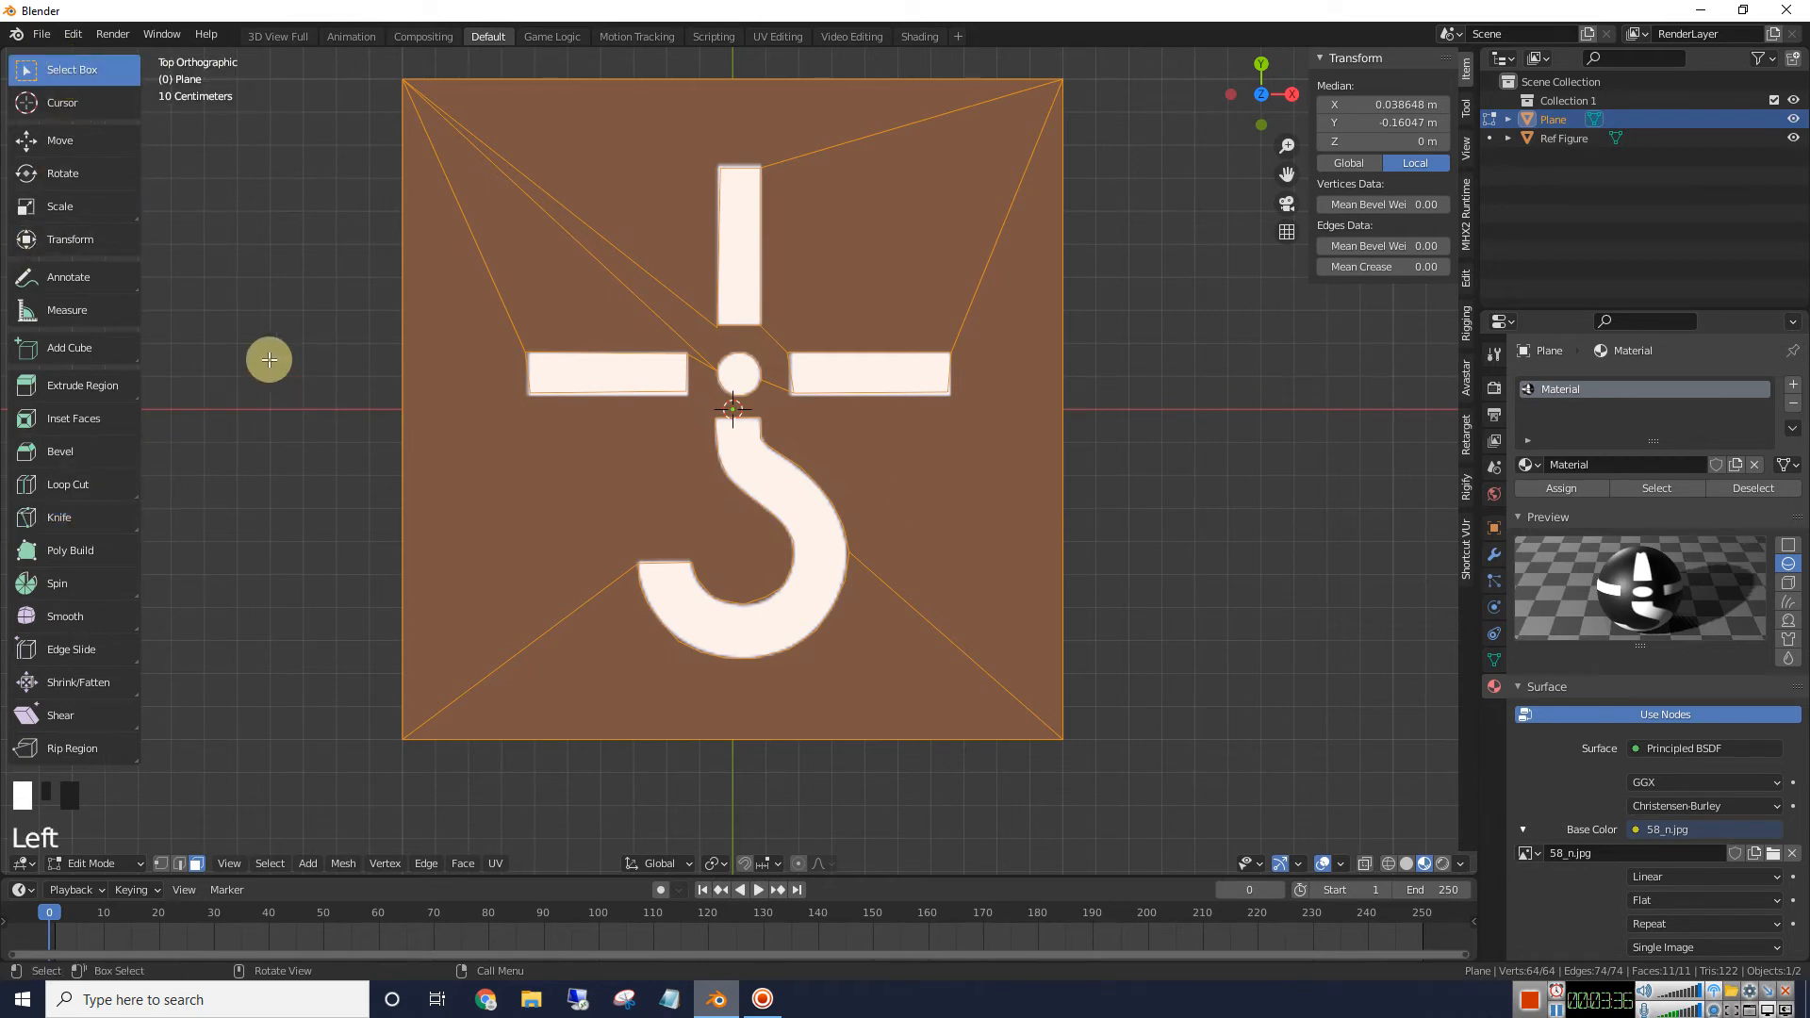
# Examine how the background around the symbol is divided by selecting its faces one at a time
pyautogui.click(509, 493)
pyautogui.click(584, 187)
pyautogui.click(559, 241)
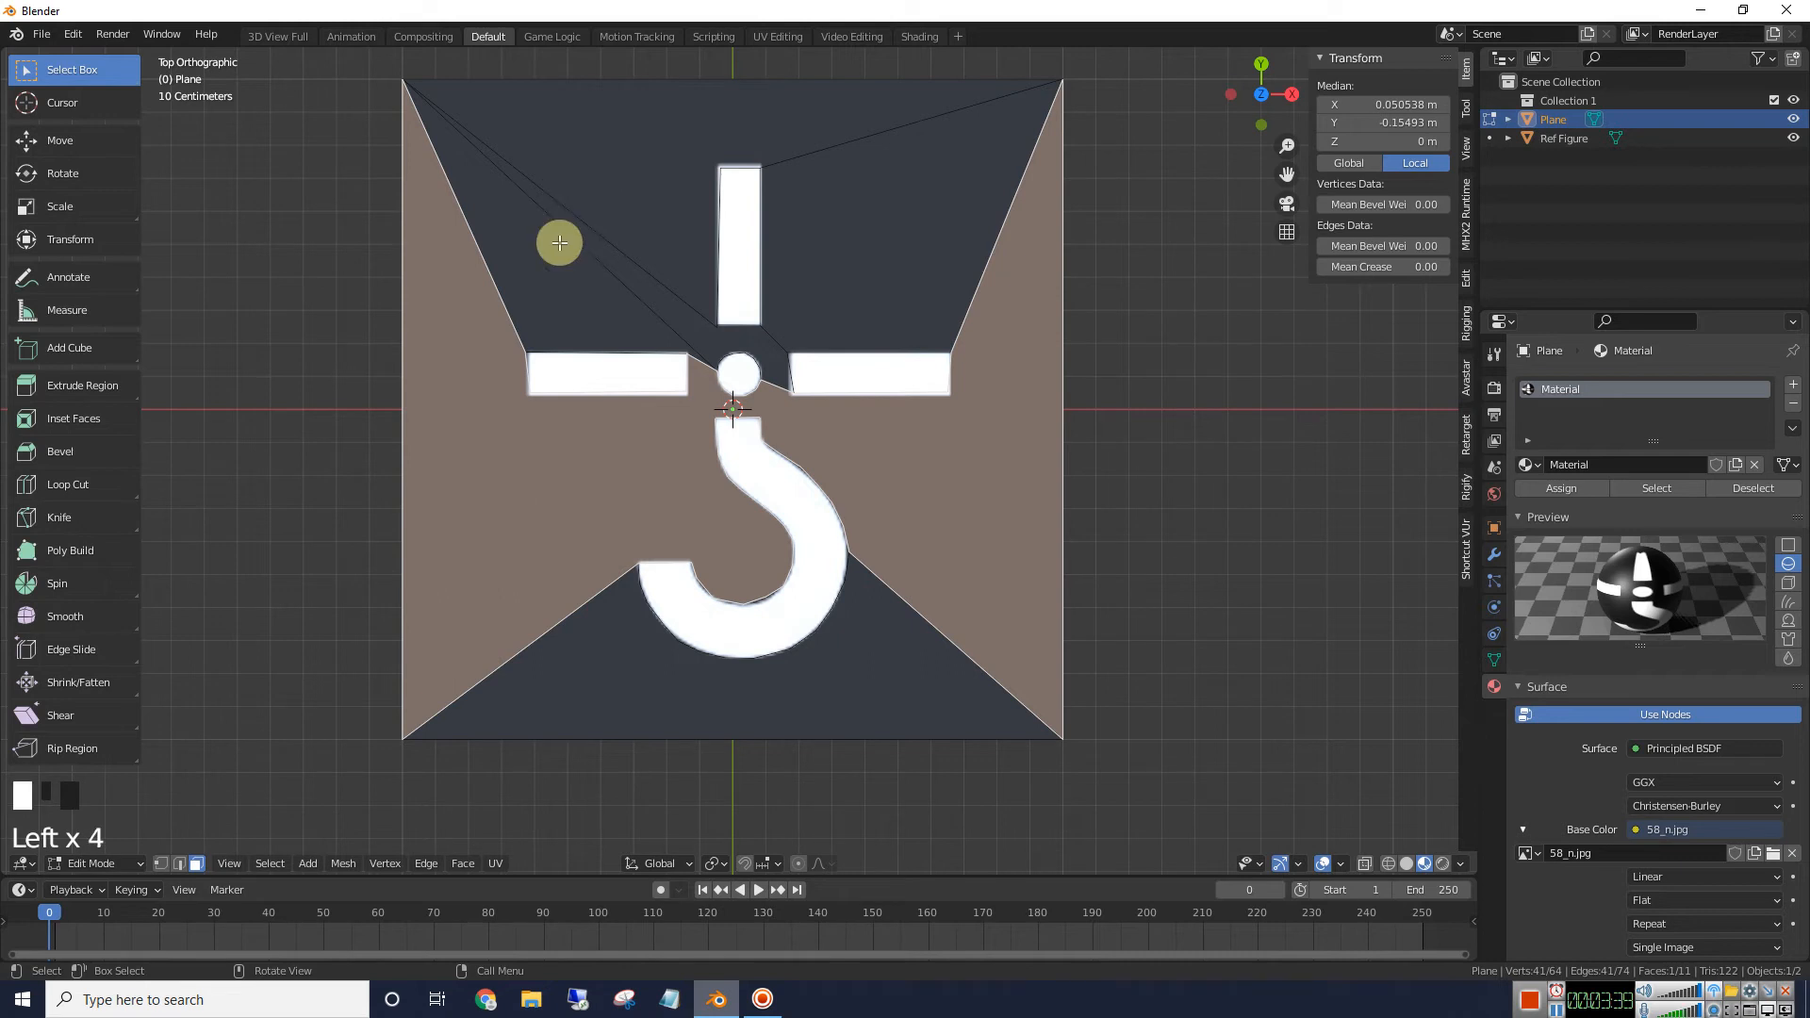
pyautogui.click(606, 163)
pyautogui.click(843, 247)
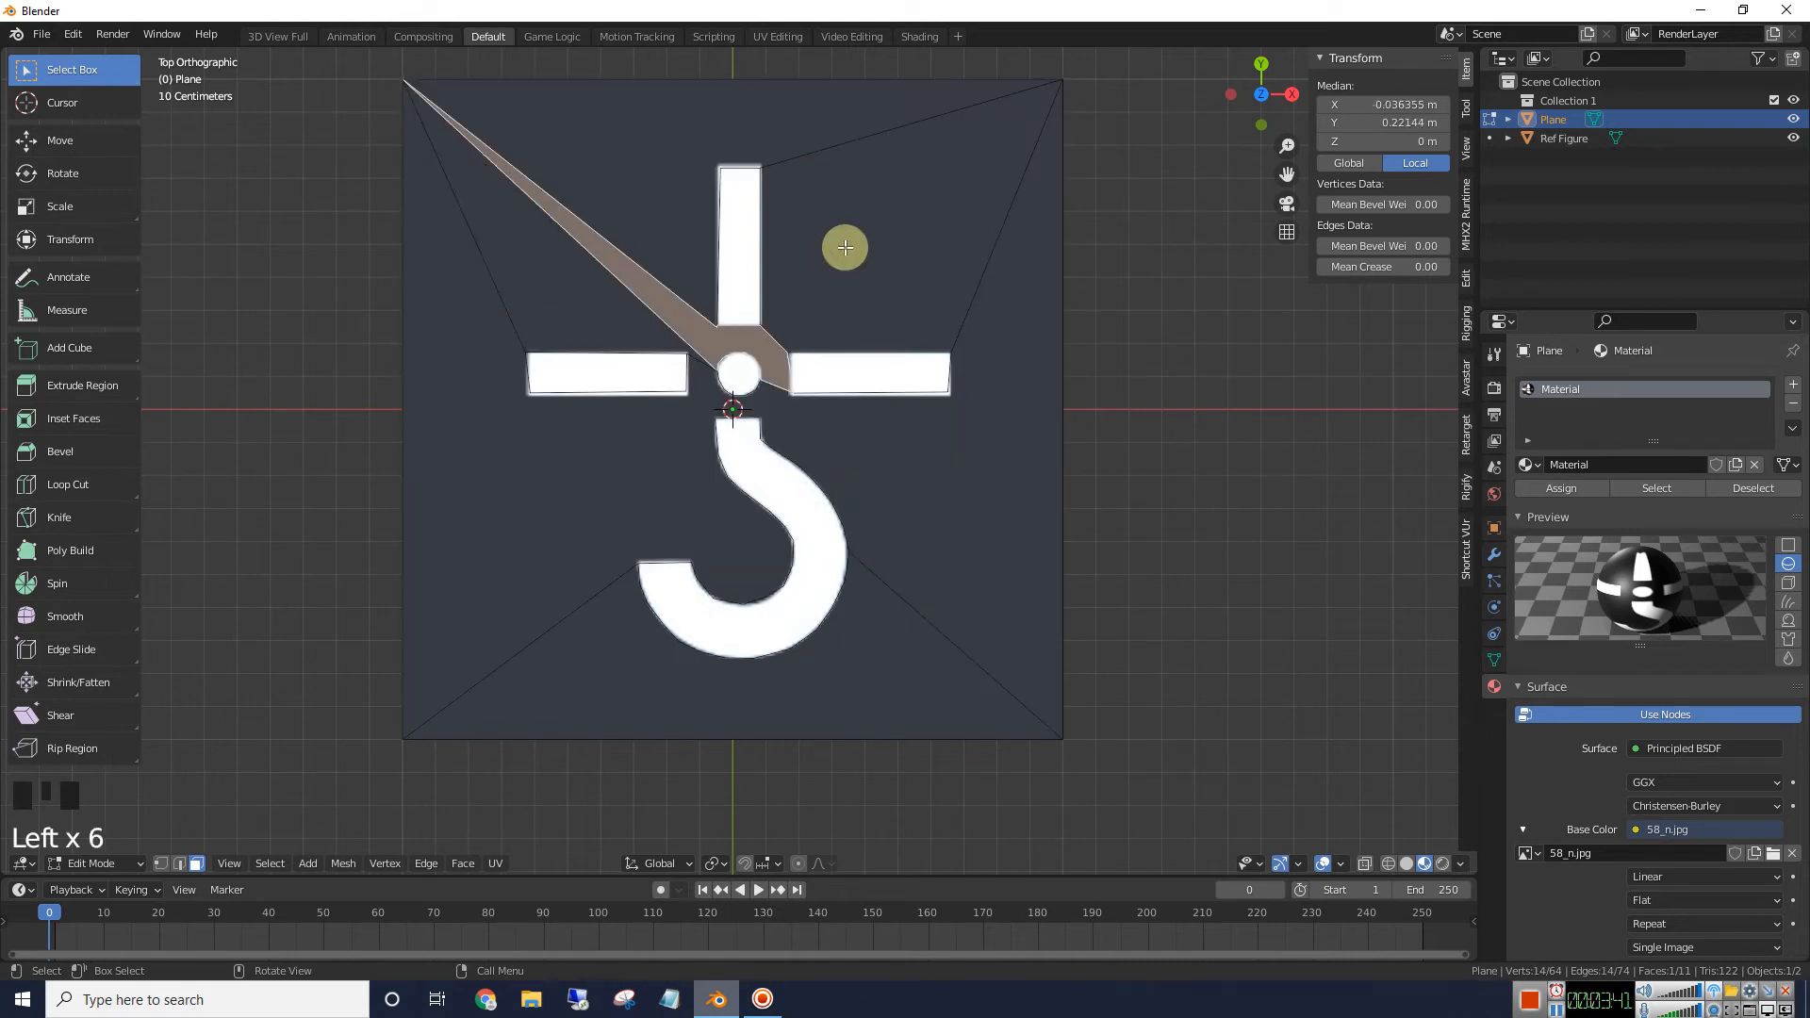
pyautogui.click(1007, 251)
pyautogui.click(1039, 413)
# Delete the background face below the hook and the large background face flanking the symbol
pyautogui.click(871, 666)
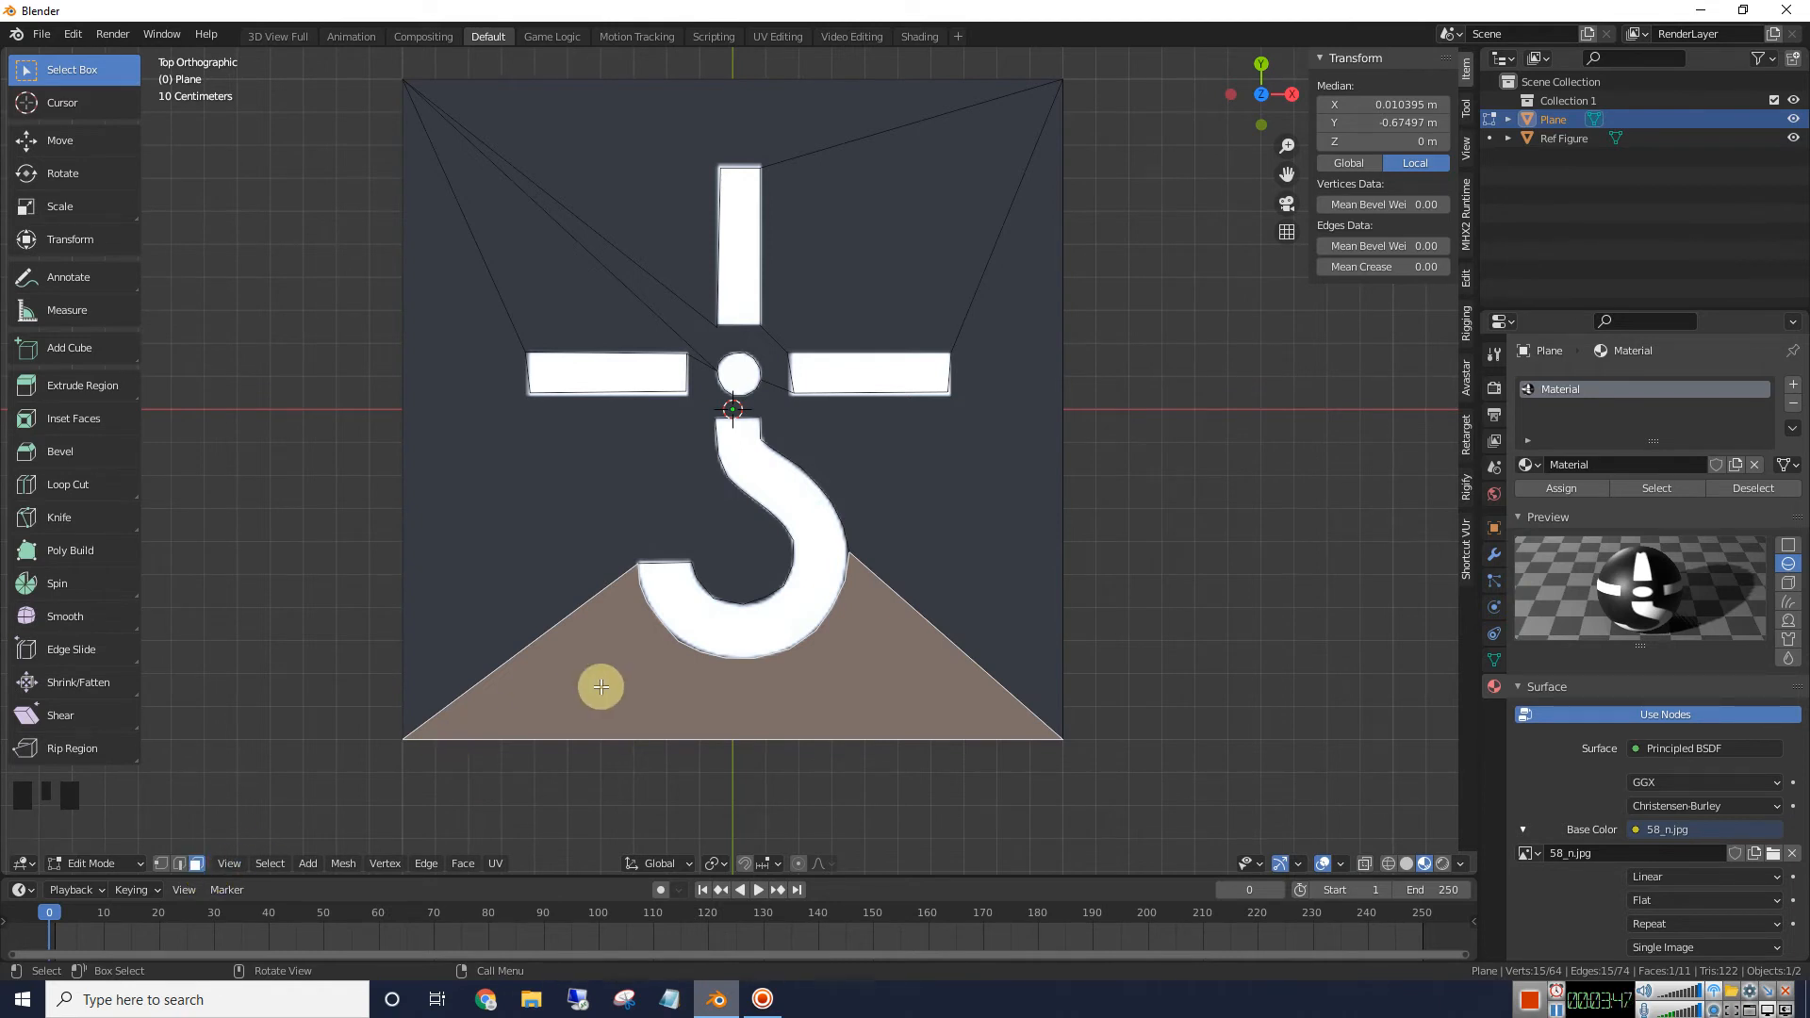
pyautogui.press('x')
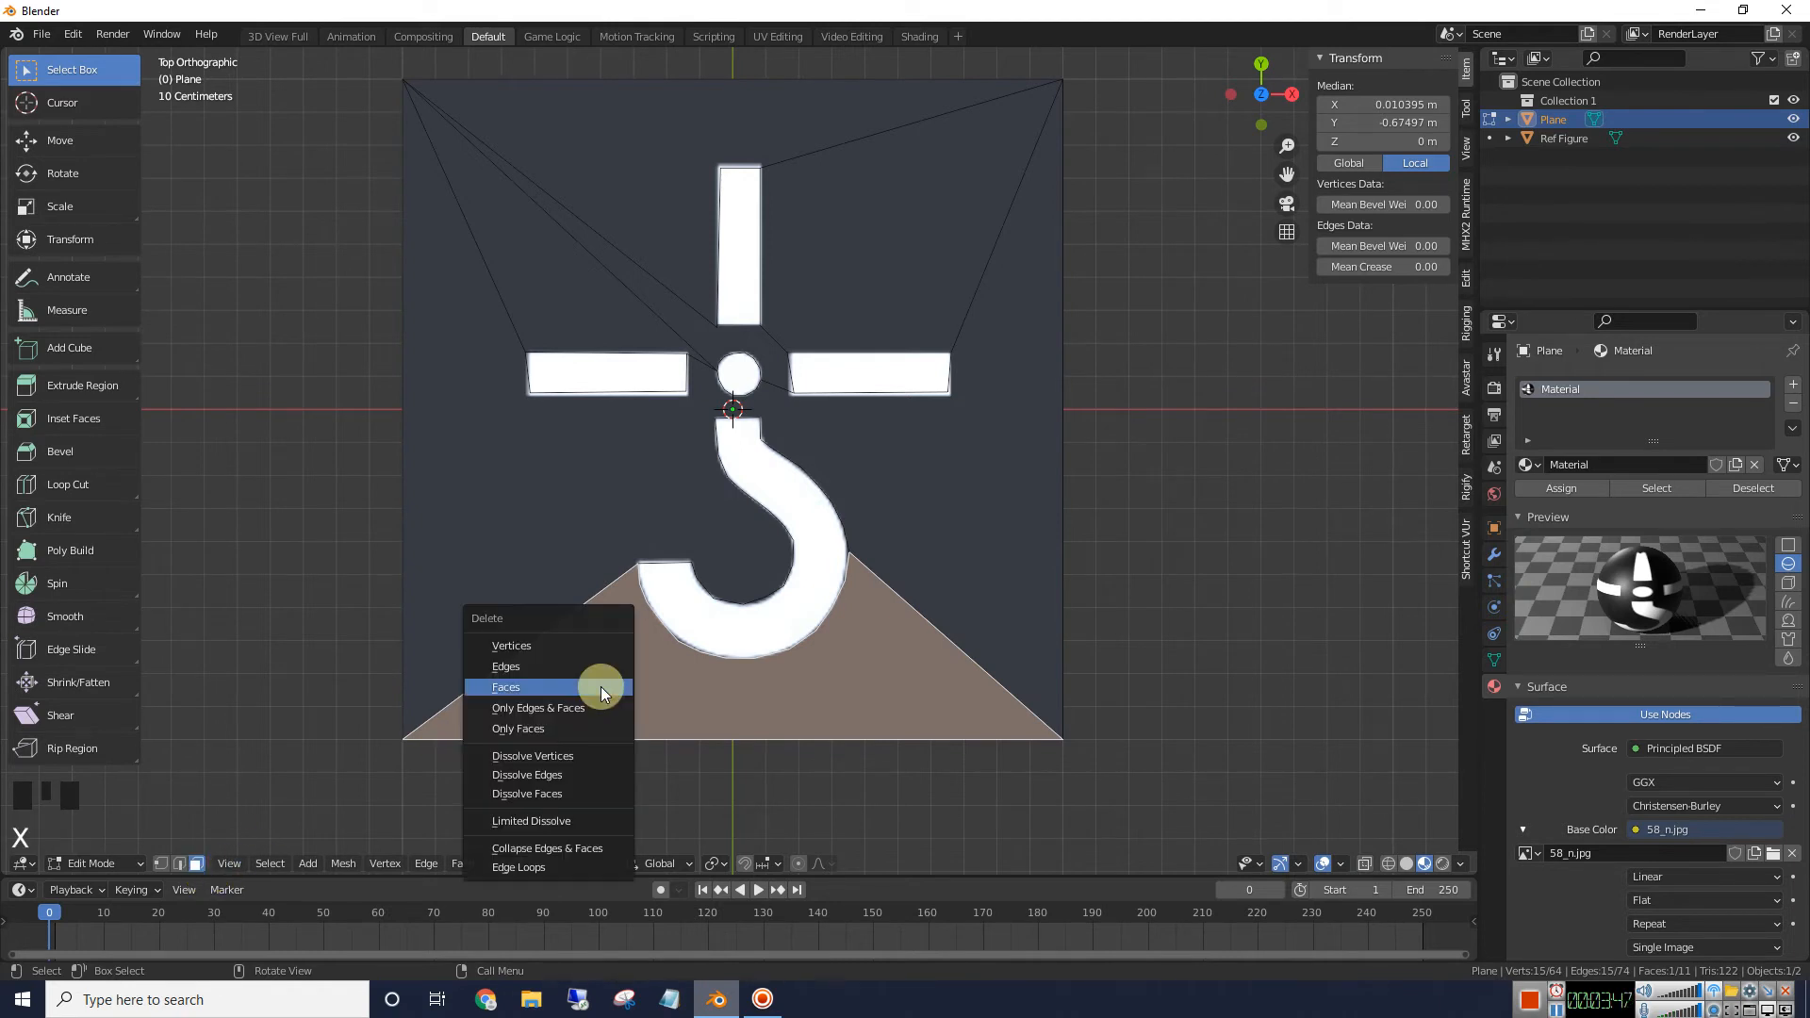
pyautogui.click(539, 684)
pyautogui.click(521, 554)
pyautogui.press('x')
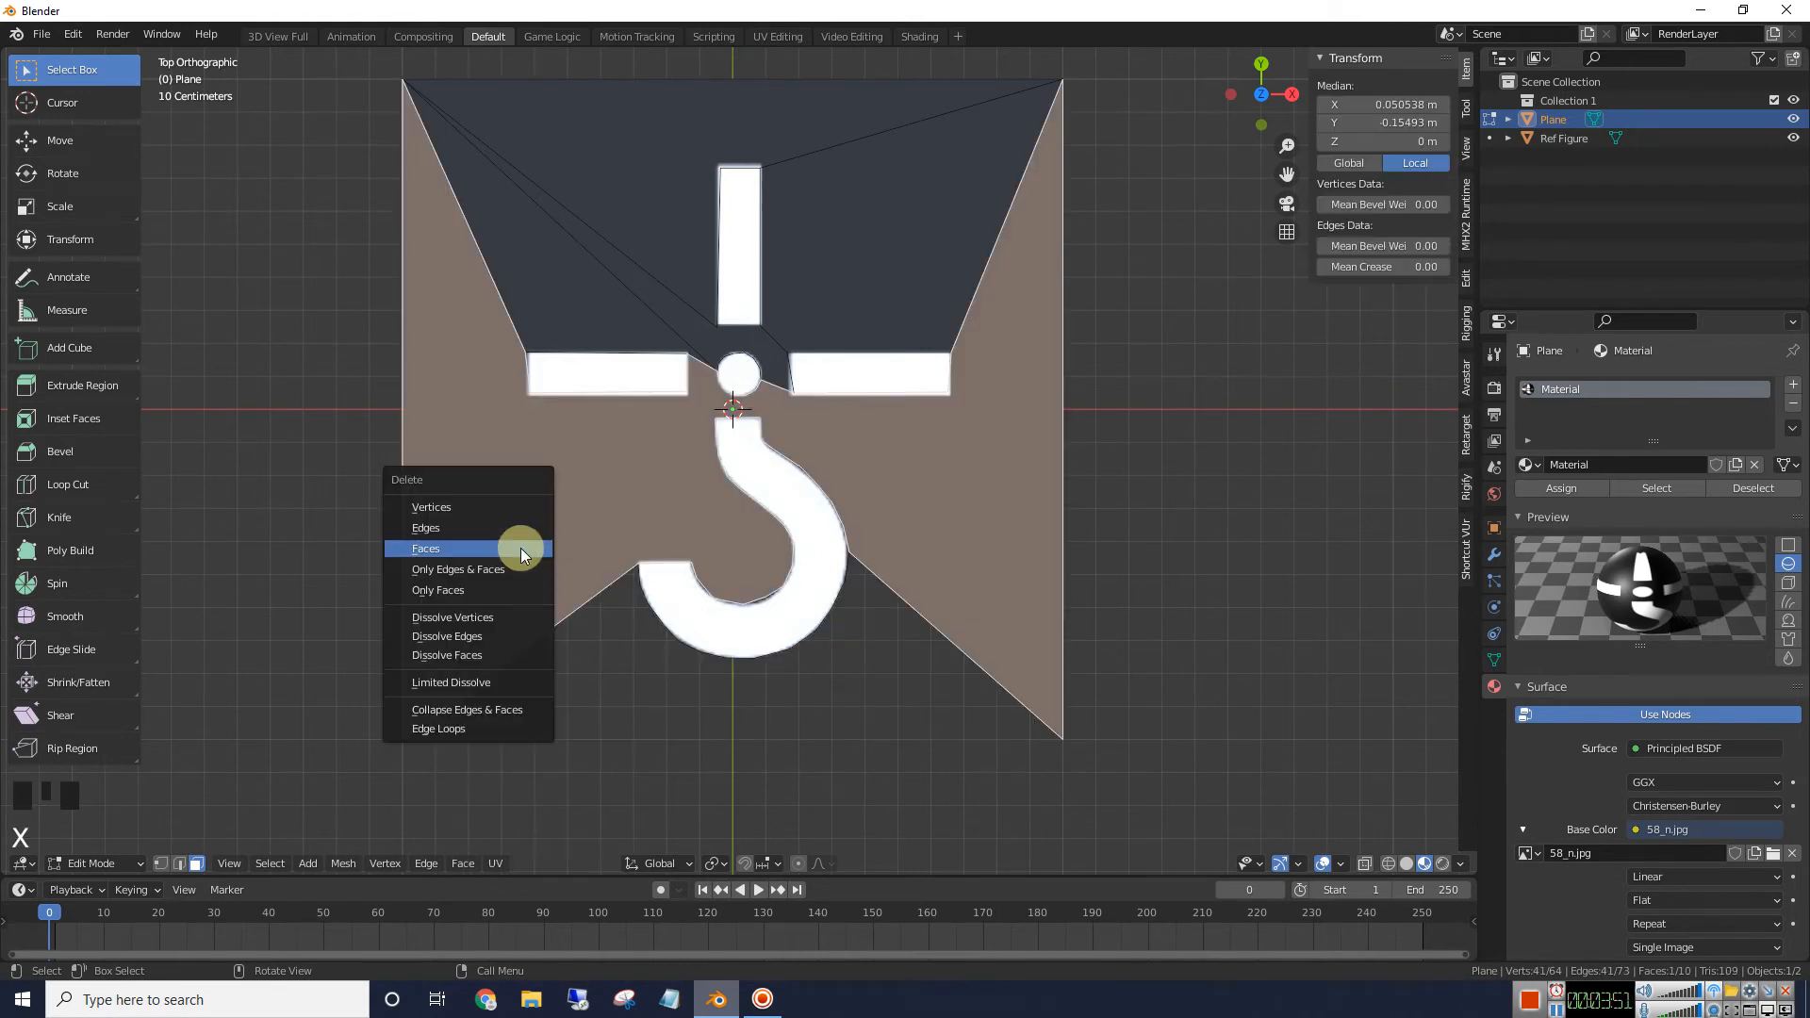
pyautogui.click(521, 551)
# Delete the two narrow background faces that run from the plane's upper -X corner toward the dot
pyautogui.click(605, 315)
pyautogui.press('x')
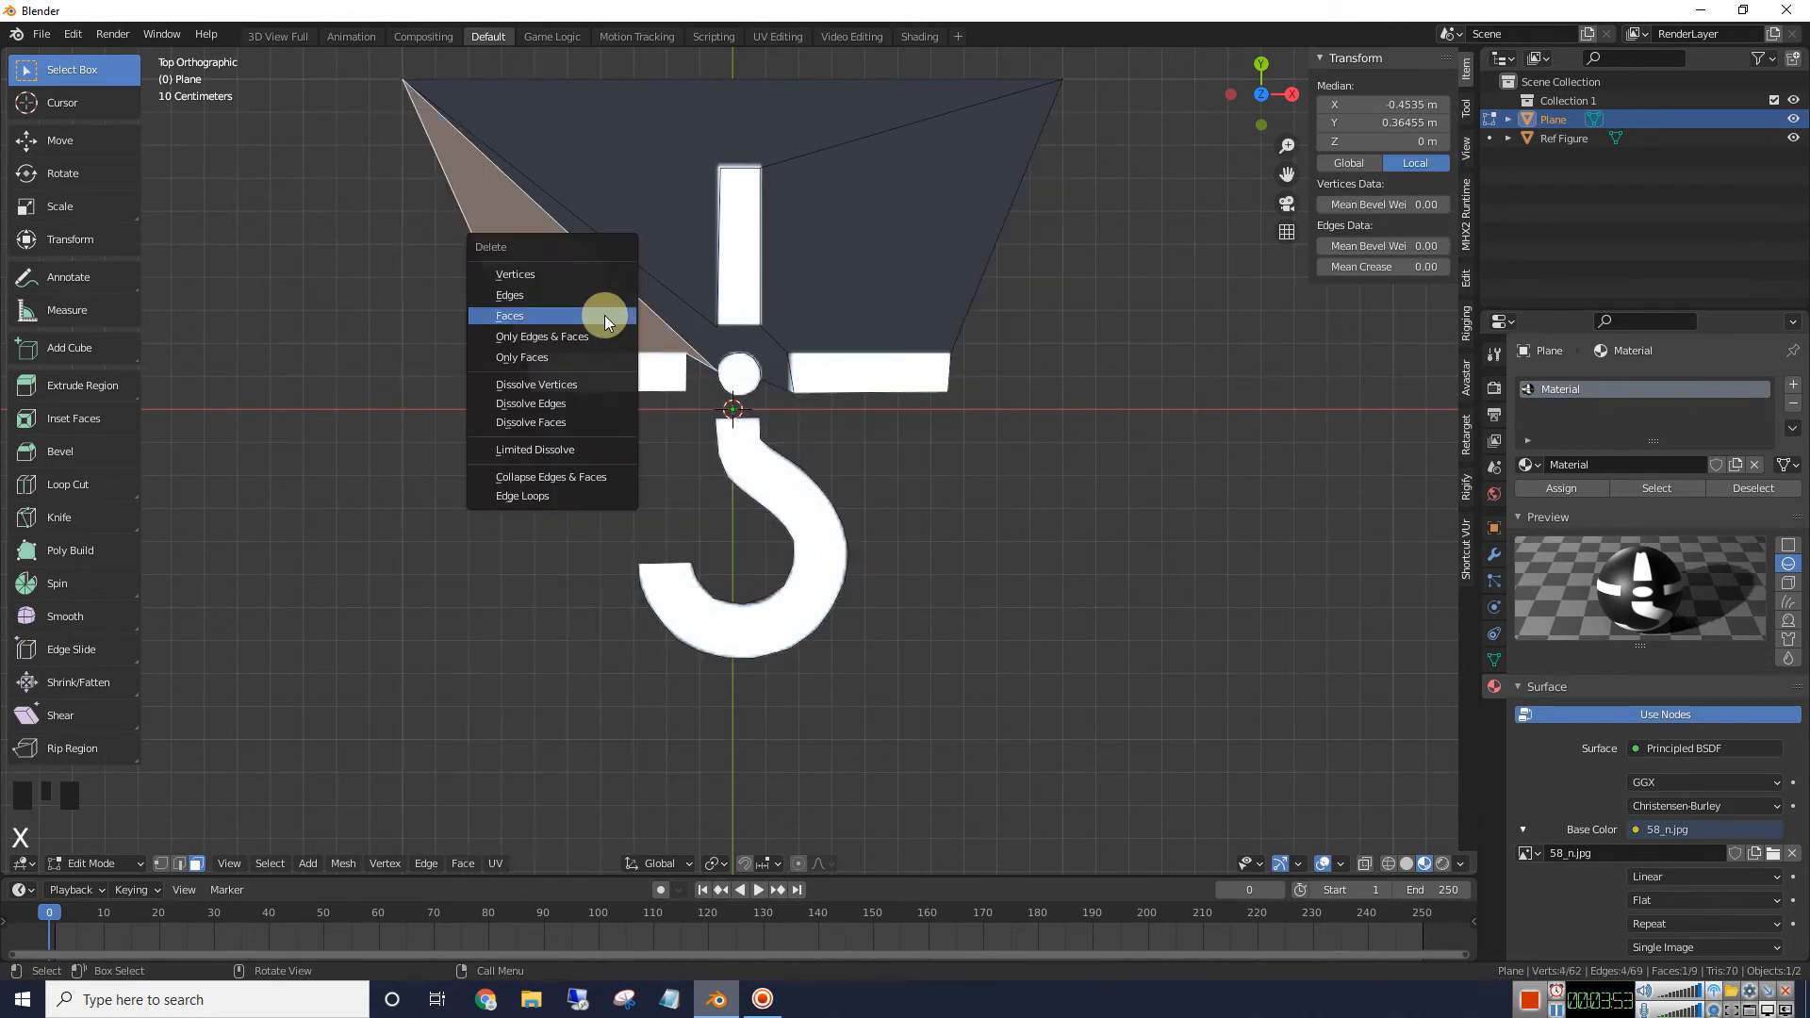
pyautogui.click(606, 314)
pyautogui.click(633, 287)
pyautogui.press('x')
pyautogui.click(638, 289)
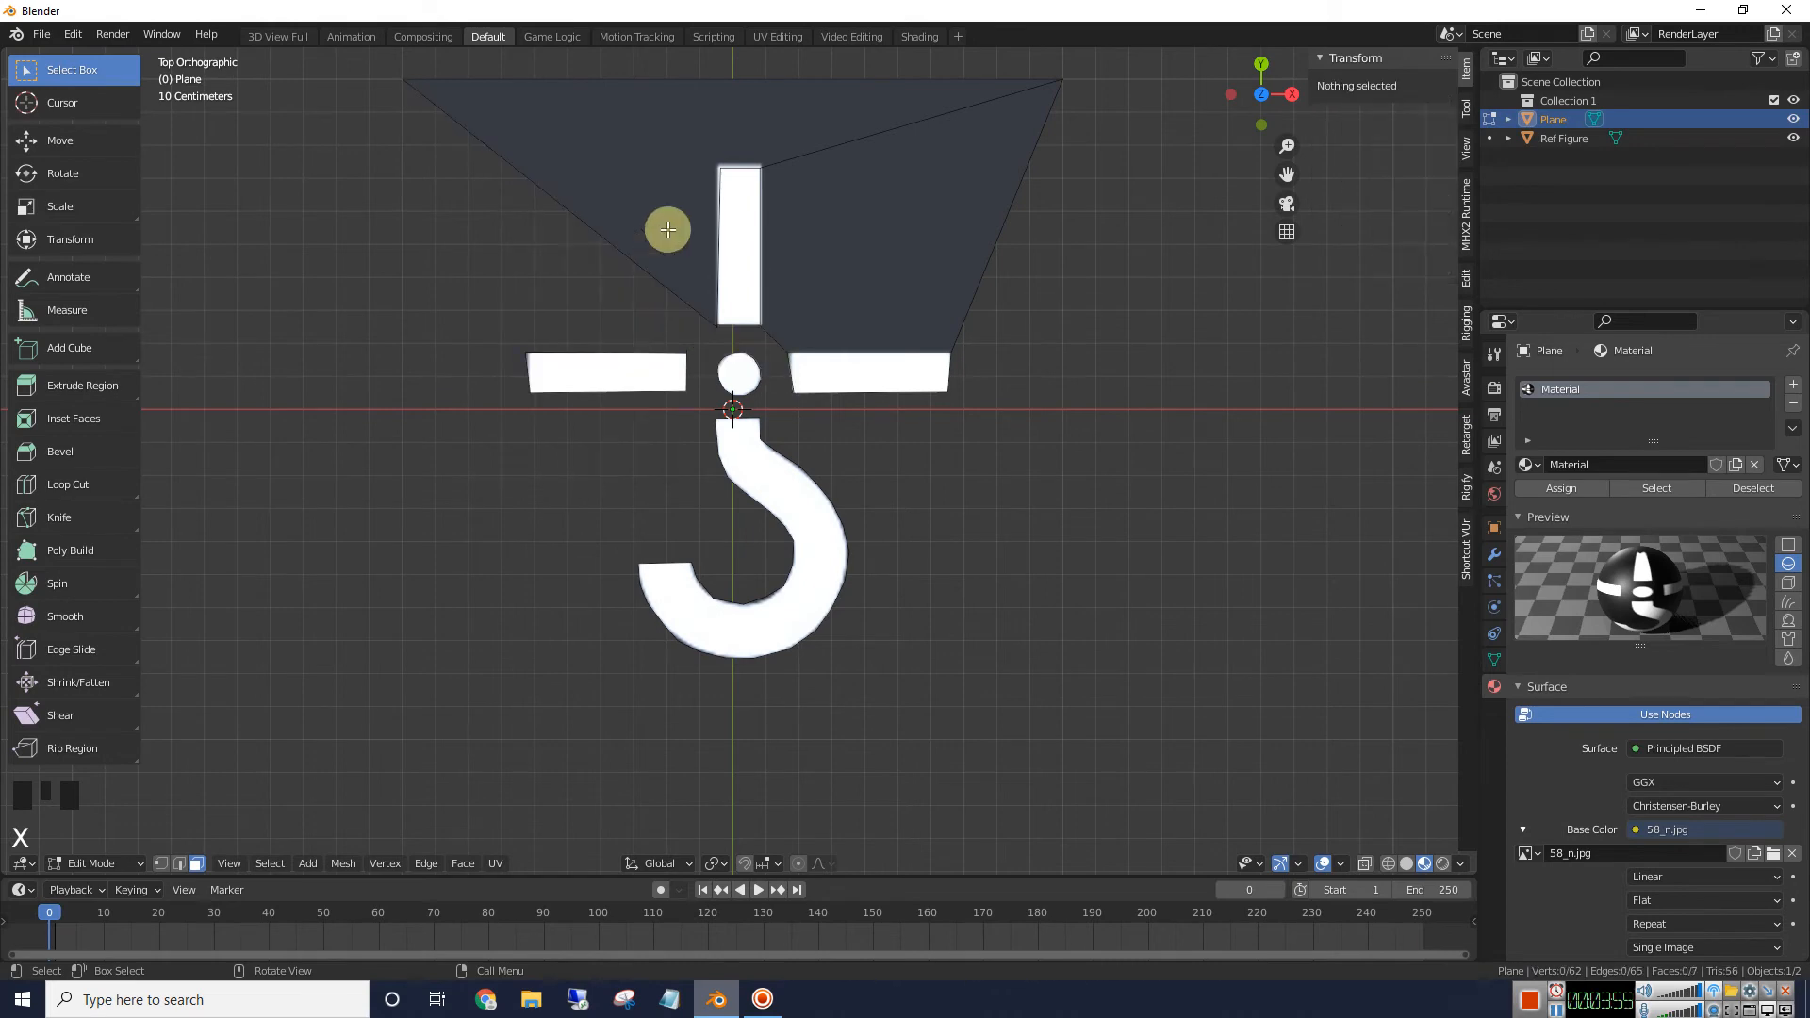
# Delete the last two background faces on either side of the vertical bar, leaving only the symbol shapes
pyautogui.click(667, 222)
pyautogui.press('x')
pyautogui.click(666, 230)
pyautogui.click(857, 233)
pyautogui.press('x')
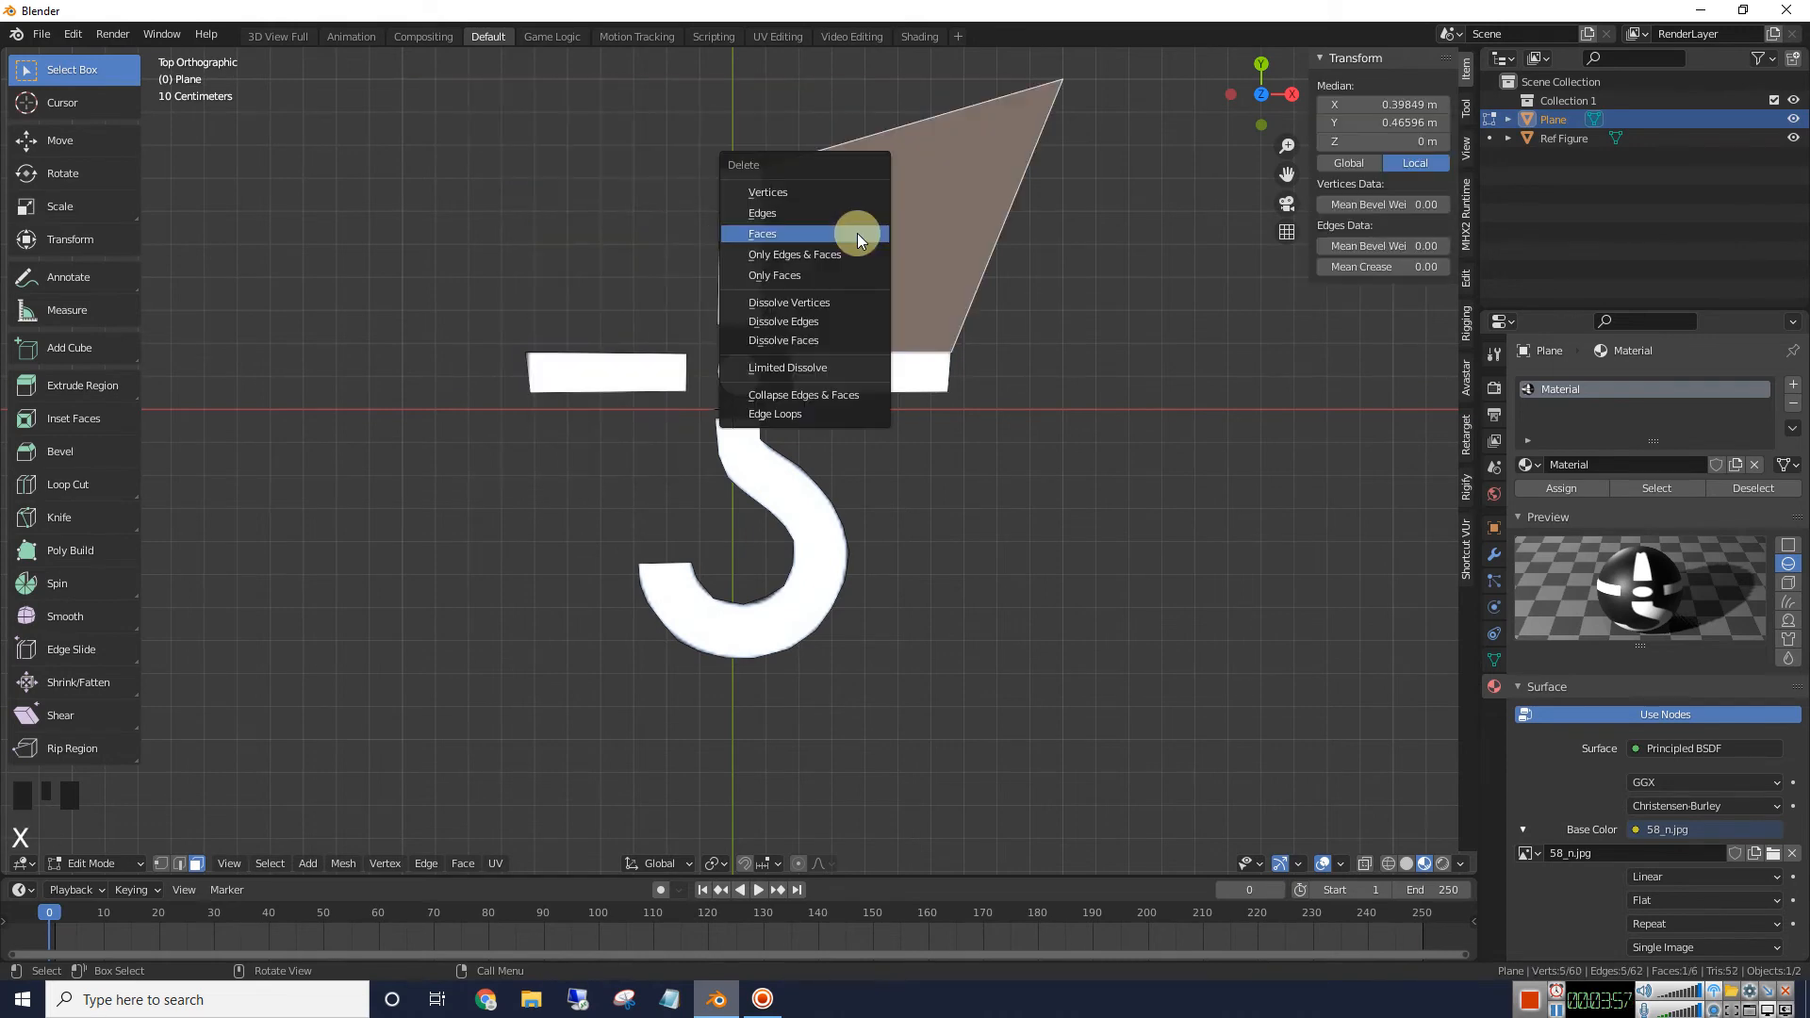
pyautogui.click(857, 230)
# Return to Object Mode and add a Solidify modifier with a thickness of 0.1 m to the symbol
pyautogui.scroll(-2, 972, 453)
pyautogui.moveTo(970, 477); pyautogui.dragTo(995, 379, button='middle')
pyautogui.scroll(3, 958, 435)
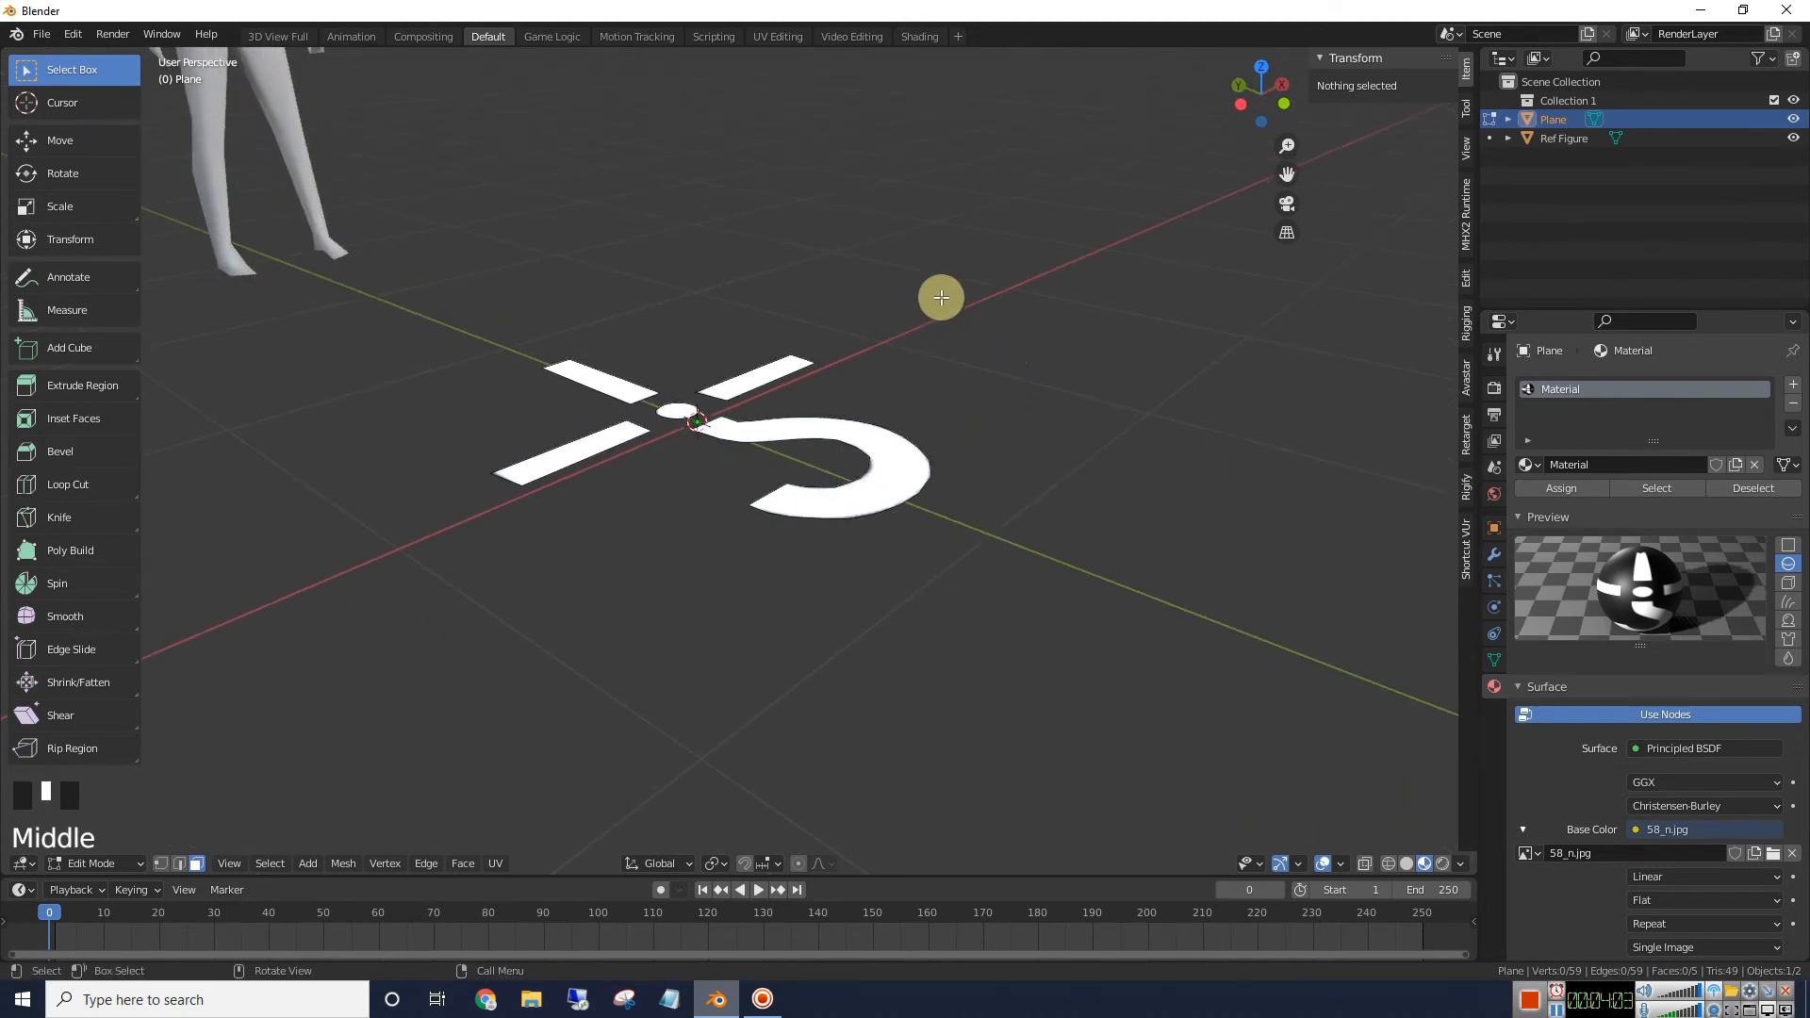
pyautogui.moveTo(991, 410); pyautogui.dragTo(978, 421, button='middle')
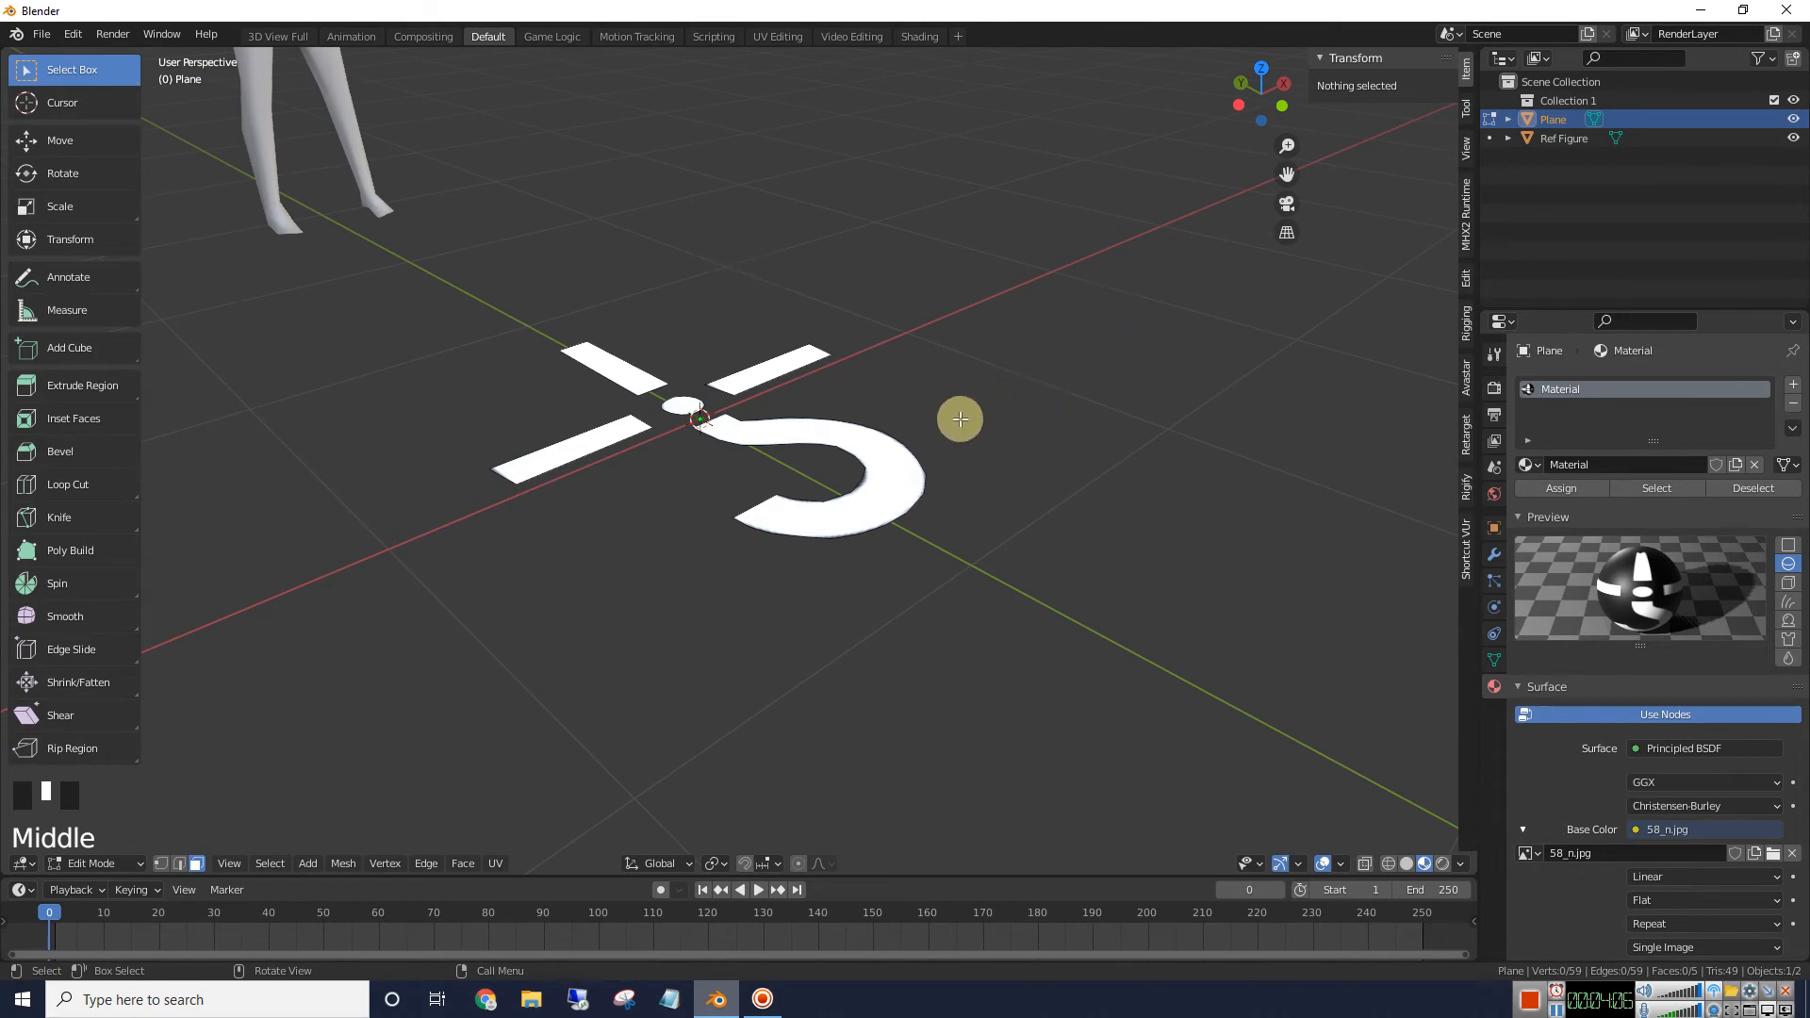
pyautogui.press('Tab')
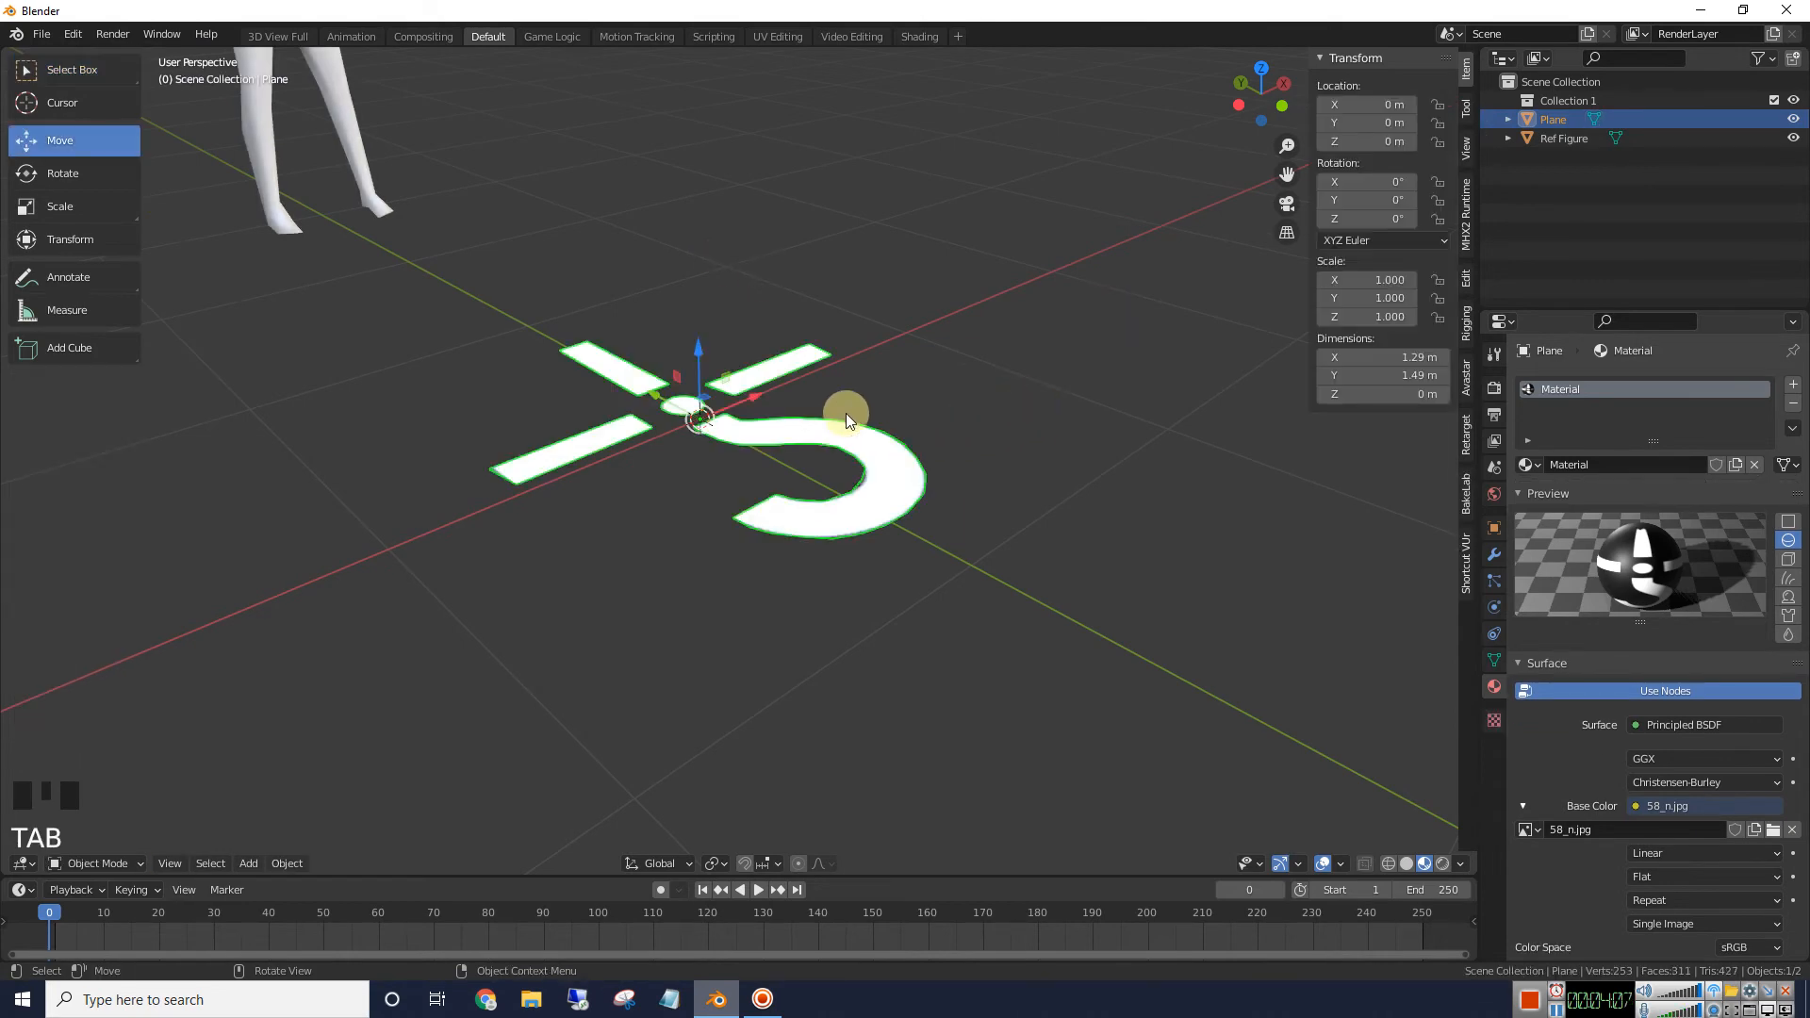
pyautogui.click(1496, 552)
pyautogui.click(1573, 387)
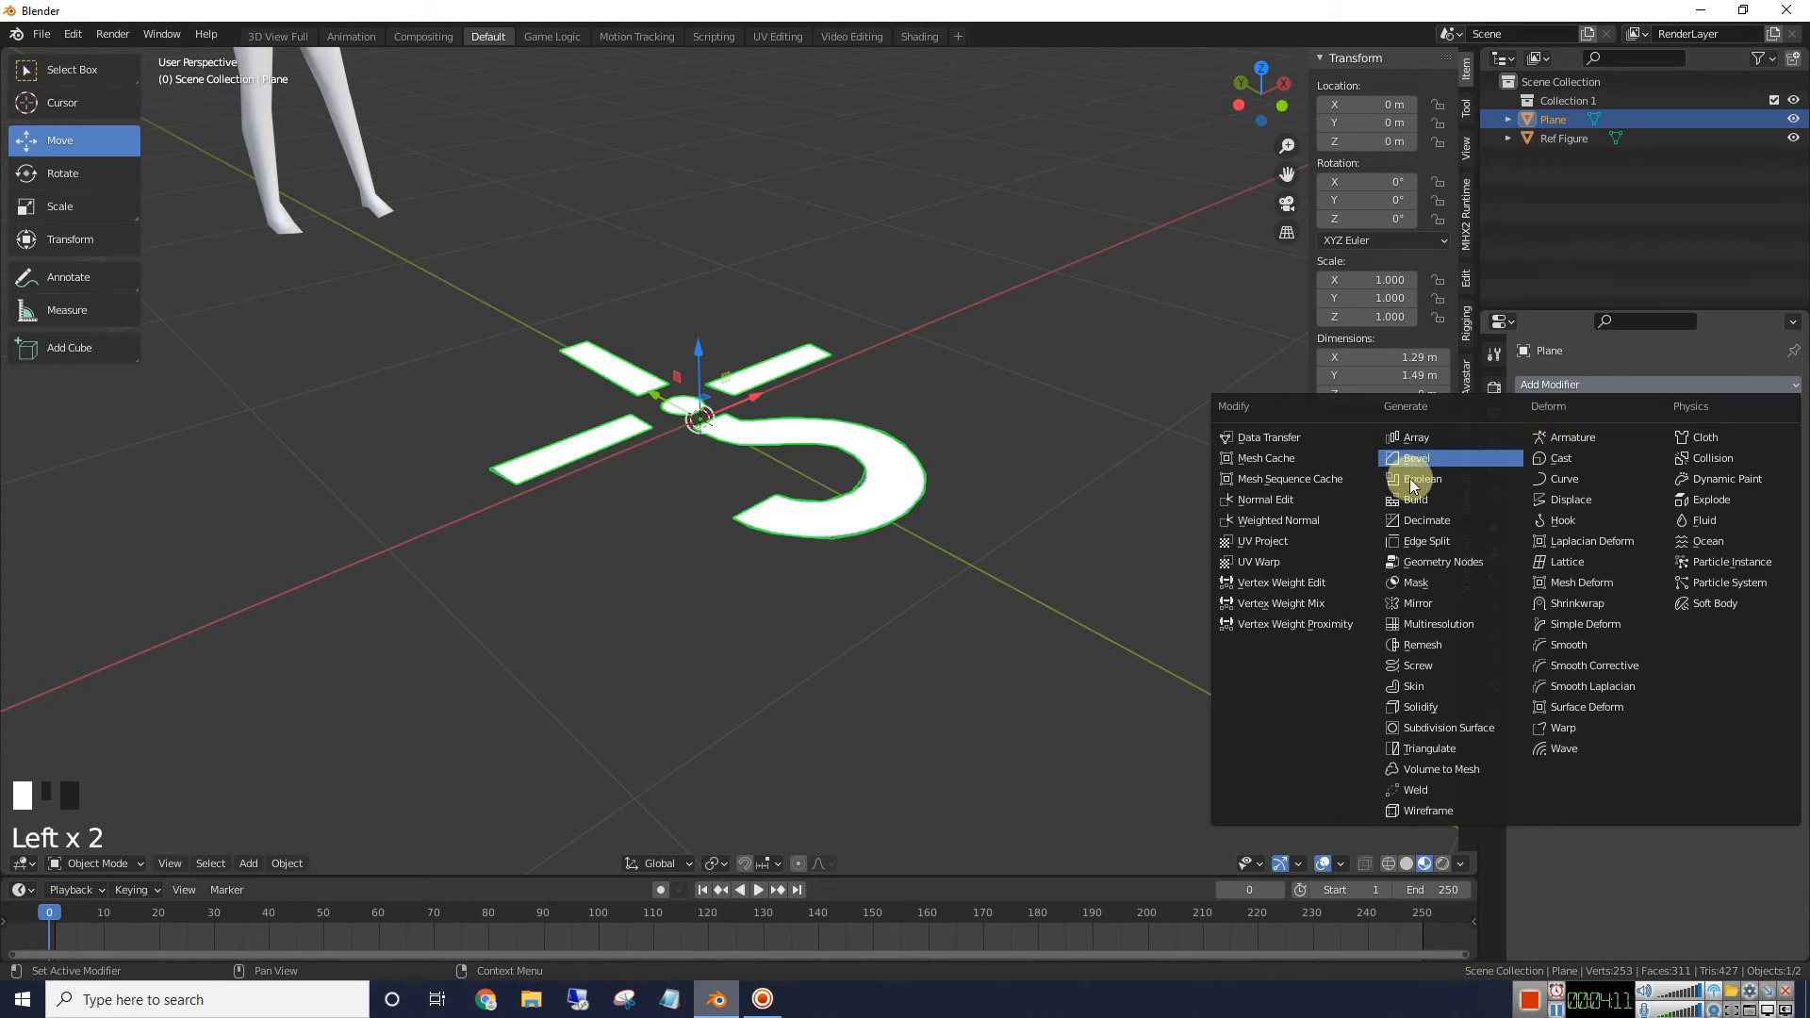
pyautogui.click(1425, 707)
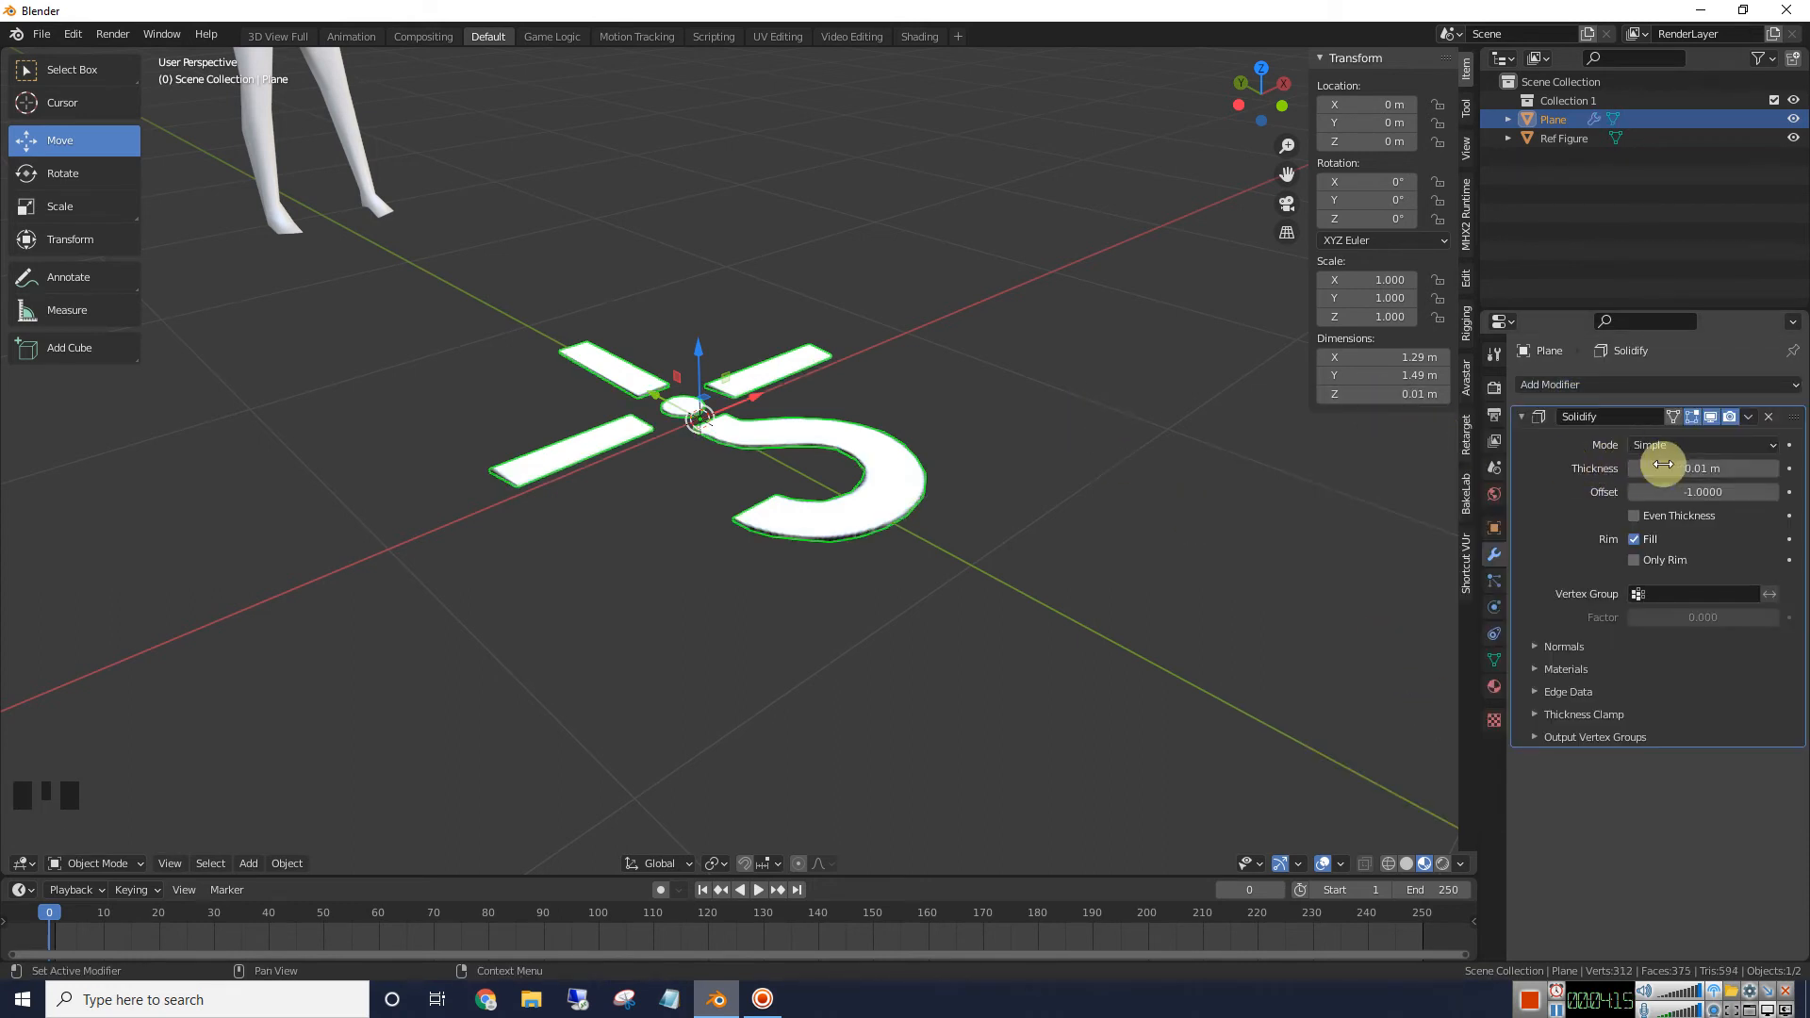
pyautogui.moveTo(1713, 467); pyautogui.dragTo(1730, 464)
pyautogui.click(1144, 461)
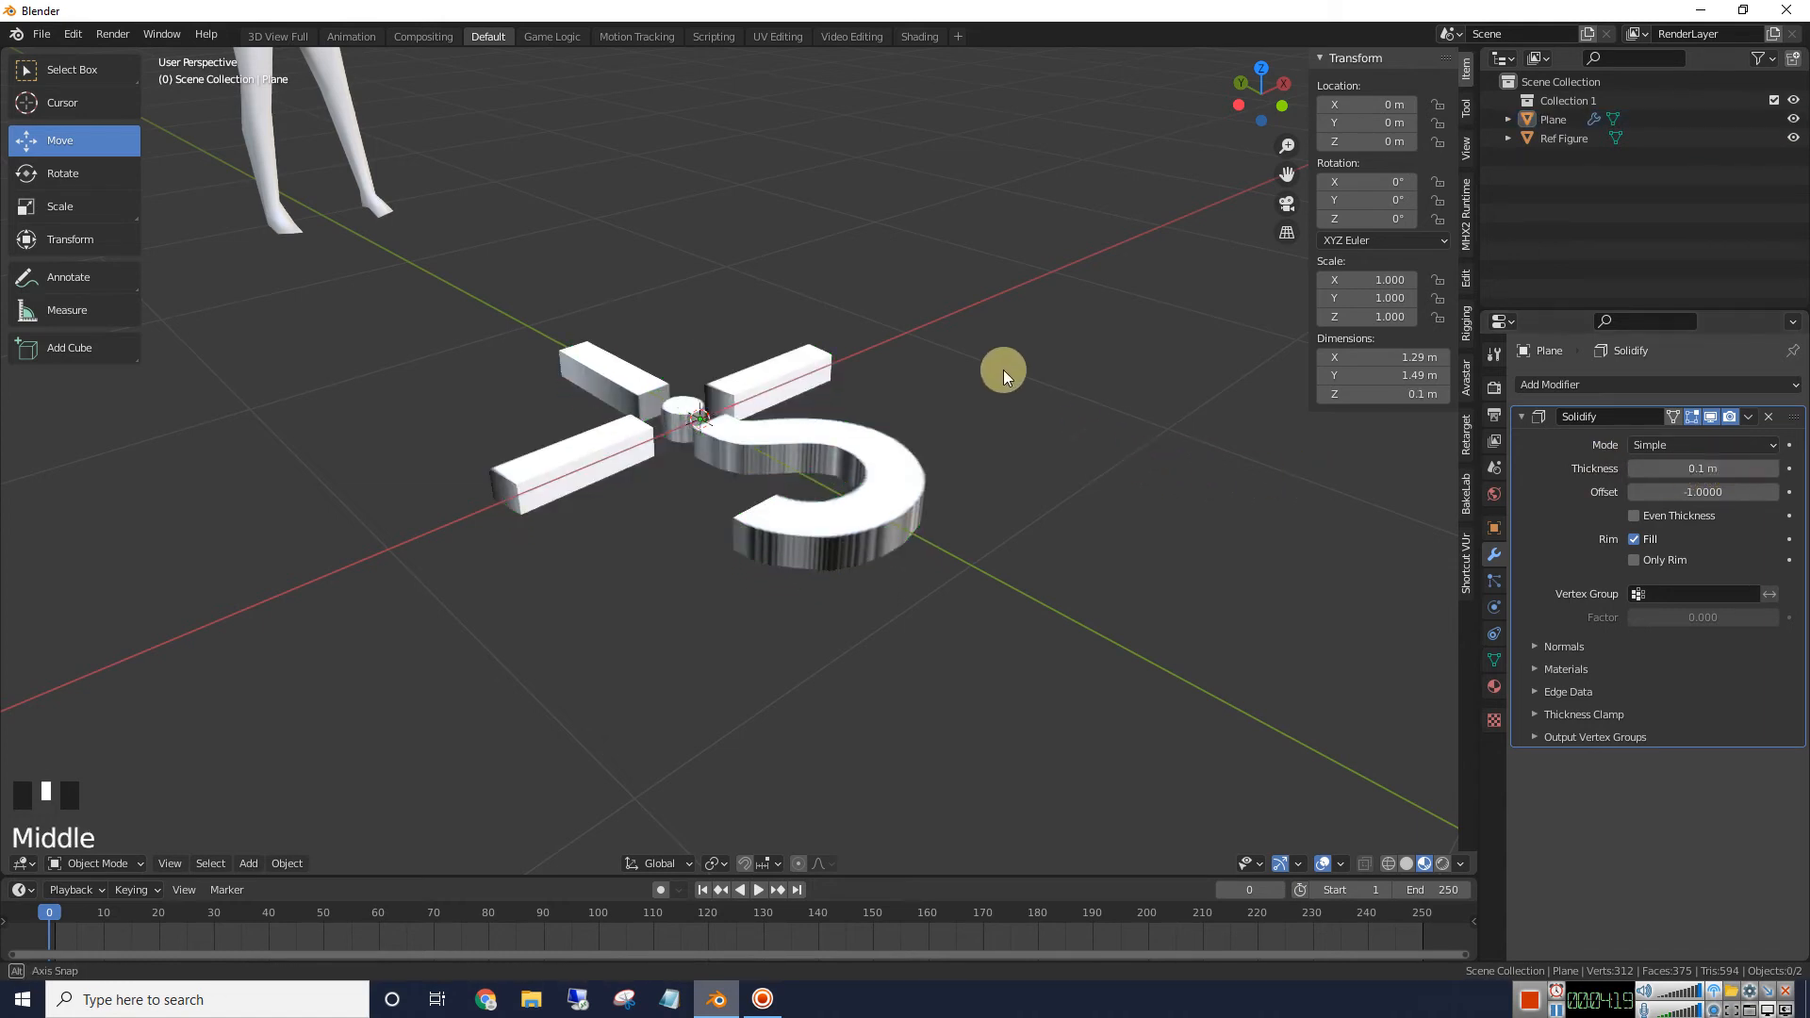
# Remove the image-textured material slot from the symbol object
pyautogui.moveTo(1003, 370); pyautogui.dragTo(1072, 334, button='middle')
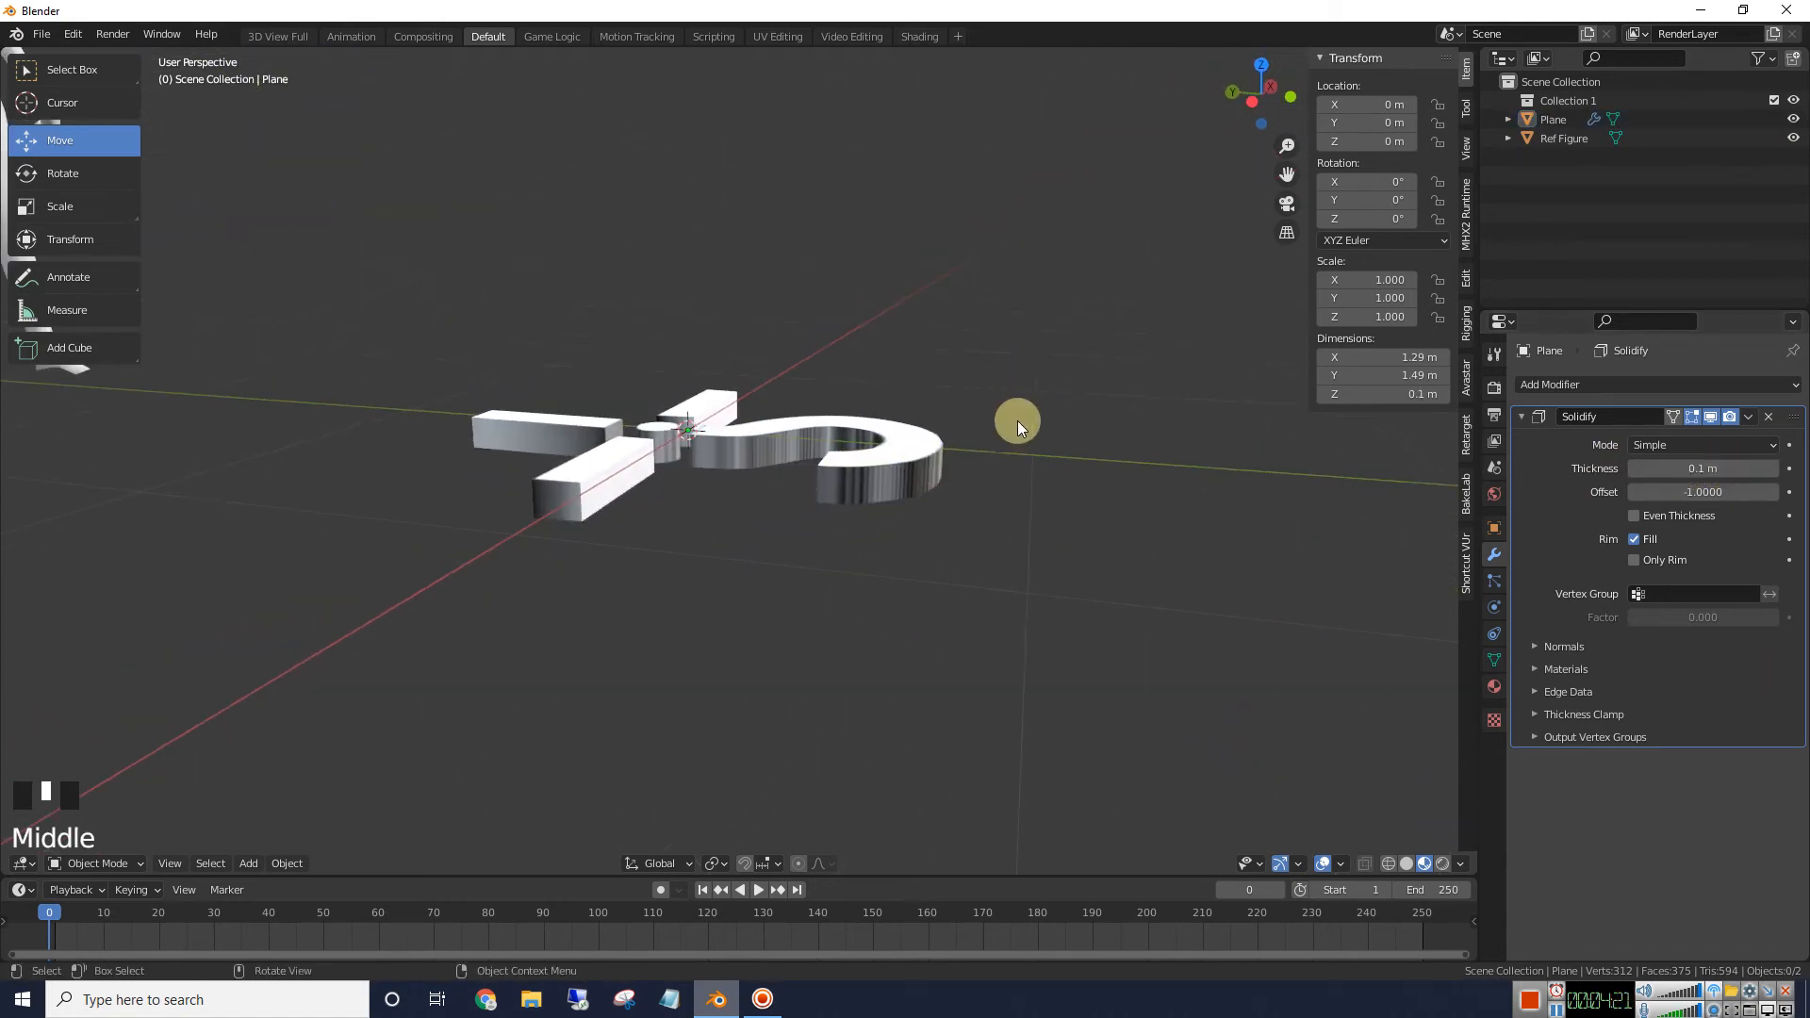
pyautogui.moveTo(1016, 421); pyautogui.dragTo(749, 420, button='middle')
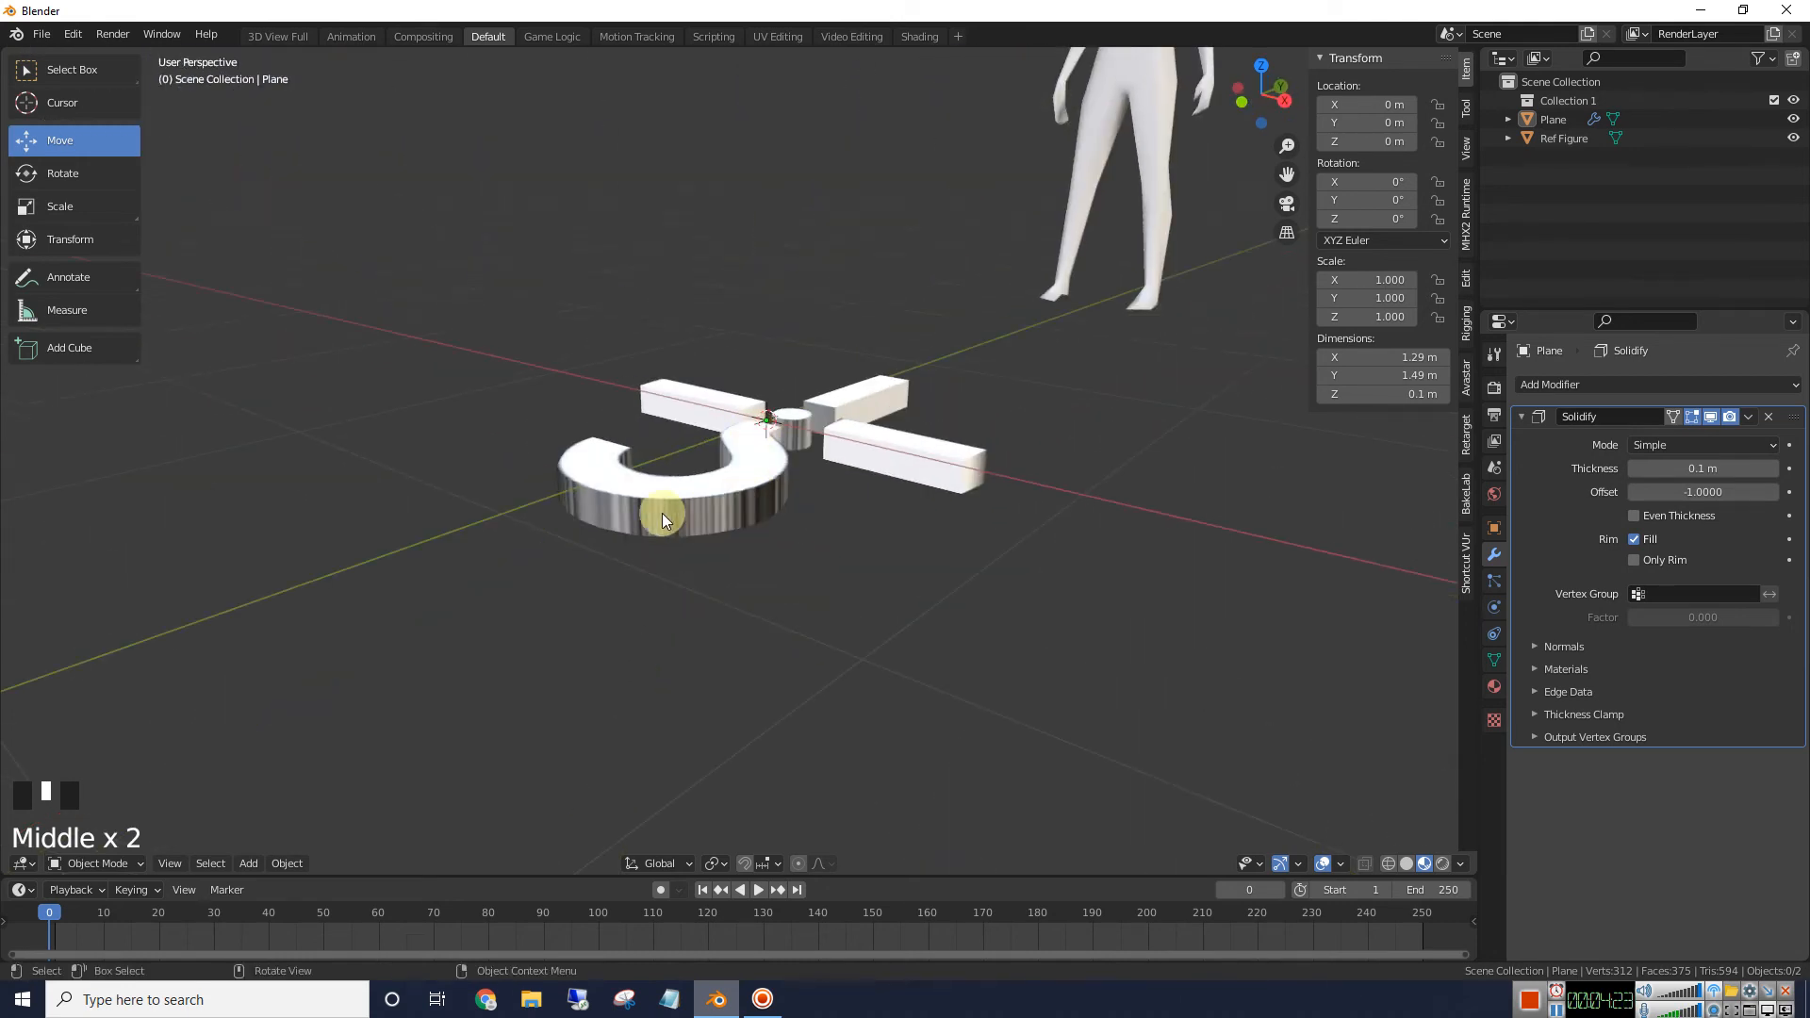
pyautogui.moveTo(698, 511); pyautogui.dragTo(874, 473, button='middle')
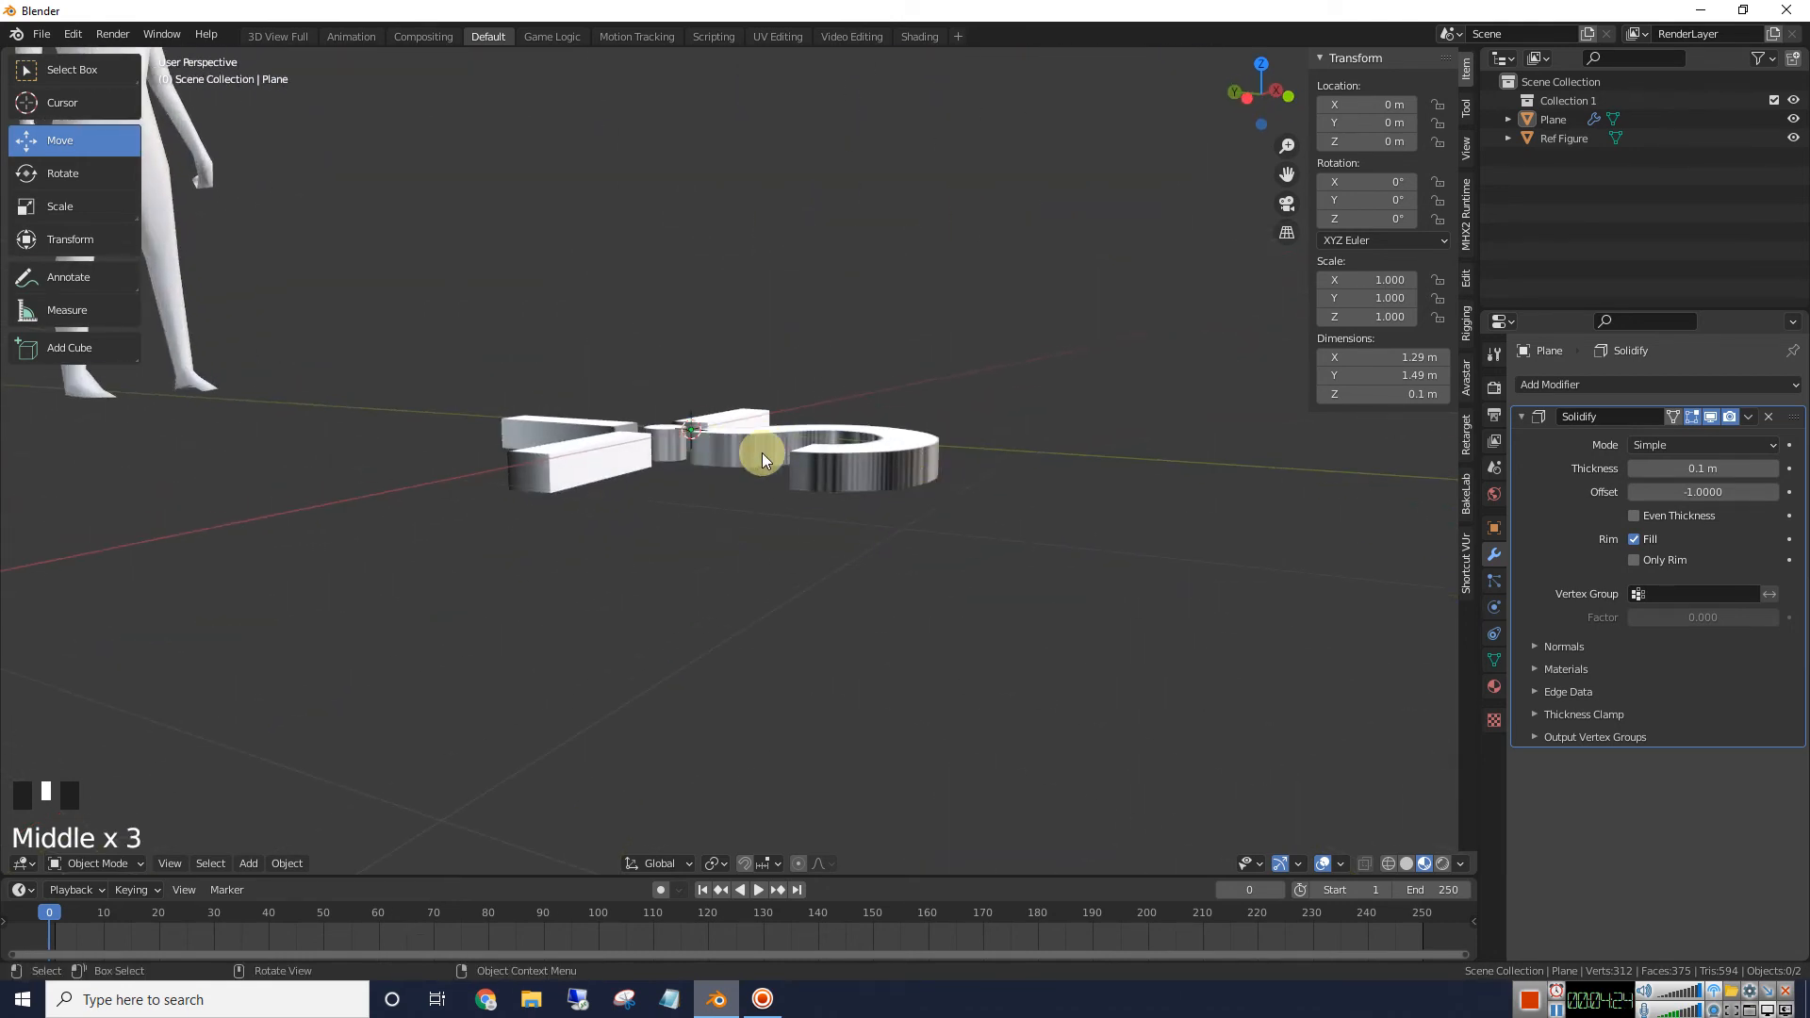
pyautogui.moveTo(762, 460); pyautogui.dragTo(973, 501, button='middle')
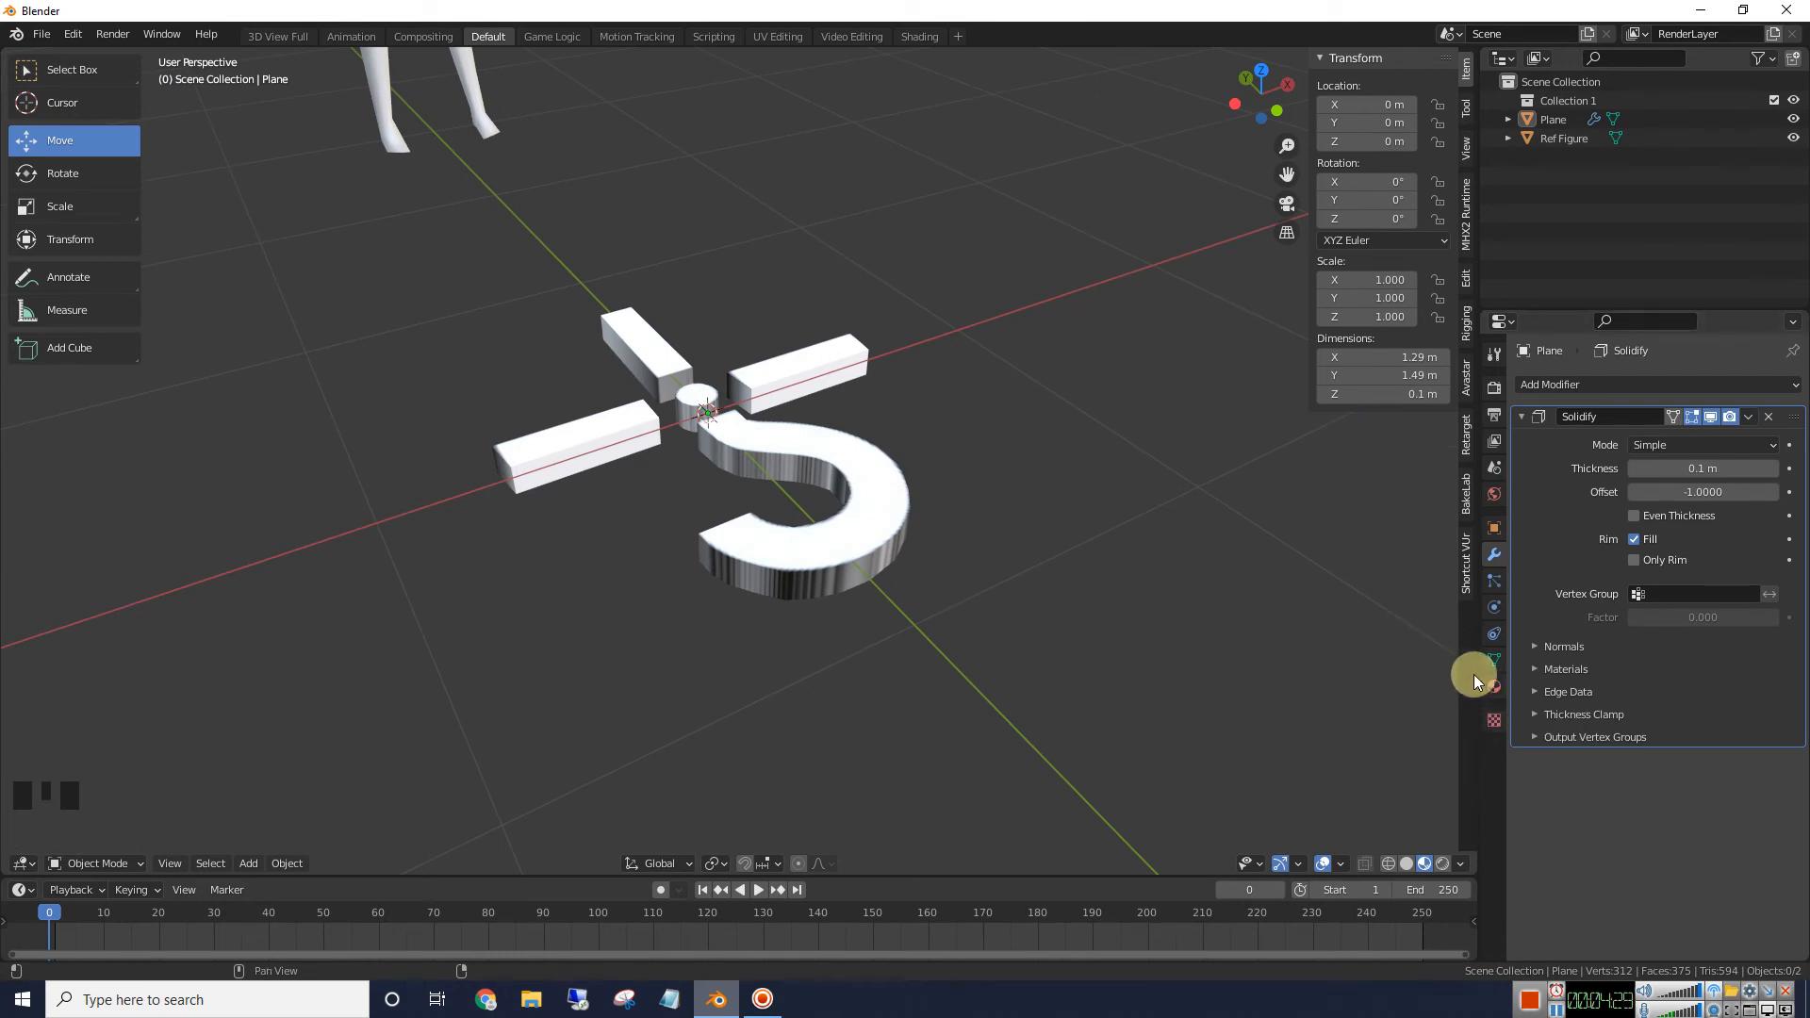
pyautogui.click(1496, 688)
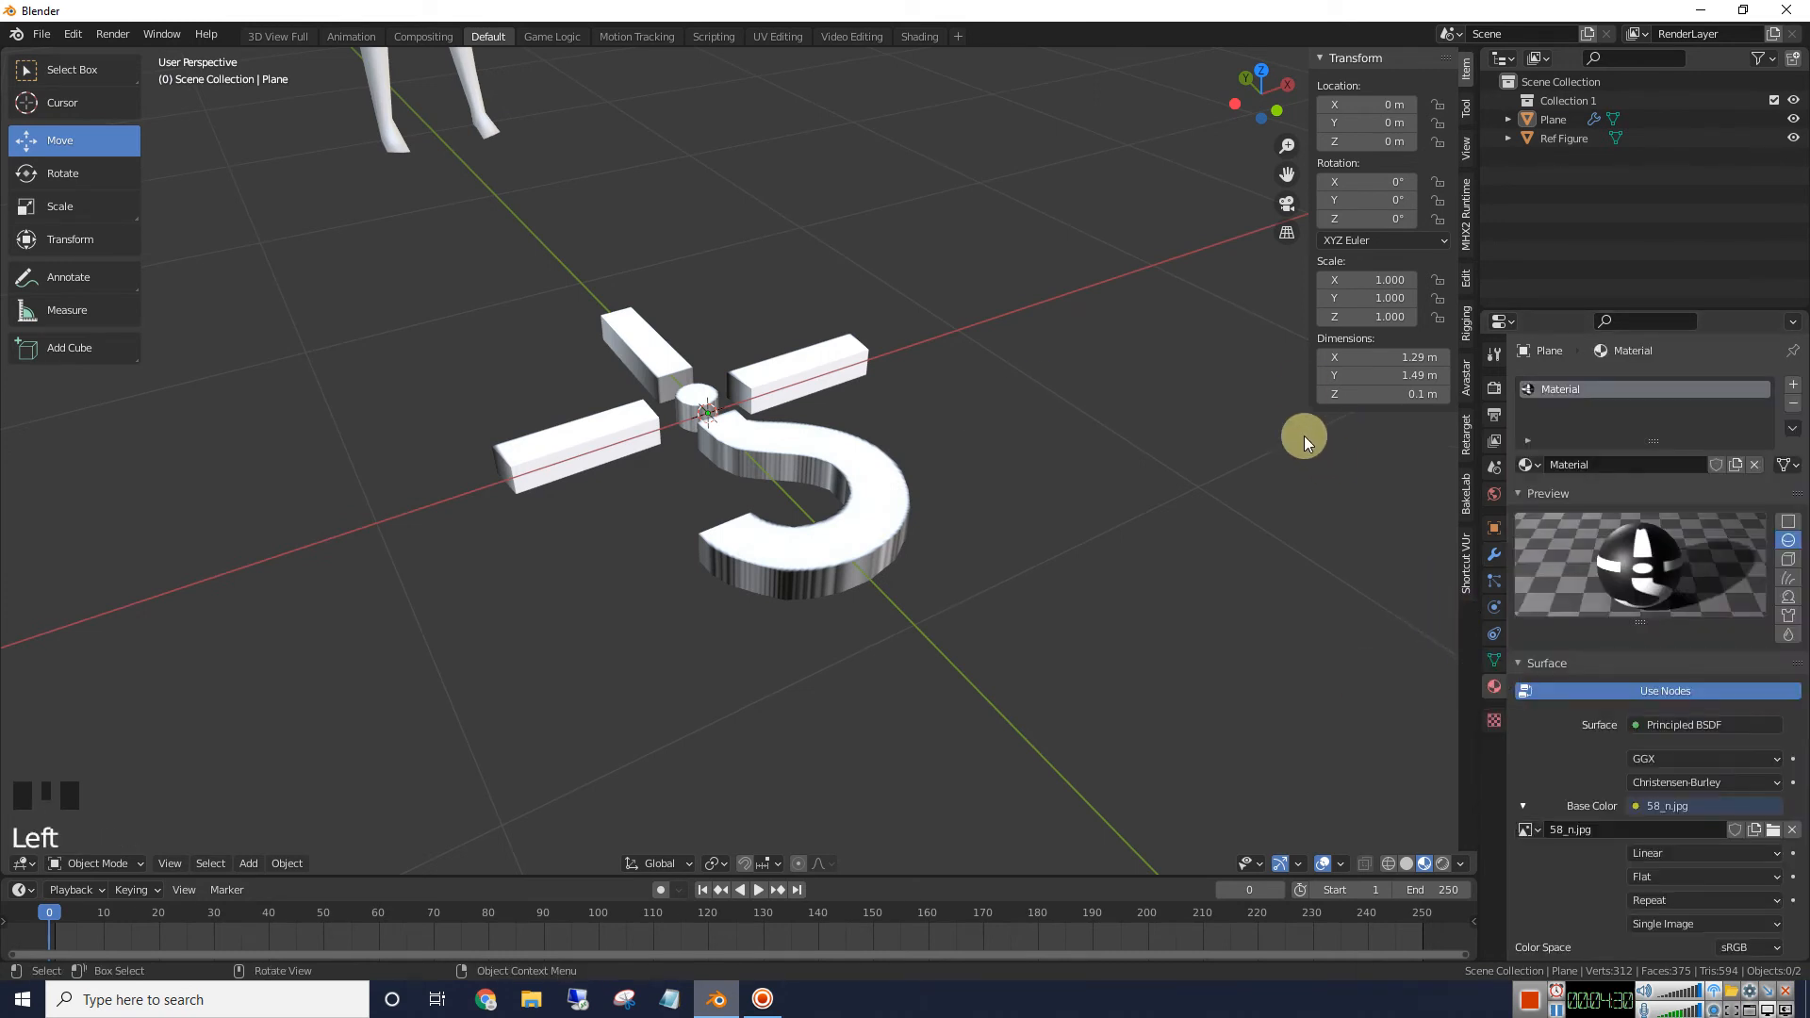
pyautogui.click(1792, 409)
# Apply the Solidify modifier so the symbol's thickness becomes real mesh geometry
pyautogui.moveTo(986, 409)
pyautogui.mouseDown(button='middle')
pyautogui.moveTo(851, 262)
pyautogui.moveTo(833, 269)
pyautogui.moveTo(997, 433)
pyautogui.moveTo(988, 453)
pyautogui.moveTo(1008, 279)
pyautogui.moveTo(998, 376)
pyautogui.mouseUp(button='middle')
pyautogui.scroll(-1, 988, 453)
pyautogui.scroll(2, 988, 452)
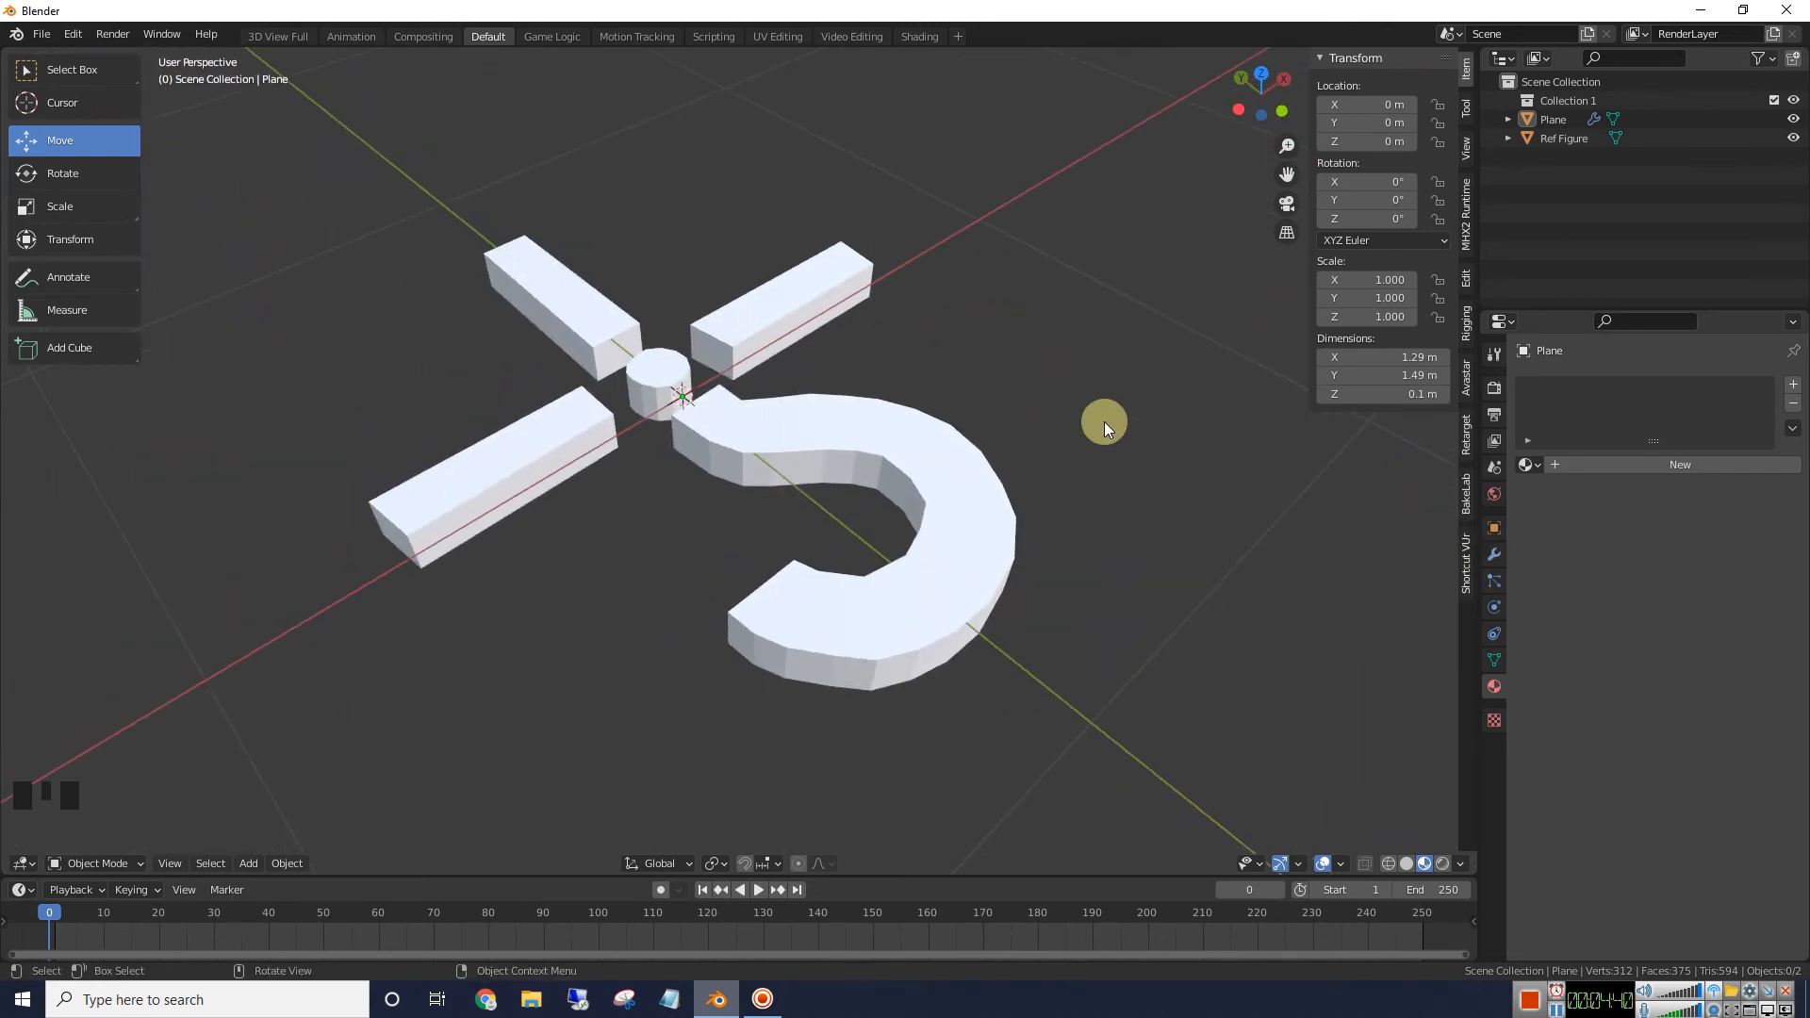
pyautogui.moveTo(1100, 416); pyautogui.dragTo(943, 405, button='middle')
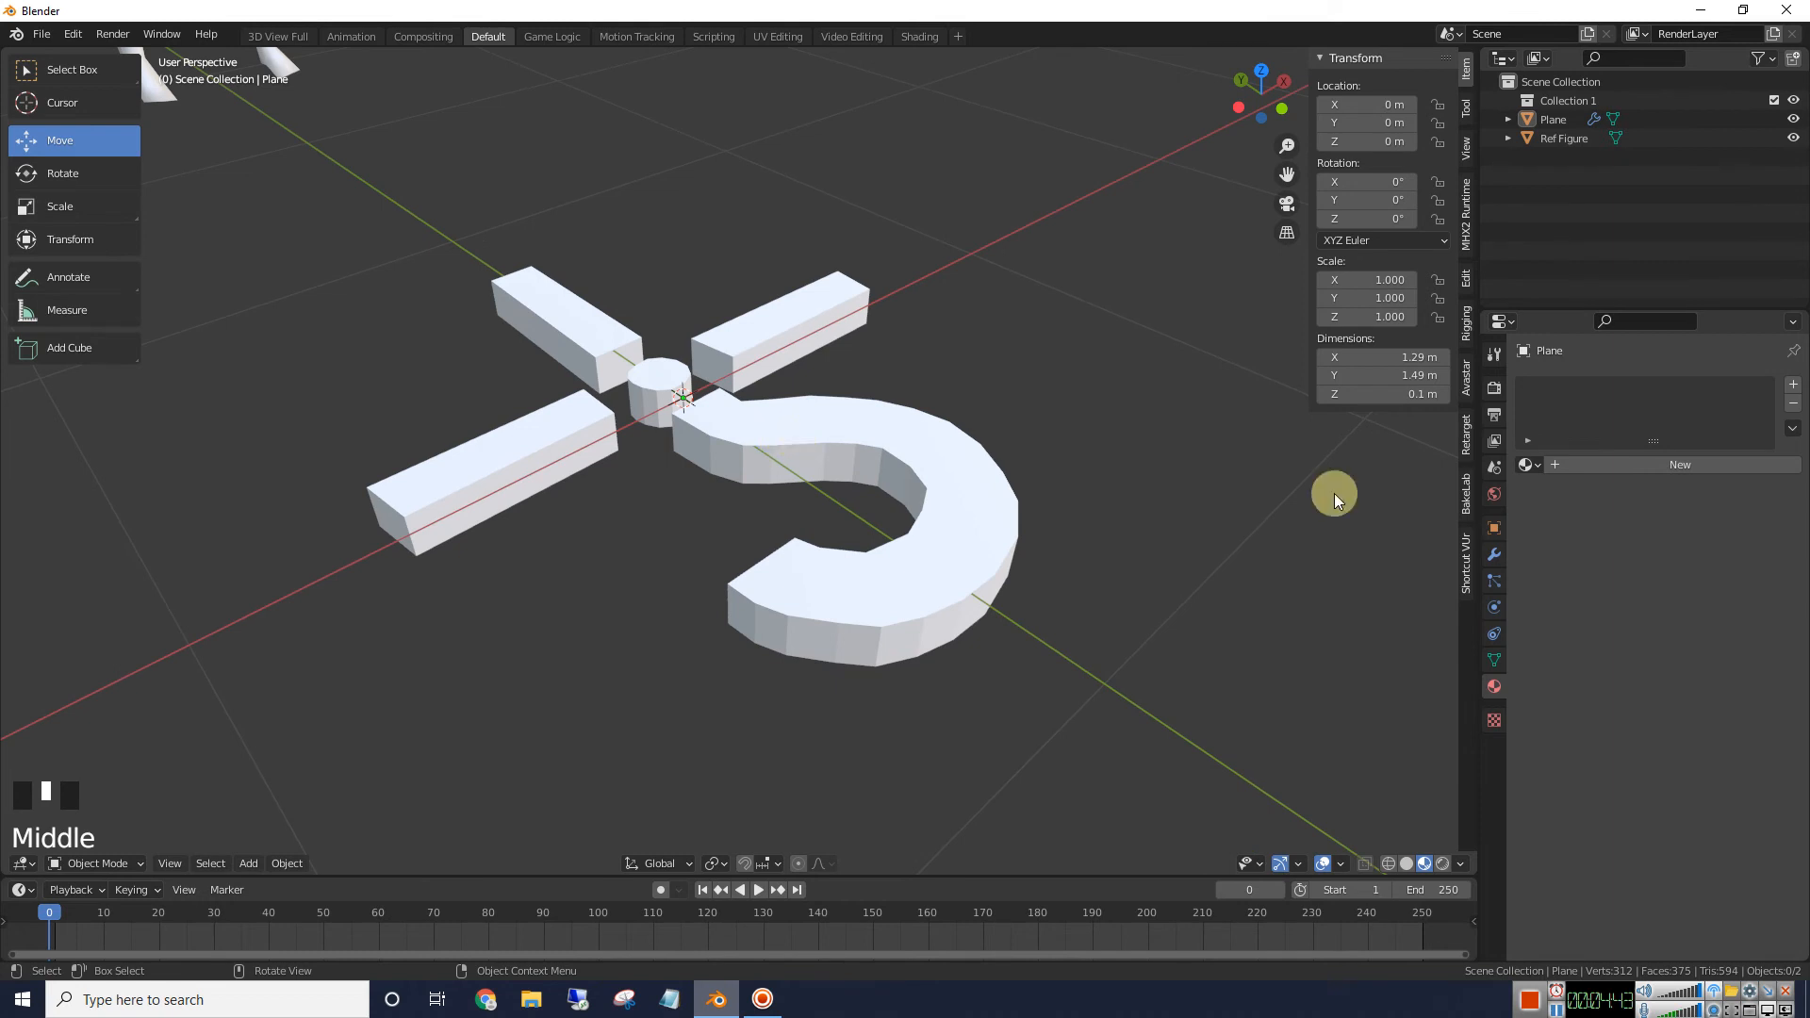
pyautogui.click(1497, 556)
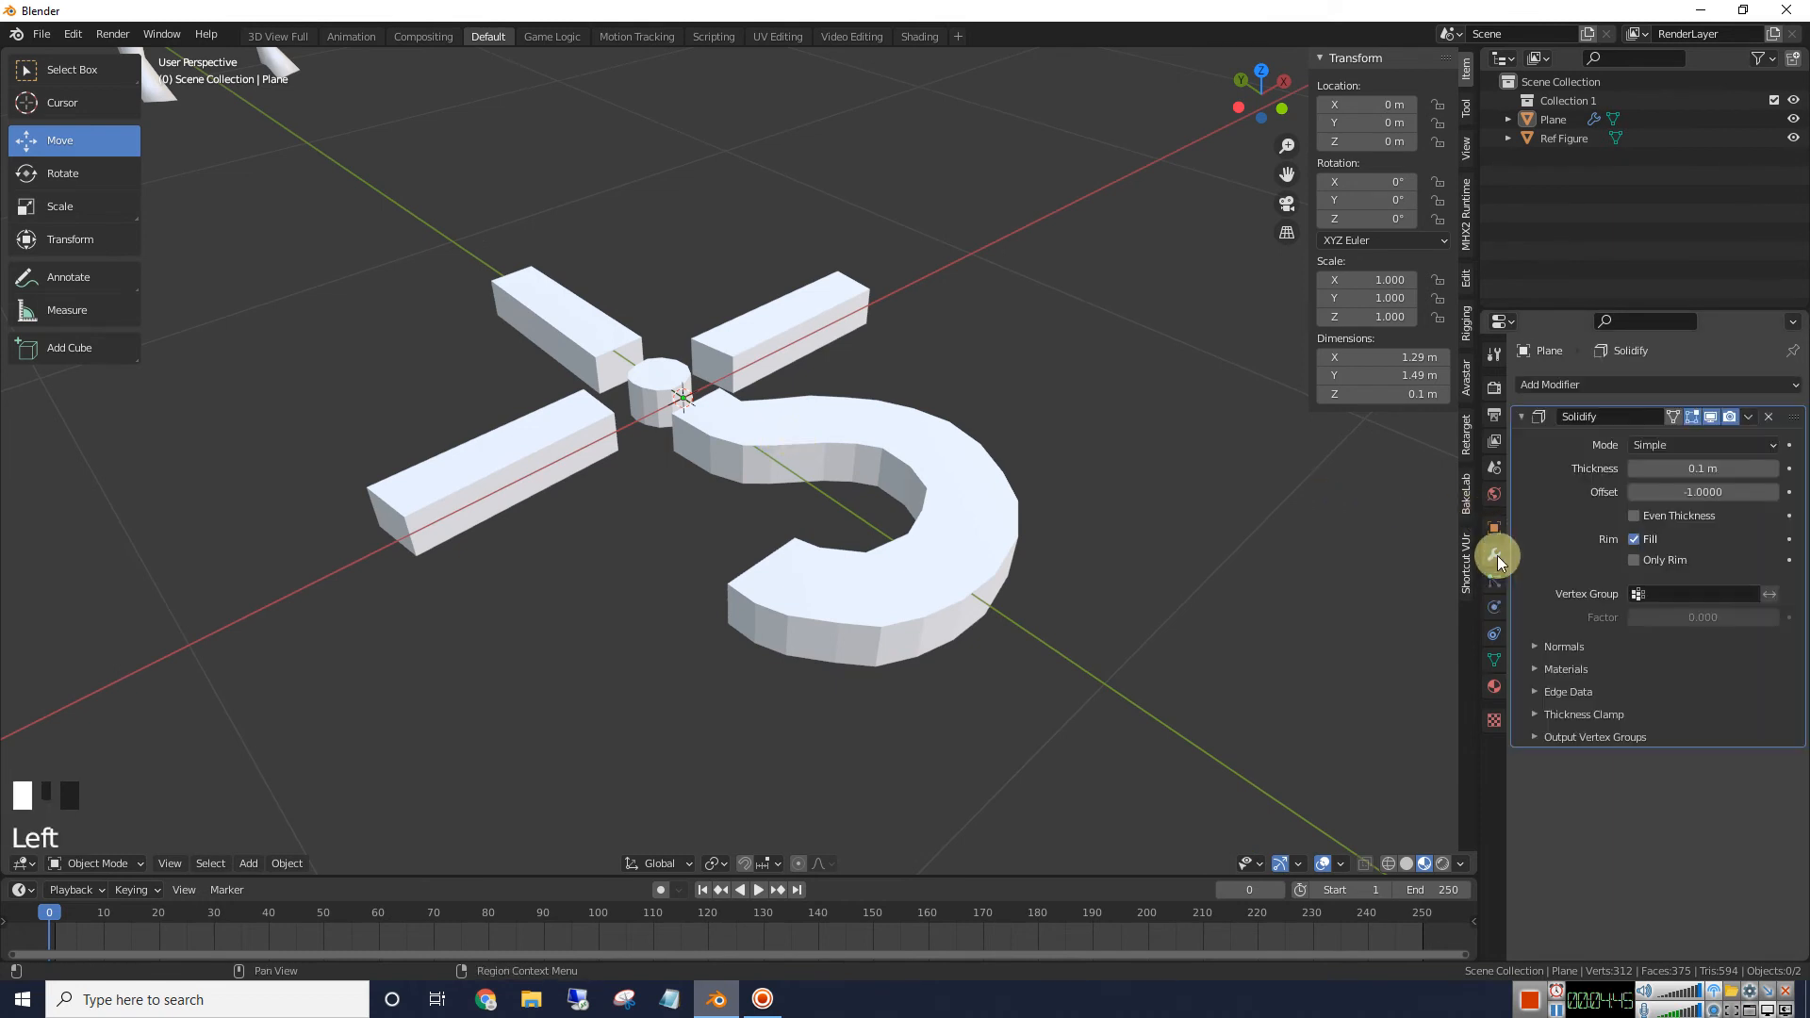
pyautogui.click(1750, 416)
pyautogui.click(1663, 438)
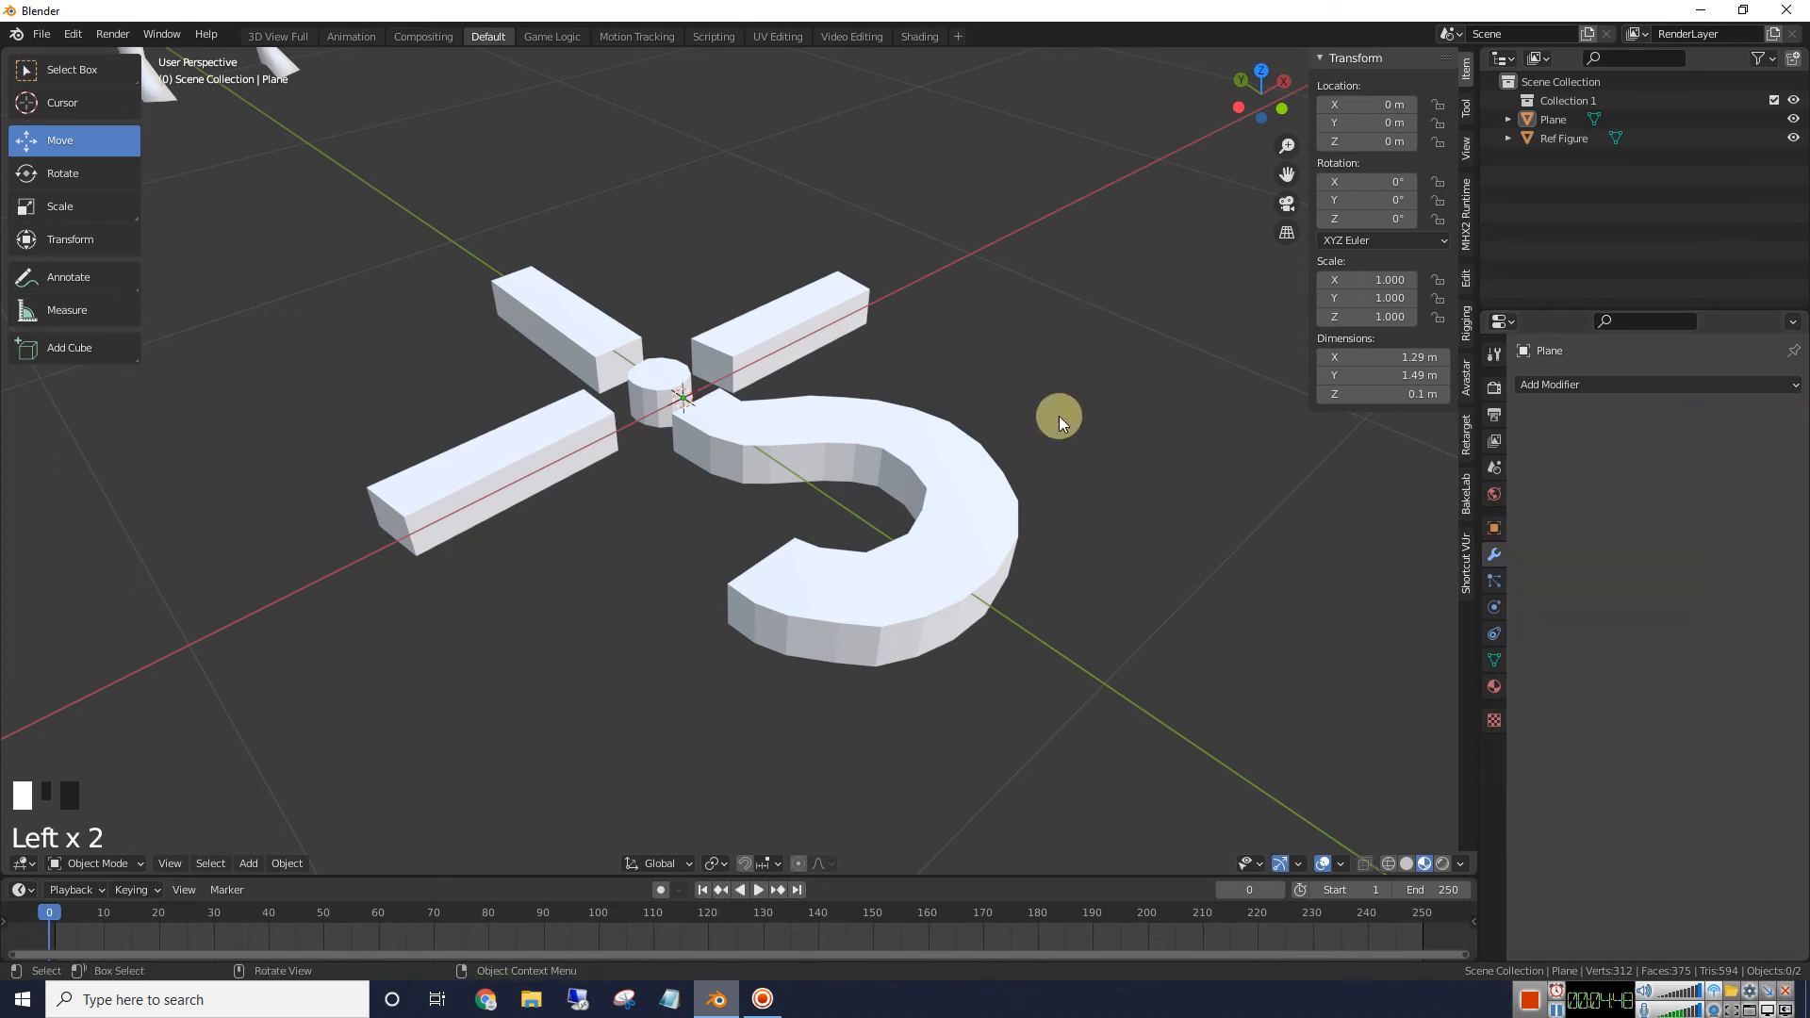
# Enter Edit Mode on the symbol and select the top faces of the three bars, the dot and the hook
pyautogui.click(807, 421)
pyautogui.press('Tab')
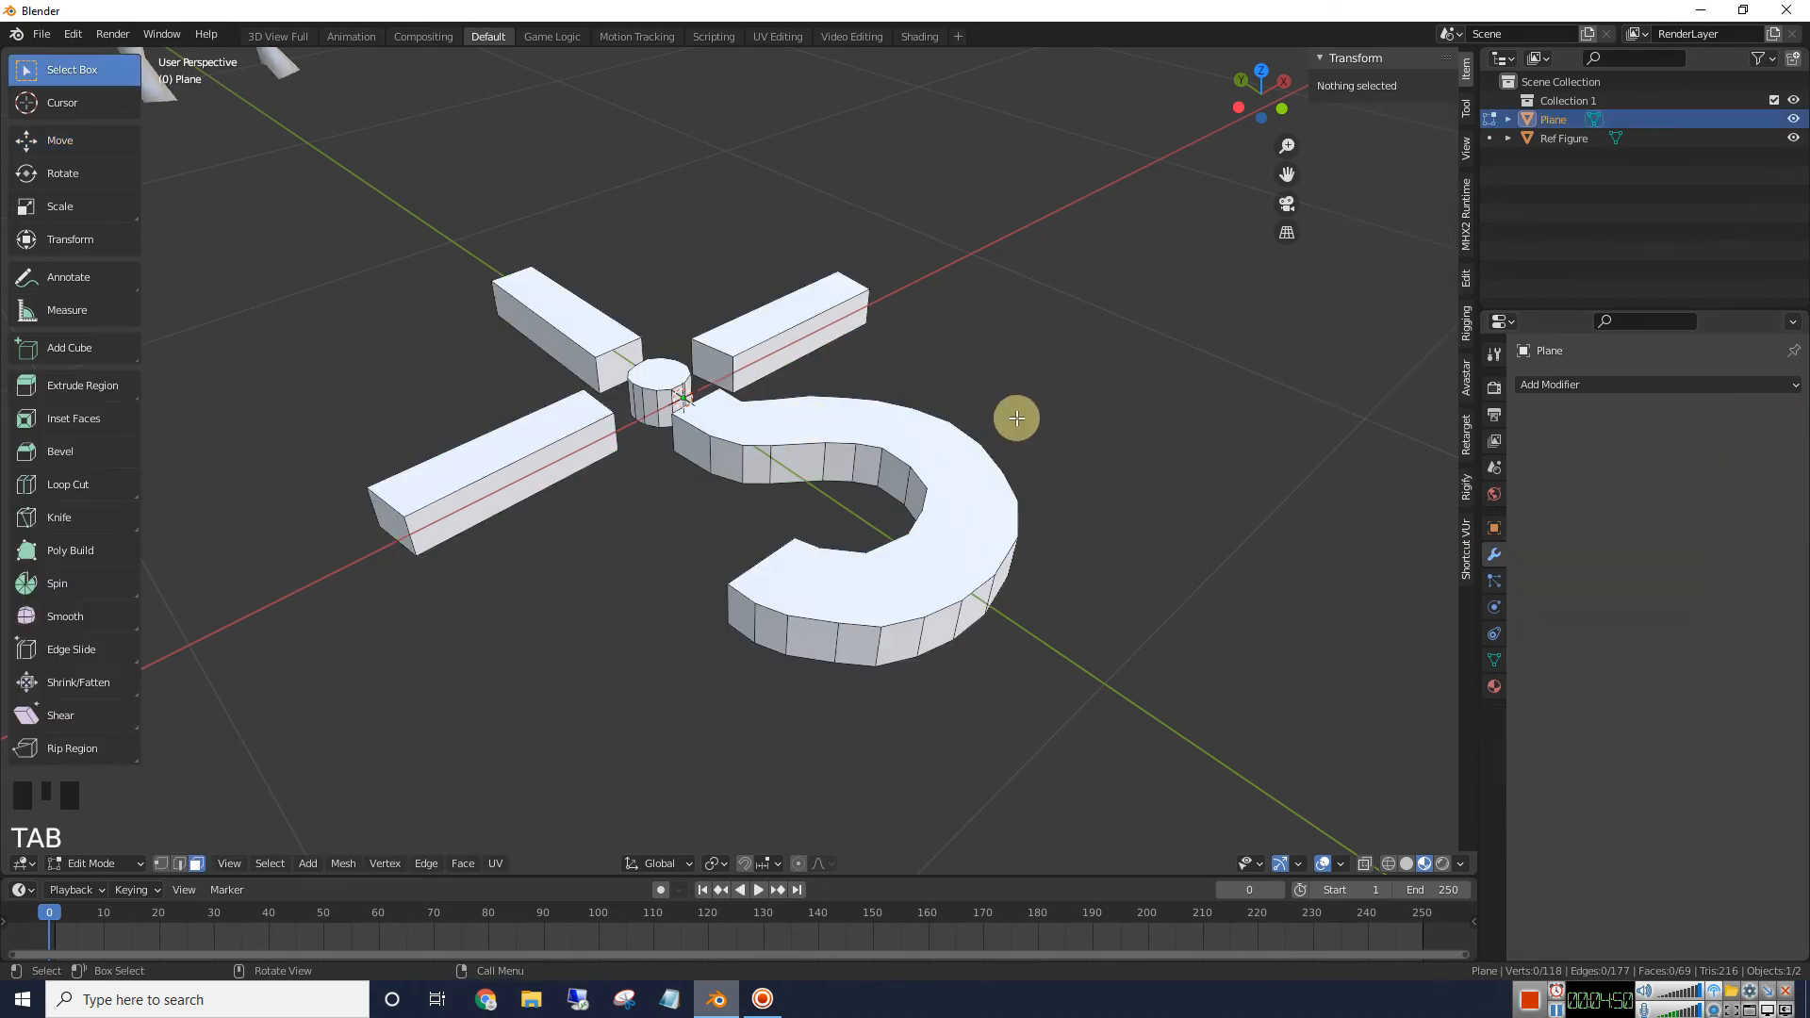
pyautogui.moveTo(1018, 416); pyautogui.dragTo(792, 422, button='middle')
pyautogui.click(750, 448)
pyautogui.click(775, 252)
pyautogui.moveTo(1039, 448); pyautogui.dragTo(1103, 356, button='middle')
pyautogui.scroll(-2, 1150, 372)
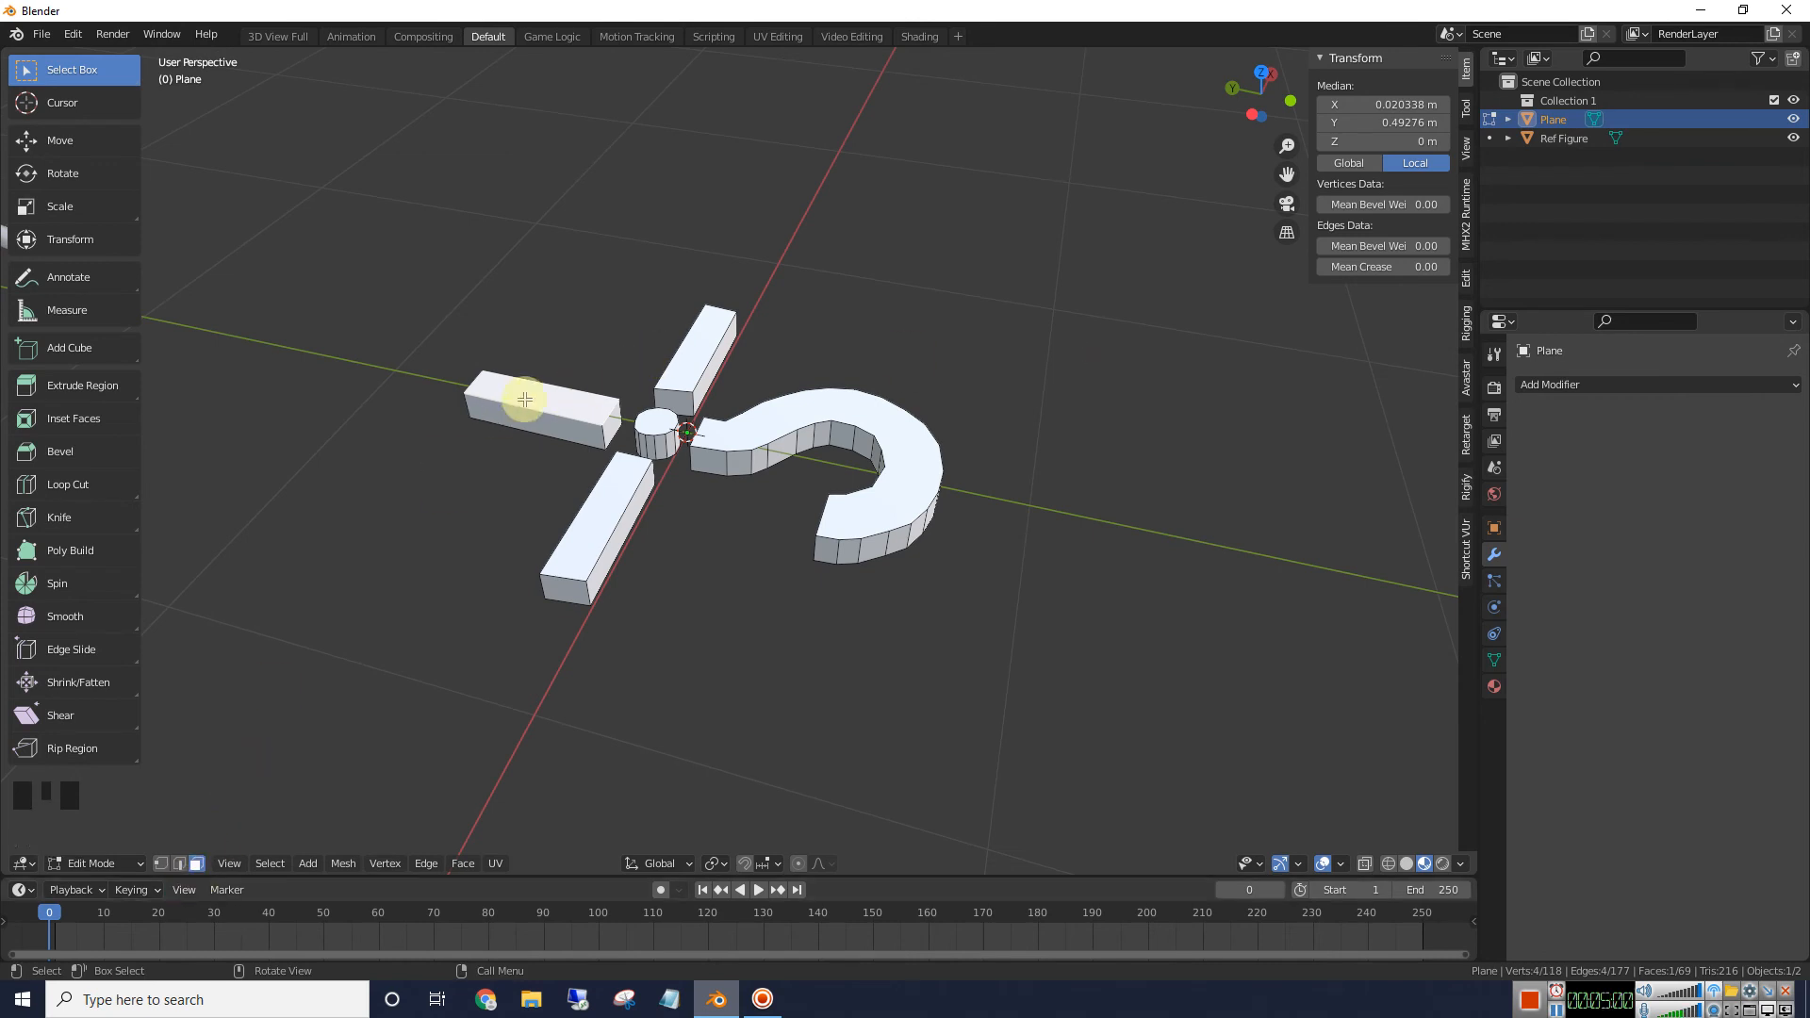
pyautogui.keyDown('shift'); pyautogui.click(684, 362); pyautogui.keyUp('shift')
pyautogui.keyDown('shift'); pyautogui.click(621, 486); pyautogui.keyUp('shift')
pyautogui.keyDown('shift'); pyautogui.click(659, 416); pyautogui.keyUp('shift')
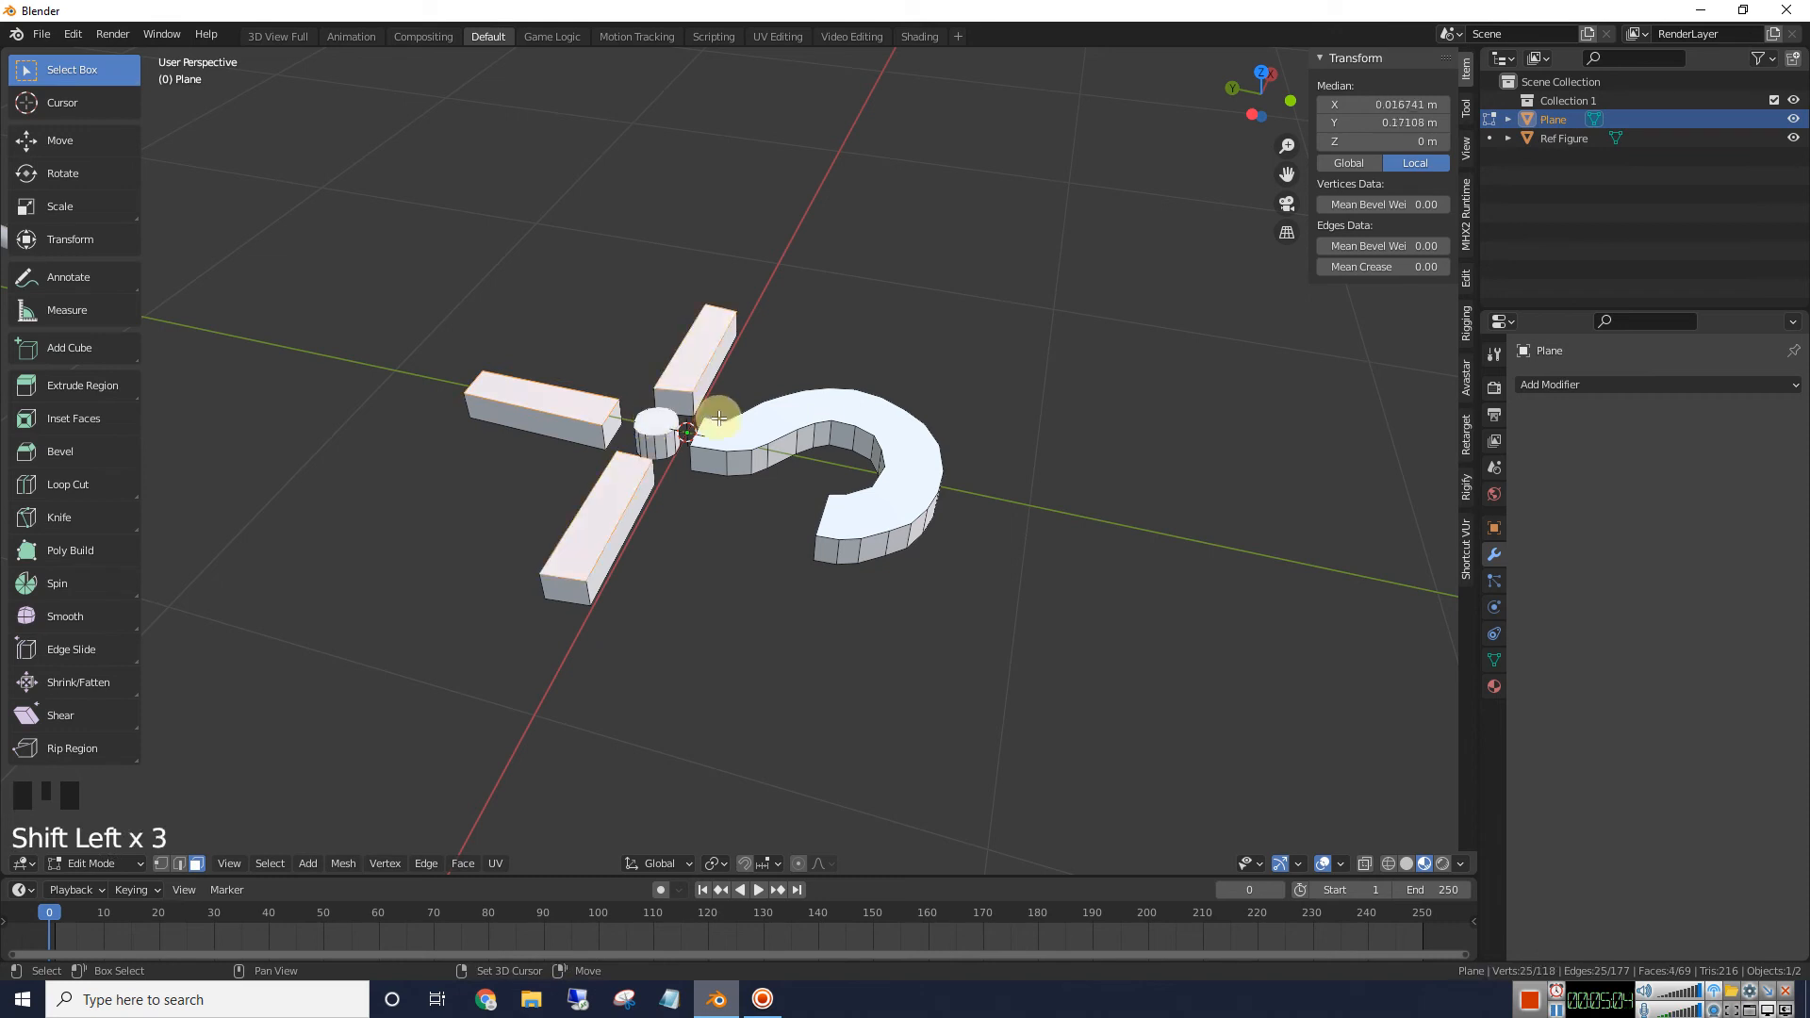
# Bevel the selected top faces with a width of about 0.0255 m and three segments, then return to Object Mode
pyautogui.moveTo(1099, 405); pyautogui.dragTo(1200, 383, button='middle')
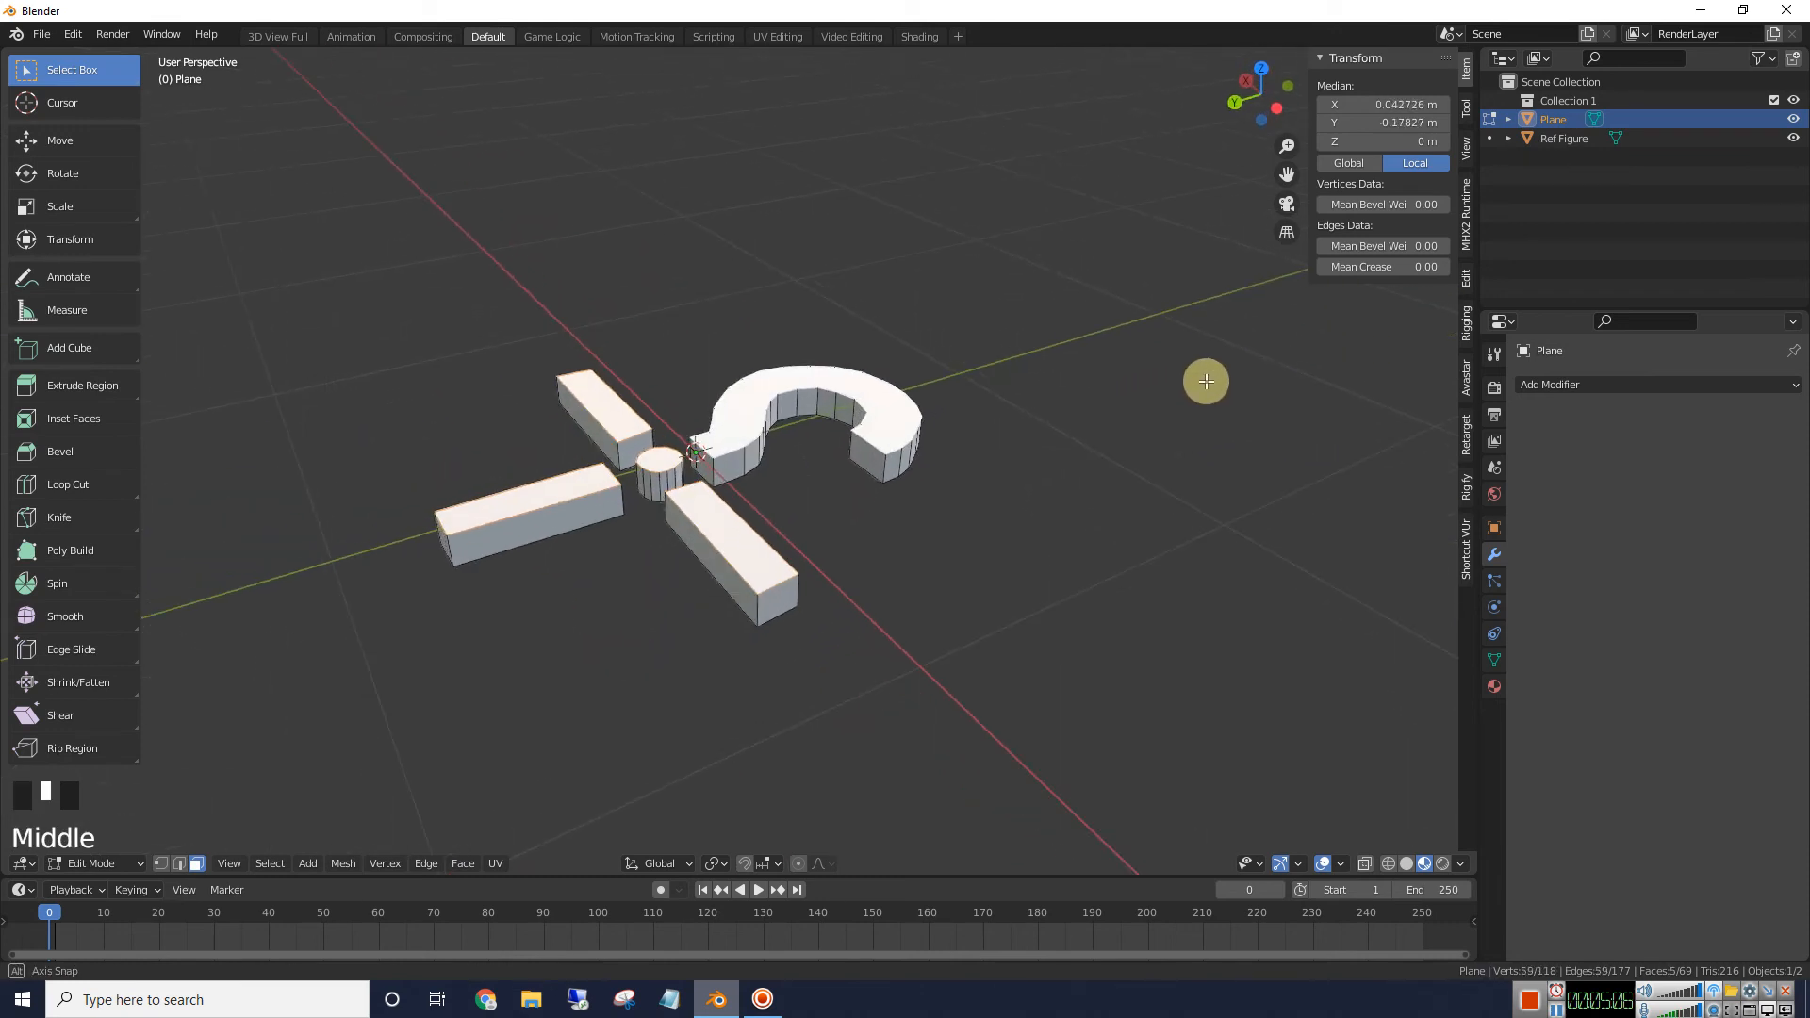
pyautogui.scroll(1, 1207, 381)
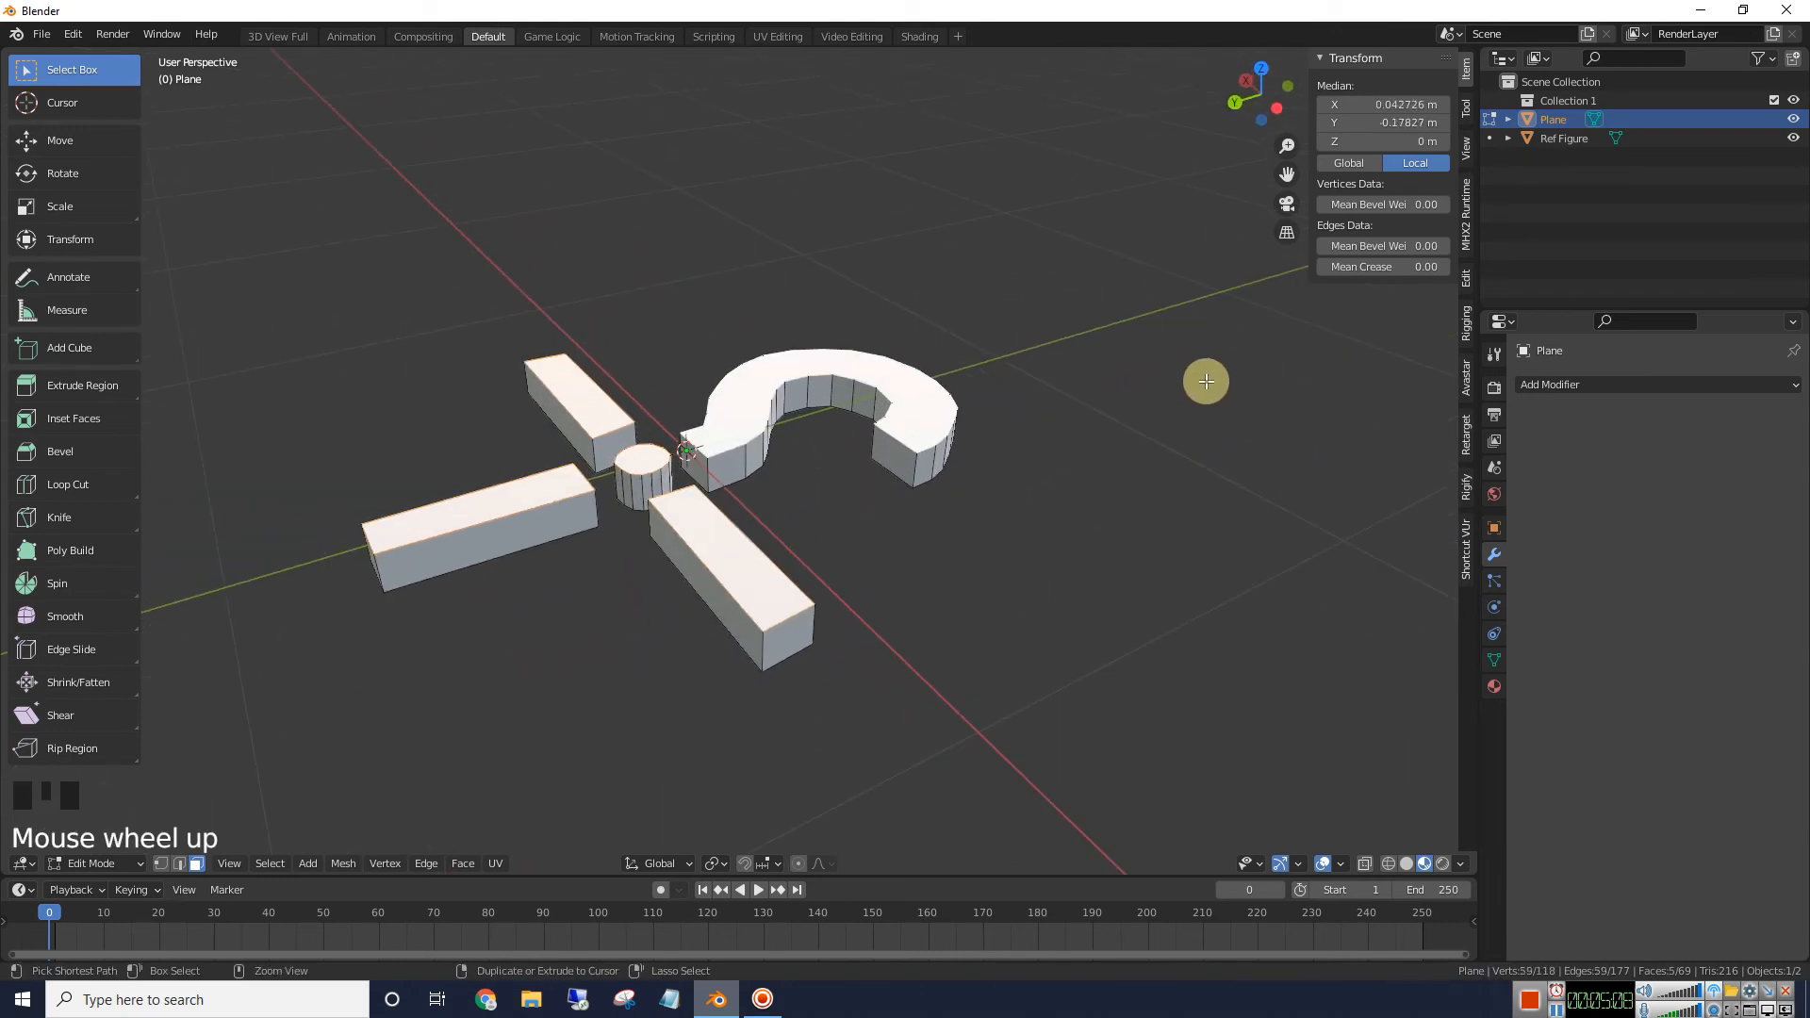
pyautogui.hotkey('ctrl', 'b')
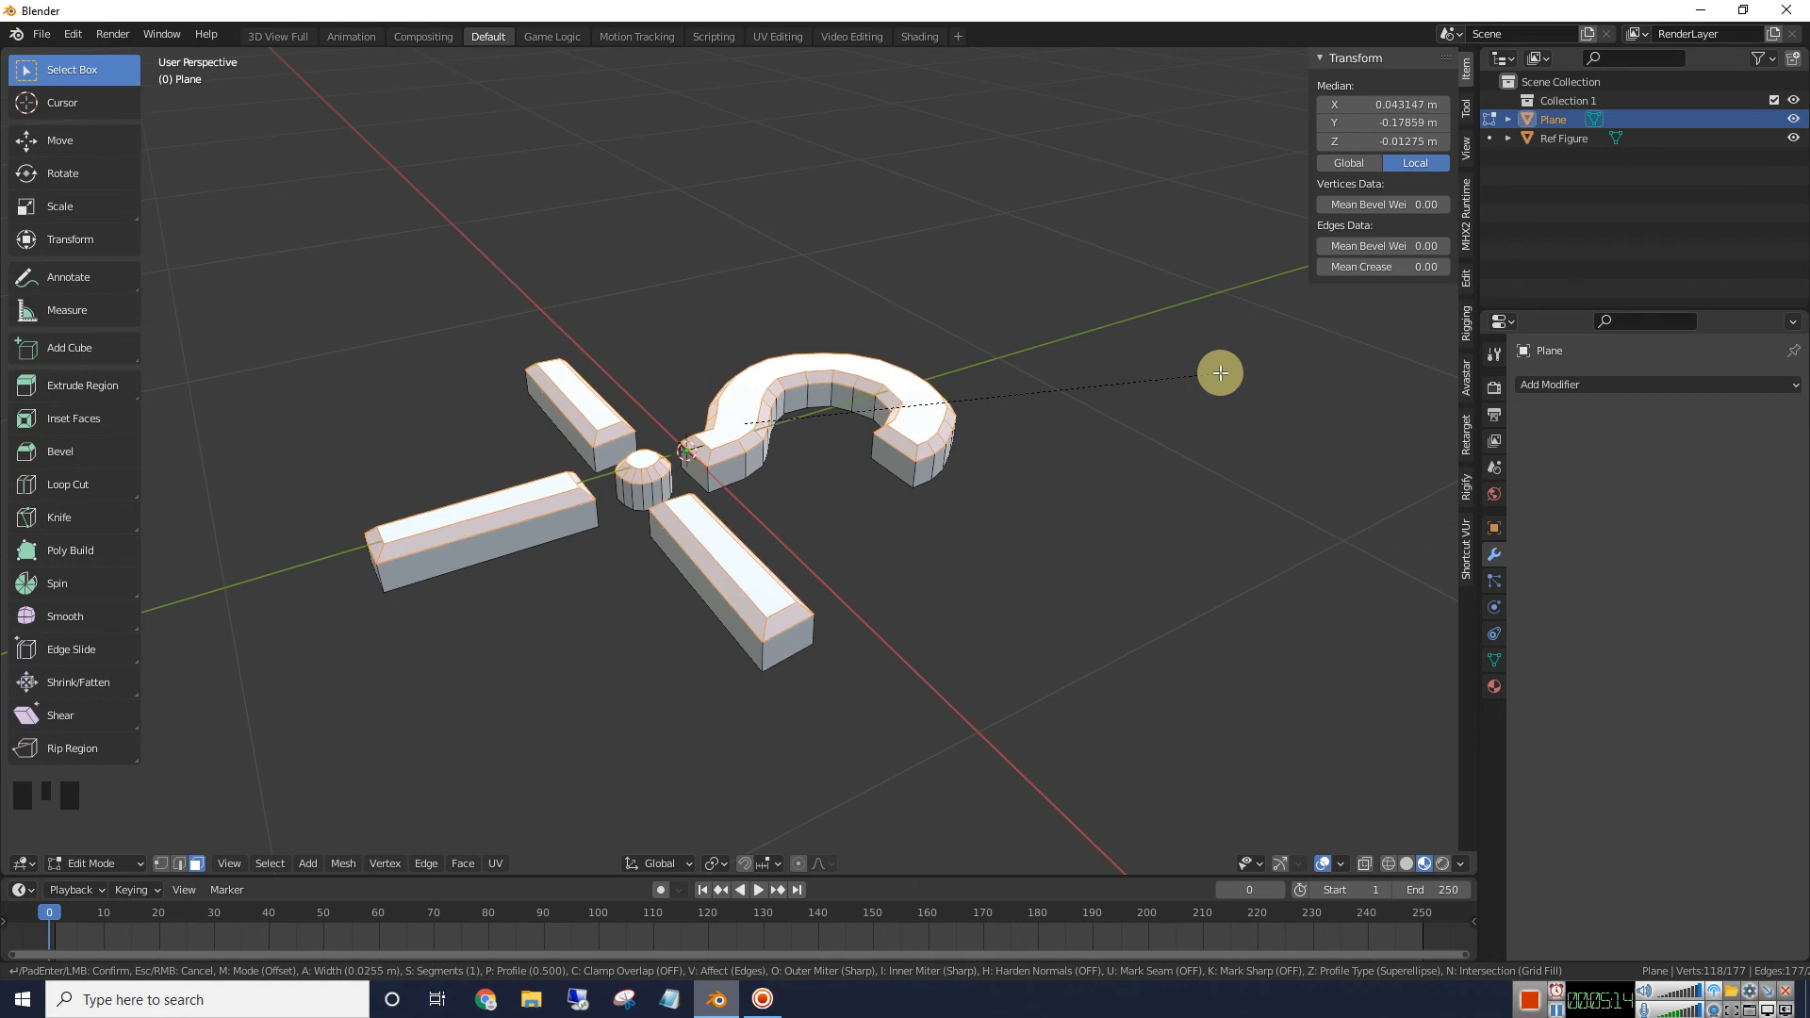
pyautogui.scroll(1, 1220, 373)
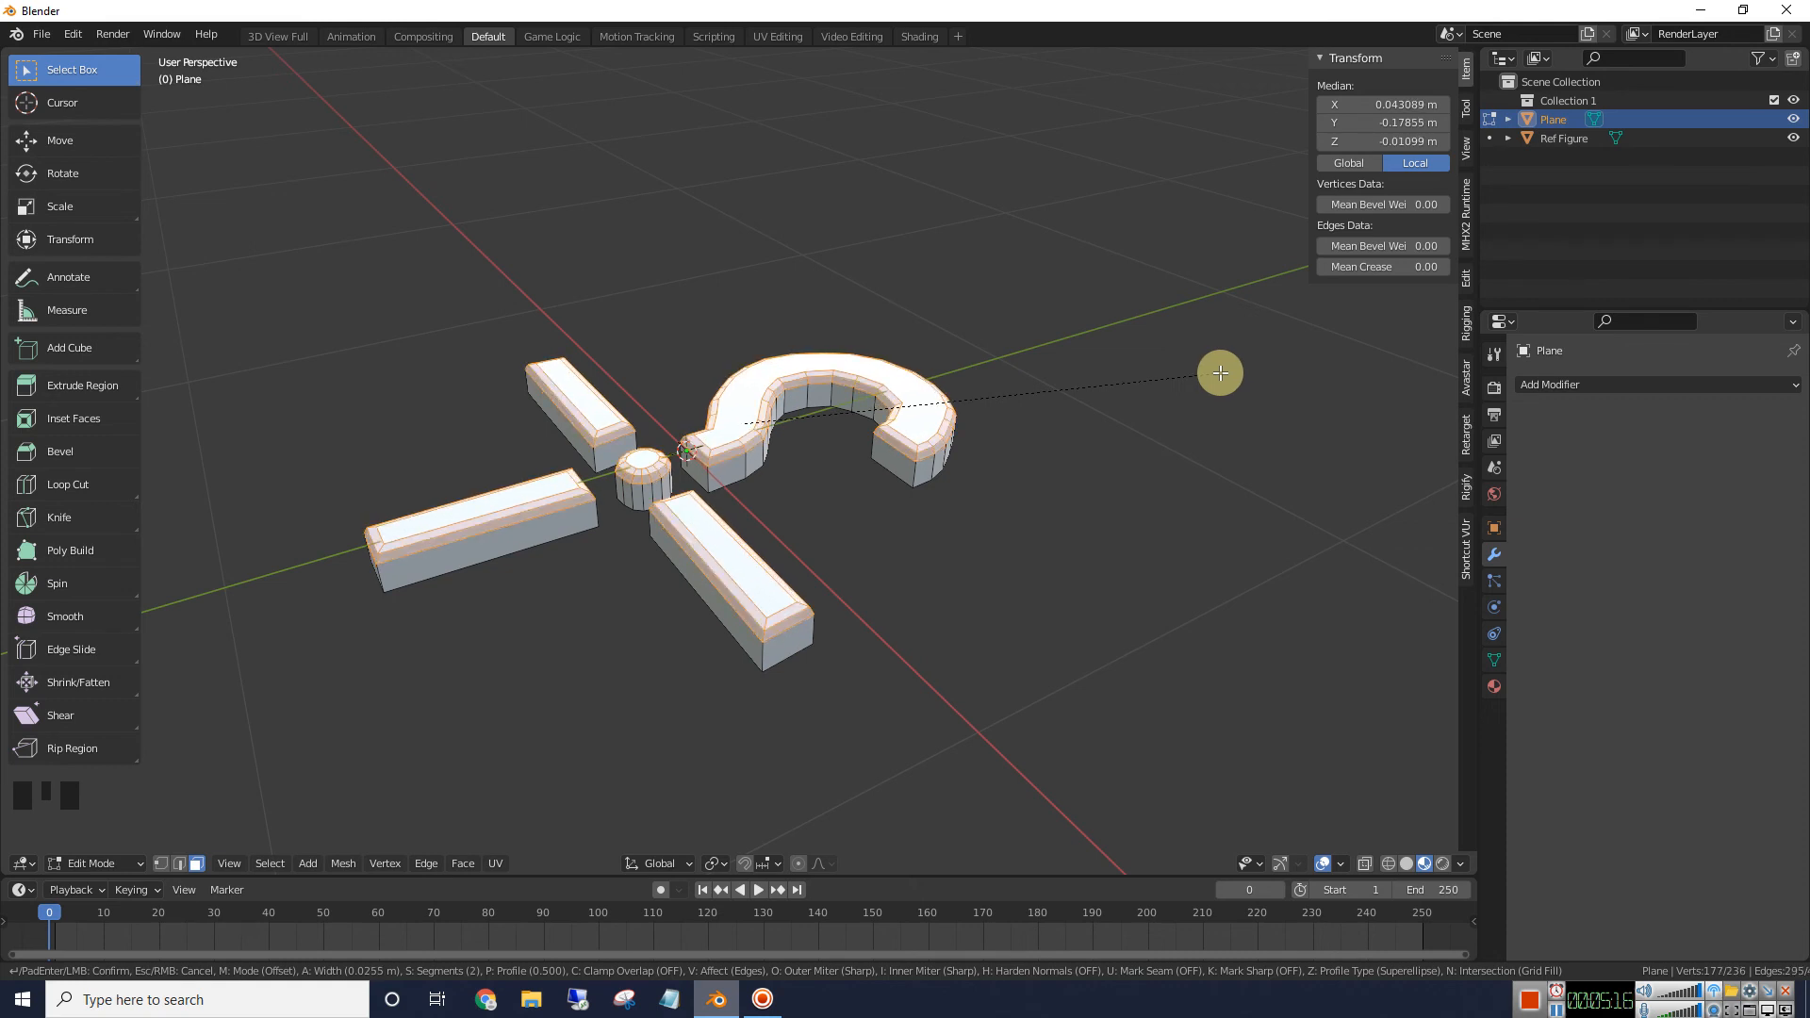
pyautogui.scroll(1, 1220, 374)
pyautogui.click(1220, 373)
pyautogui.moveTo(1120, 388); pyautogui.dragTo(901, 352, button='middle')
pyautogui.press('Tab')
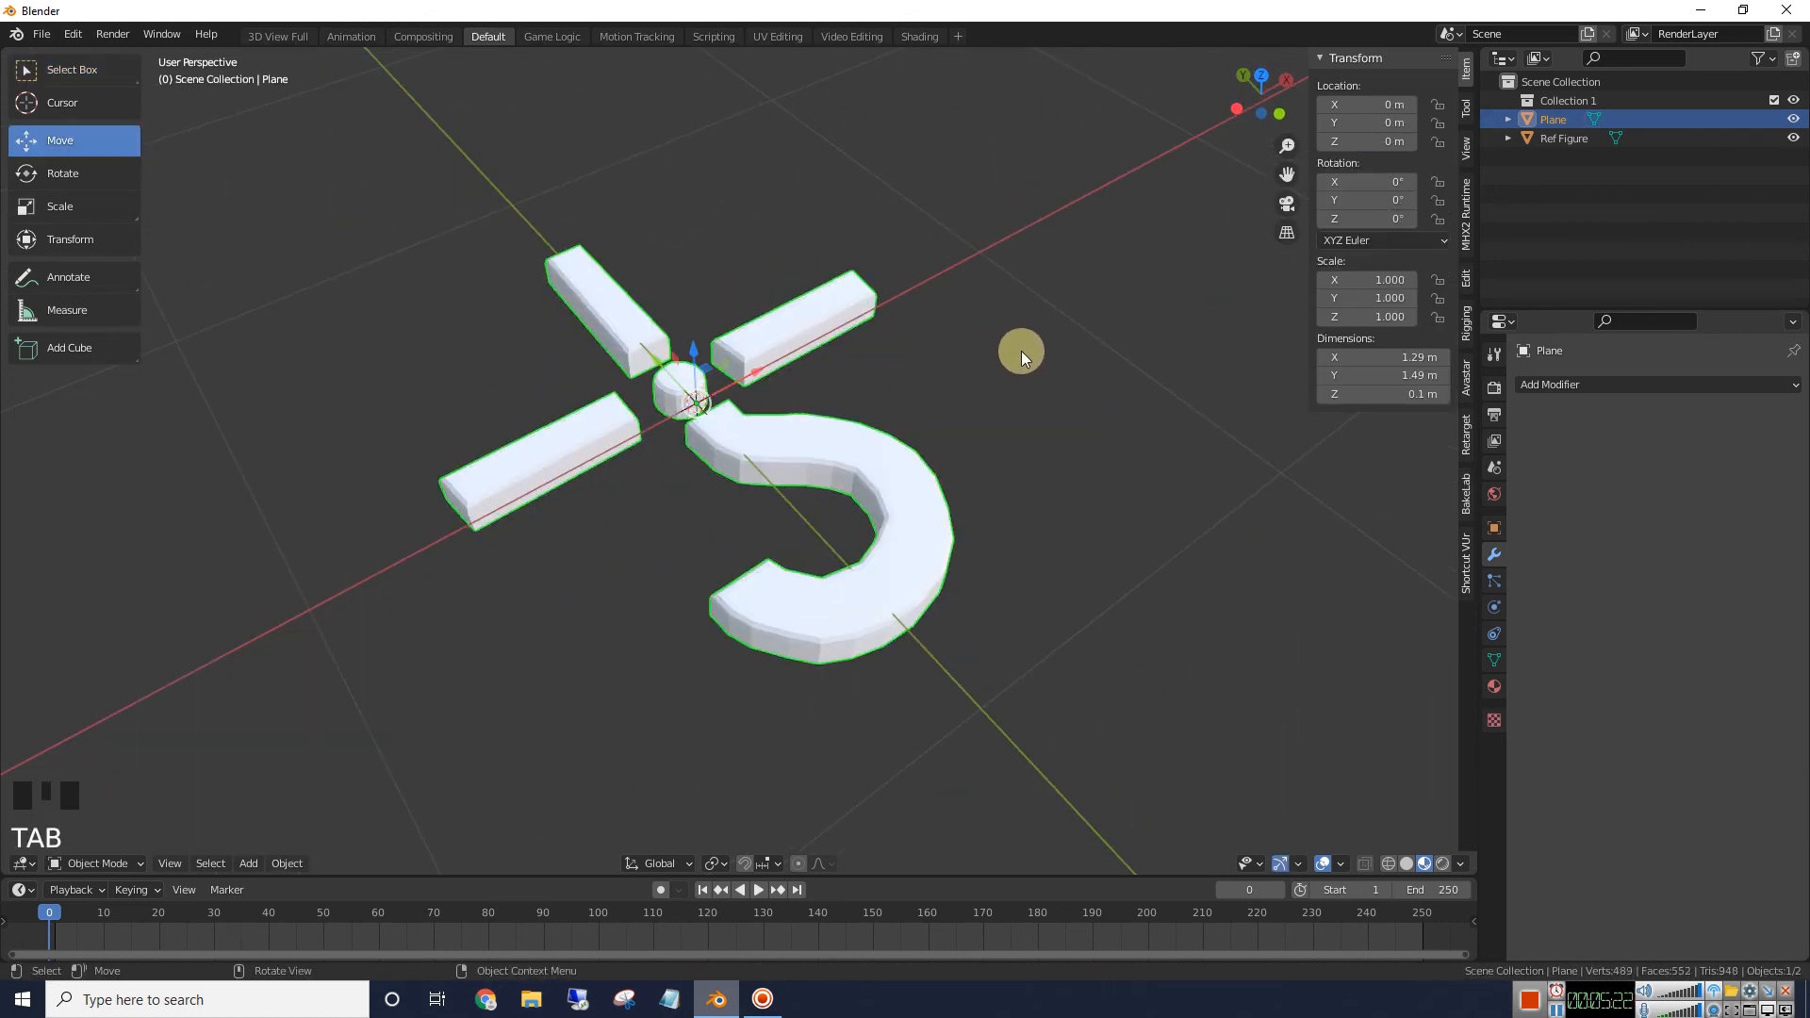
# Apply Shade Smooth to the whole symbol object
pyautogui.click(1021, 351)
pyautogui.moveTo(1018, 347); pyautogui.dragTo(829, 388, button='middle')
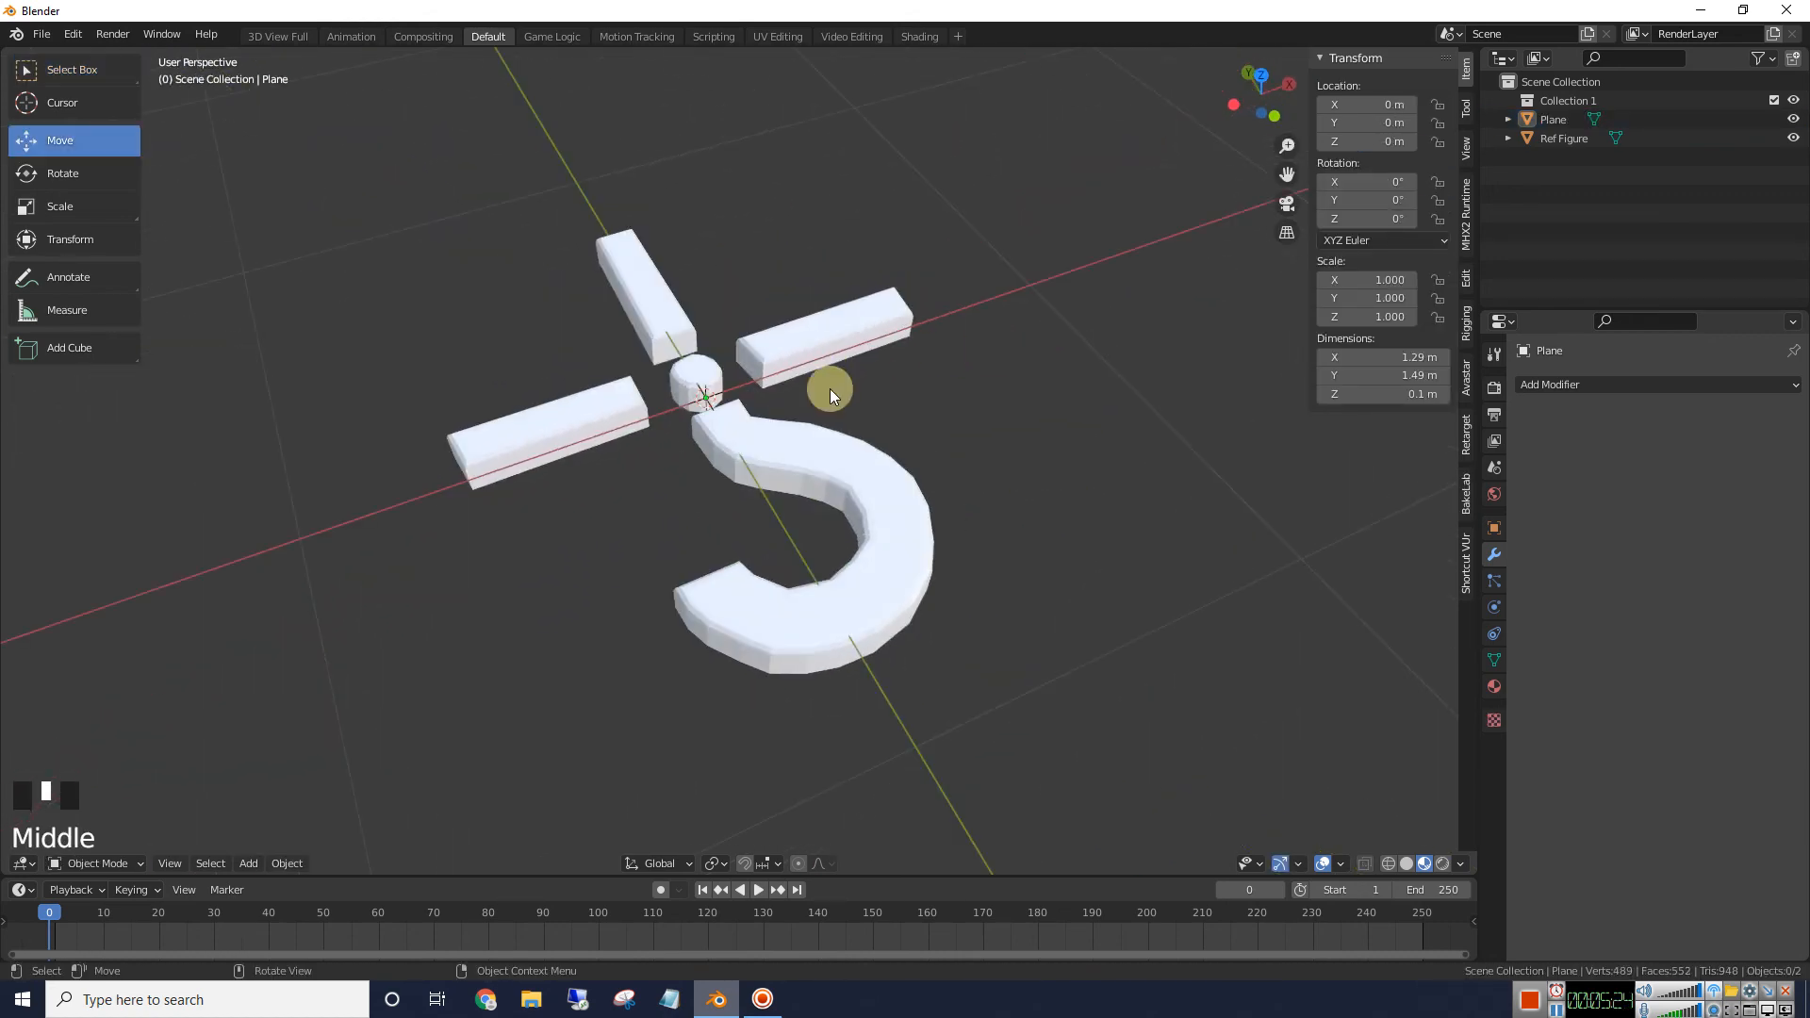
pyautogui.rightClick(835, 465)
pyautogui.click(835, 458)
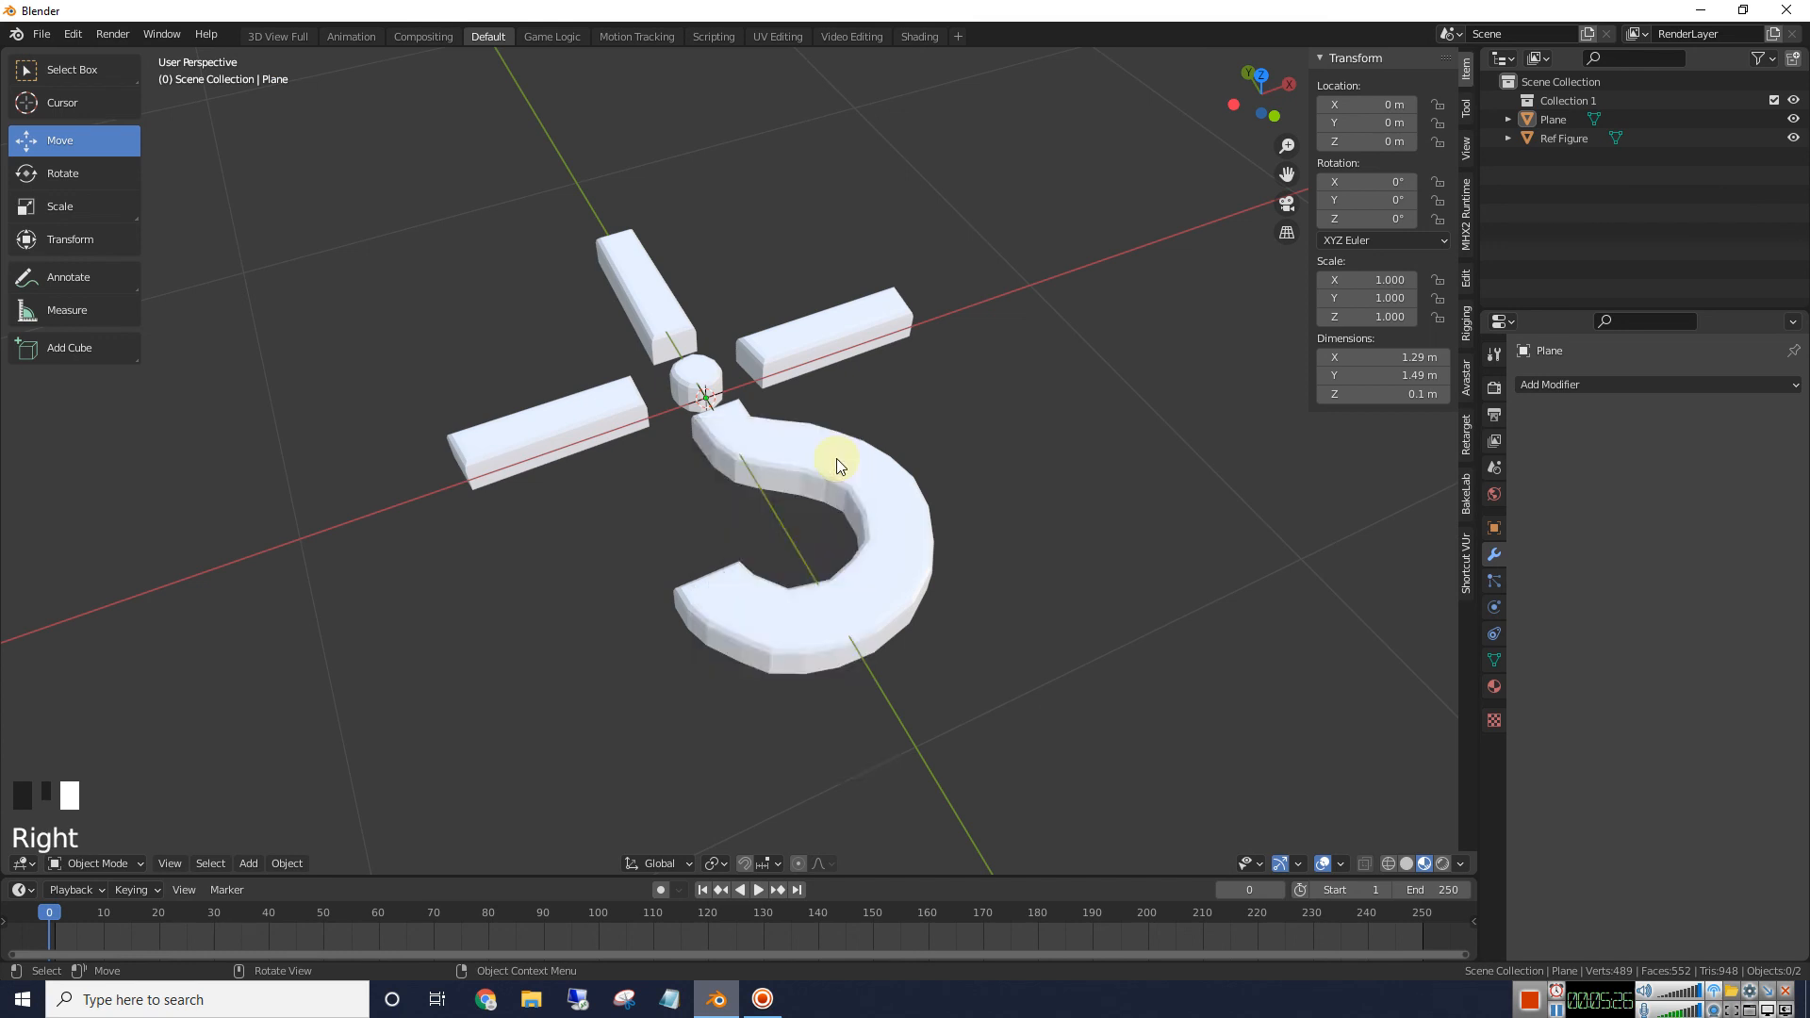
pyautogui.click(835, 458)
pyautogui.rightClick(836, 458)
pyautogui.click(836, 459)
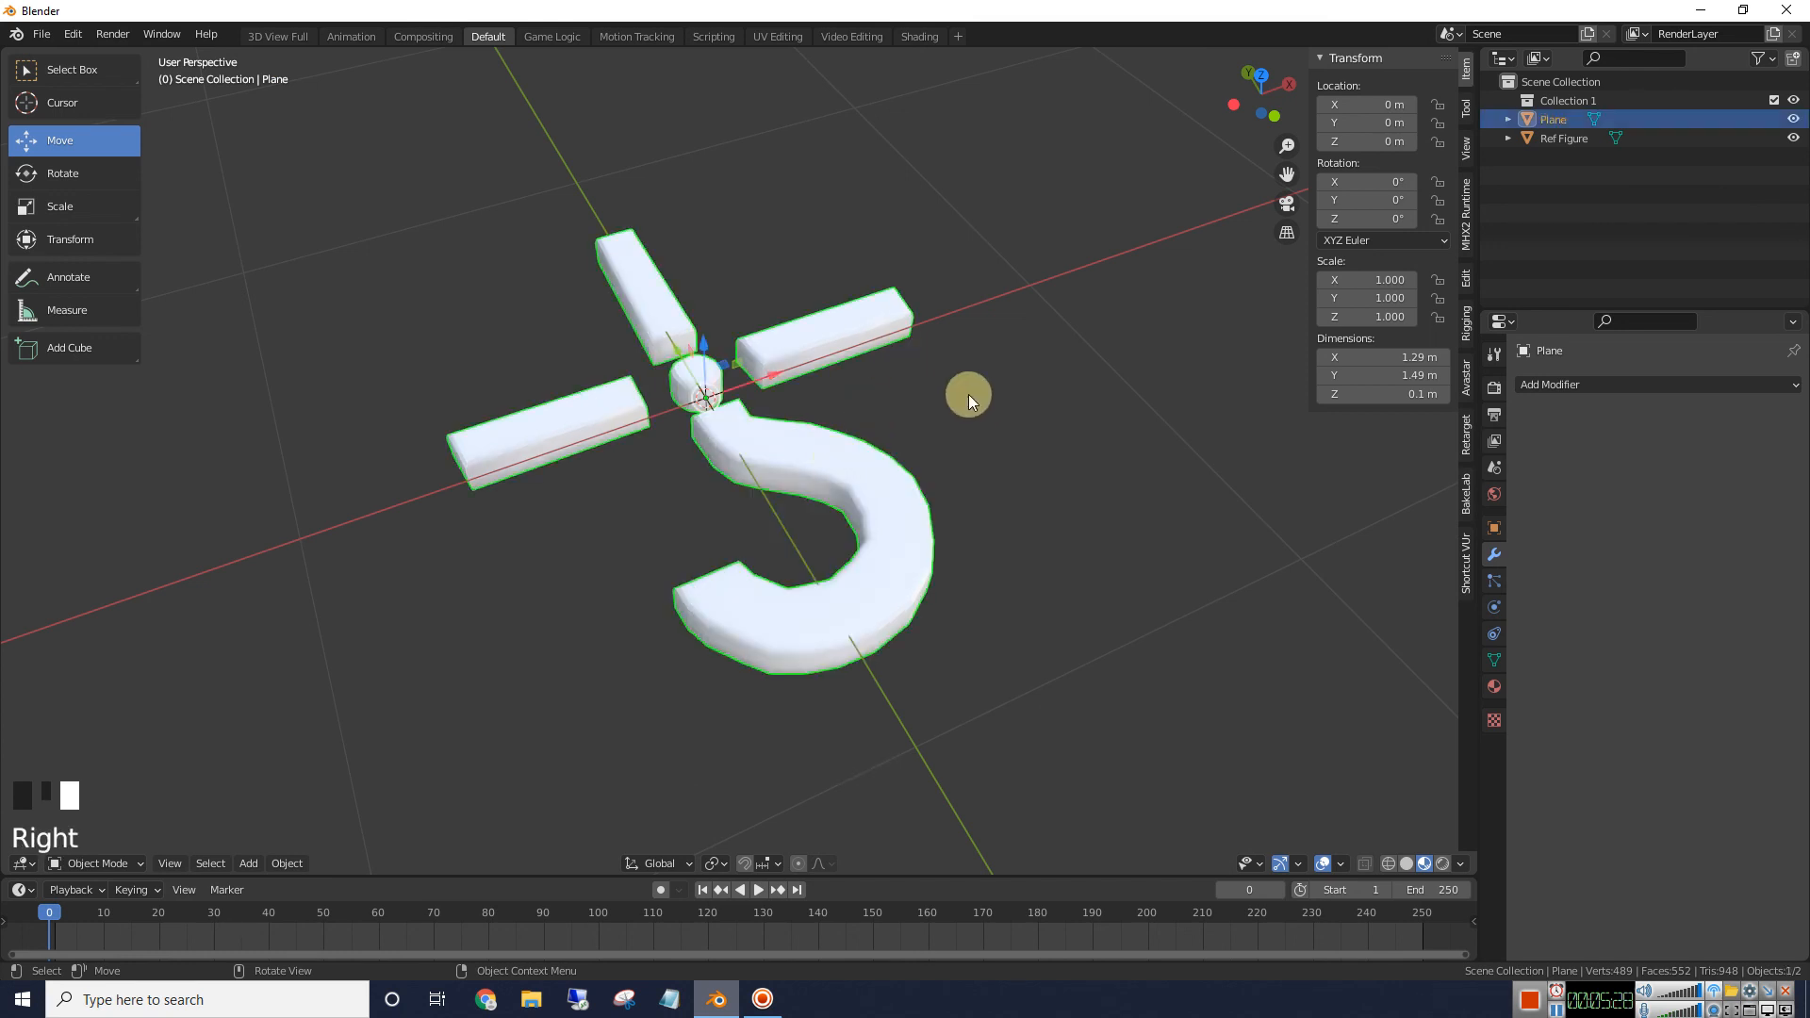
pyautogui.moveTo(969, 394); pyautogui.dragTo(1196, 313, button='middle')
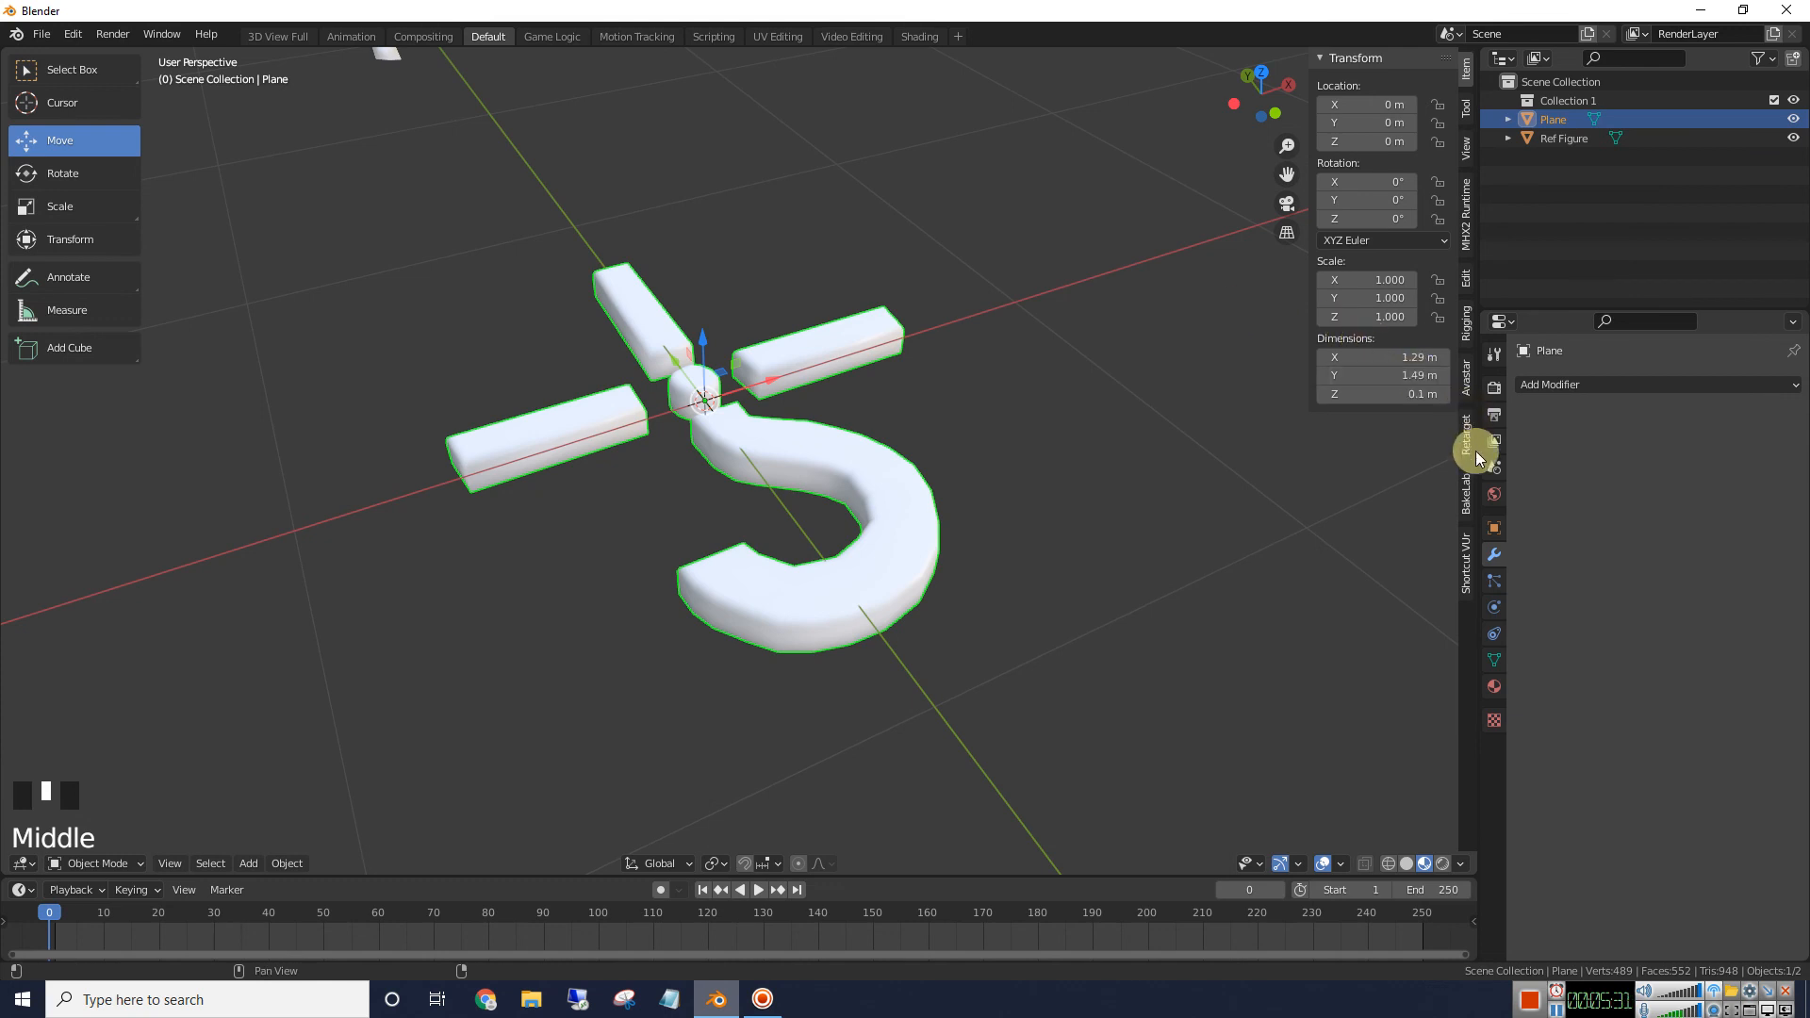
# Enable Auto Smooth in the symbol mesh's normals settings and set its angle to about 43.4°
pyautogui.click(1072, 458)
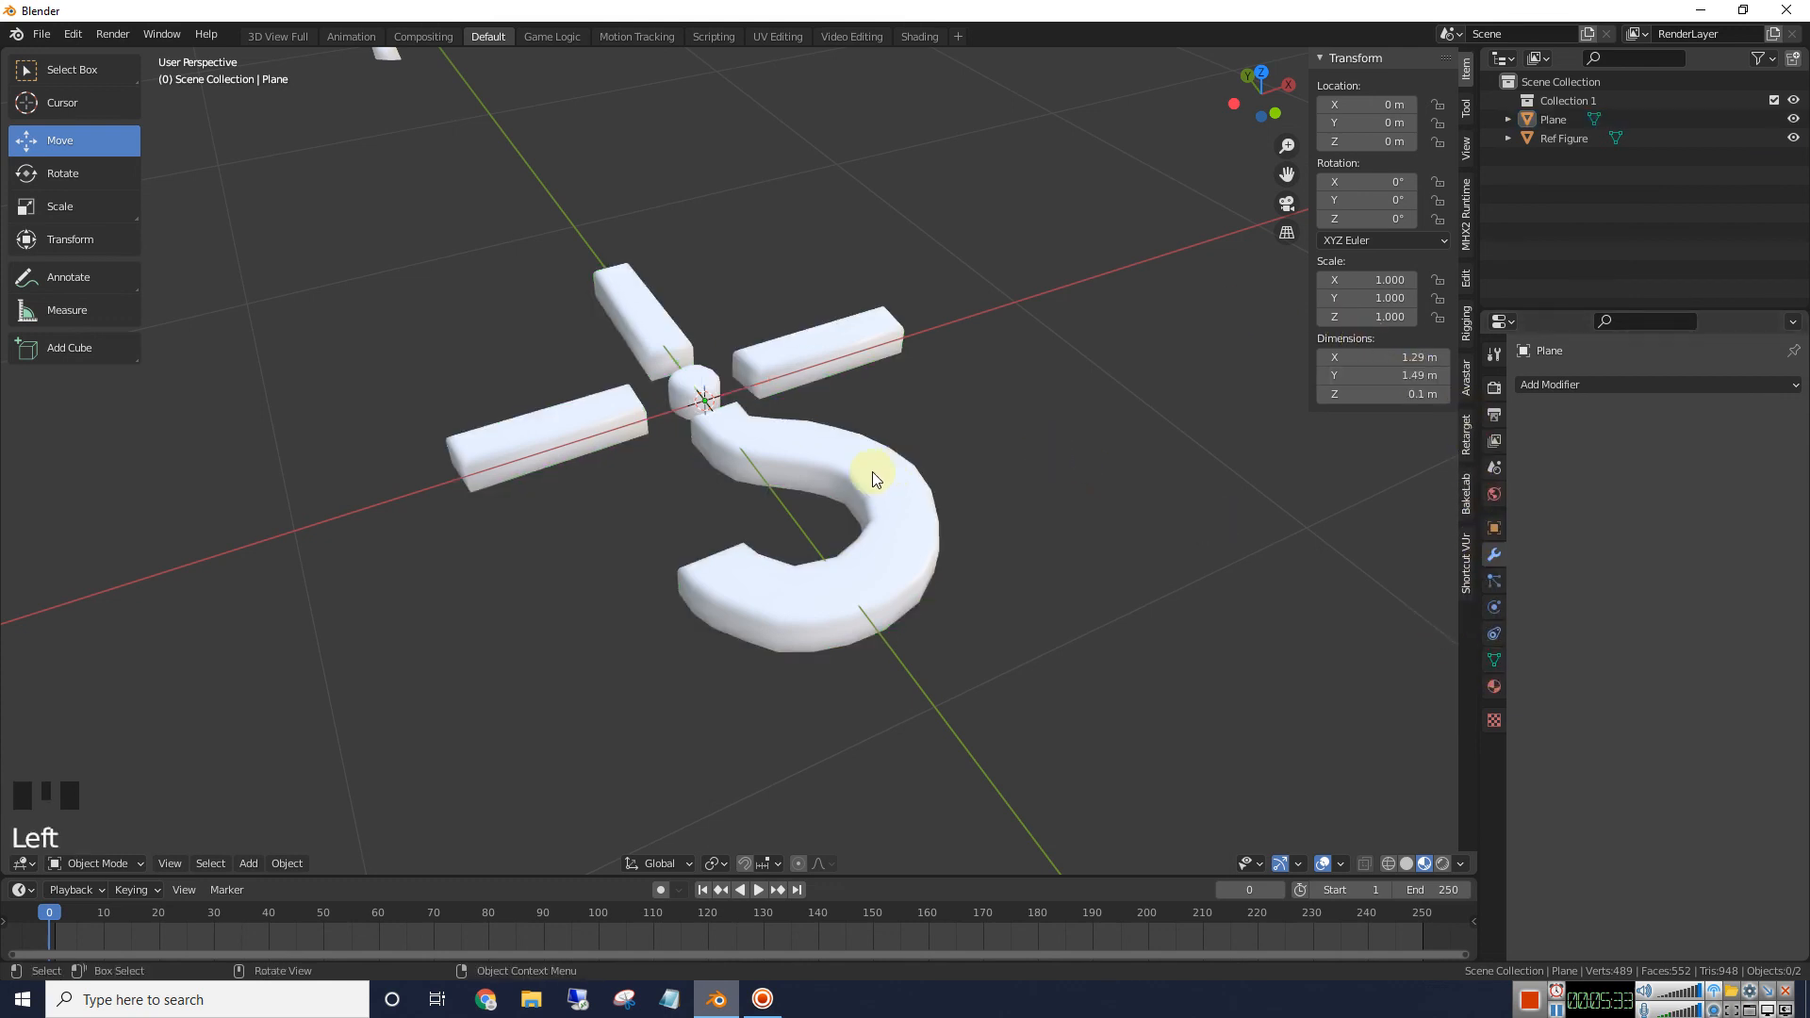
pyautogui.click(1494, 660)
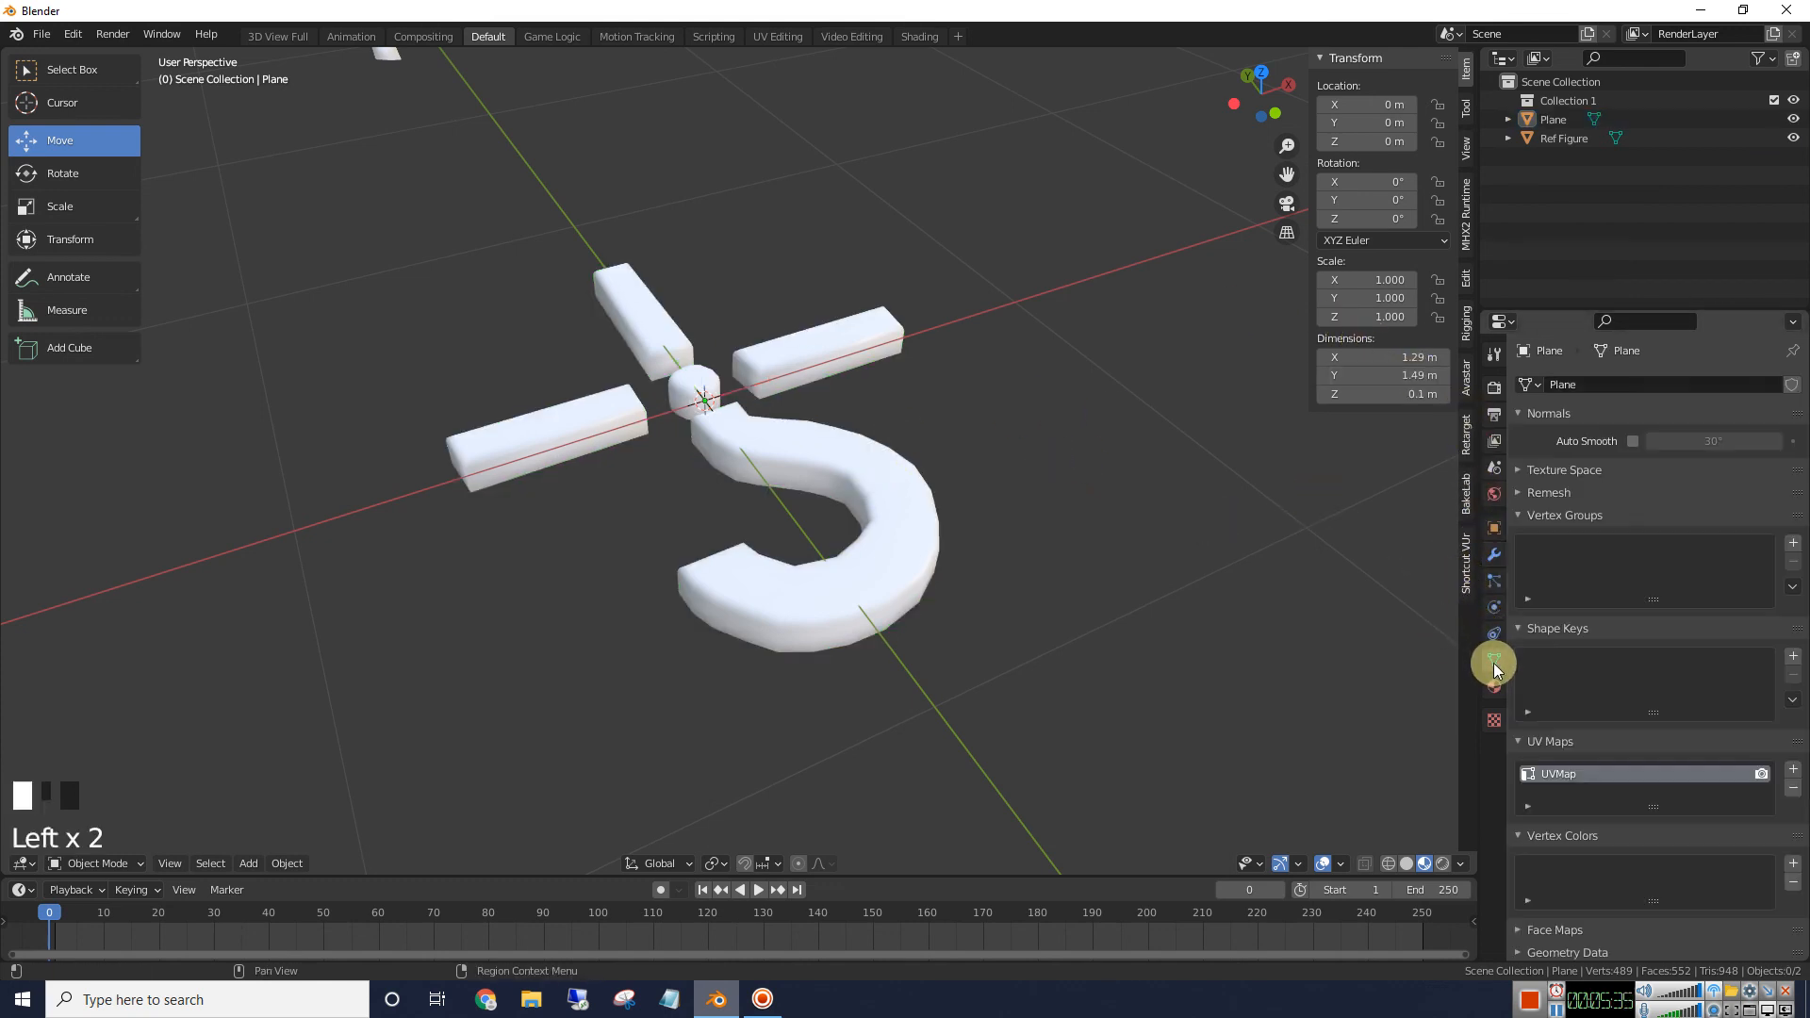
pyautogui.click(1632, 441)
pyautogui.moveTo(1128, 420)
pyautogui.mouseDown(button='middle')
pyautogui.moveTo(1146, 438)
pyautogui.moveTo(1131, 424)
pyautogui.mouseUp(button='middle')
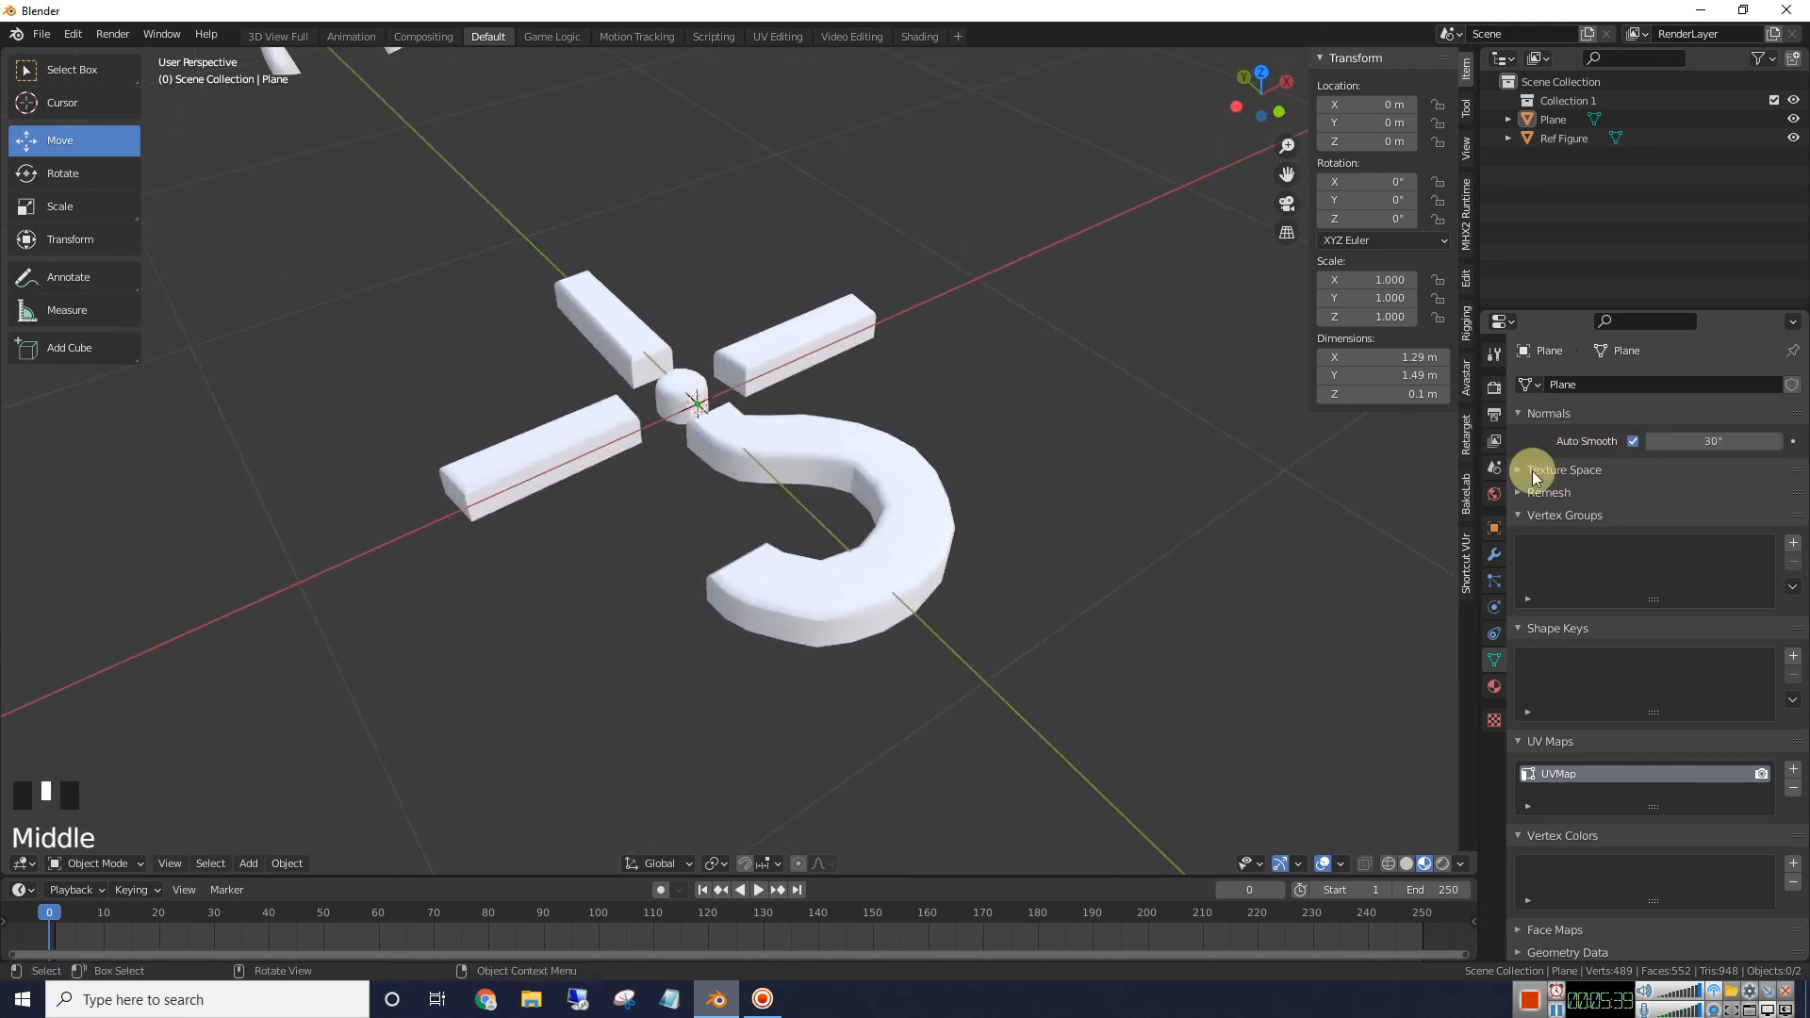
pyautogui.moveTo(1697, 440); pyautogui.dragTo(43, 432)
pyautogui.click(997, 336)
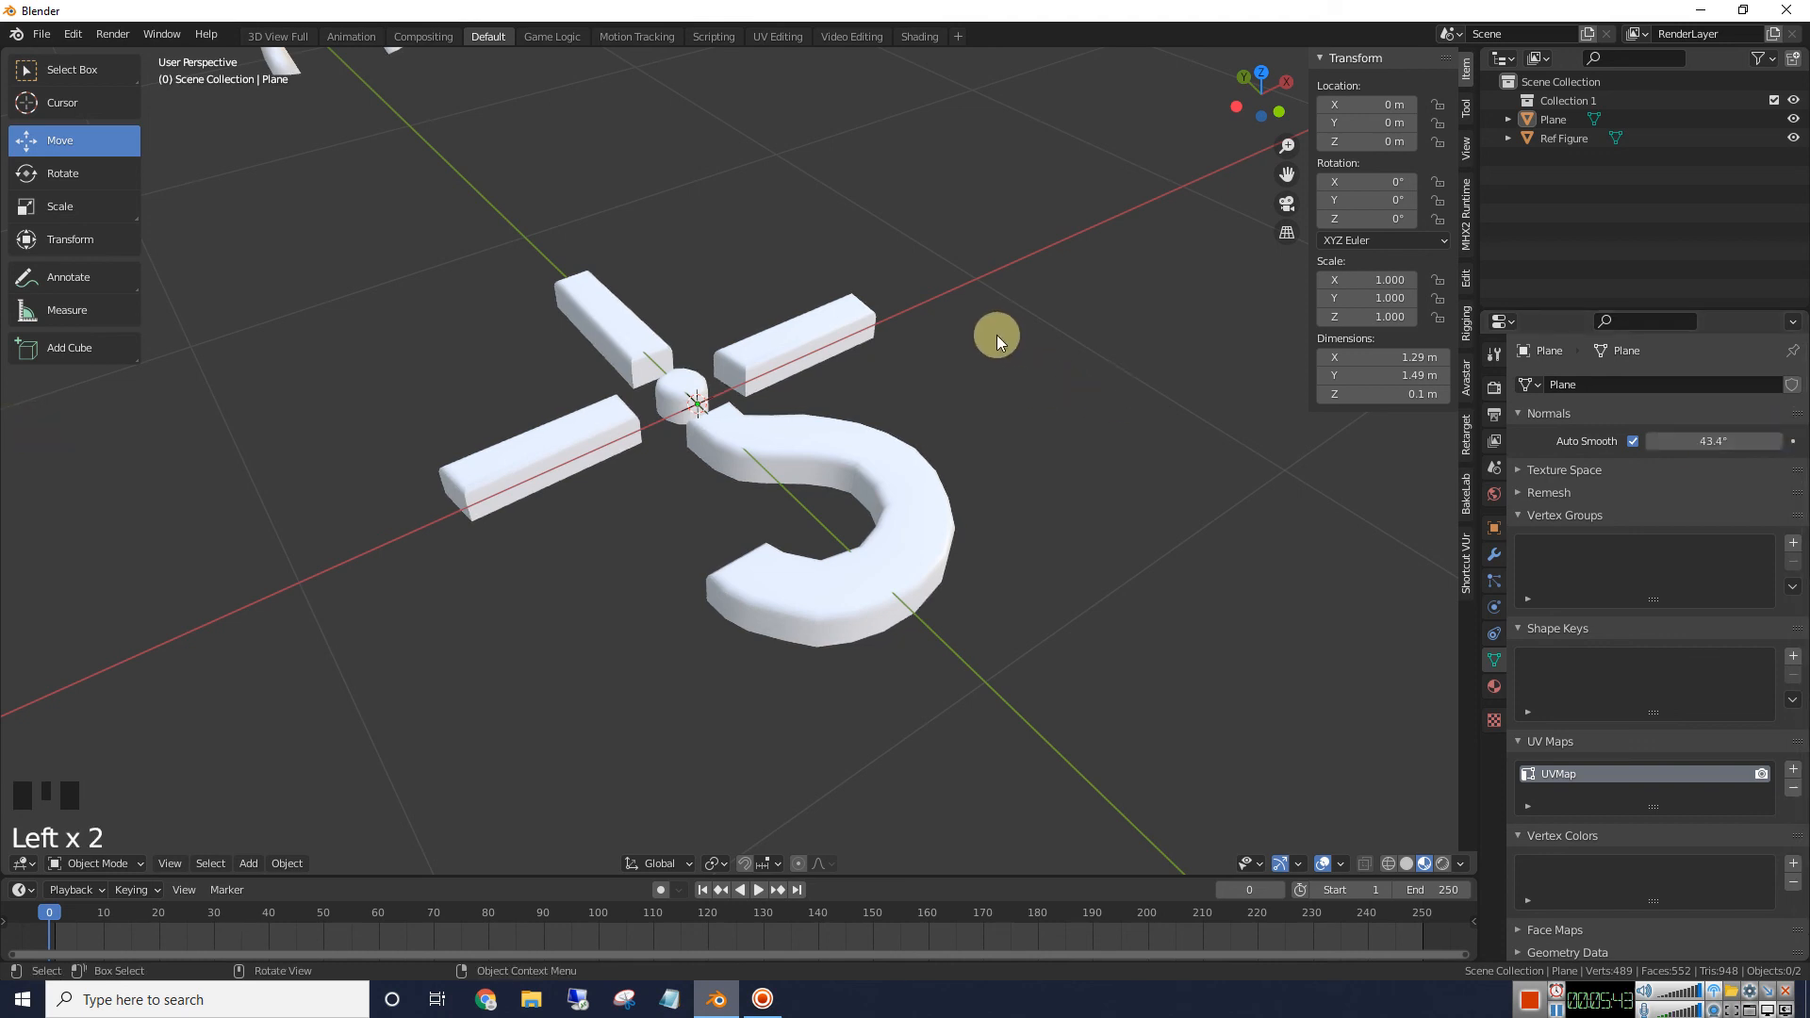
pyautogui.moveTo(998, 336)
pyautogui.mouseDown(button='middle')
pyautogui.moveTo(969, 432)
pyautogui.moveTo(1014, 309)
pyautogui.mouseUp(button='middle')
pyautogui.click(1014, 309)
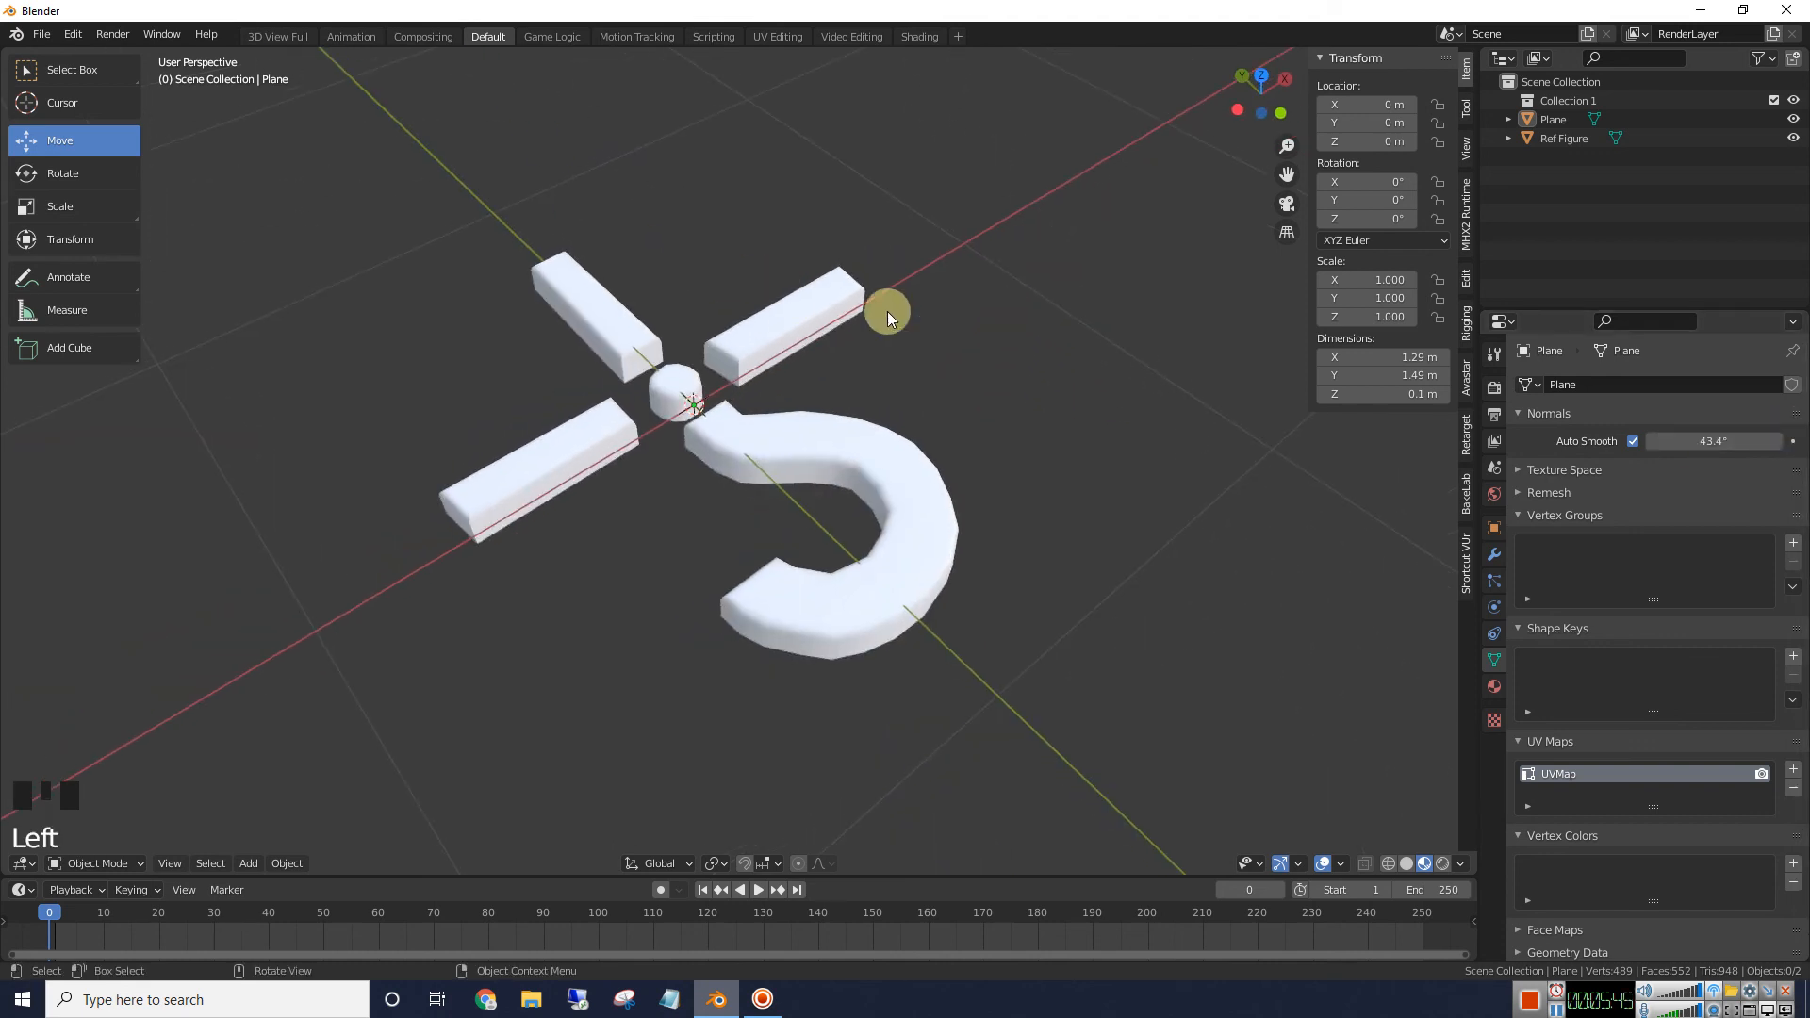
# Select the symbol object and move it up along the global Z axis by about 0.384 m
pyautogui.moveTo(886, 311)
pyautogui.mouseDown(button='middle')
pyautogui.moveTo(865, 218)
pyautogui.moveTo(776, 340)
pyautogui.moveTo(726, 331)
pyautogui.moveTo(533, 200)
pyautogui.moveTo(907, 334)
pyautogui.moveTo(863, 326)
pyautogui.mouseUp(button='middle')
pyautogui.click(863, 327)
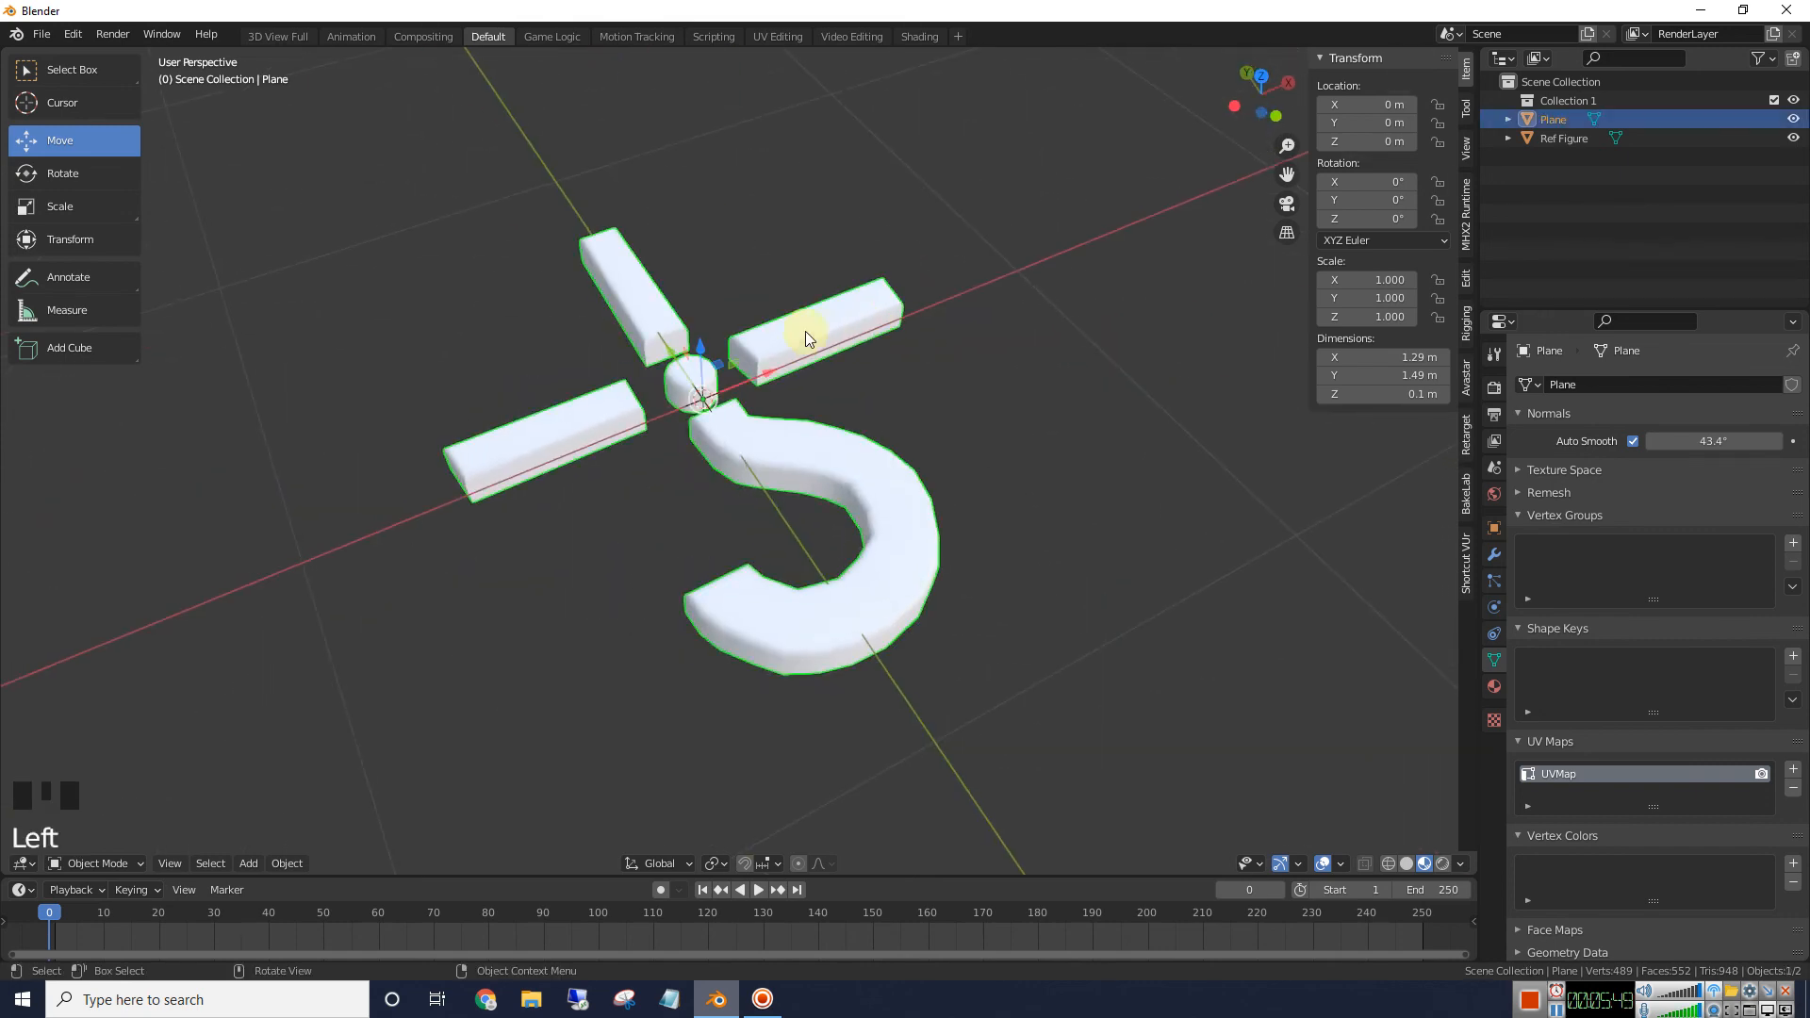
pyautogui.moveTo(696, 347); pyautogui.dragTo(709, 228)
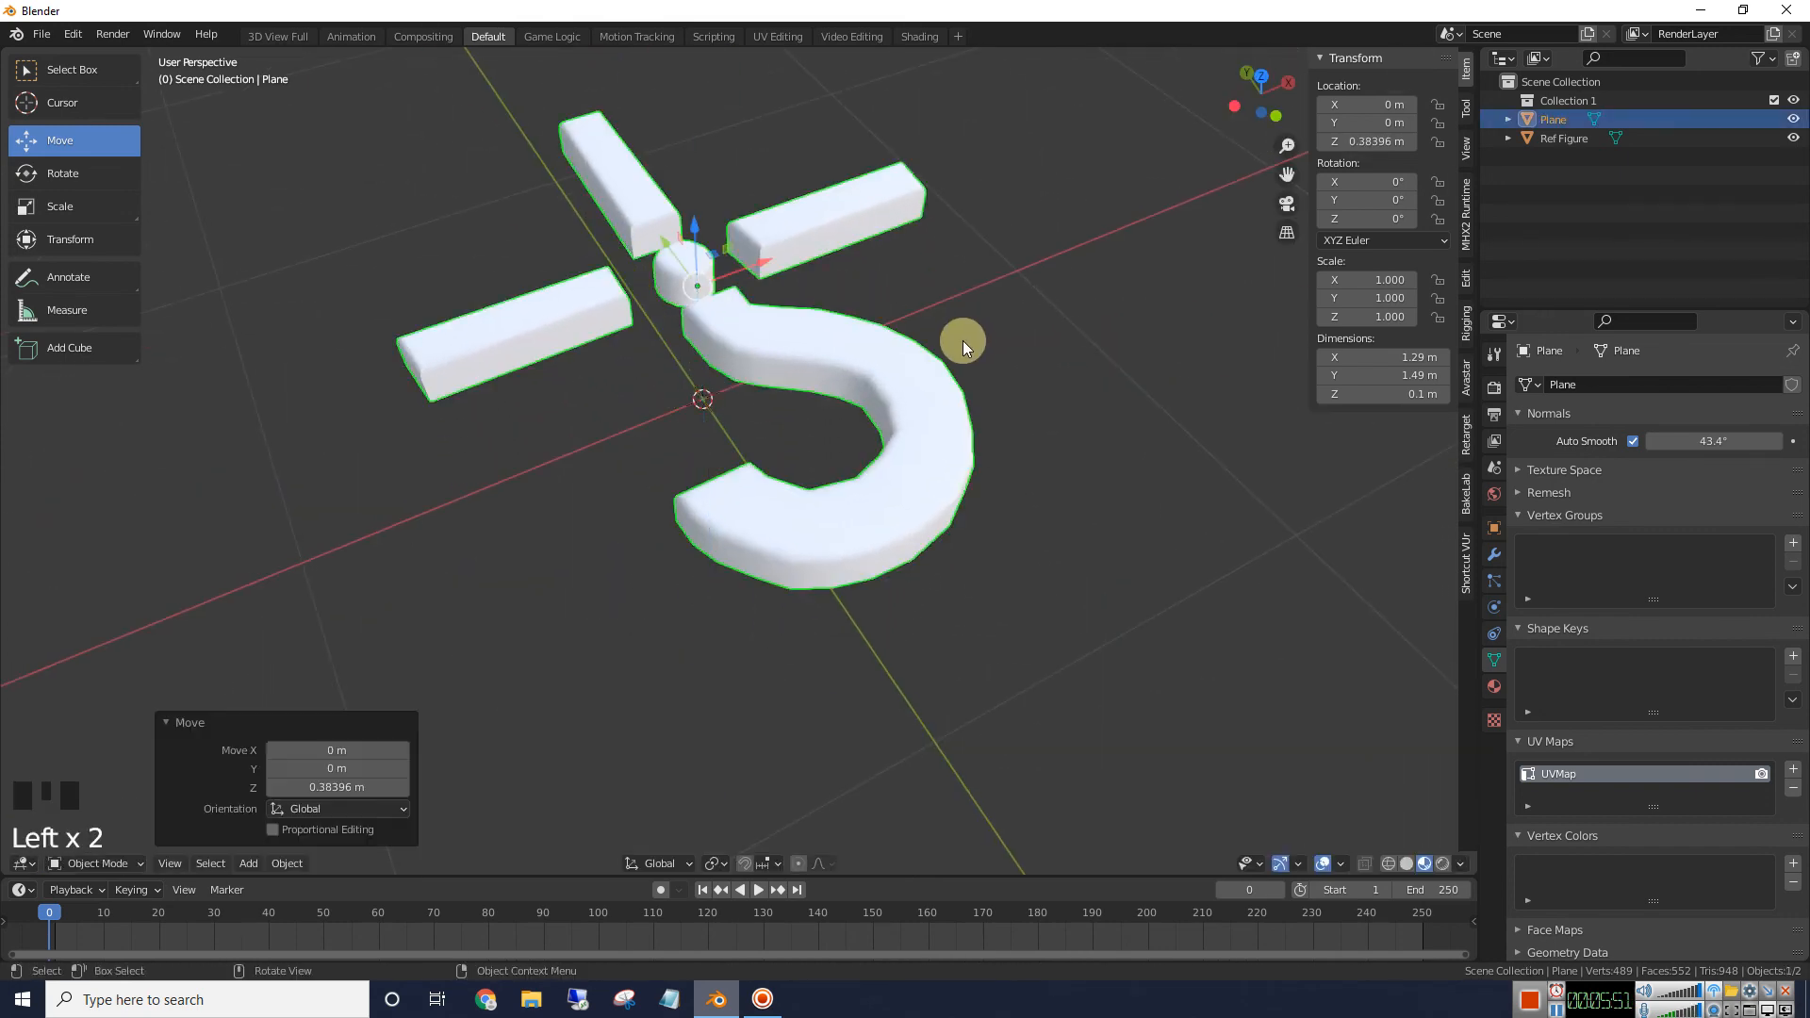
pyautogui.moveTo(963, 341)
pyautogui.mouseDown(button='middle')
pyautogui.moveTo(974, 279)
pyautogui.moveTo(953, 327)
pyautogui.mouseUp(button='middle')
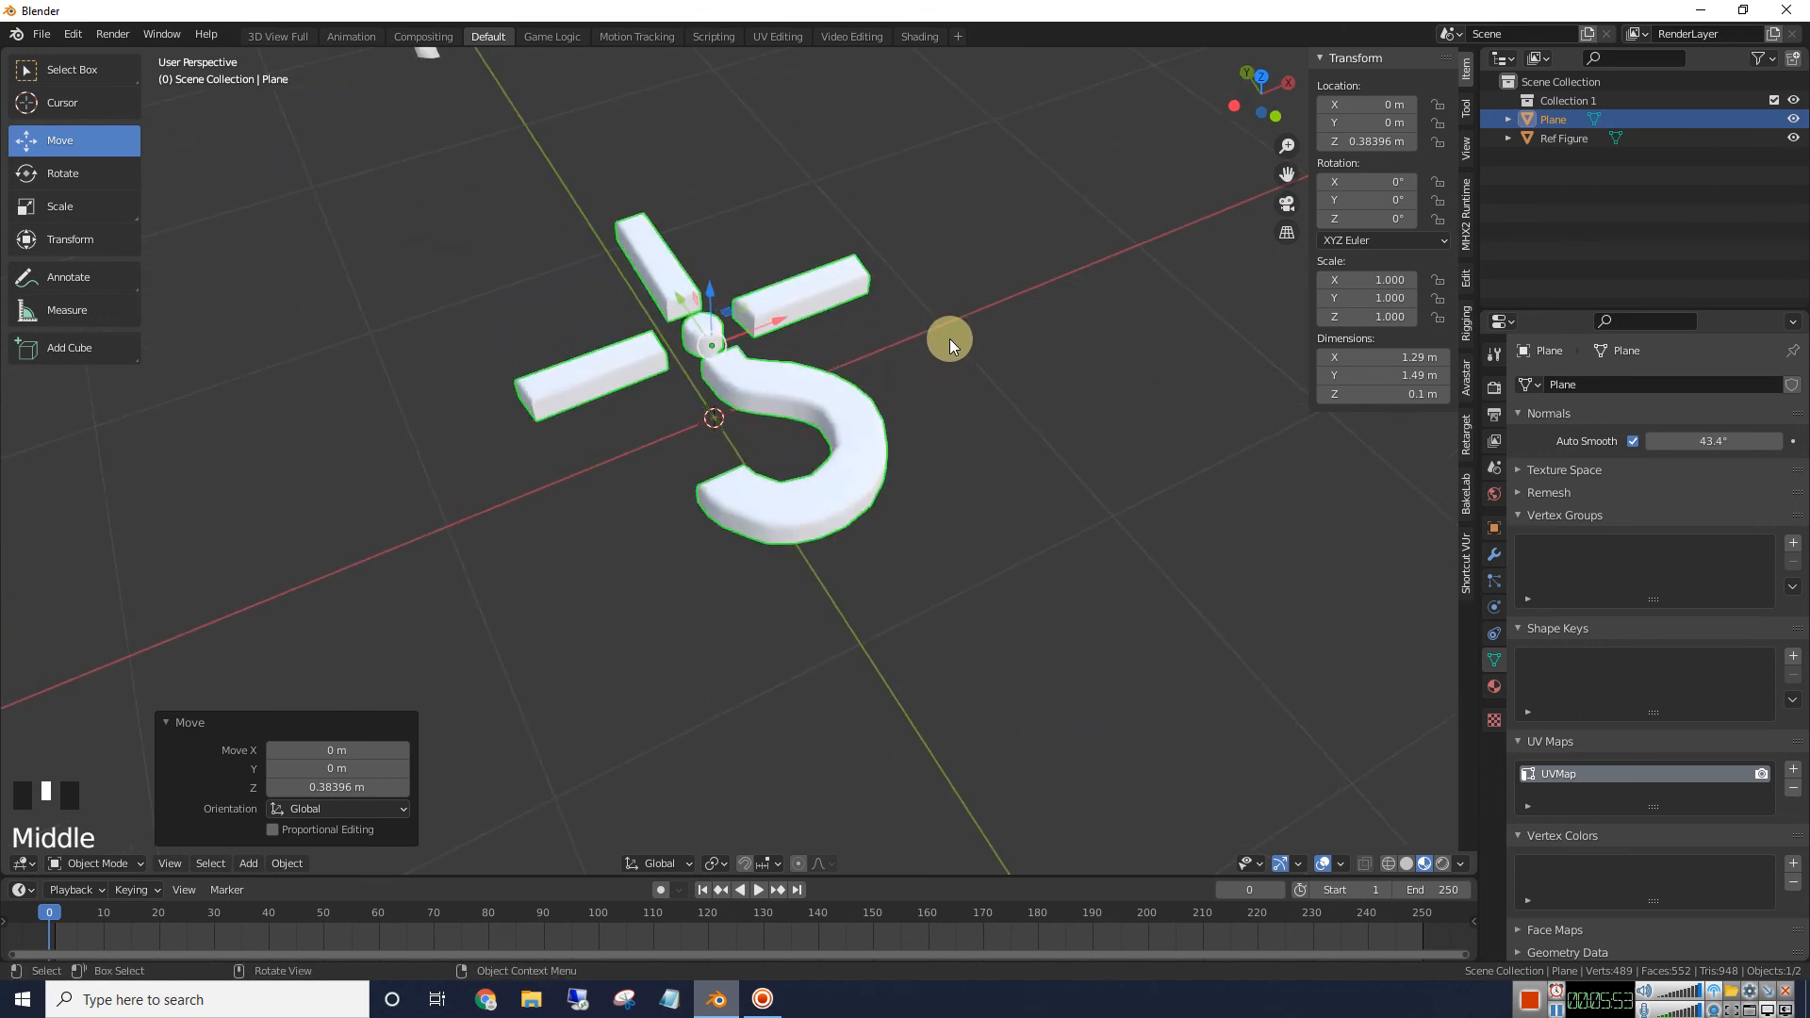
pyautogui.moveTo(975, 423)
pyautogui.mouseDown(button='middle')
pyautogui.moveTo(1046, 264)
pyautogui.moveTo(981, 413)
pyautogui.mouseUp(button='middle')
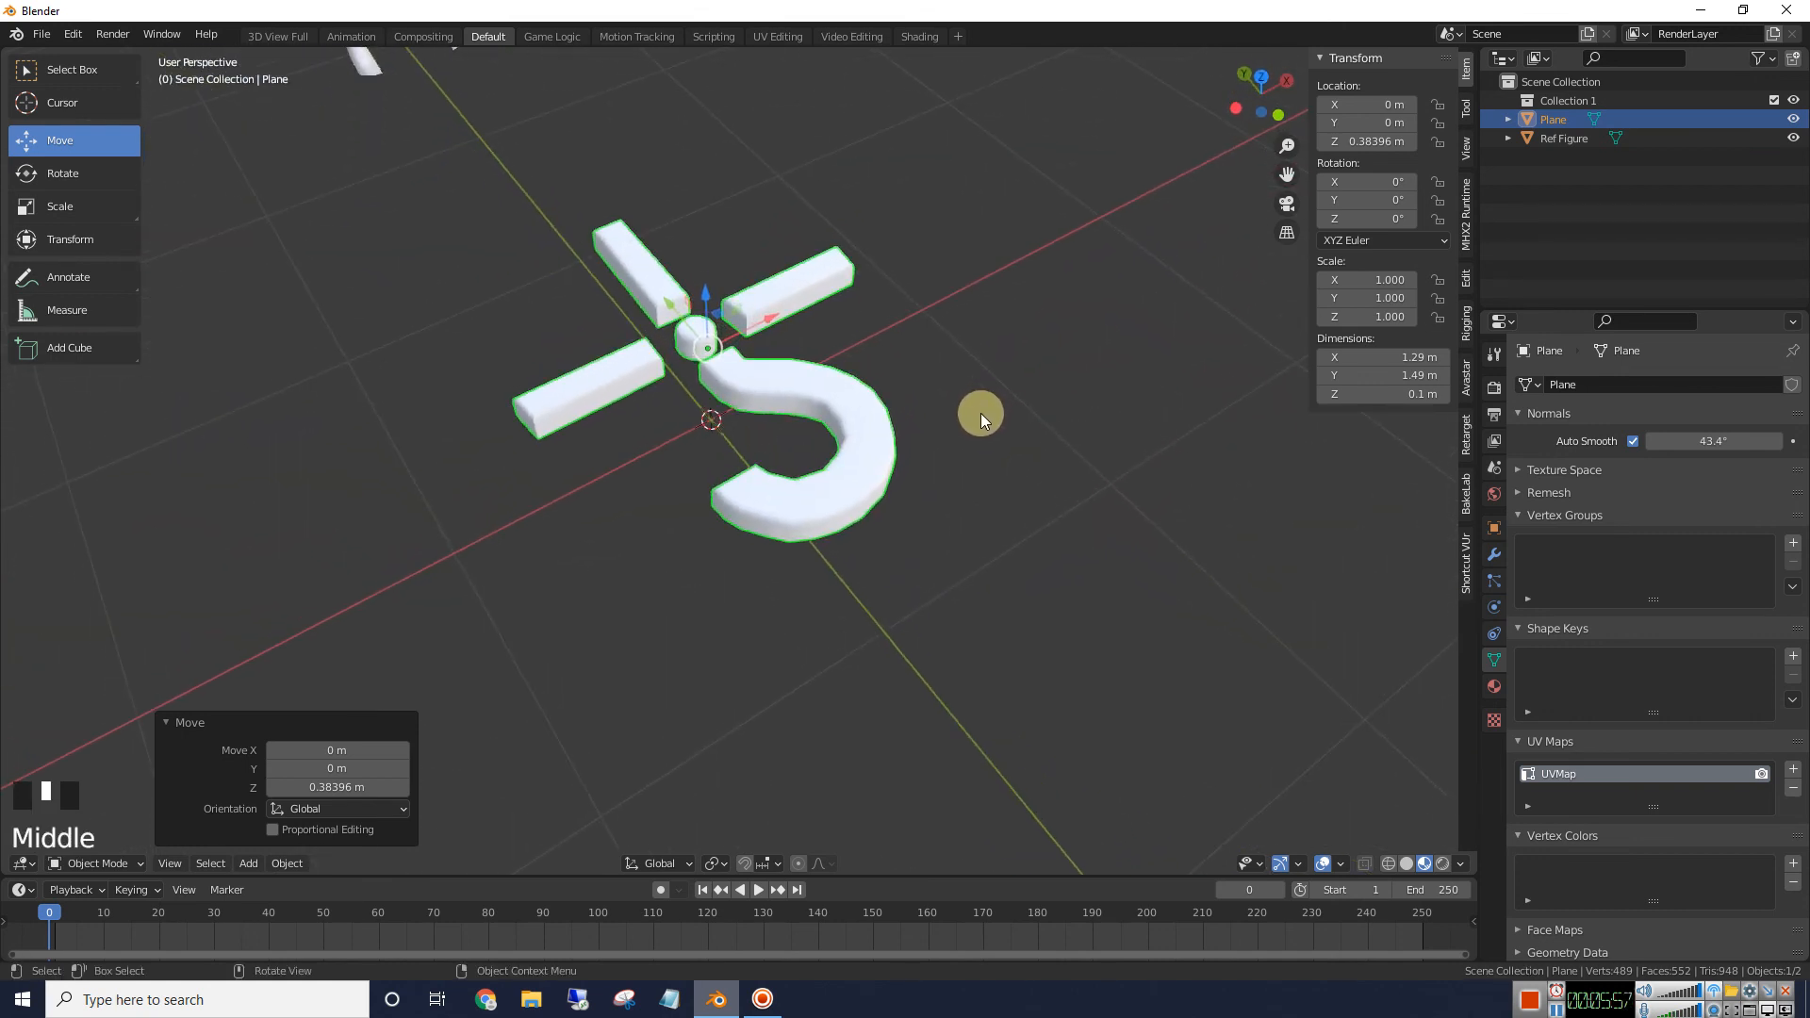
pyautogui.scroll(2, 980, 413)
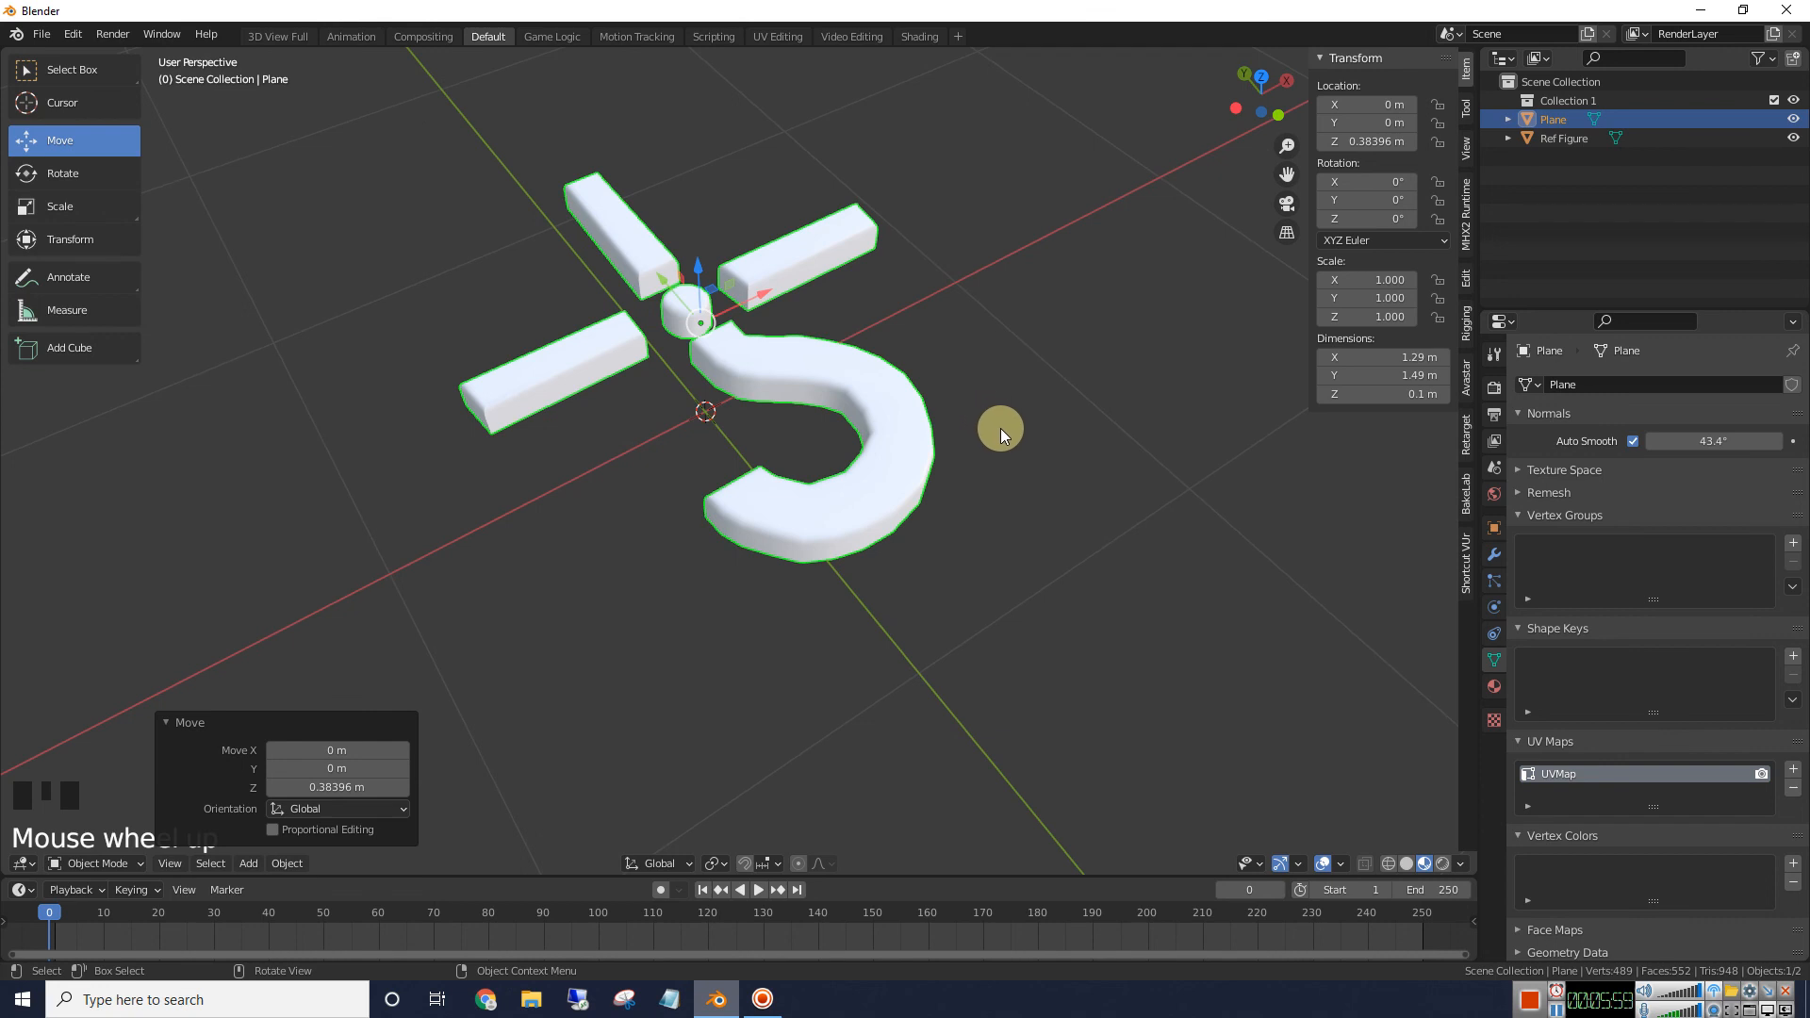